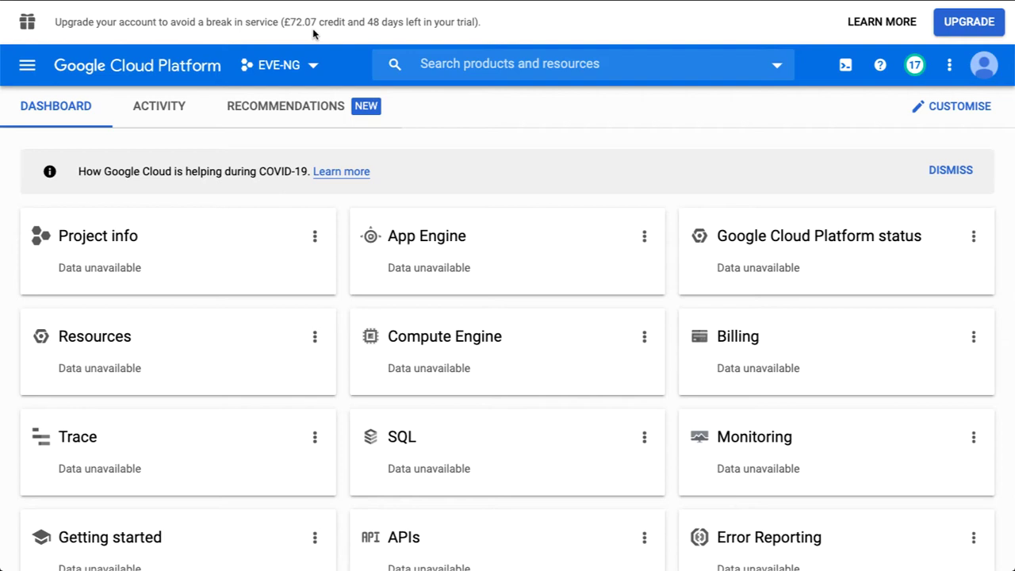
Create a new project named Demo-EveNG, located under No organisation.
left_click(290, 72)
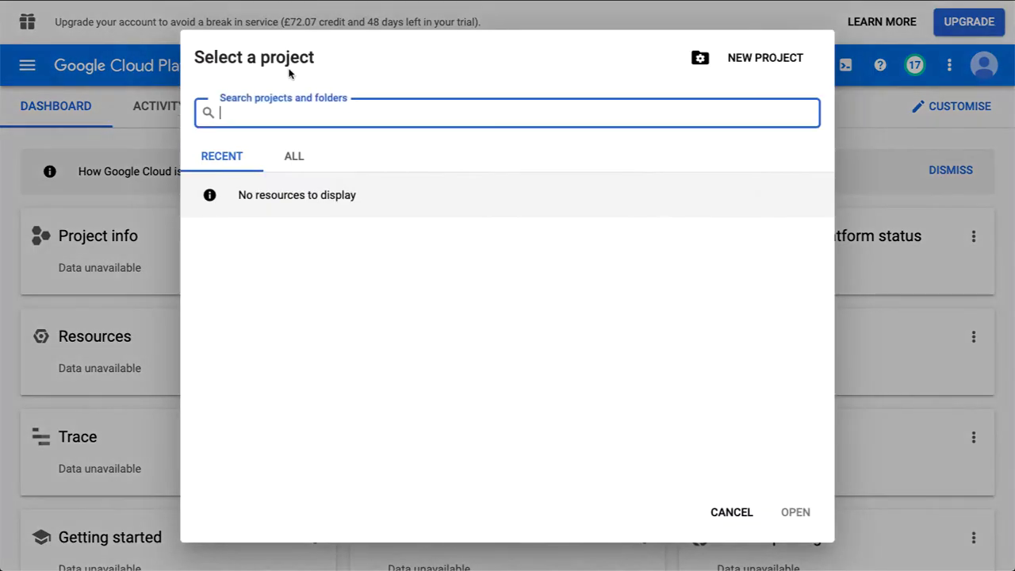
left_click(763, 61)
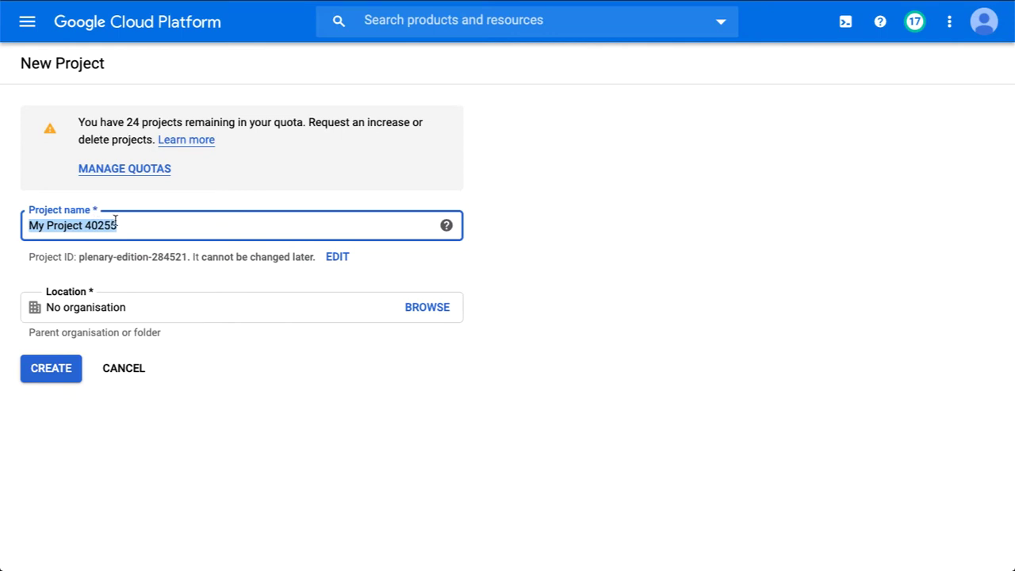
type("Demo")
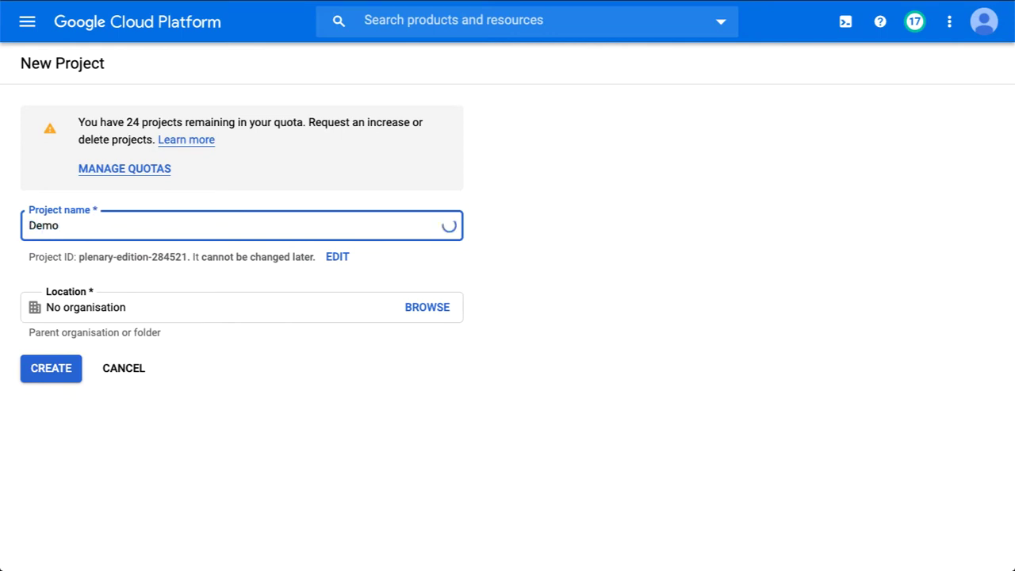
type("-E")
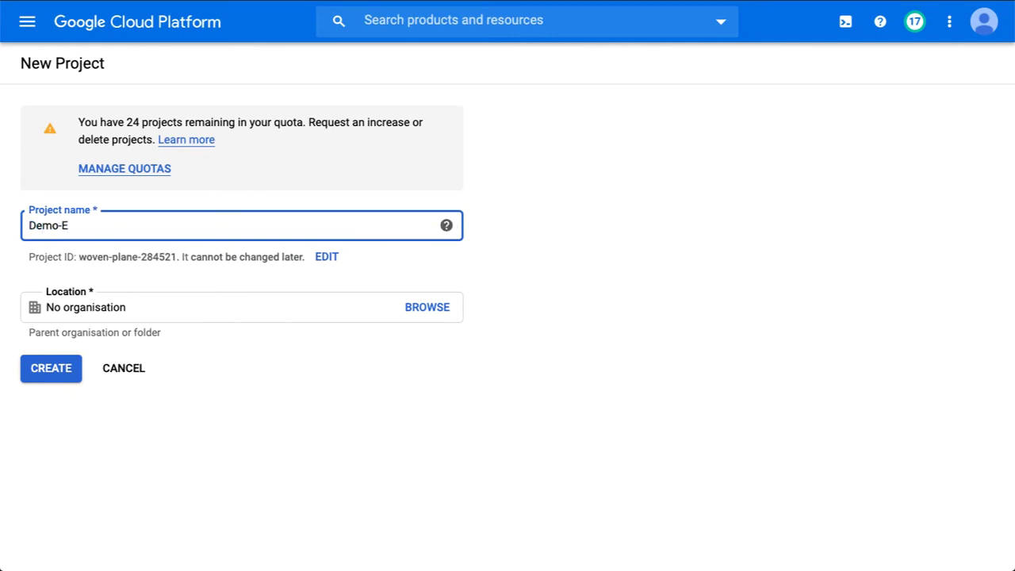
type("veNG")
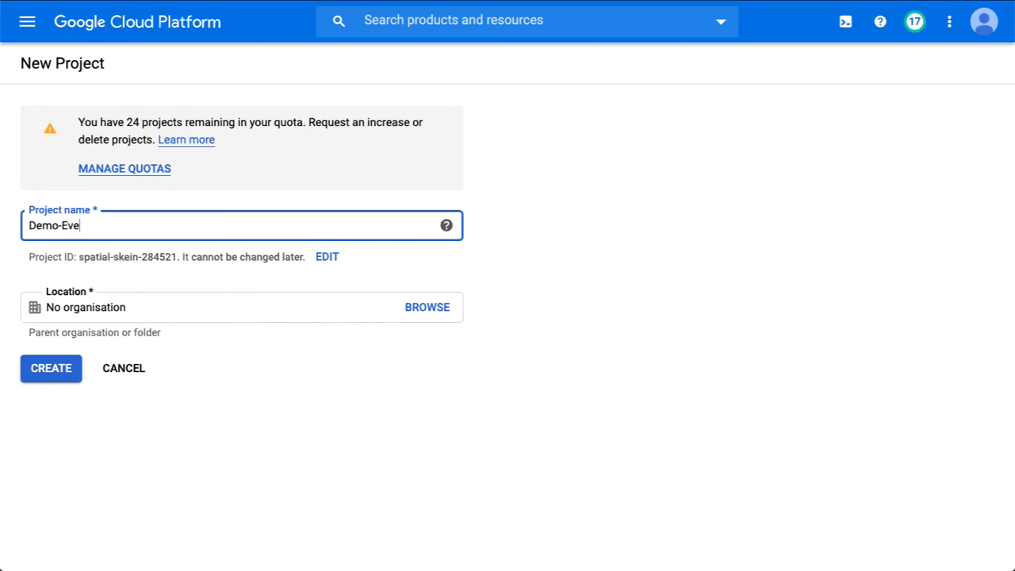
left_click(63, 367)
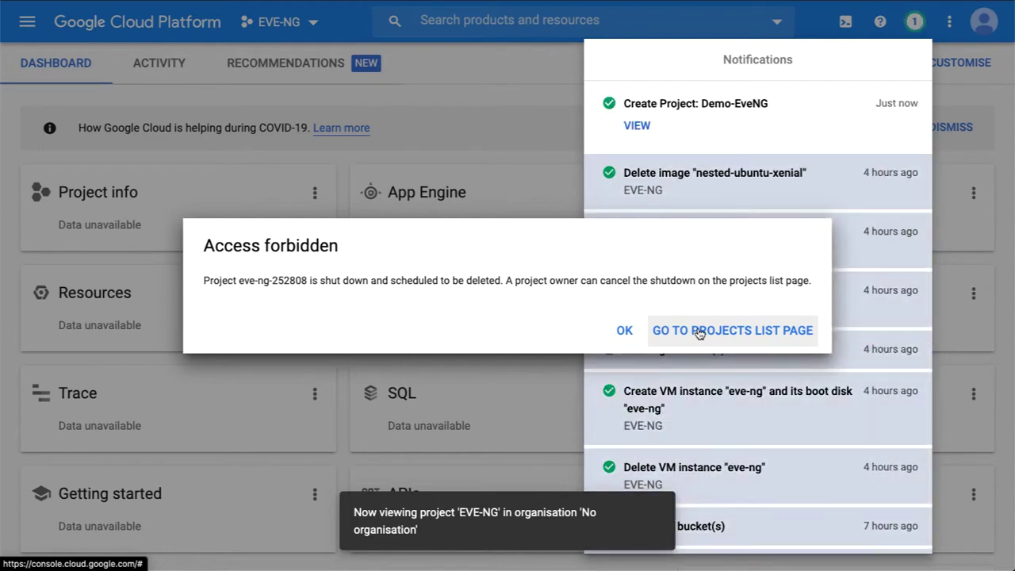
Dismiss the access-forbidden warning and notifications, then open the Demo-EveNG project dashboard.
left_click(624, 330)
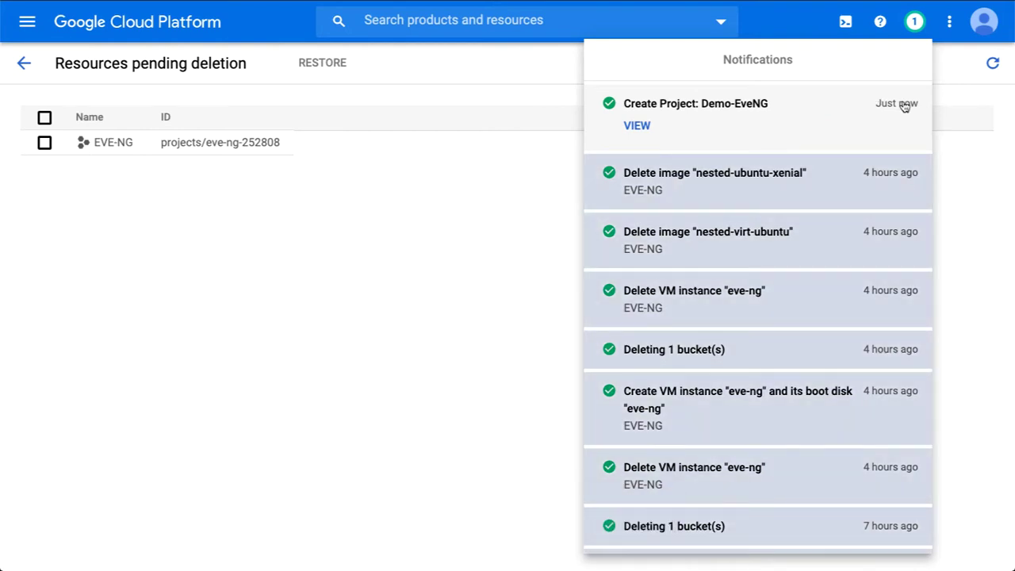
left_click(463, 204)
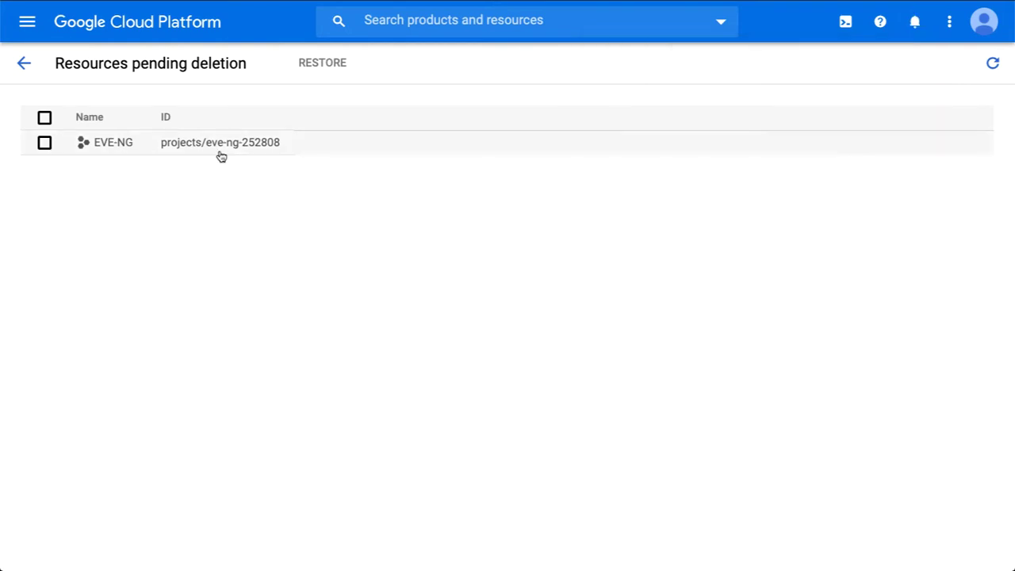
left_click(24, 63)
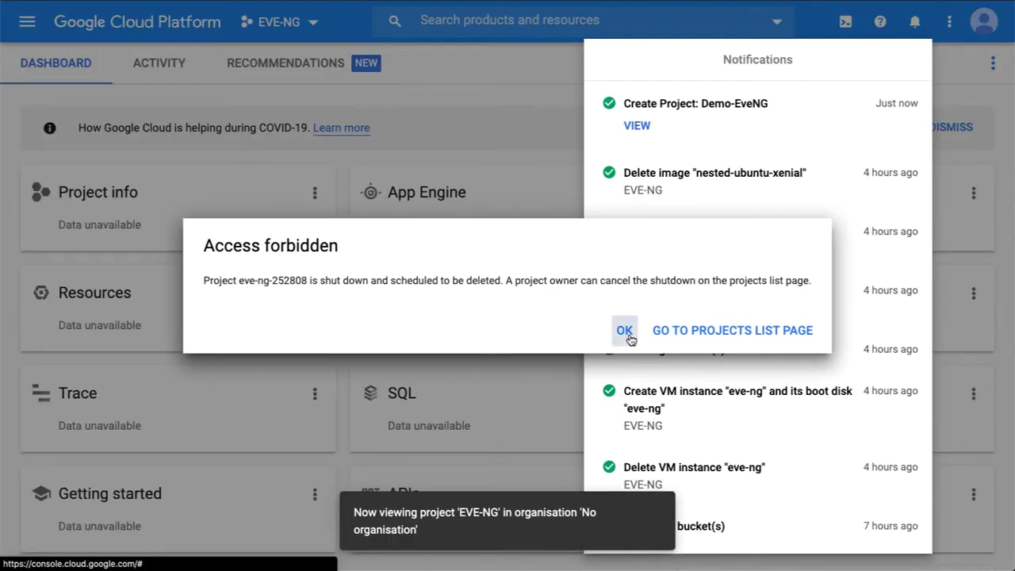
left_click(625, 331)
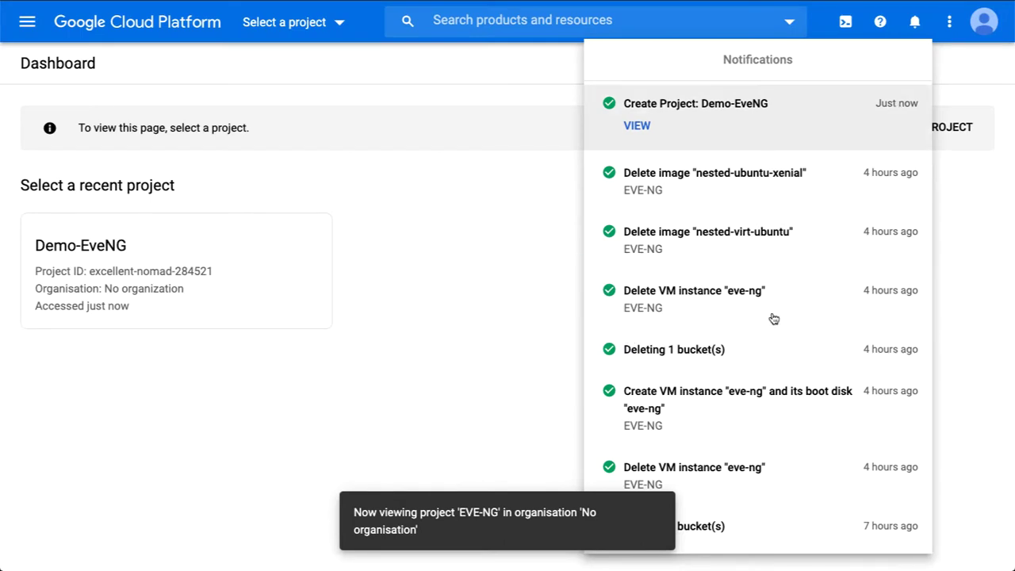
left_click(494, 156)
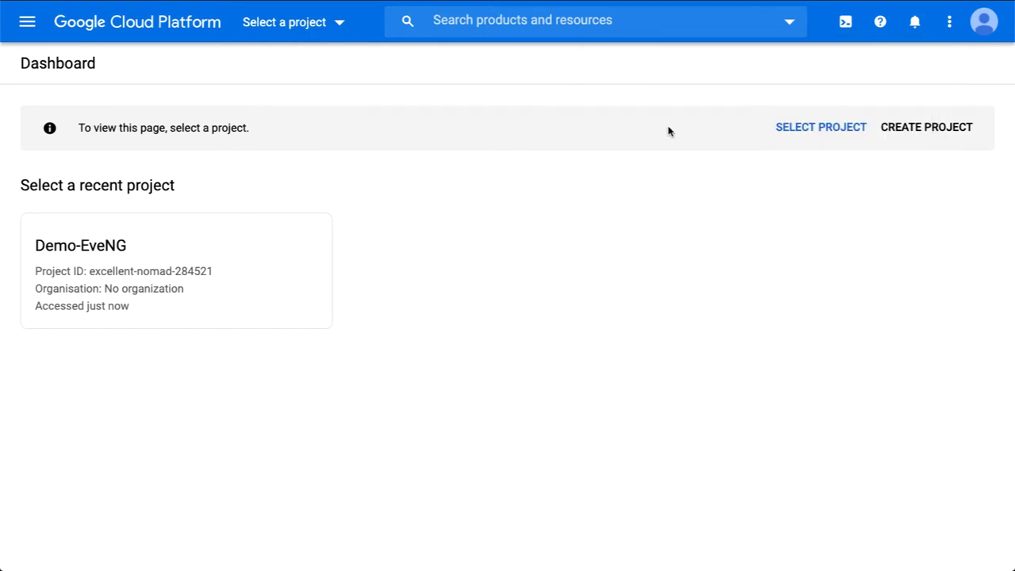
left_click(95, 249)
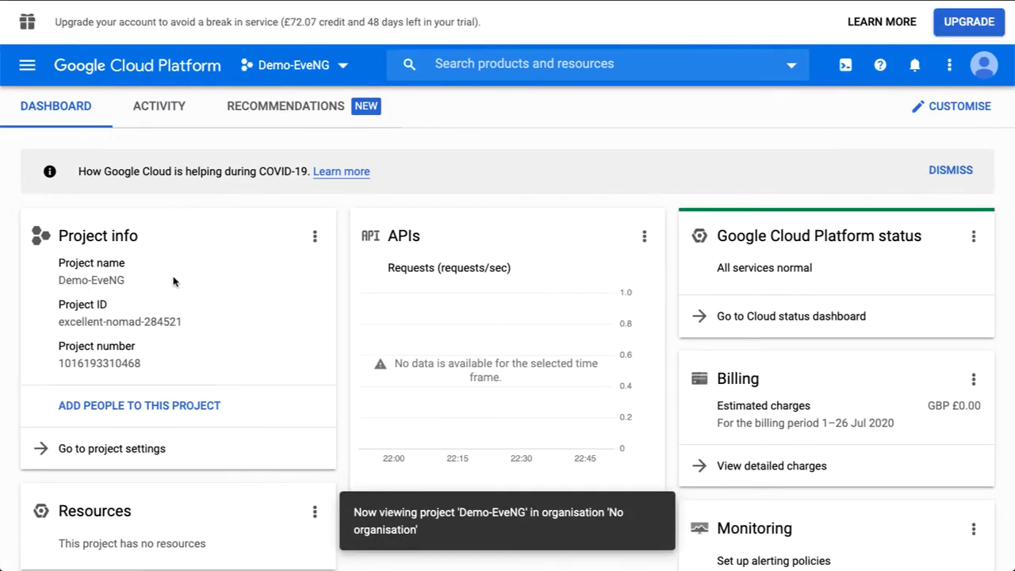
Launch a Cloud Shell terminal for project excellent-nomad-284521.
scroll(175, 281, "down", 2)
scroll(174, 282, "up", 2)
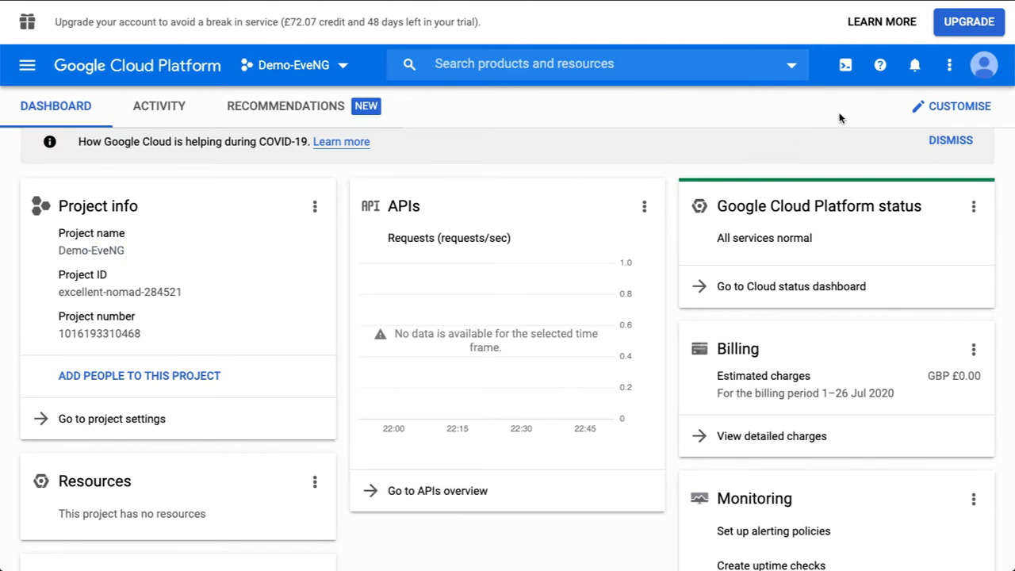
left_click(843, 69)
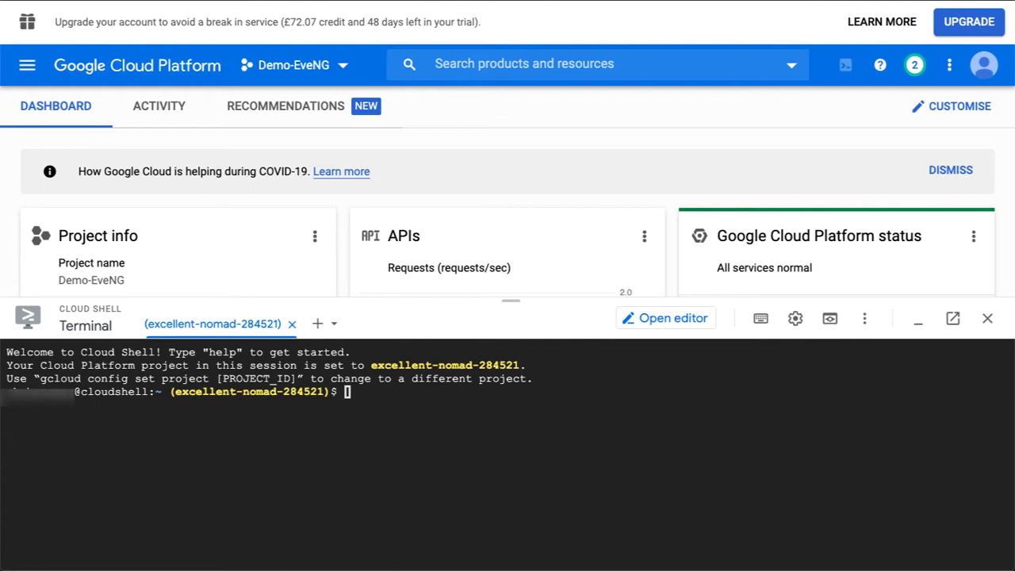
Run the gcloud command creating image nested-ubuntu-xenial from ubuntu-1604-lts with the enable-vmx licence.
type("gcloud compute images create nested-ubuntu-xenial --source-image-family=ubuntu-1604-lts --source-image-project=ubuntu-os-cloud --licenses=https://www.googleapis.com/compute/v1/projects/vm-options/global/licenses/enable-vmx")
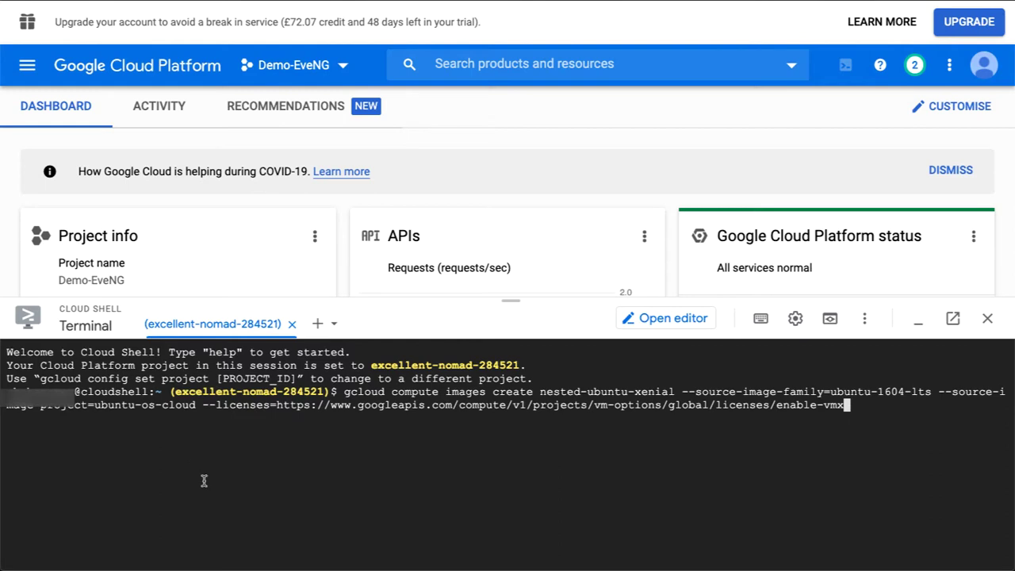
key("Return")
right_click(501, 0)
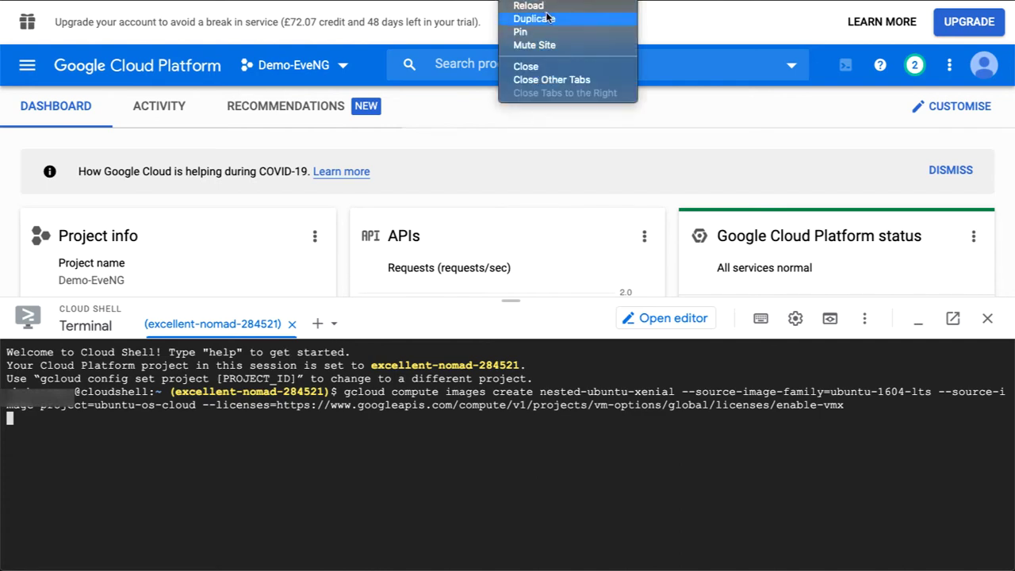
key("Escape")
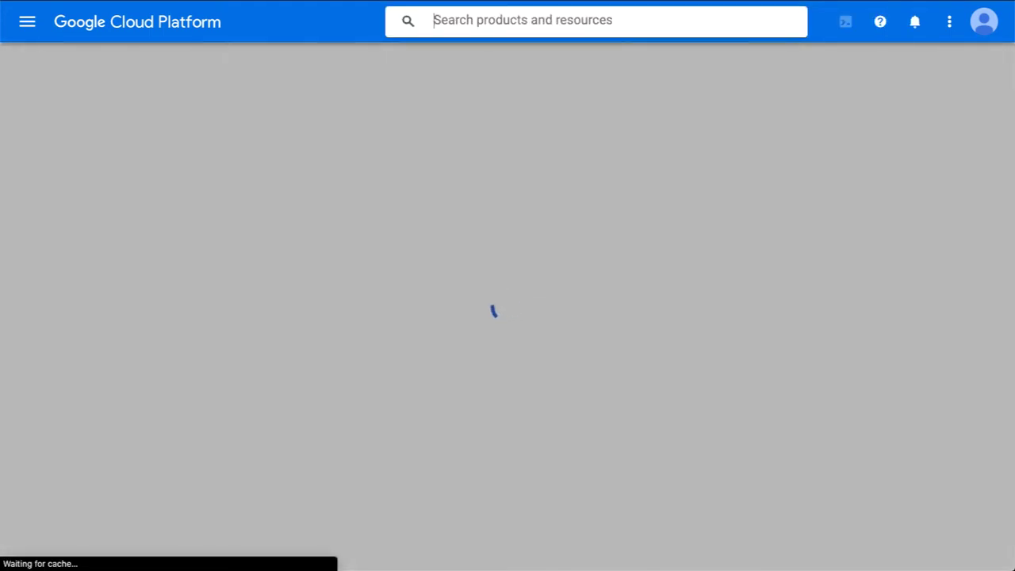
Go to Storage and start a new bucket named eveng1234.
type("st")
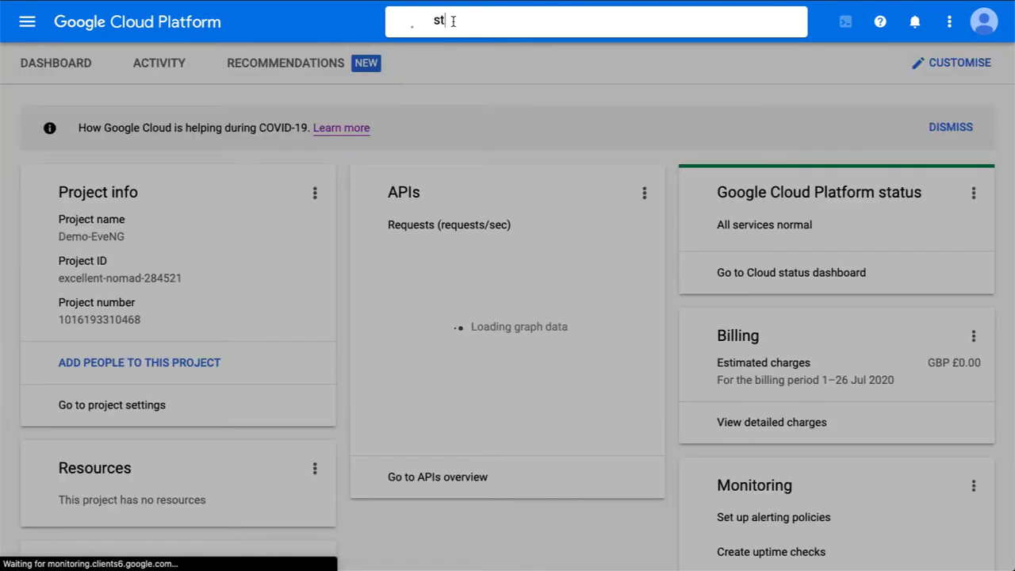
type("orage")
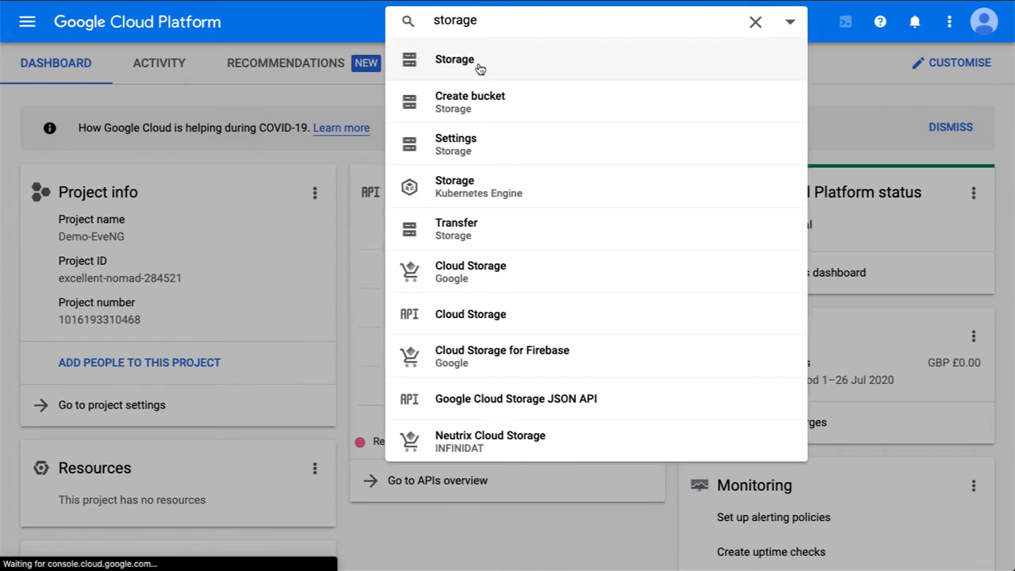
left_click(444, 67)
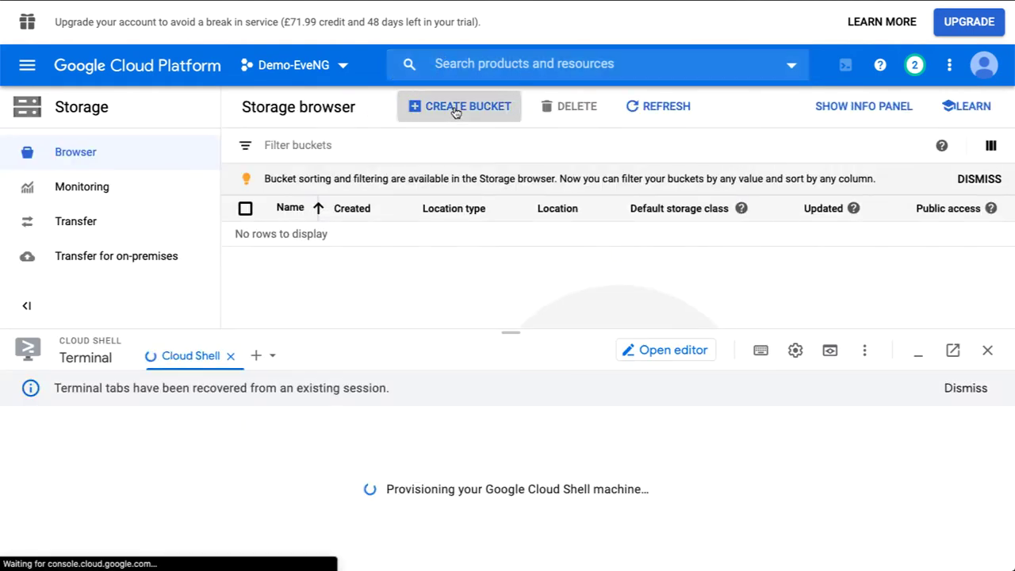
left_click(456, 108)
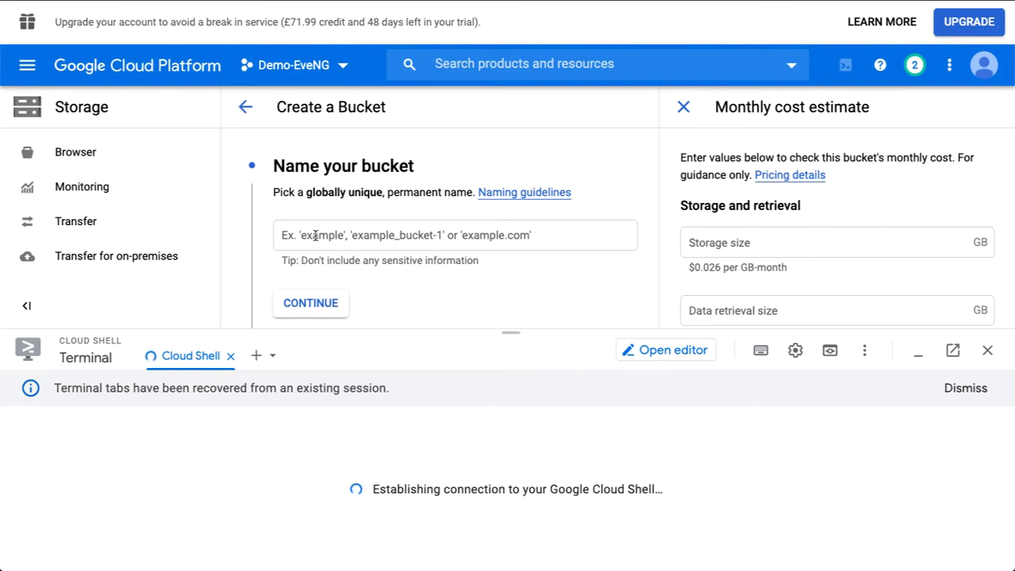
left_click(314, 236)
type("eve")
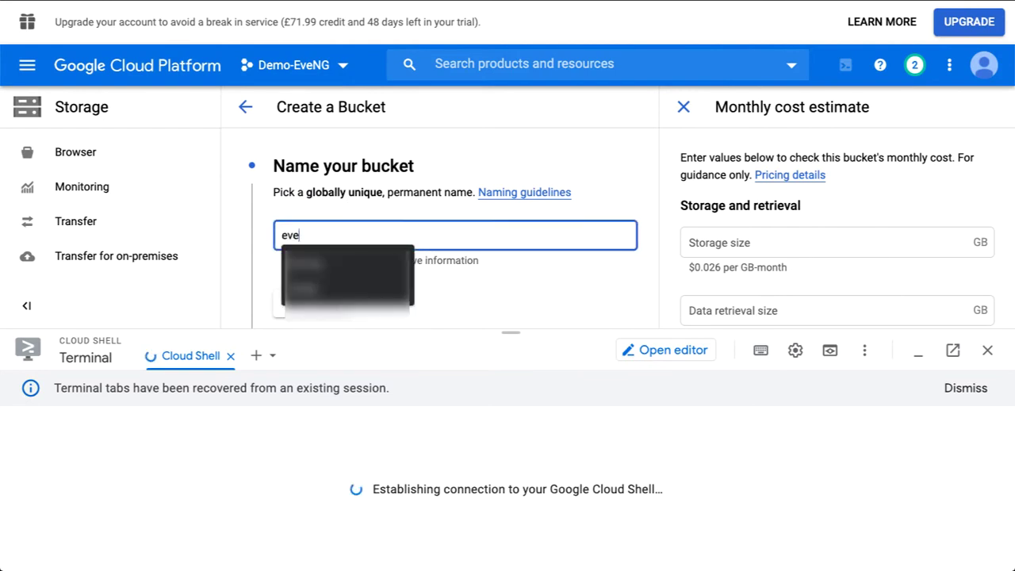
type("ng")
type("1234")
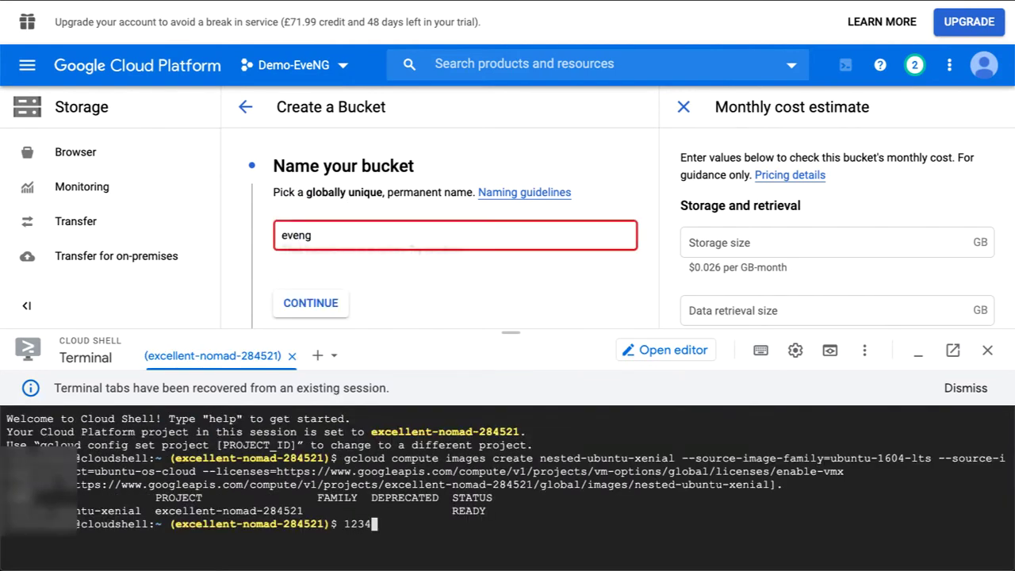
left_click(331, 237)
type("1234")
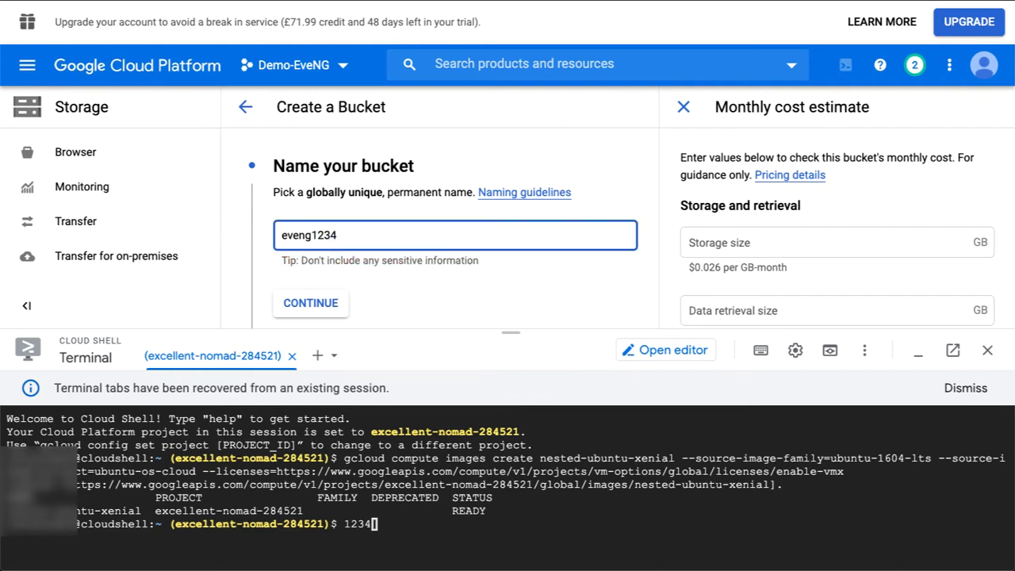
scroll(385, 234, "down", 1)
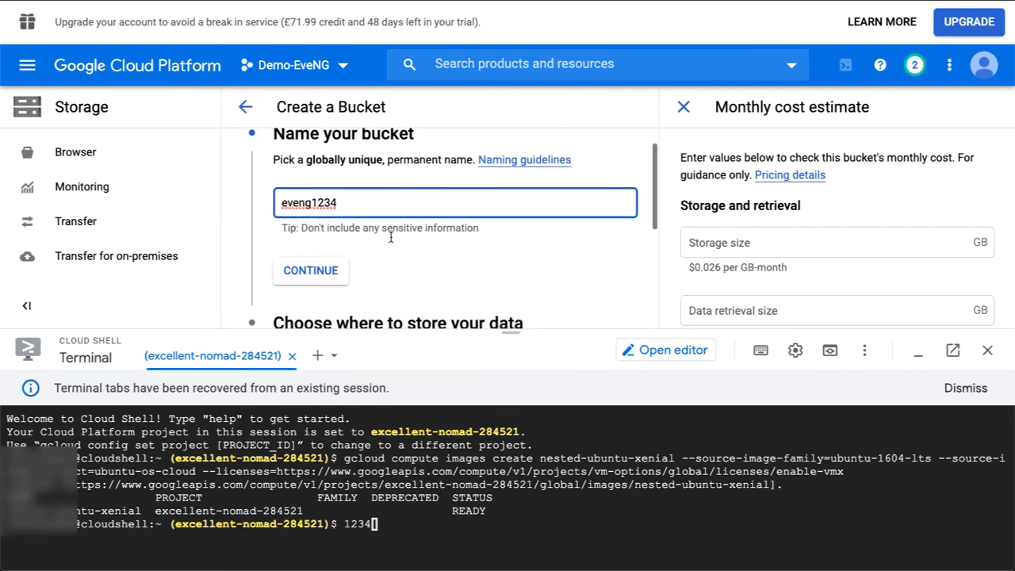
scroll(387, 242, "down", 4)
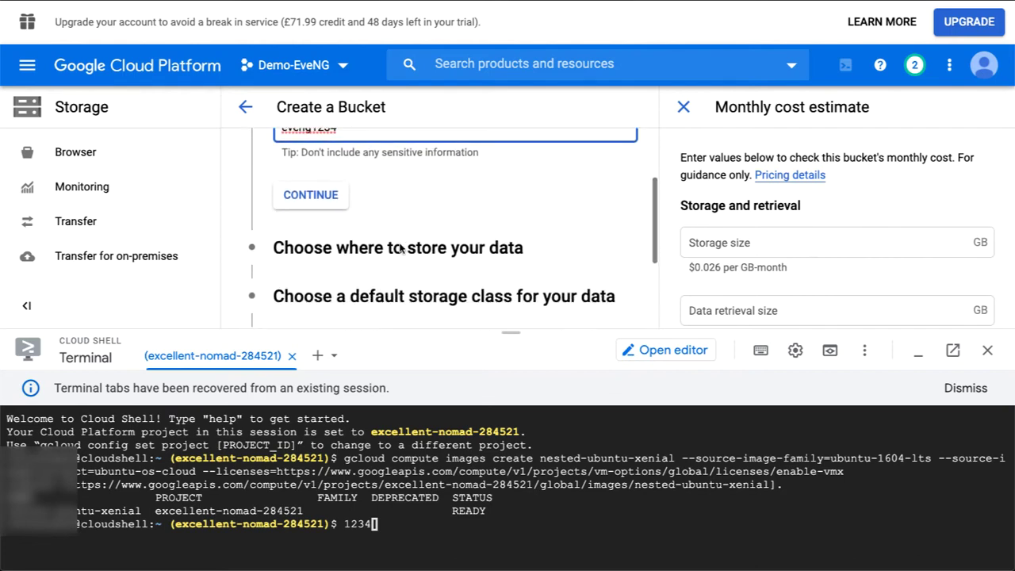
scroll(400, 248, "up", 4)
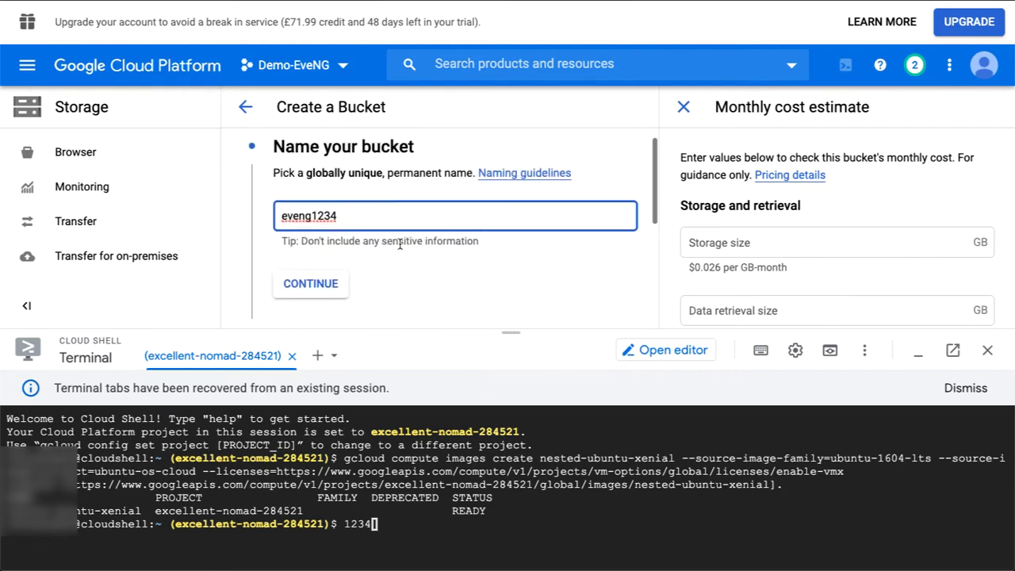
Place the bucket in the single region europe-north1 (Finland) and create it.
left_click(326, 282)
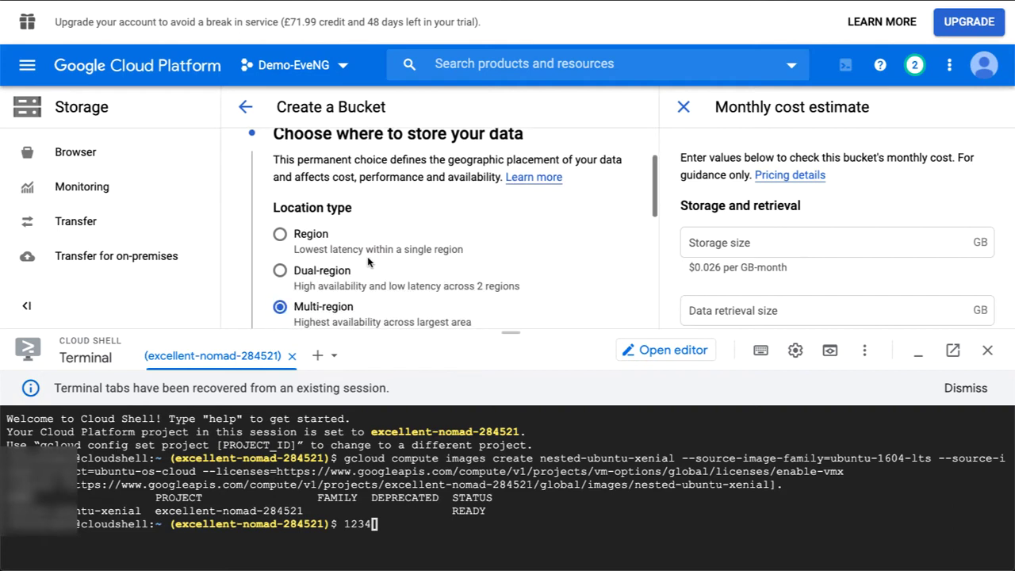
left_click(291, 227)
scroll(335, 241, "down", 2)
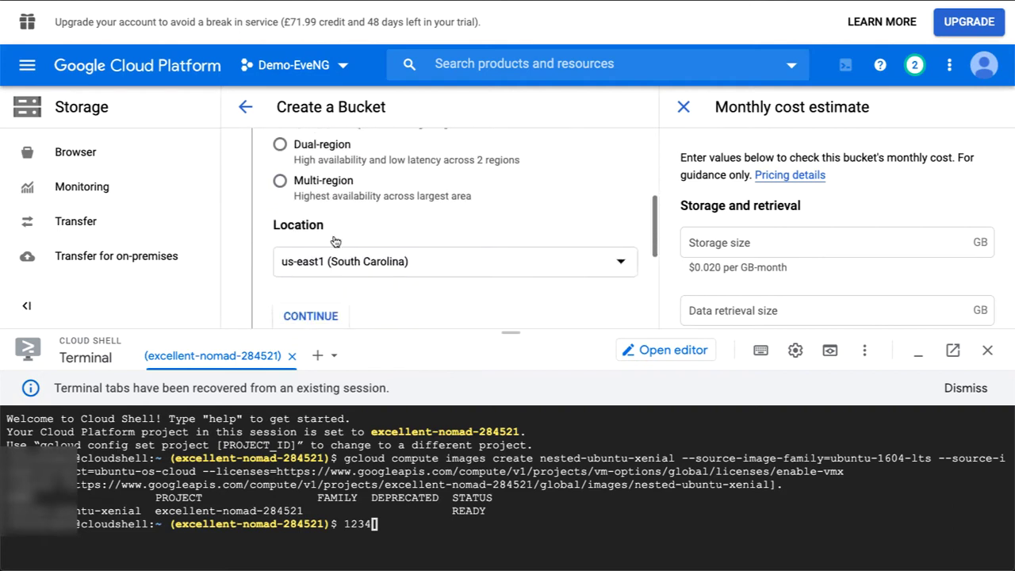
left_click(337, 254)
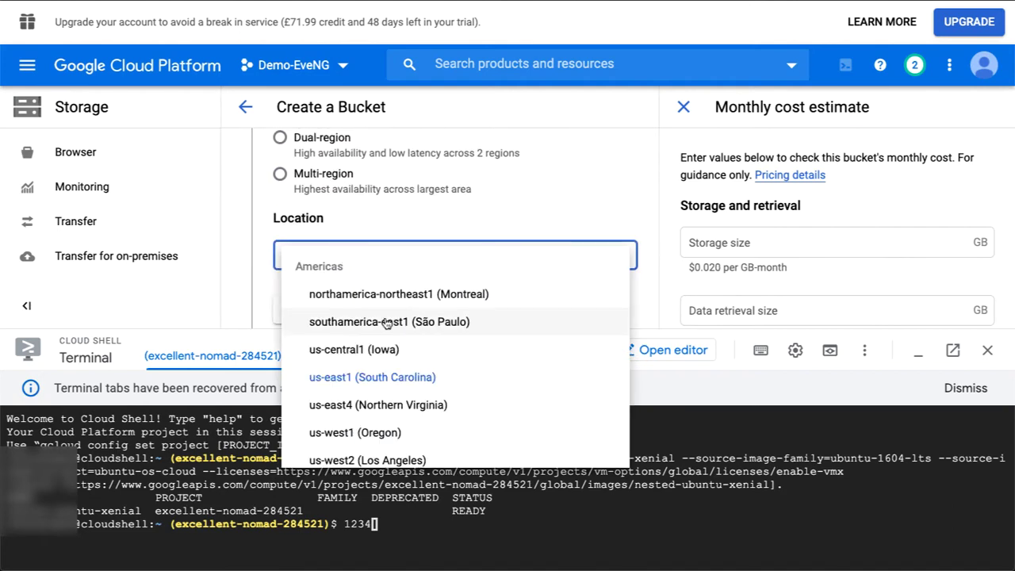
scroll(386, 323, "down", 3)
scroll(386, 322, "down", 1)
left_click(369, 304)
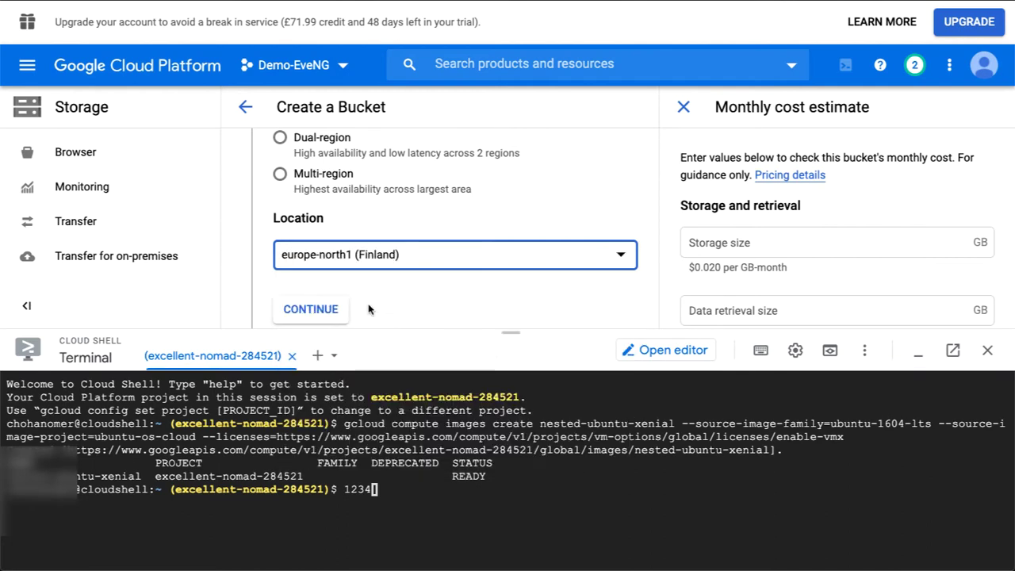
scroll(352, 289, "down", 4)
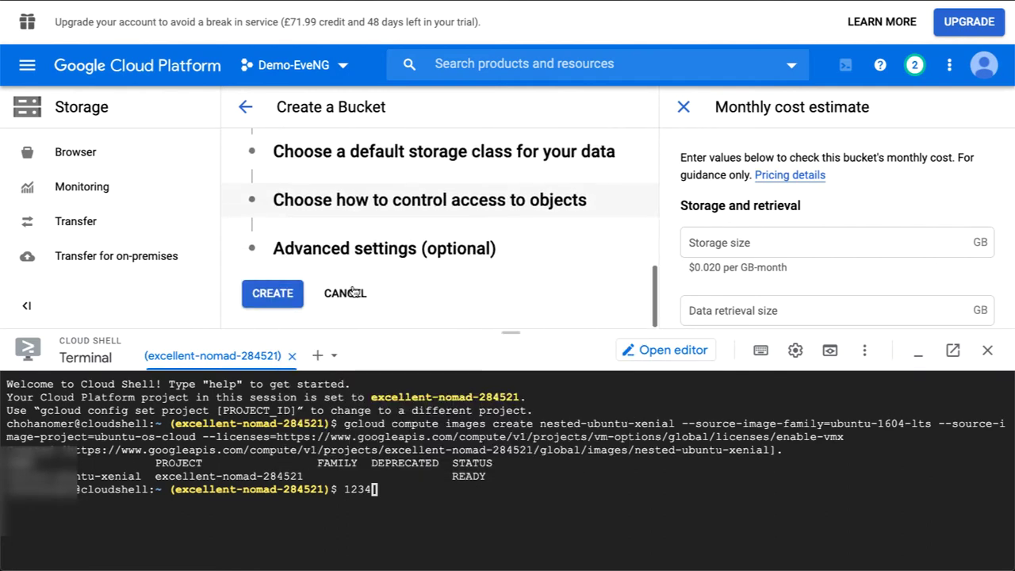
left_click(287, 293)
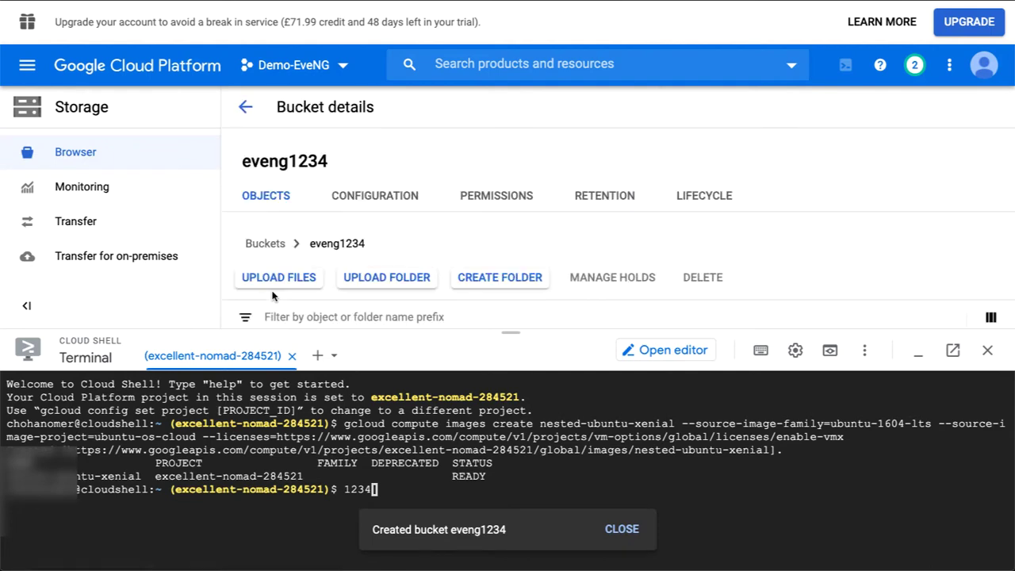
Close Cloud Shell and create an images folder in the eveng1234 bucket.
left_click_drag(485, 478, 309, 464)
left_click(414, 468)
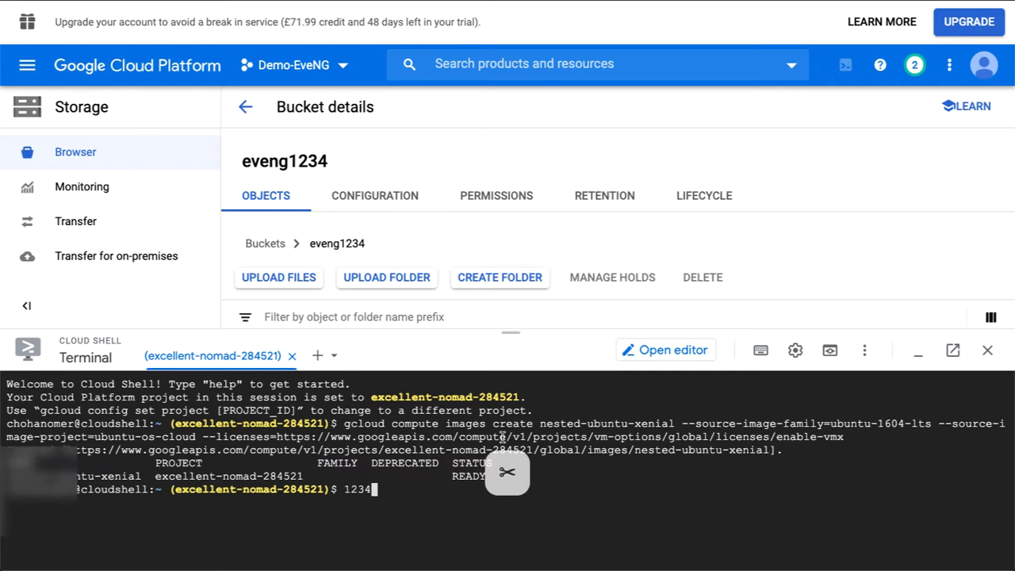
left_click(988, 350)
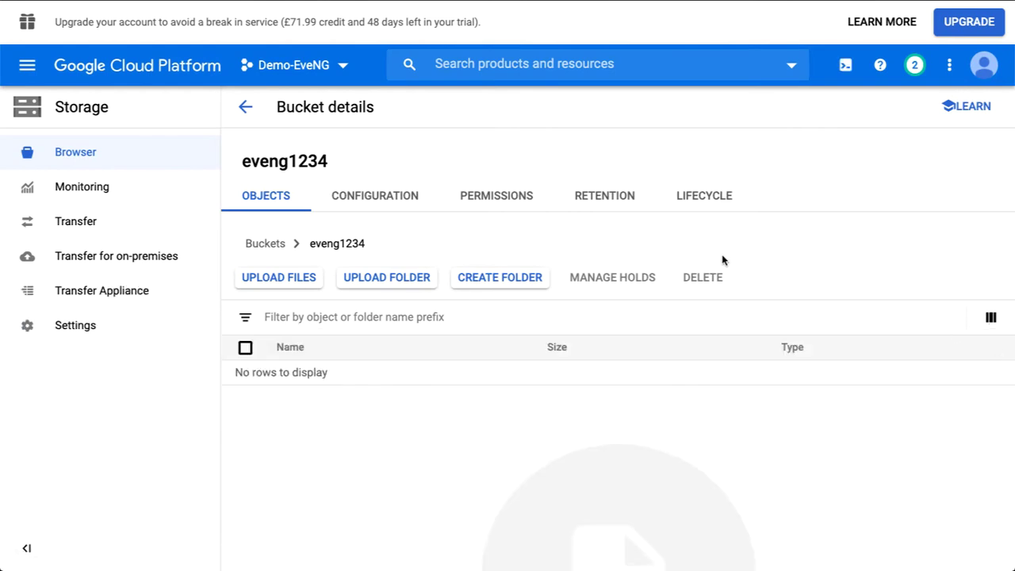
left_click(479, 285)
left_click(444, 279)
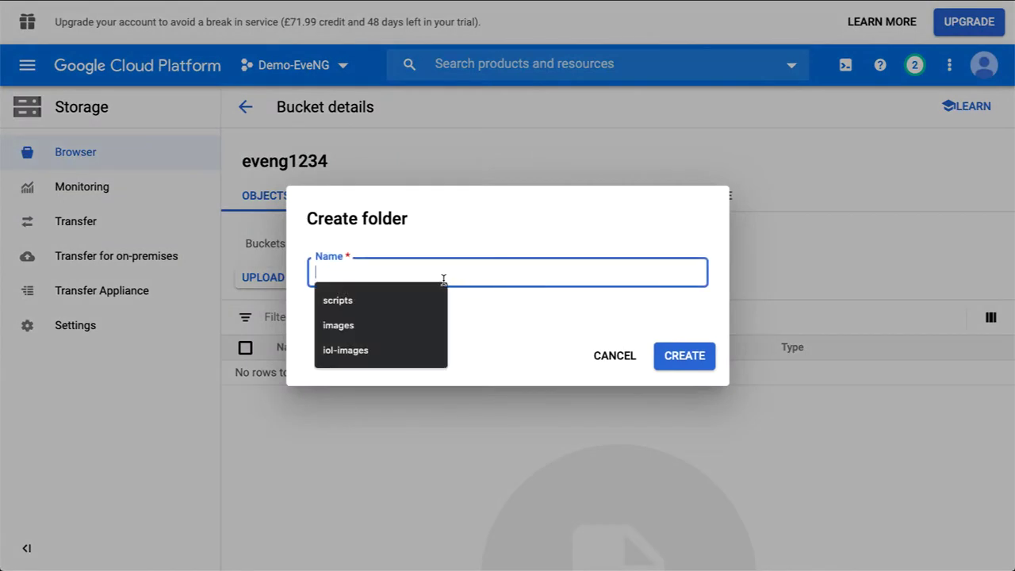
type("images")
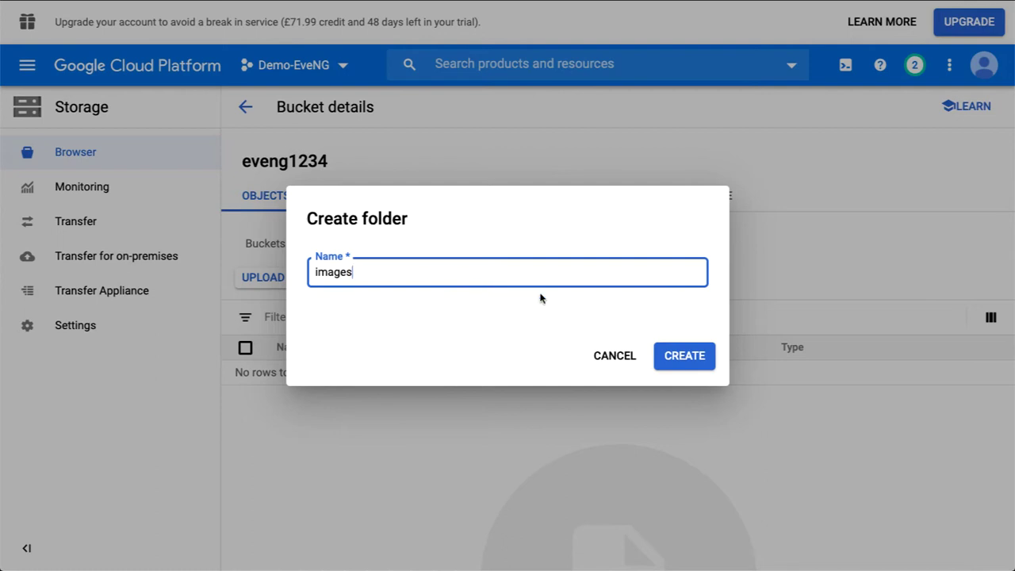
left_click(686, 362)
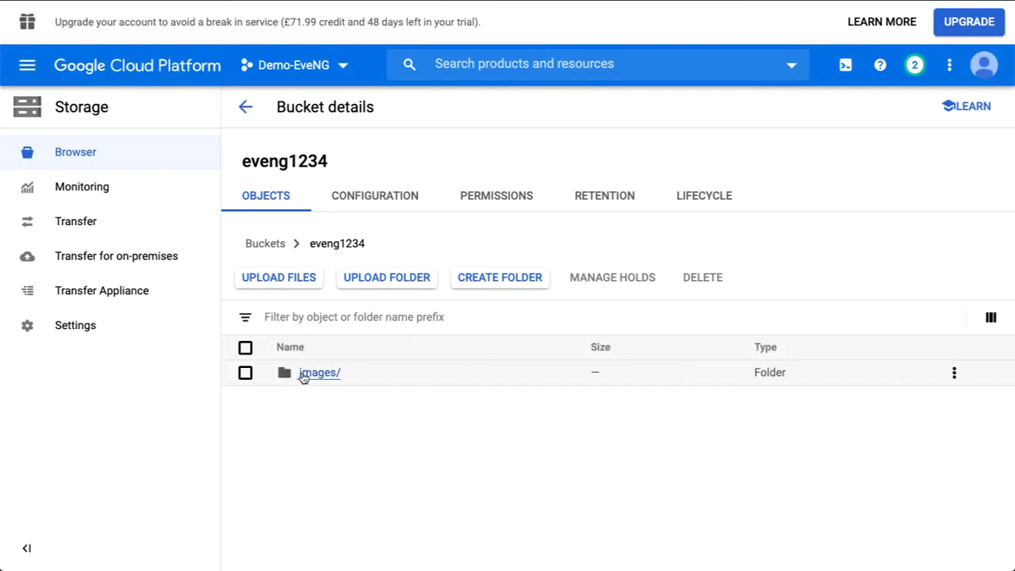
Upload CiscoKeyGen.py plus the layer 2 and layer 3 IOL images into the images folder.
left_click(306, 374)
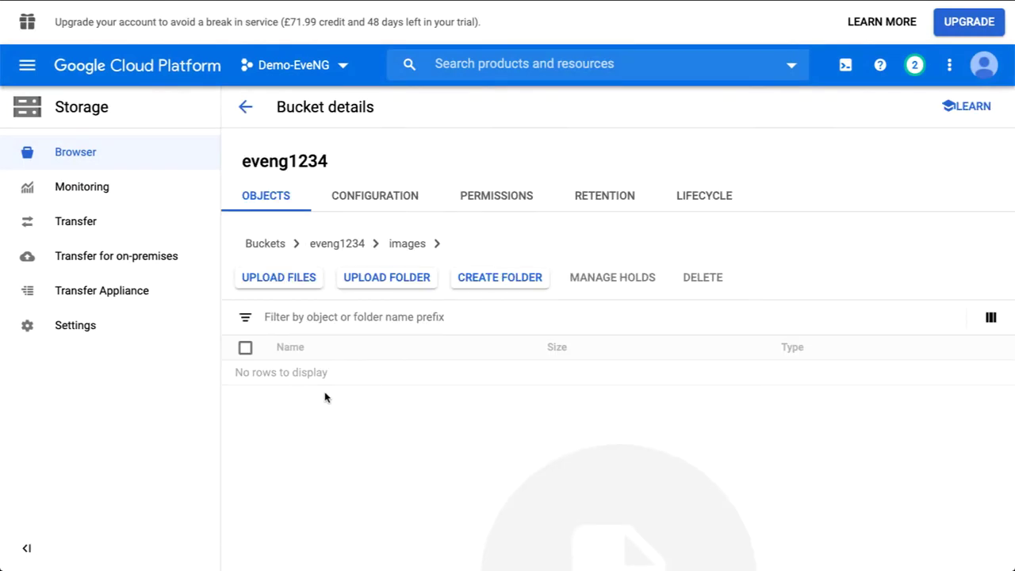
left_click(291, 281)
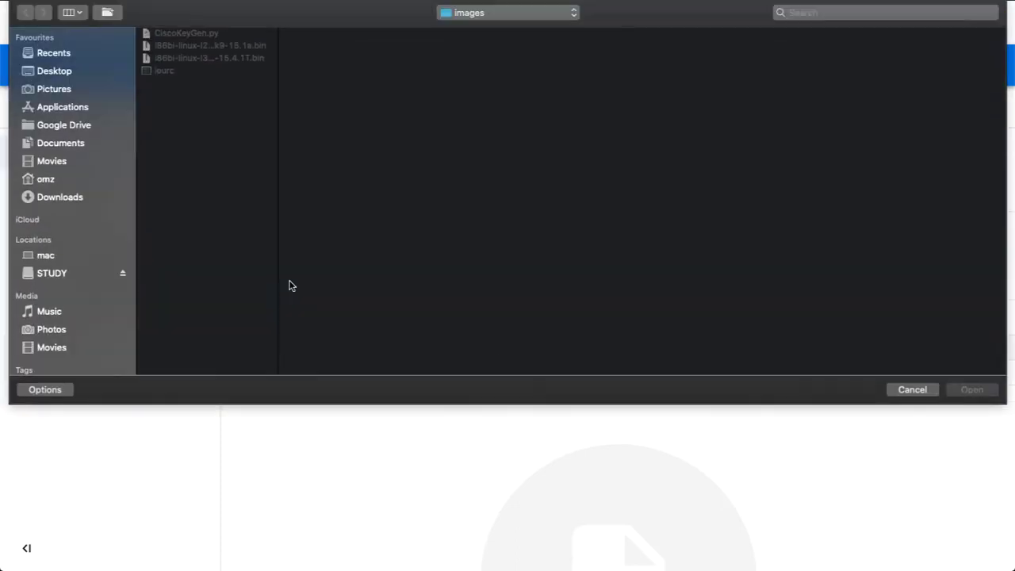
left_click(213, 34)
left_click(216, 46, "shift")
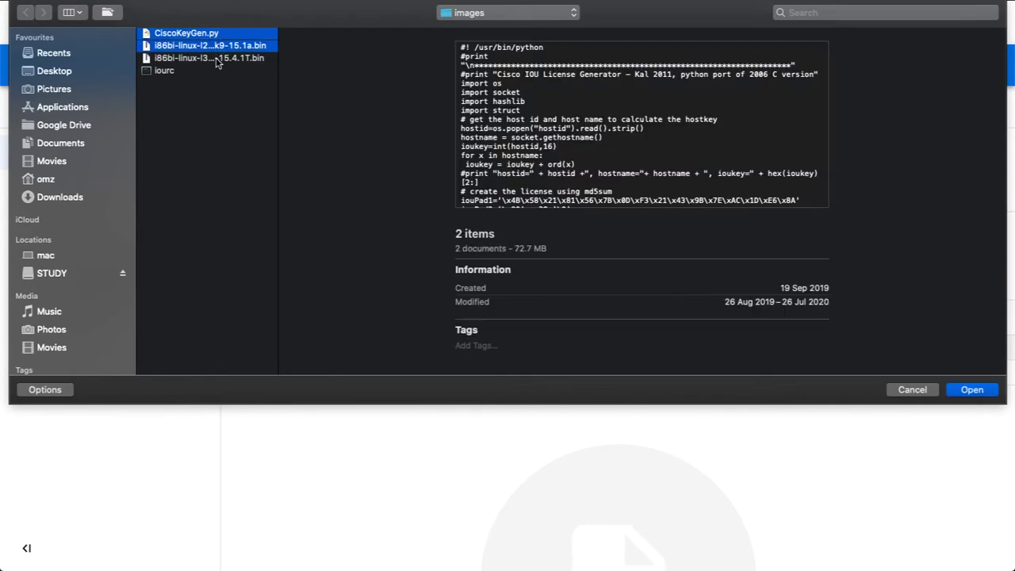
left_click(215, 59, "shift")
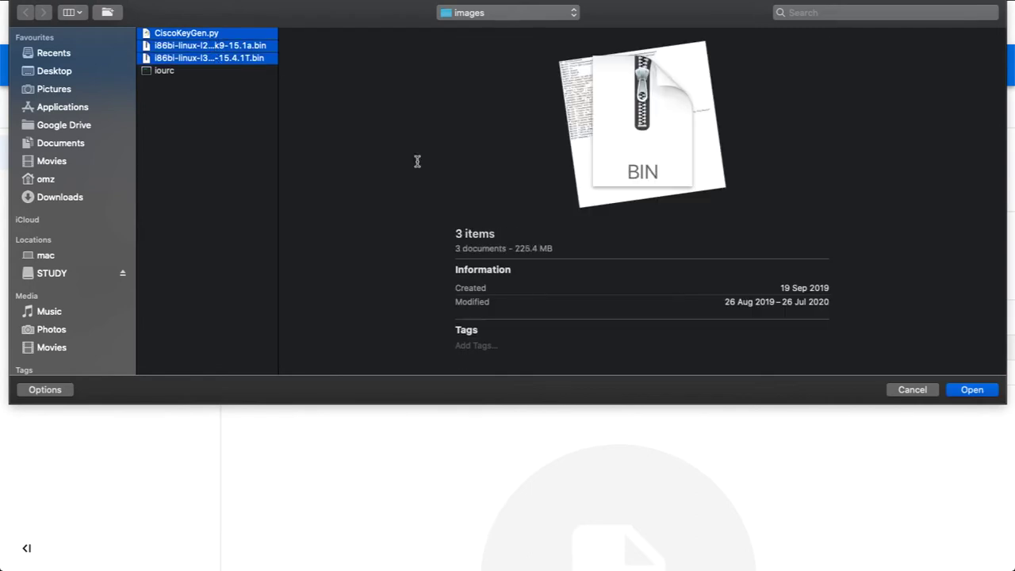
left_click(972, 390)
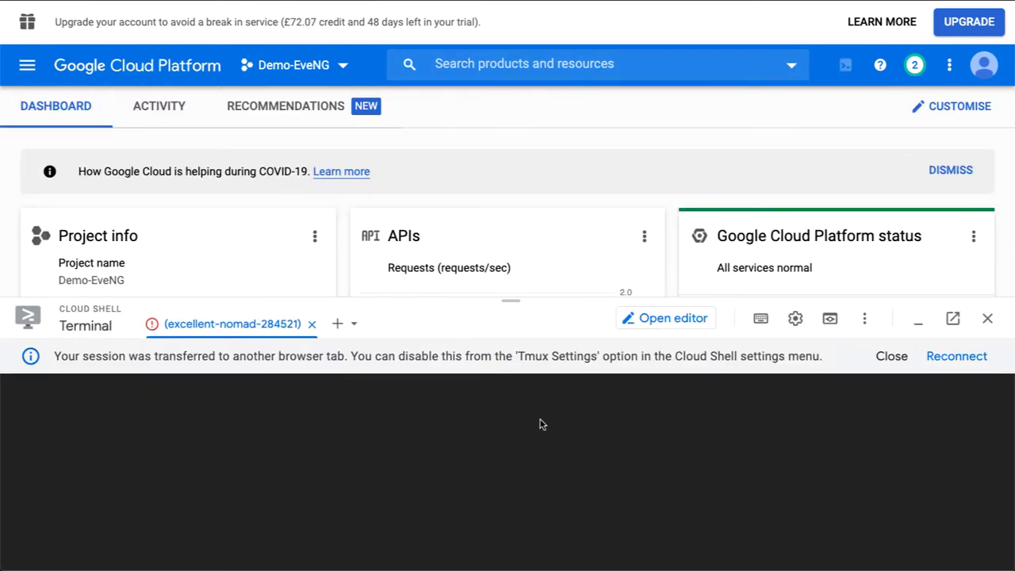
Close Cloud Shell and start a new VM from Compute Engine > VM instances.
left_click(987, 318)
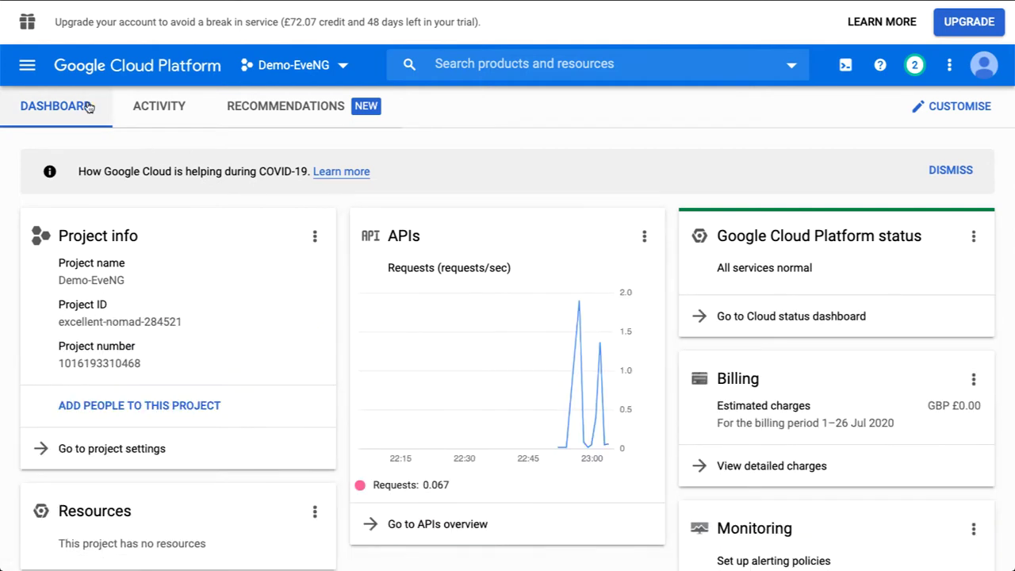
left_click(37, 70)
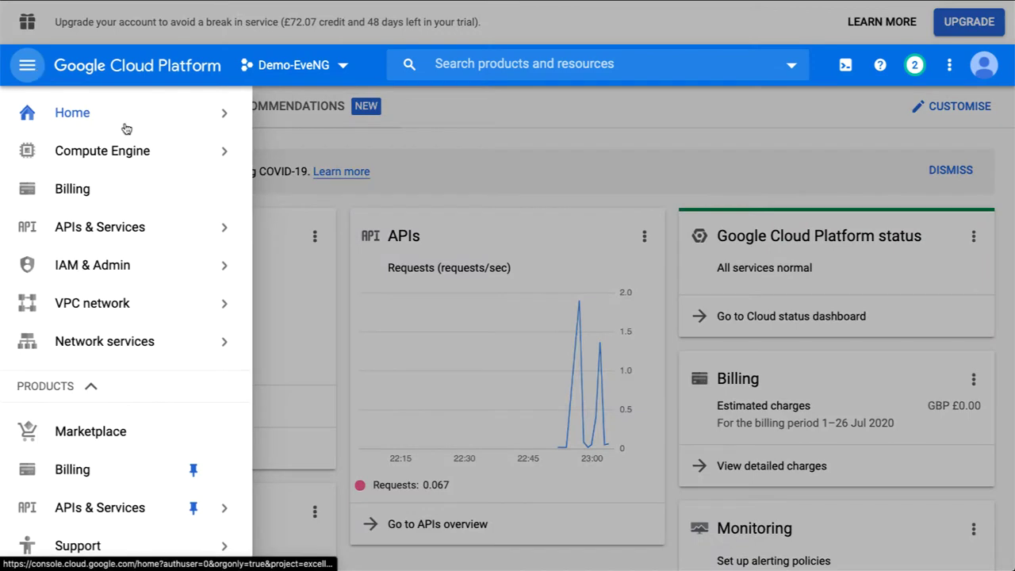
mouse_move(142, 157)
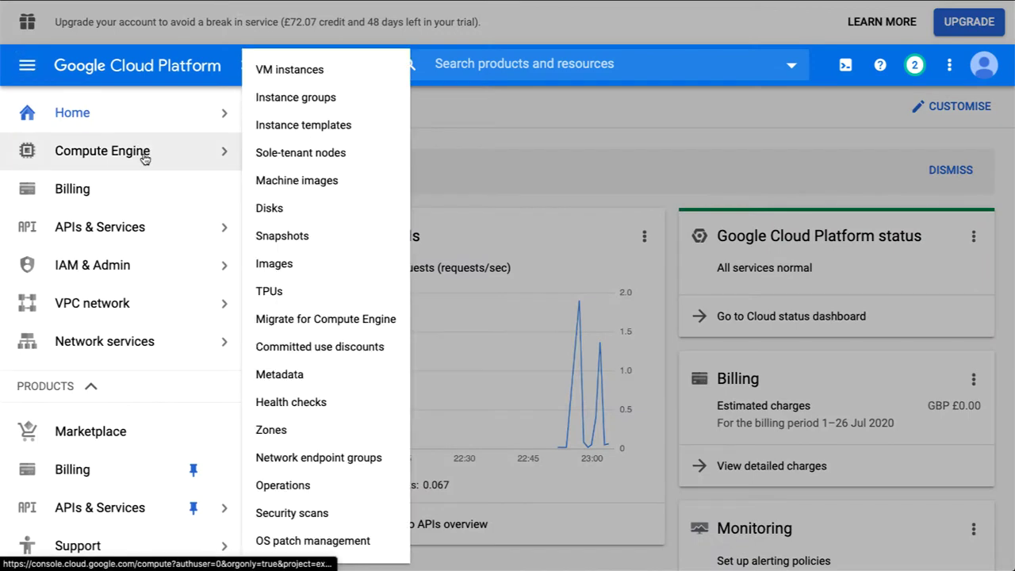
left_click(315, 71)
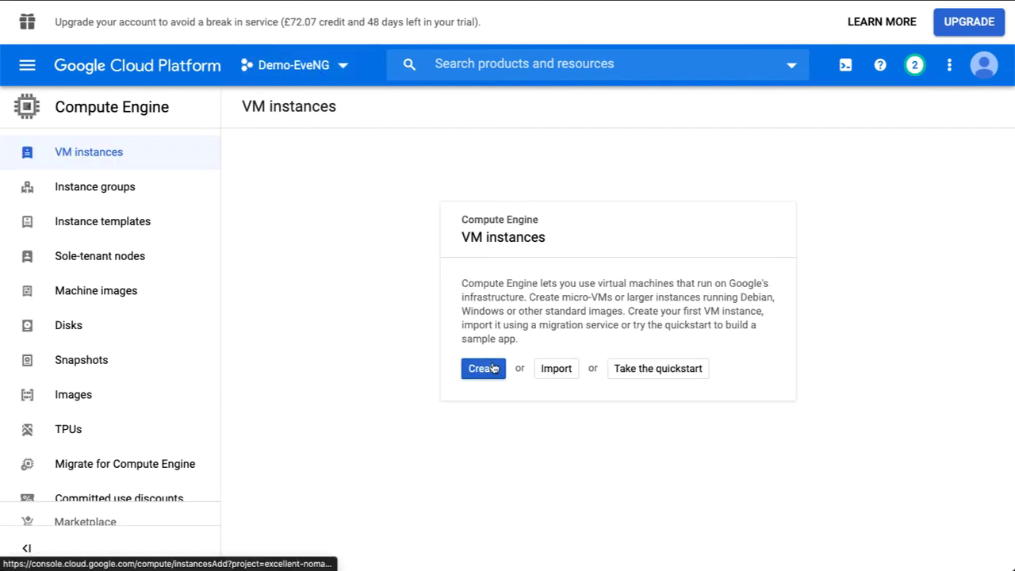
left_click(486, 368)
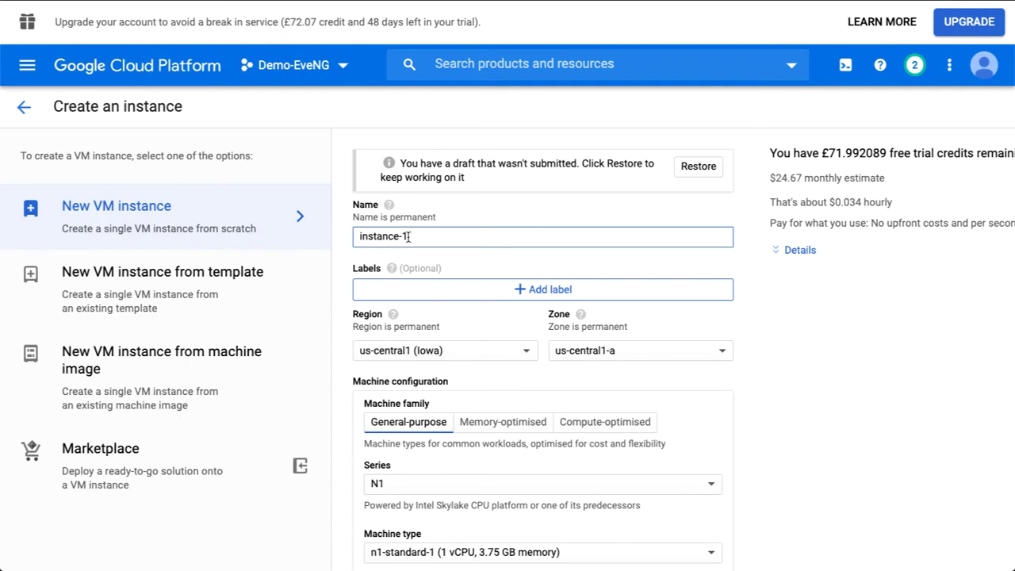
Name the VM eve-ng and set its region to europe-north1 (Finland).
triple_click(408, 237)
type("eve-ng")
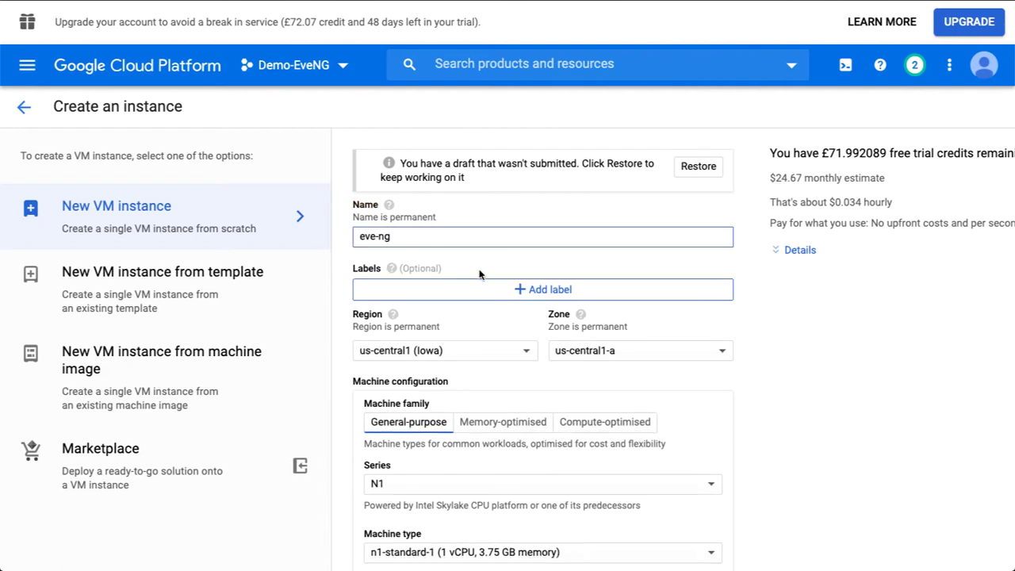
scroll(479, 272, "down", 2)
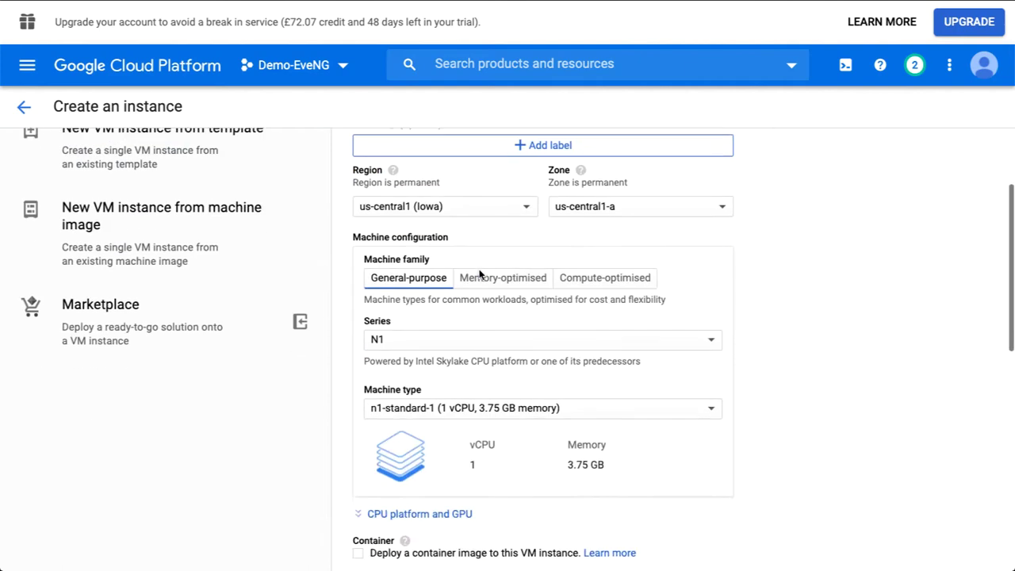
left_click(471, 208)
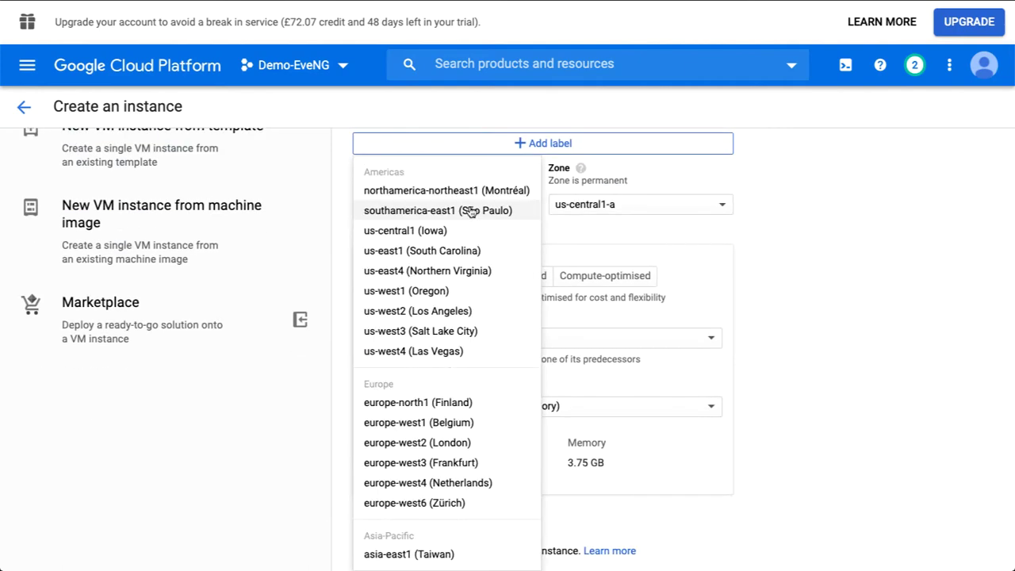
left_click(449, 406)
Keep n1-standard-1 as the VM's machine type.
scroll(480, 282, "down", 2)
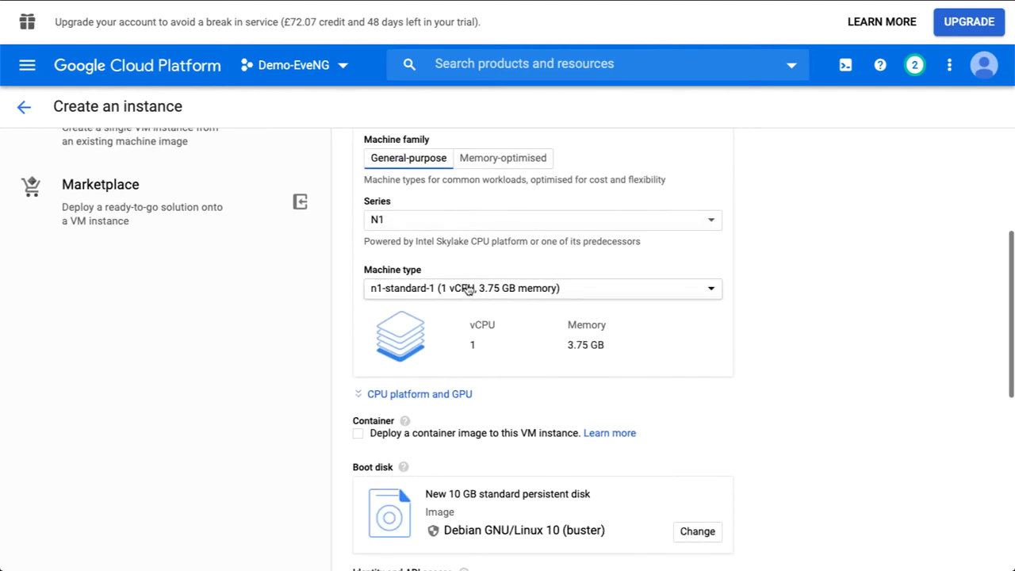
scroll(481, 293, "down", 2)
scroll(475, 289, "up", 1)
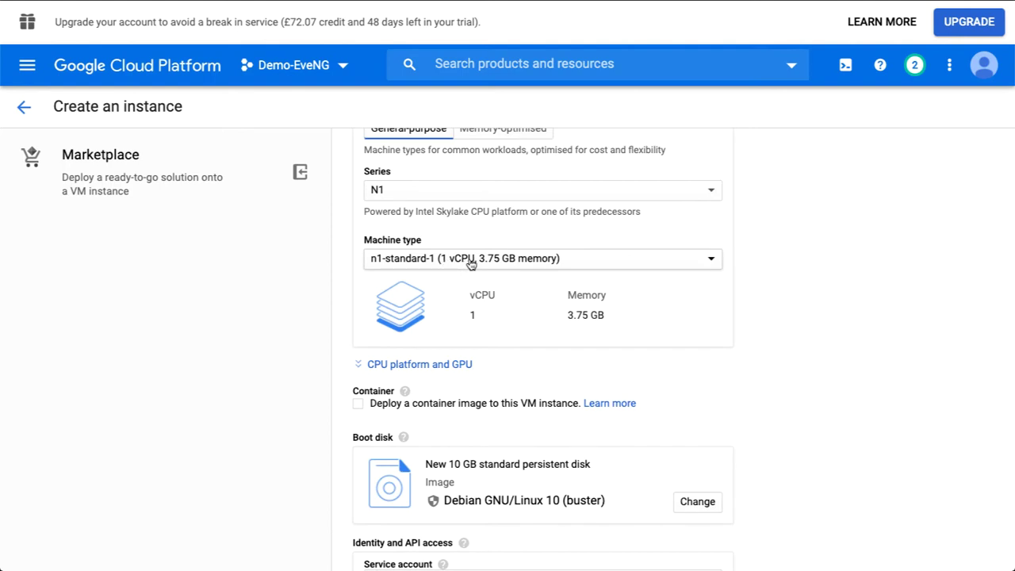
left_click(527, 262)
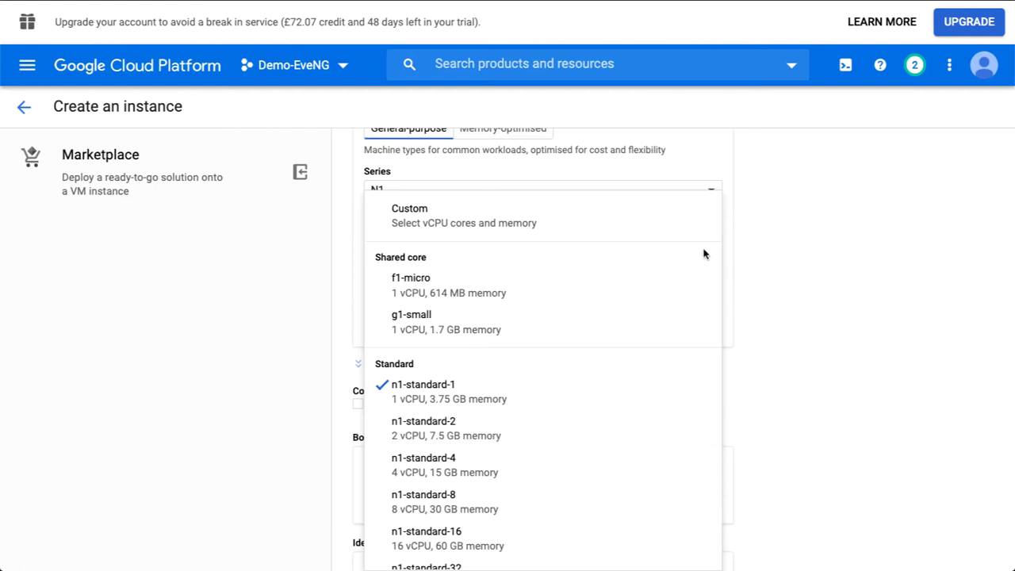
left_click(768, 207)
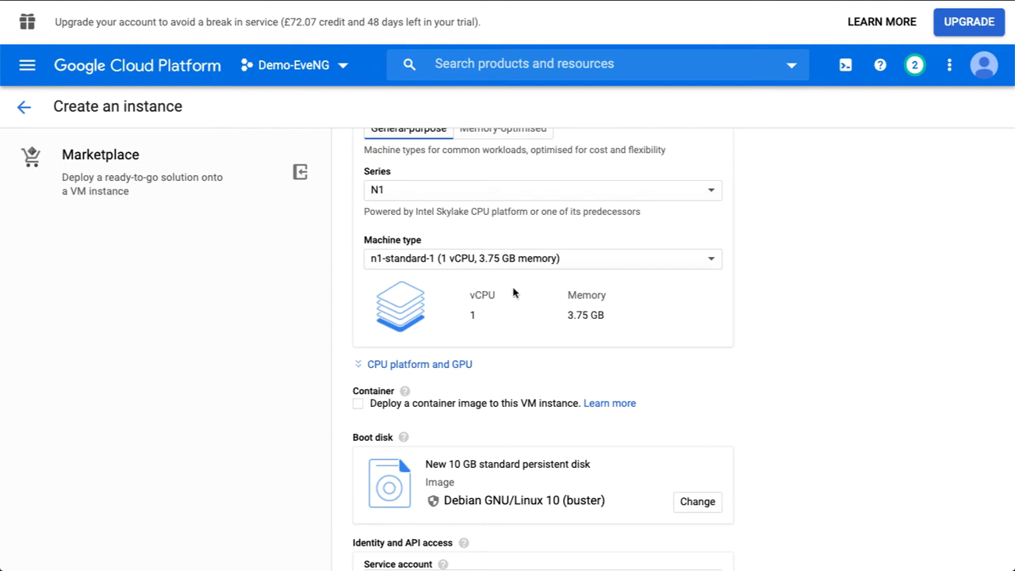
scroll(513, 294, "down", 3)
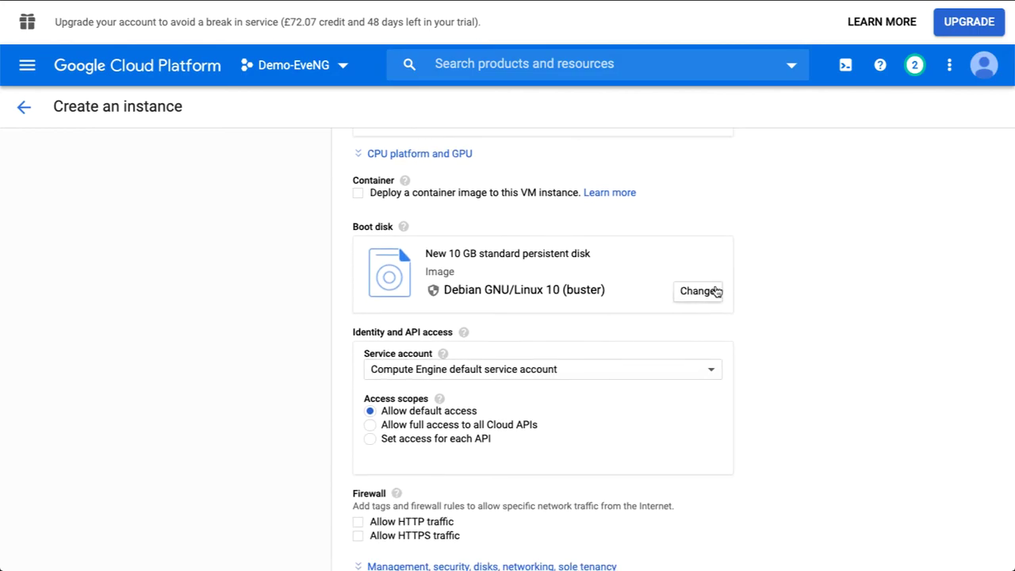
Set the boot disk to the nested-ubuntu-xenial custom image with a 100 GB size.
left_click(716, 292)
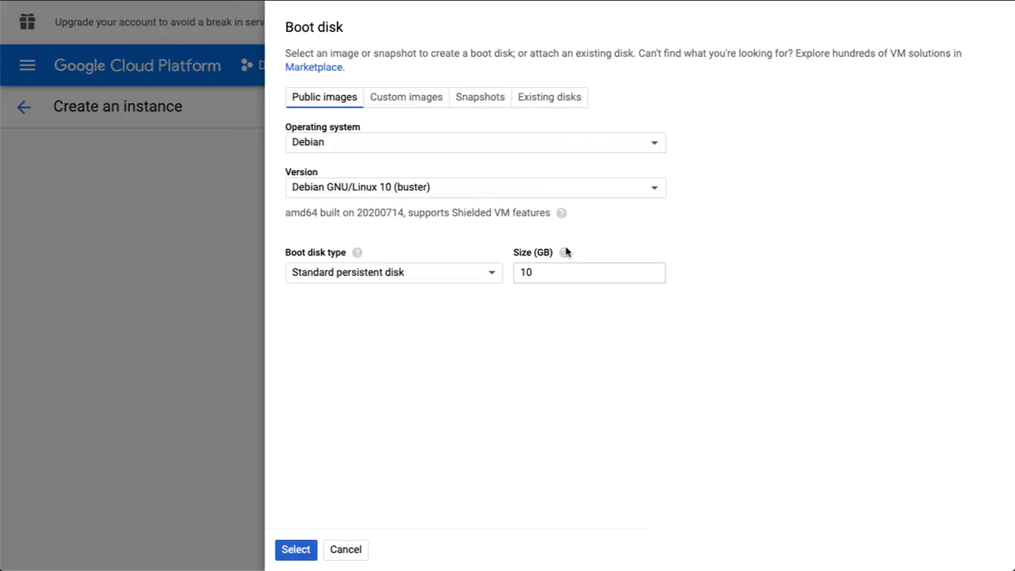
left_click(423, 106)
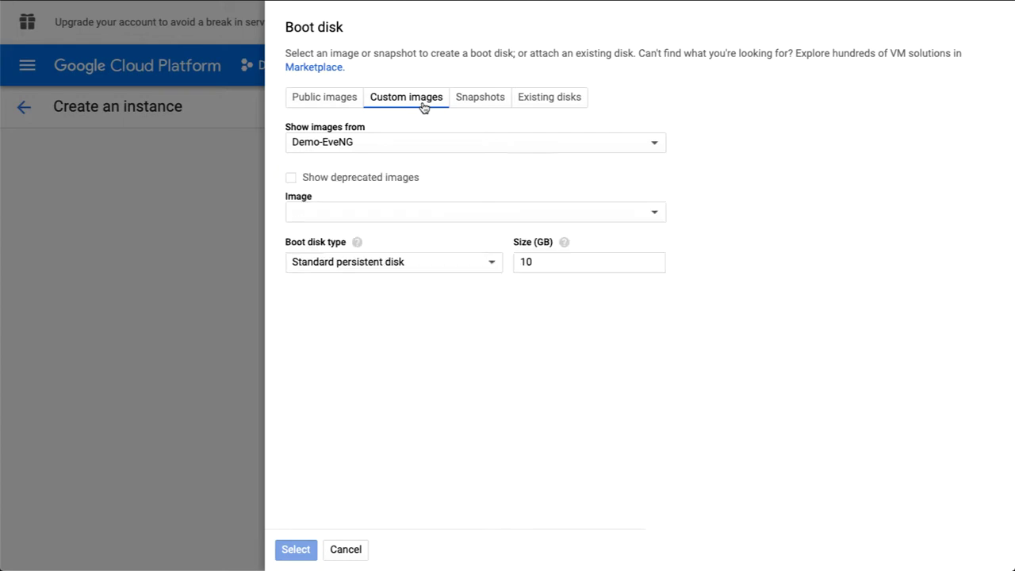
left_click(360, 211)
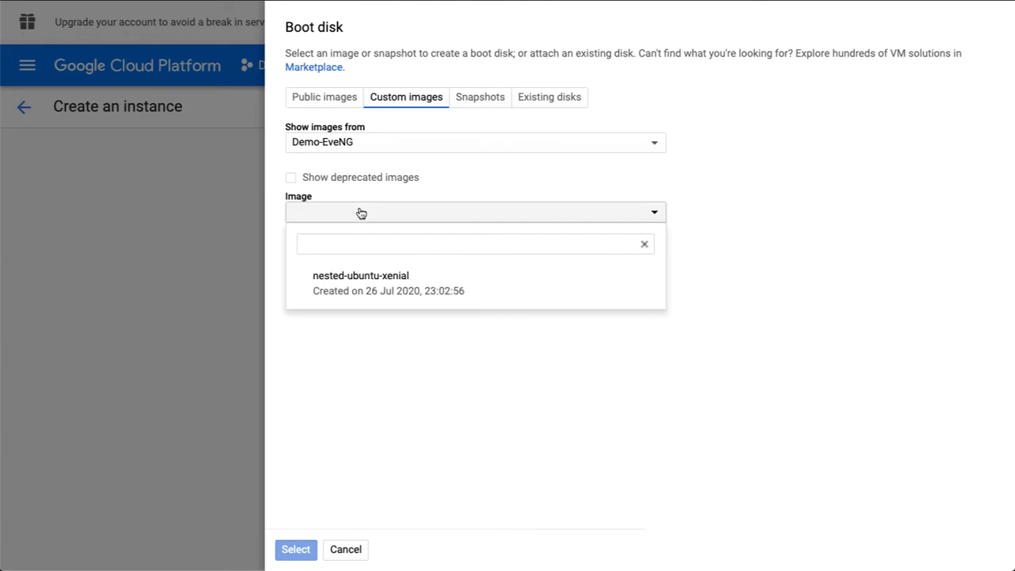
left_click(373, 283)
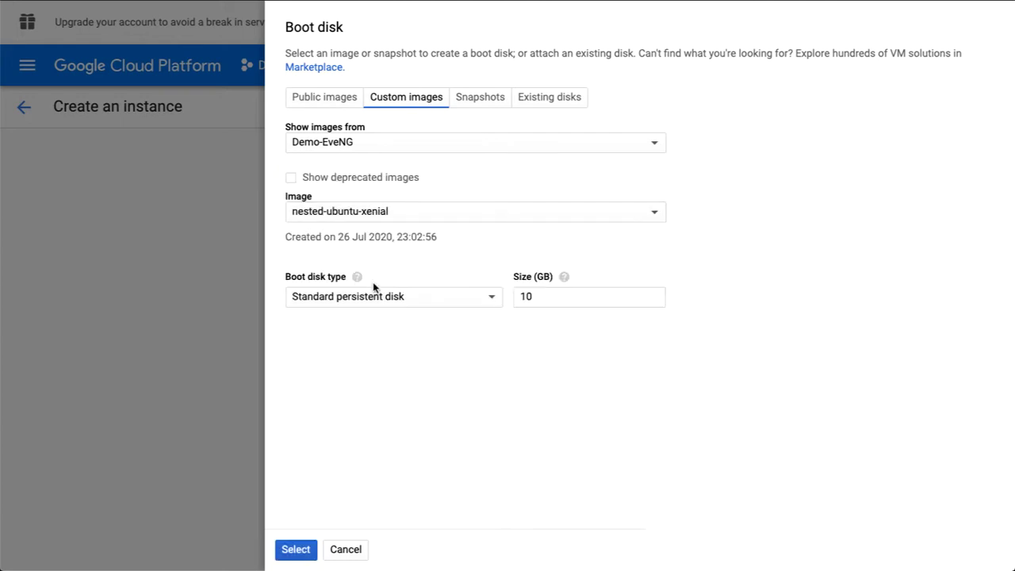
double_click(546, 298)
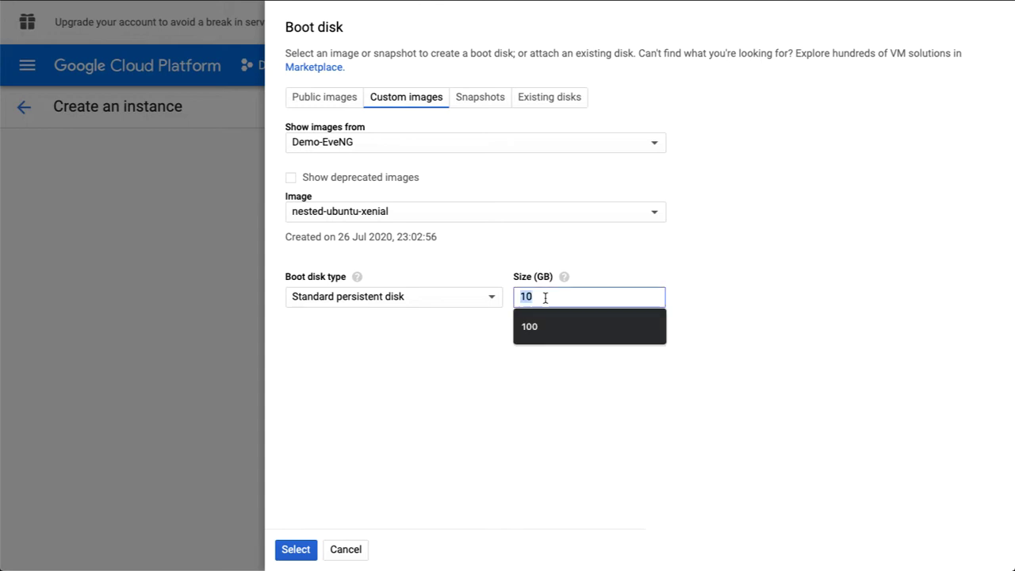
left_click(546, 329)
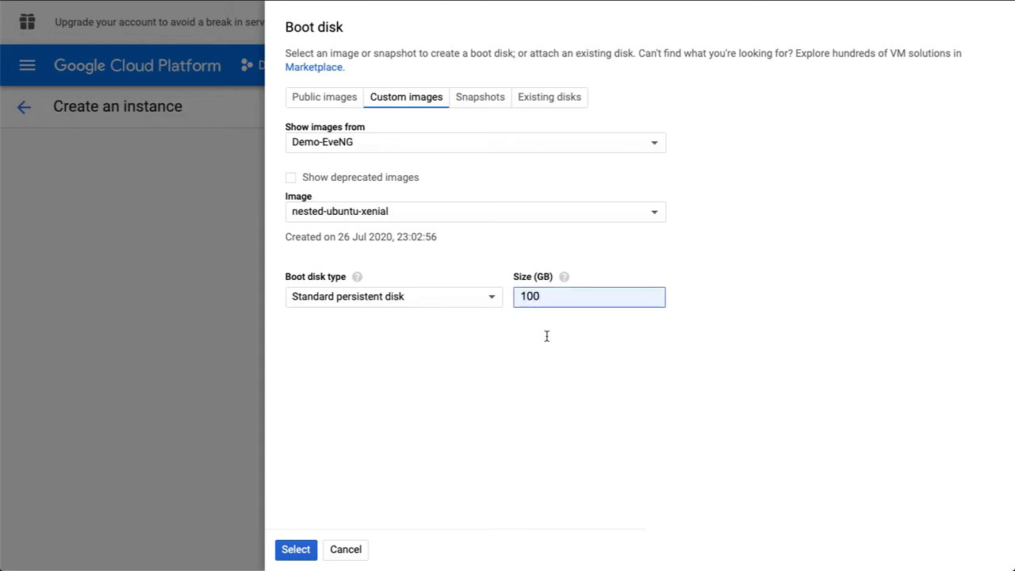
left_click(296, 550)
scroll(411, 470, "down", 2)
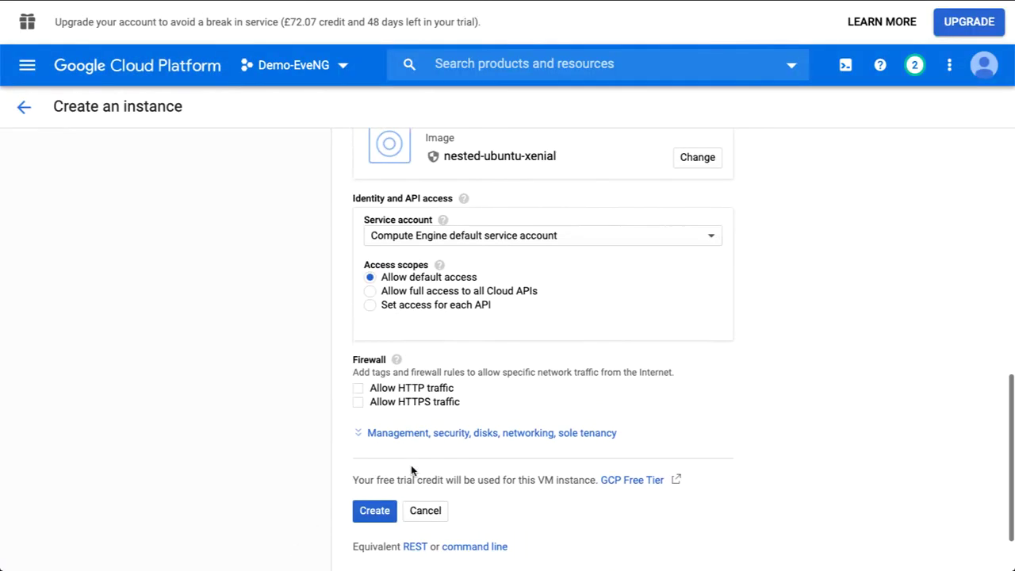
Allow HTTP and HTTPS traffic in the firewall and create the eve-ng VM.
left_click(357, 343)
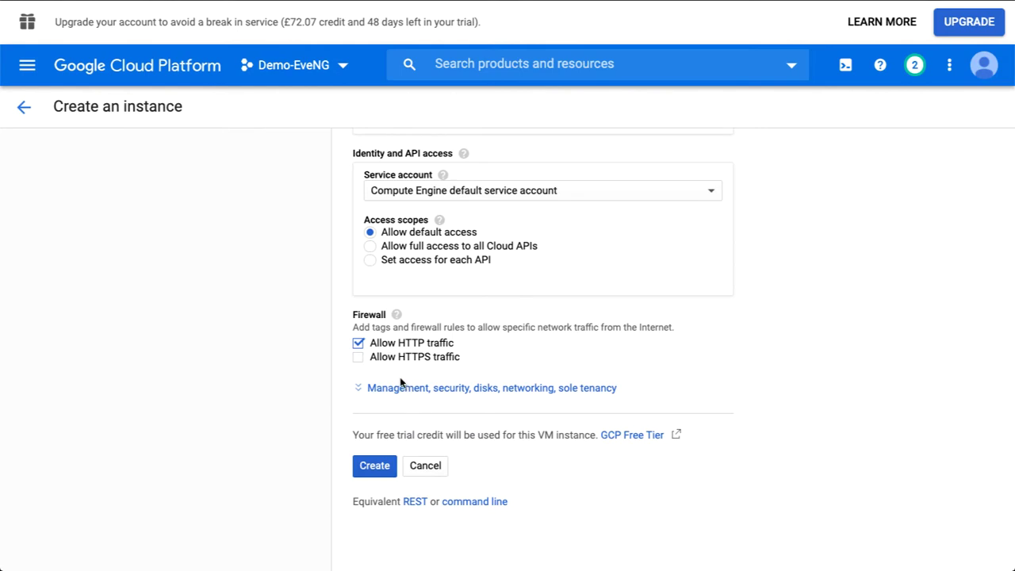
left_click(359, 358)
left_click(375, 466)
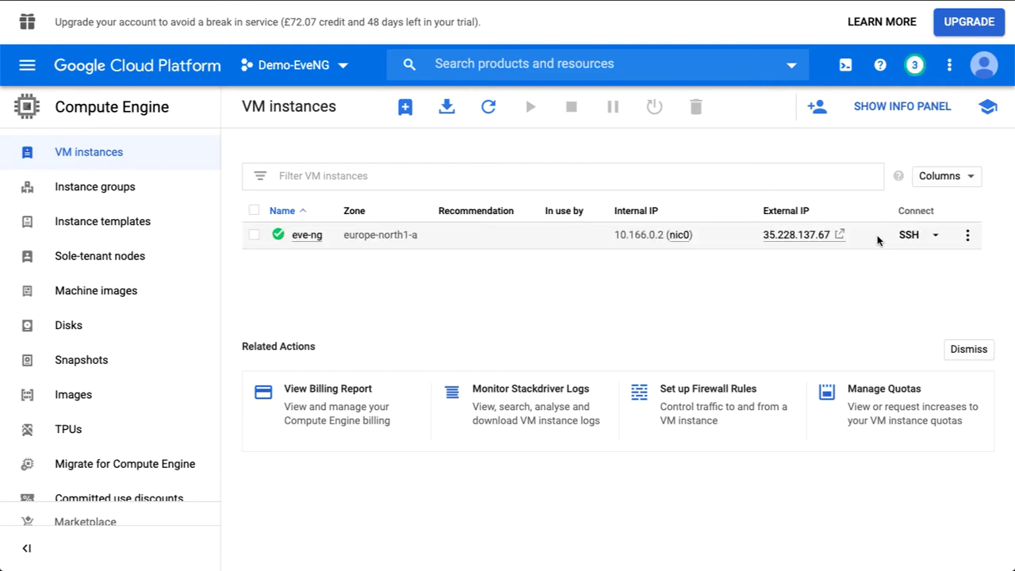
Open a browser SSH terminal to the eve-ng VM and become root with sudo -i.
left_click(908, 237)
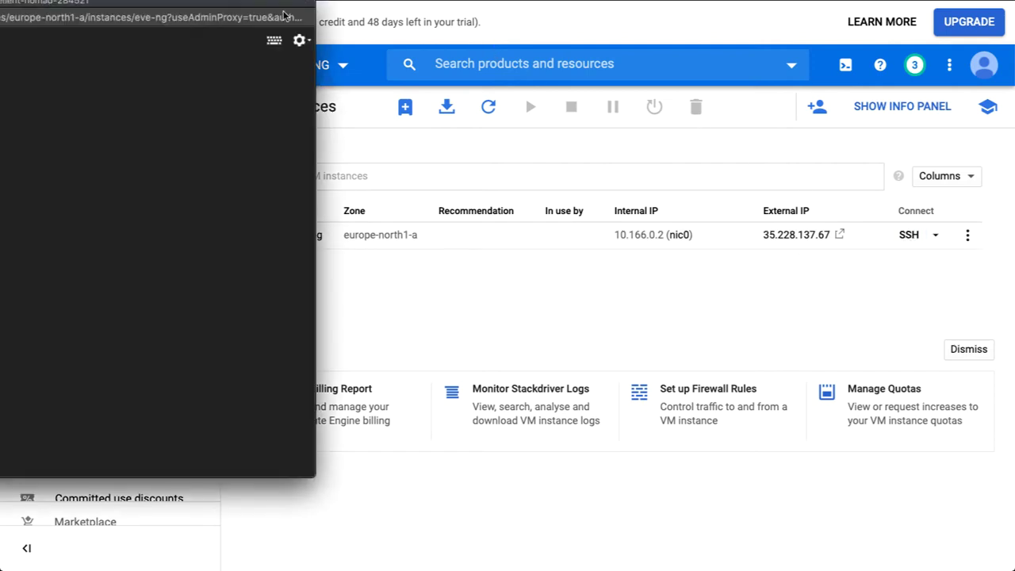
left_click_drag(284, 14, 525, 30)
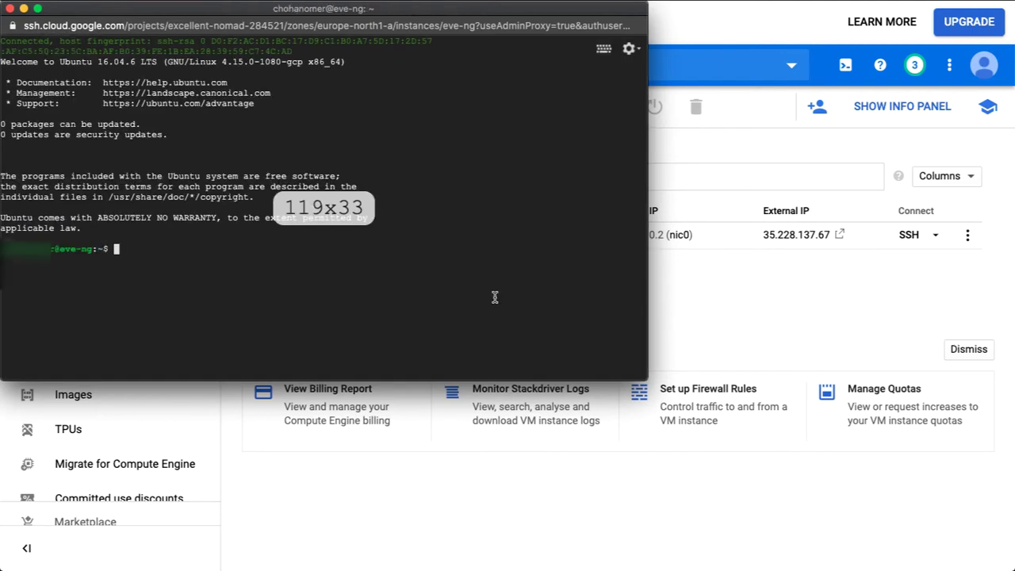
key("Return")
key("Return")
key("Return")
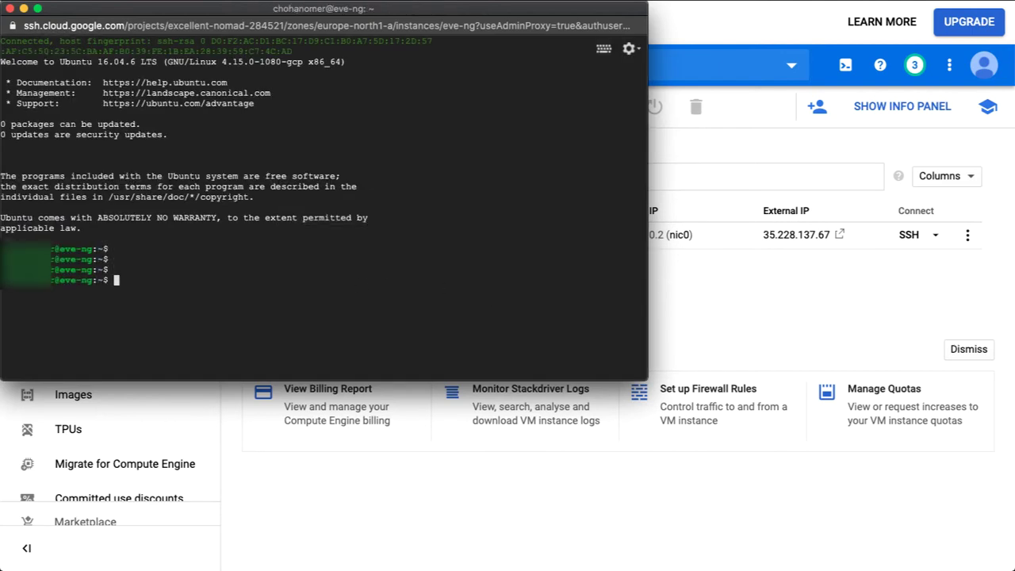
type("sudo -i")
key("Return")
key("Return")
key("Return")
key("Return")
key("Return")
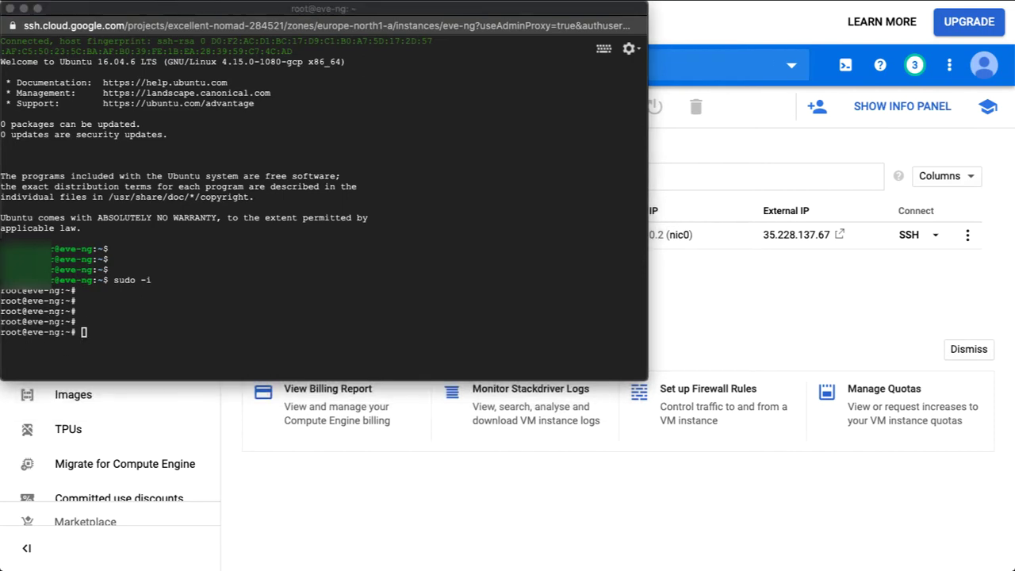
Paste the EVE-NG installation script into the root SSH terminal and let it install.
left_click(149, 340)
key("super+v")
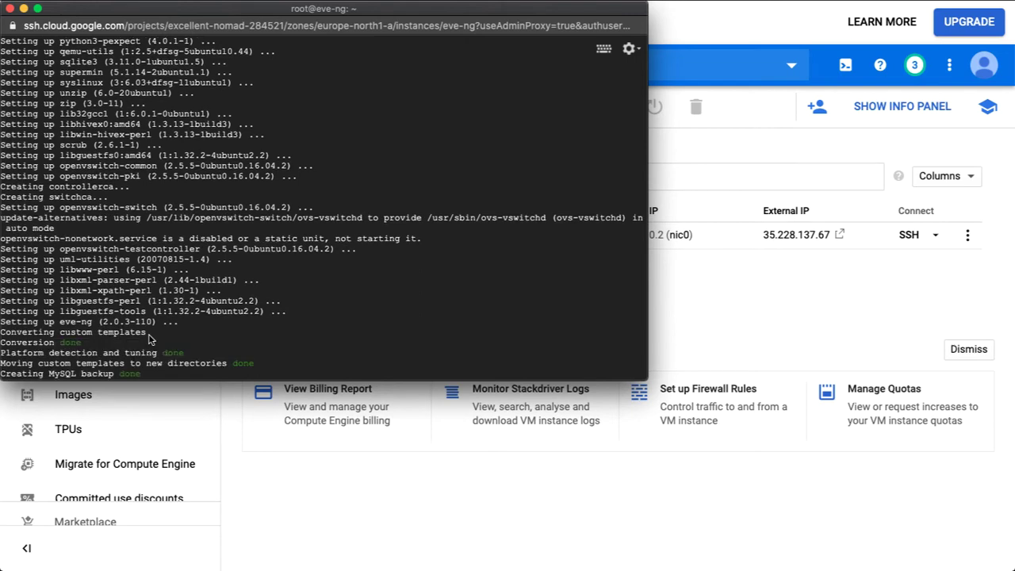
Enlarge the terminal text and reboot the eve-ng VM with the reboot command.
key("super+equal")
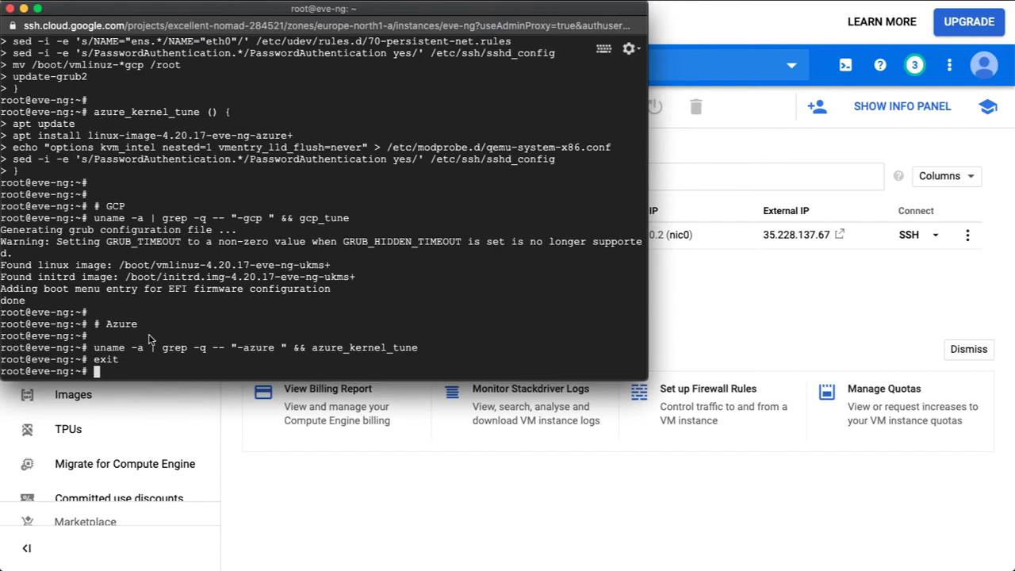
key("Return")
key("Return")
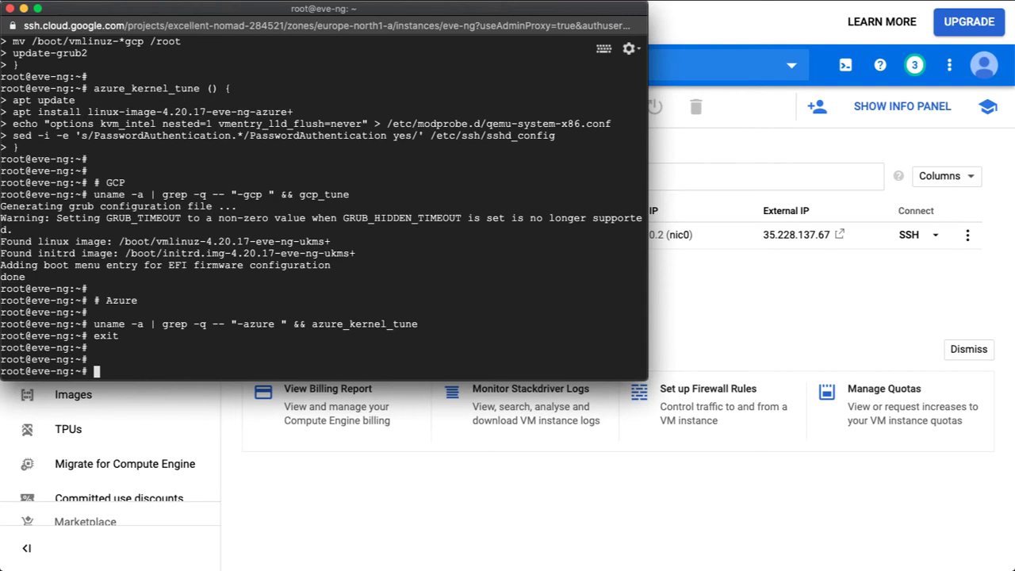
type("reboot")
key("Return")
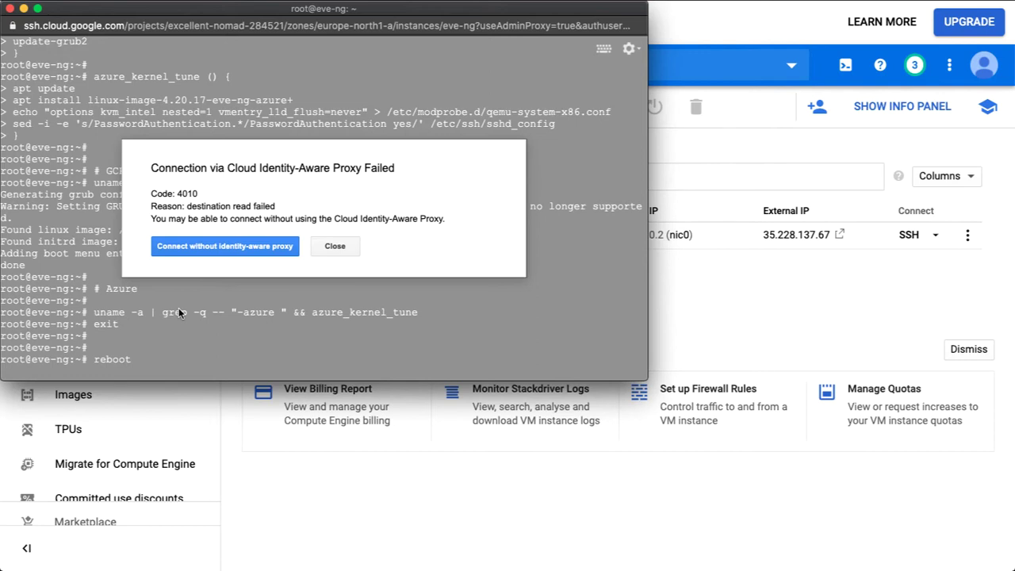
Reconnect to the rebooted VM without Identity-Aware Proxy and start the EVE-NG setup as root.
left_click(210, 247)
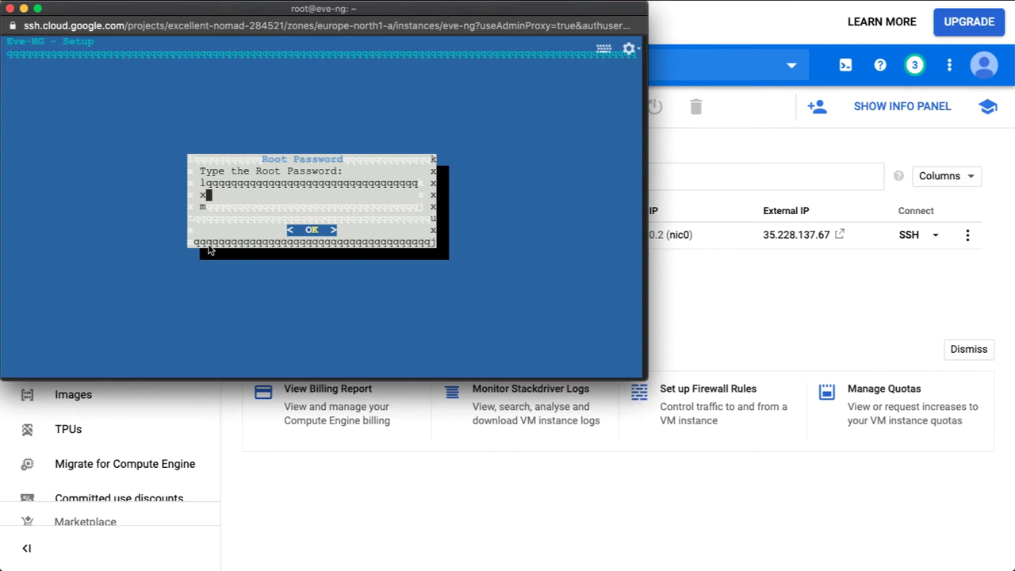
key("ctrl+c")
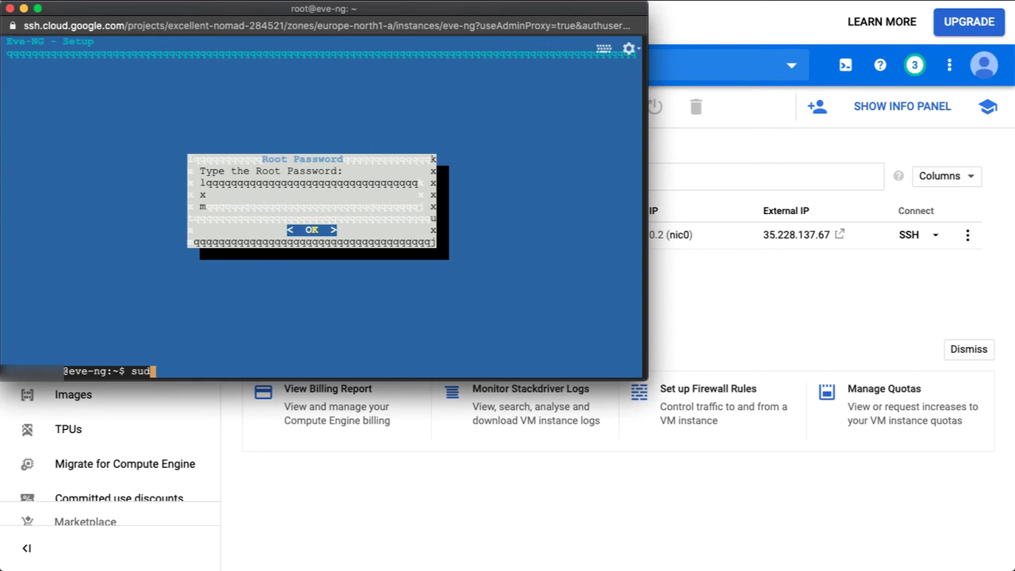
type("o -i")
key("Return")
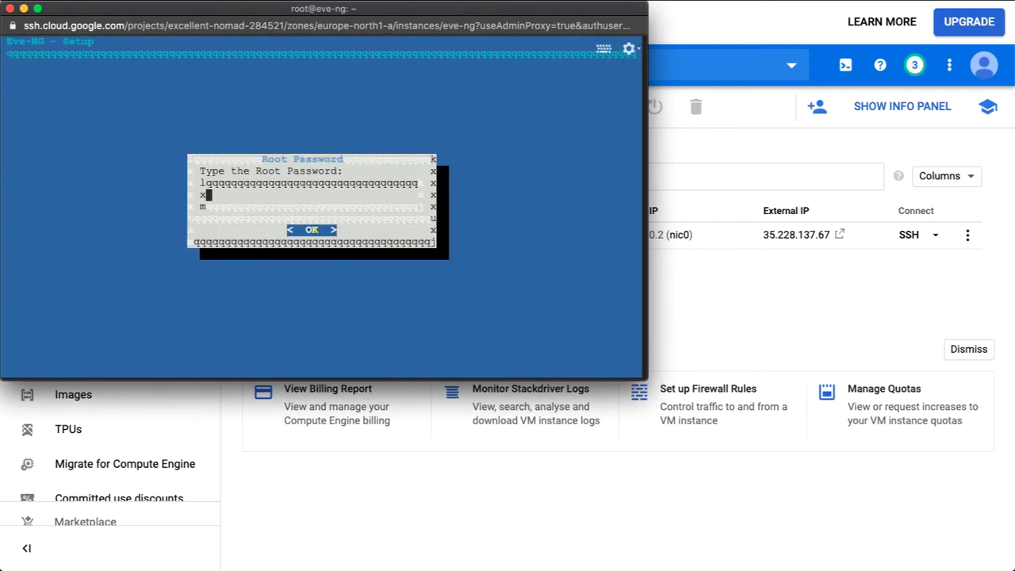
Set the root password, accept hostname eve-ng, domain example.com, DHCP, no NTP, direct connection.
key("Return")
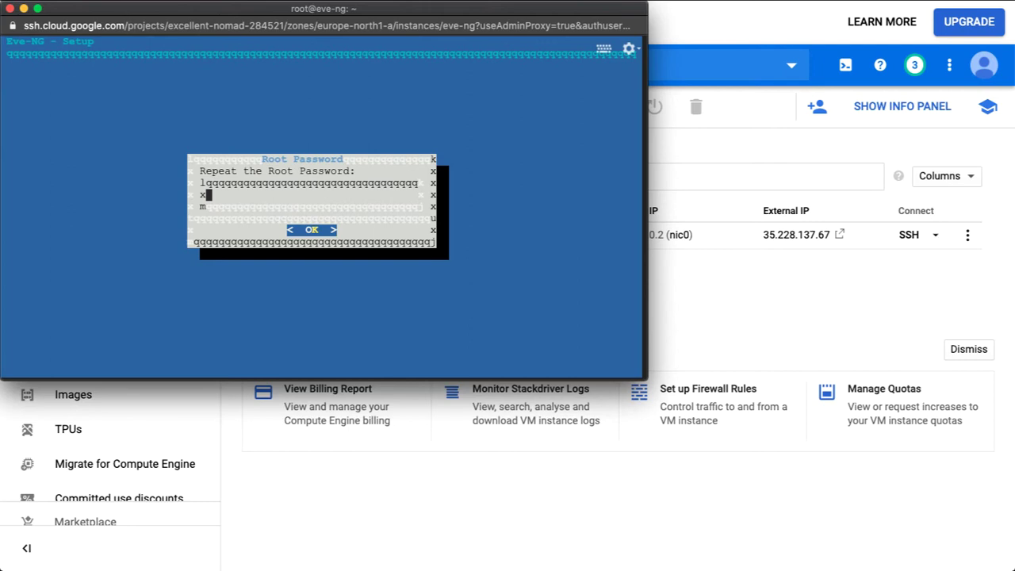
key("Return")
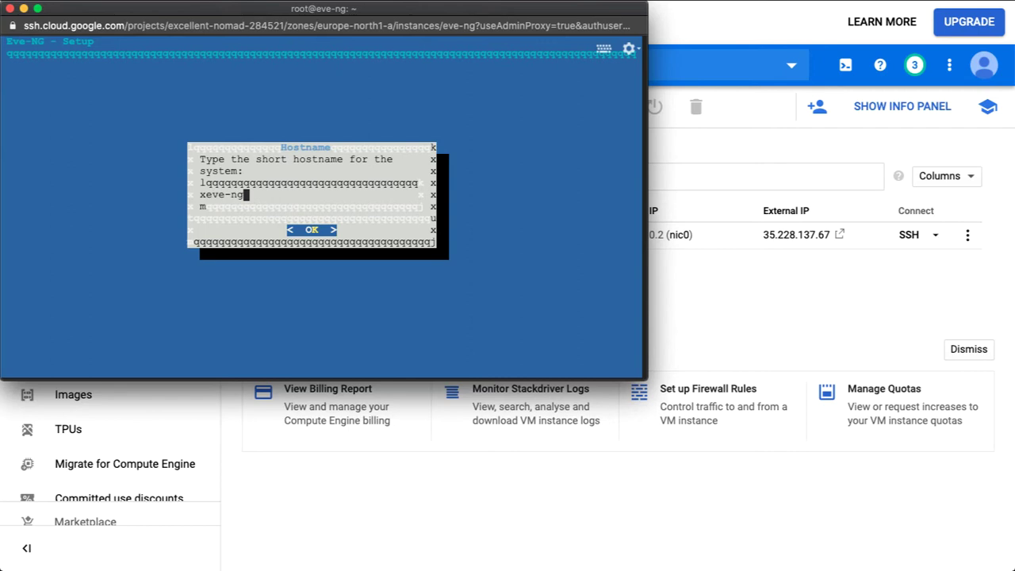
key("Return")
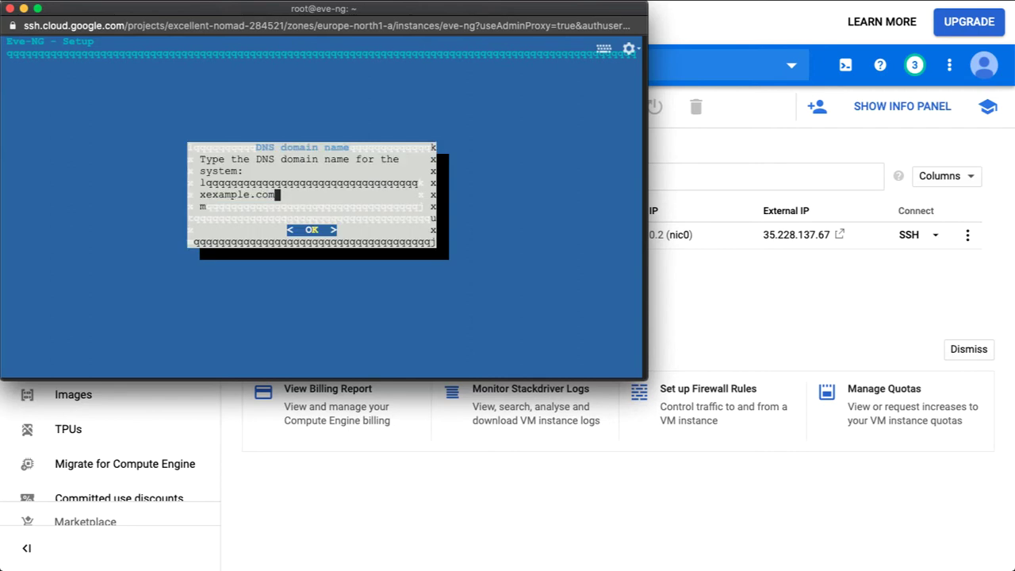
key("Return")
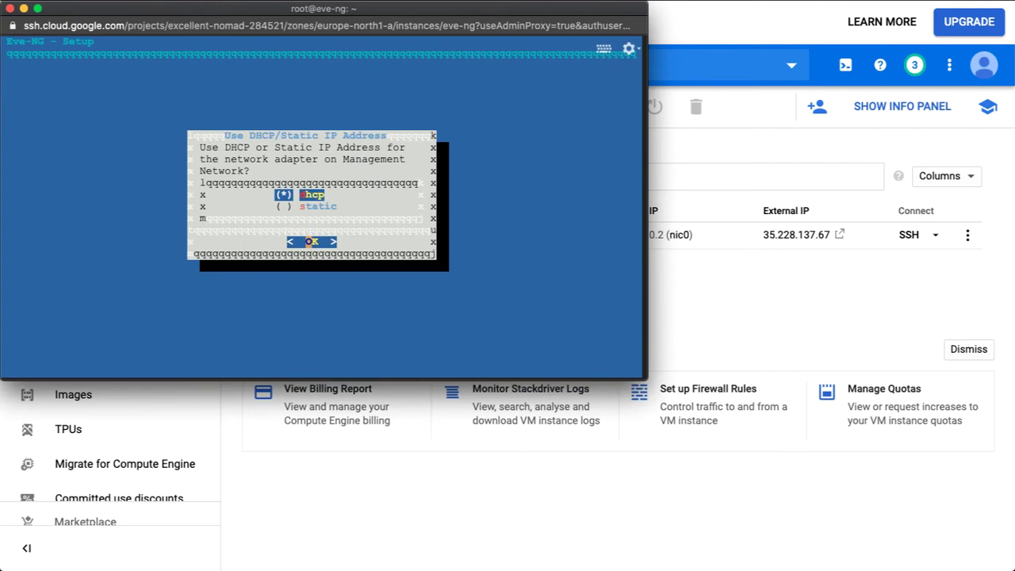
key("Return")
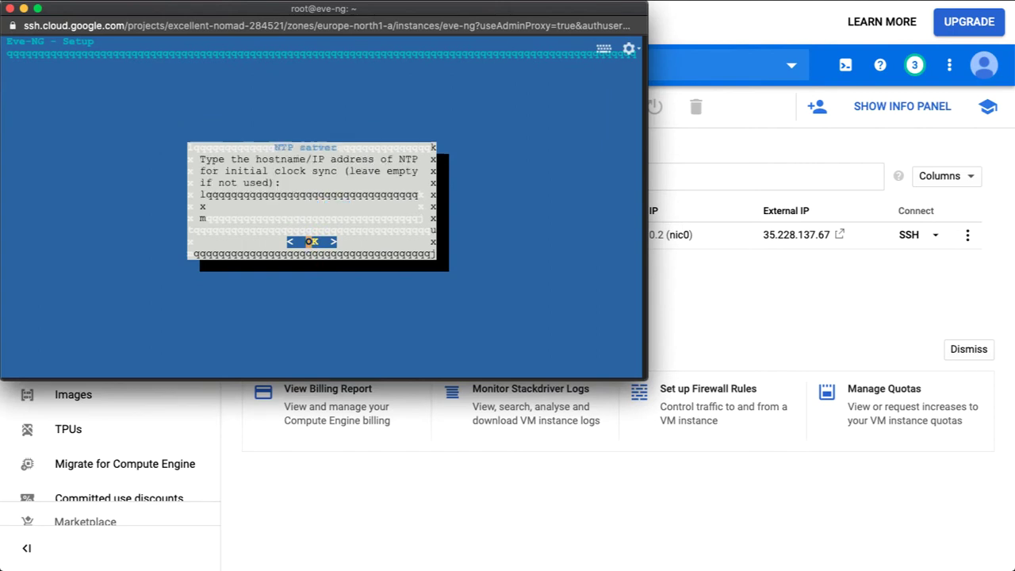
key("Return")
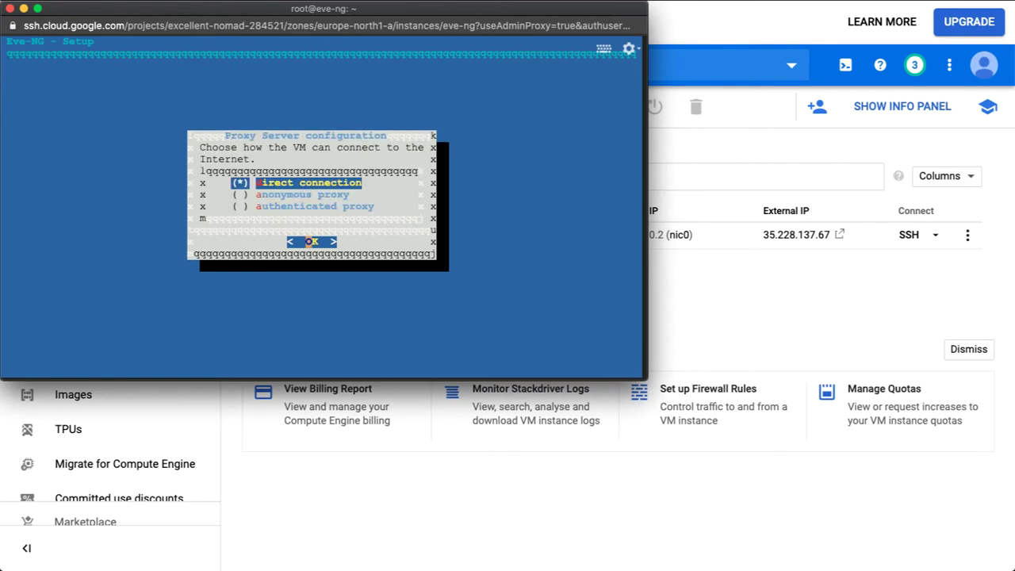
key("Return")
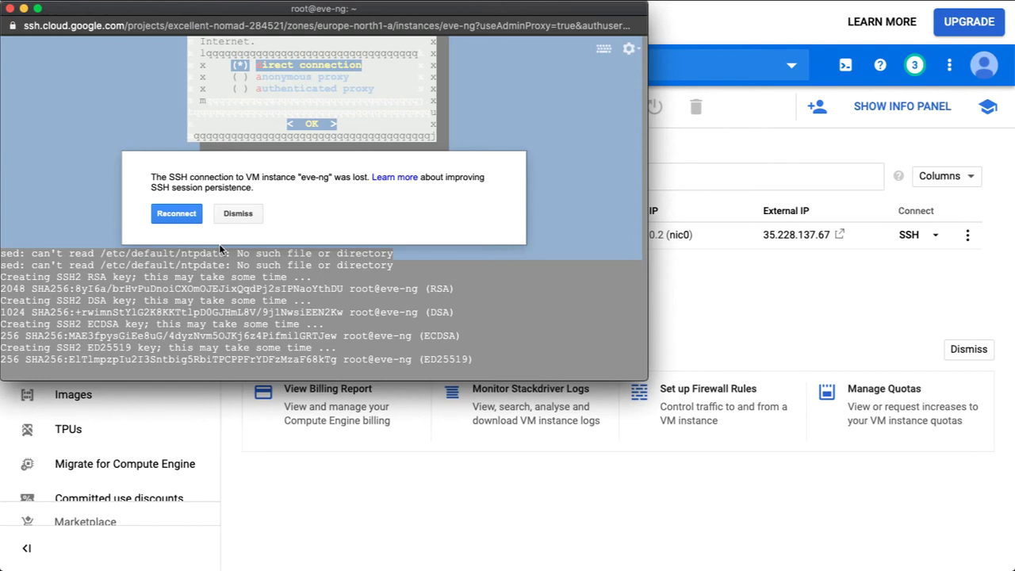
Reconnect the SSH session to eve-ng, check the prompt, and return to the VM instances list.
left_click(176, 215)
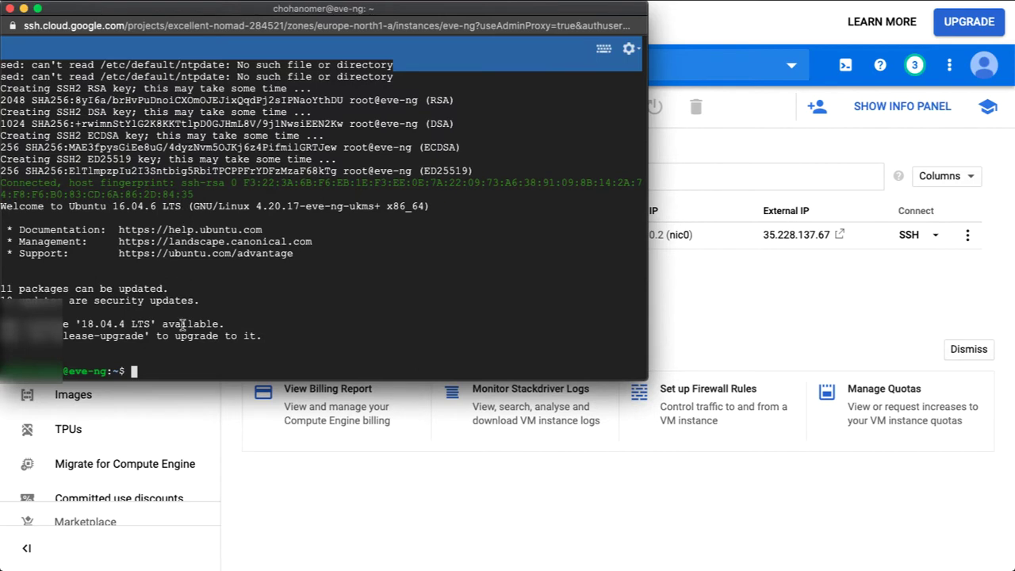
key("Return")
key("Return")
key("Return")
key("Return")
key("Return")
key("Return")
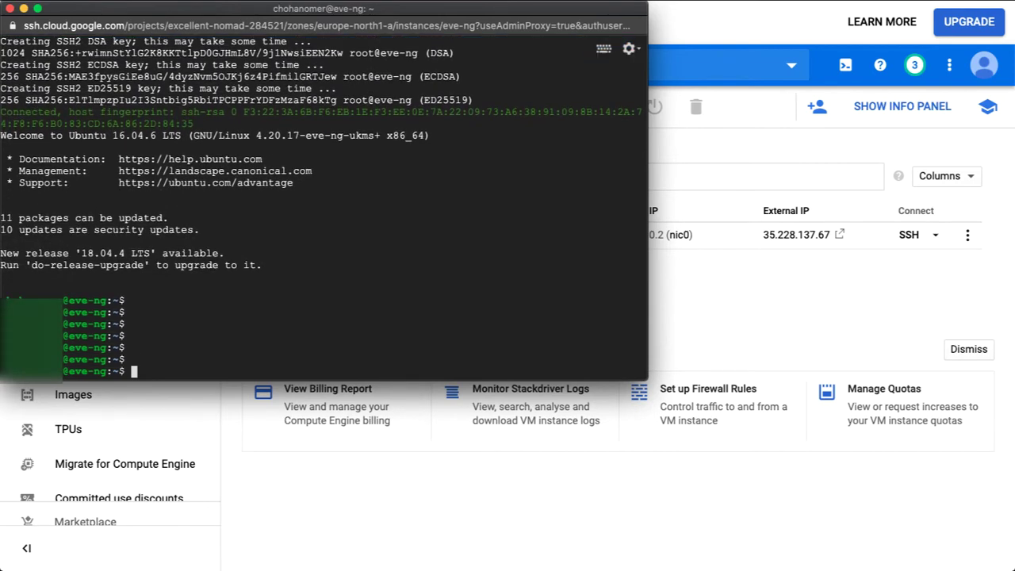
left_click(358, 450)
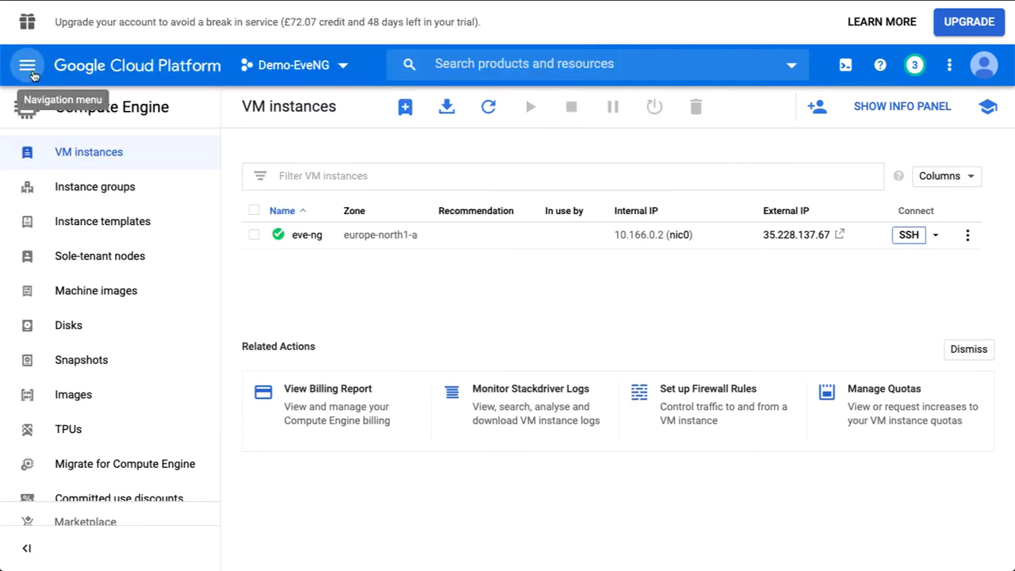
Open VPC network Firewall and start a new rule named eveng-ingress.
left_click(479, 61)
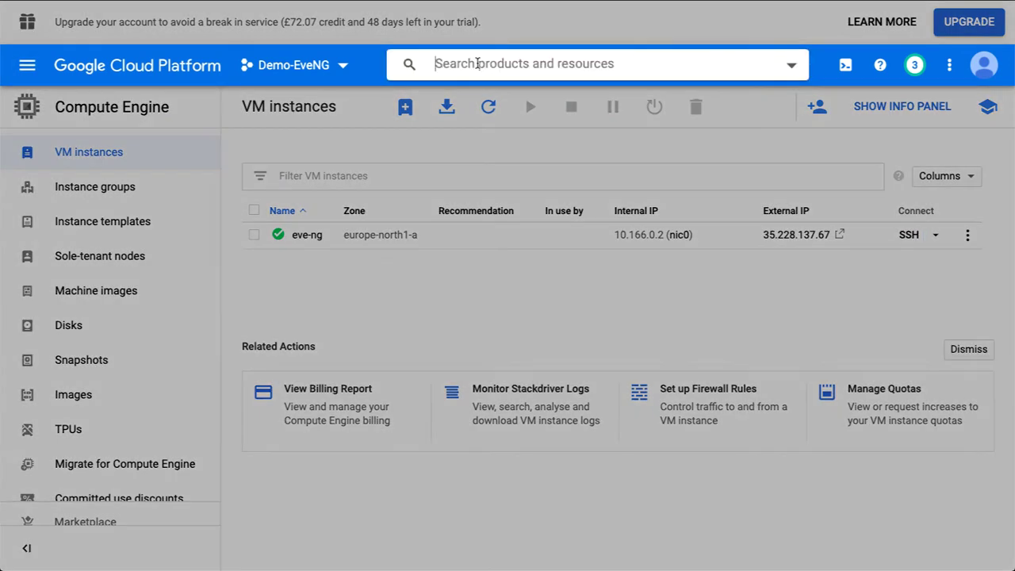
type("firewall")
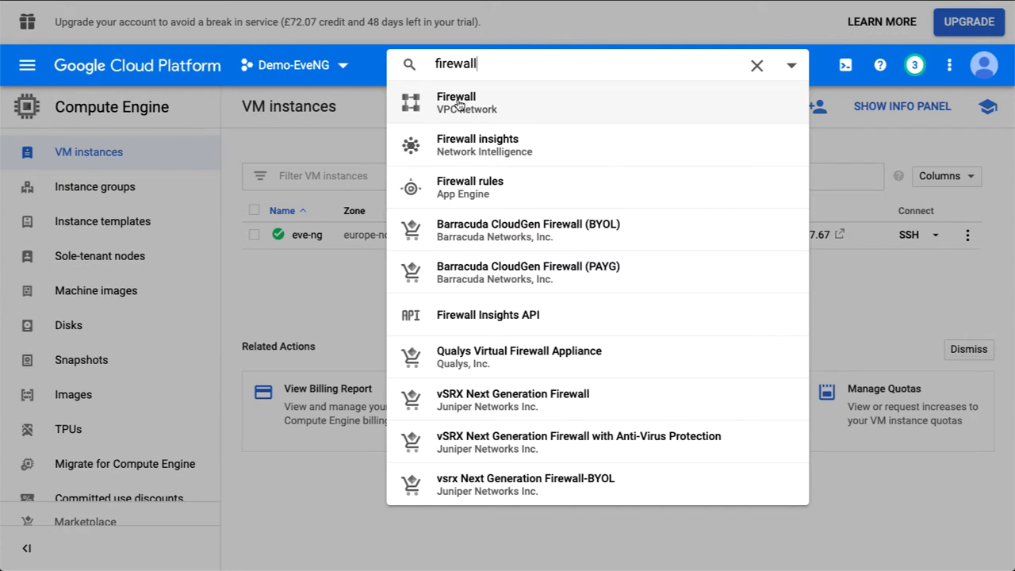
left_click(457, 104)
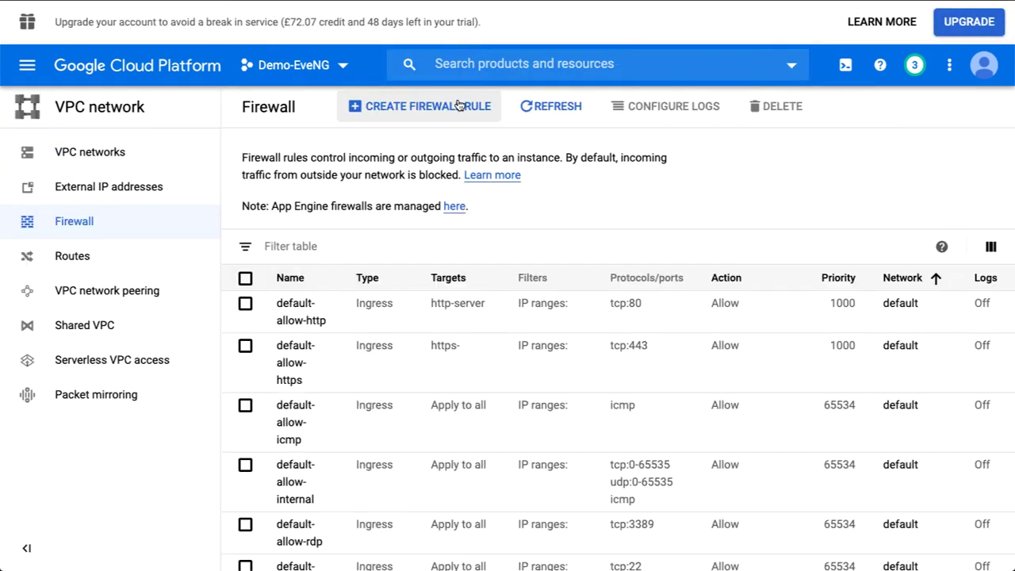
left_click(450, 106)
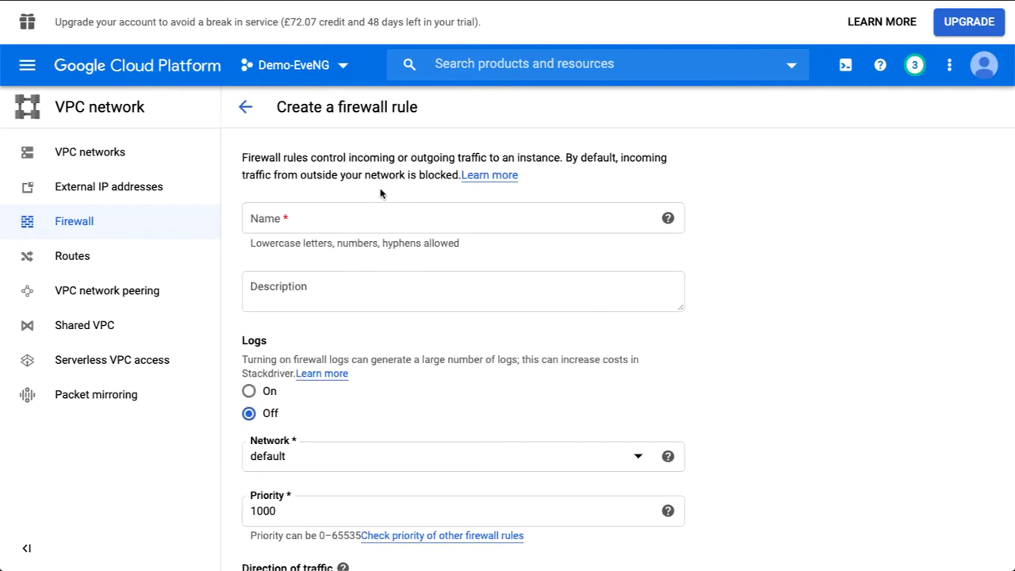
left_click(291, 226)
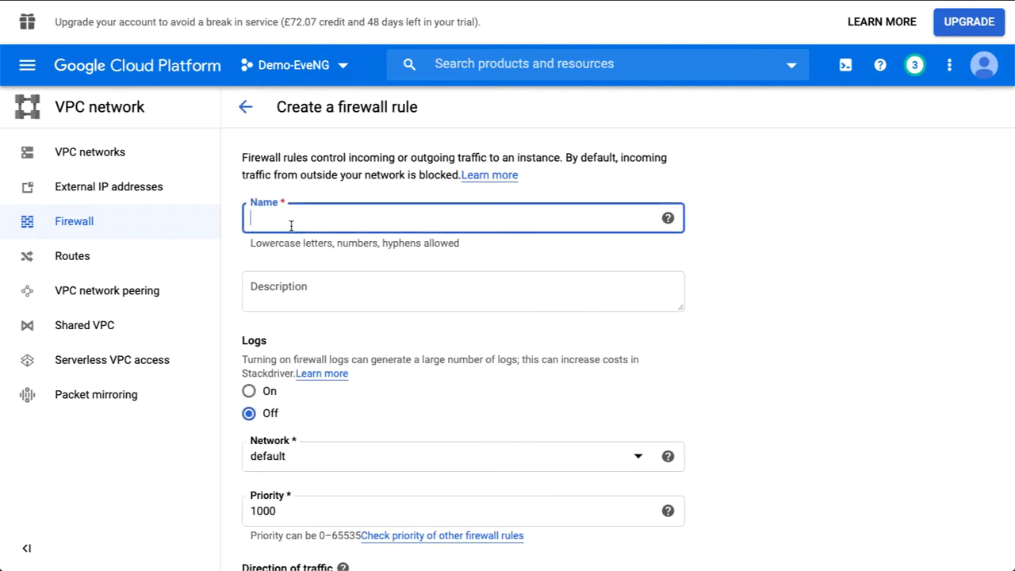
type("eveng-ingress")
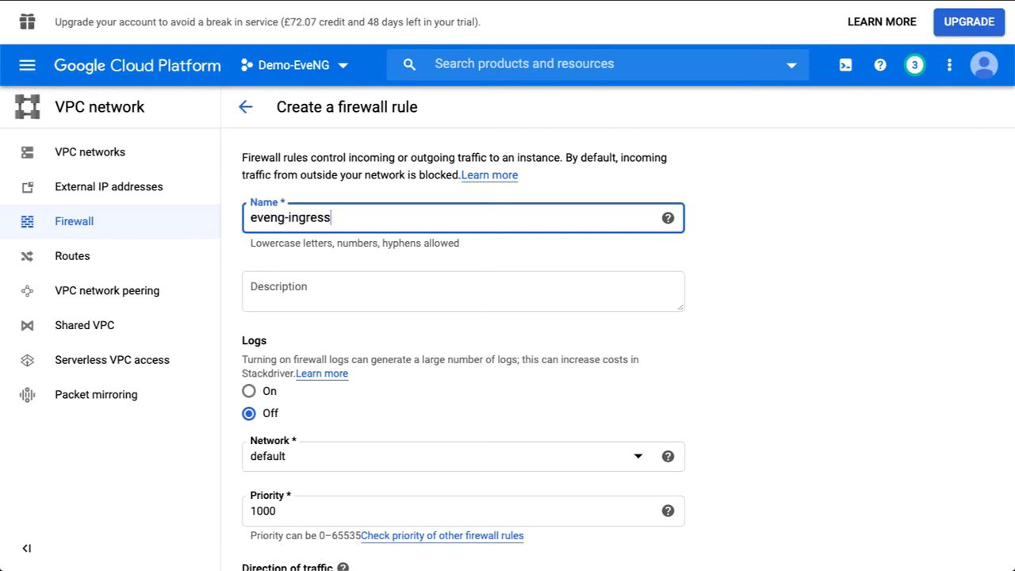
Set the rule's Targets to Specified service account.
scroll(306, 302, "down", 4)
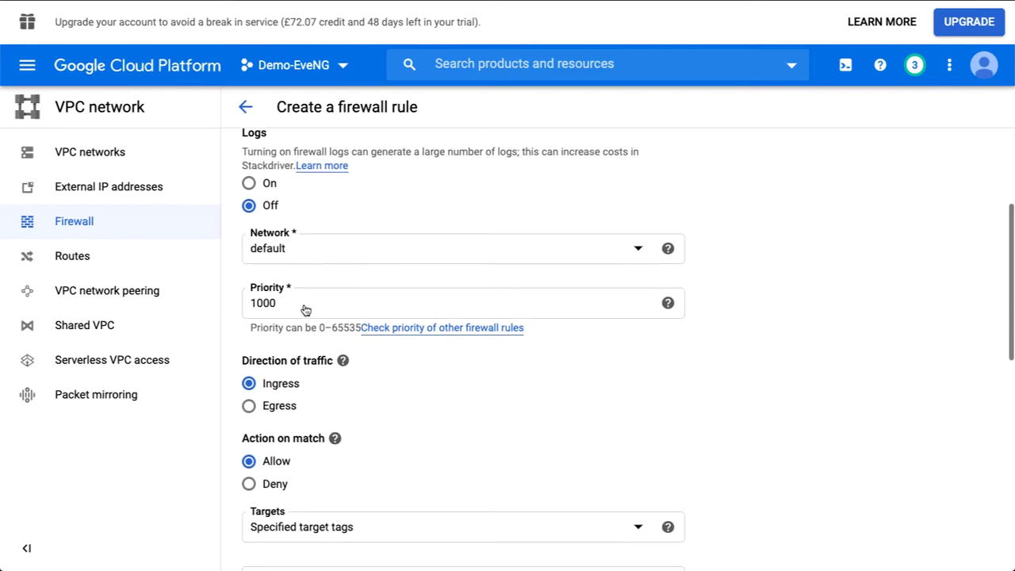
scroll(306, 310, "down", 1)
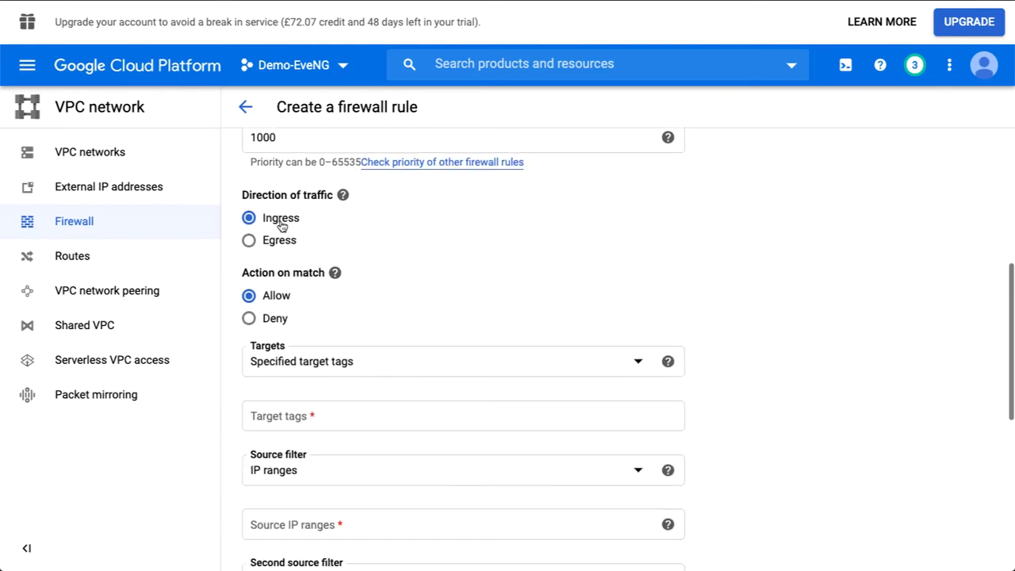
scroll(276, 227, "down", 1)
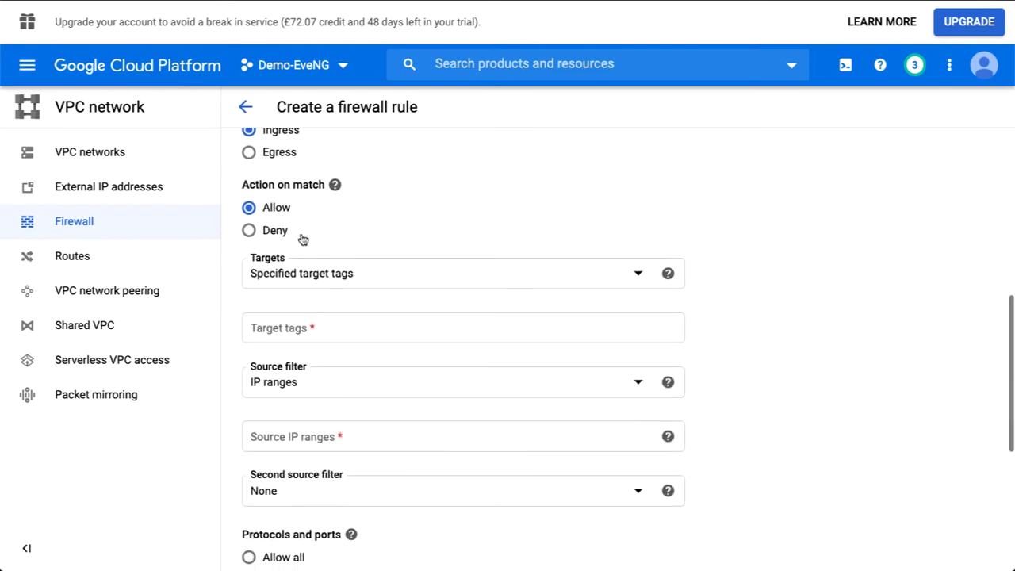
scroll(302, 238, "down", 1)
scroll(341, 203, "down", 1)
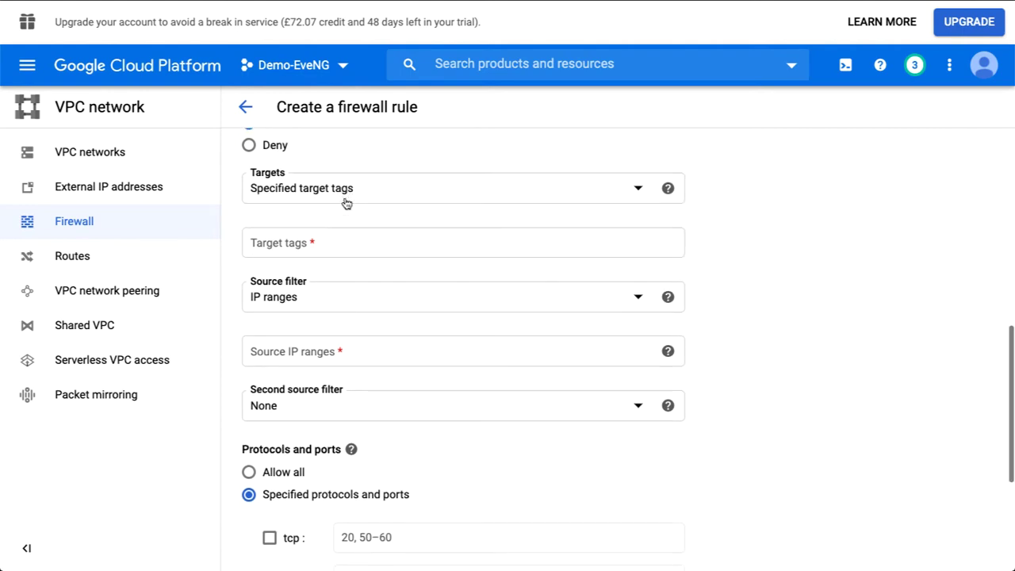
left_click(341, 182)
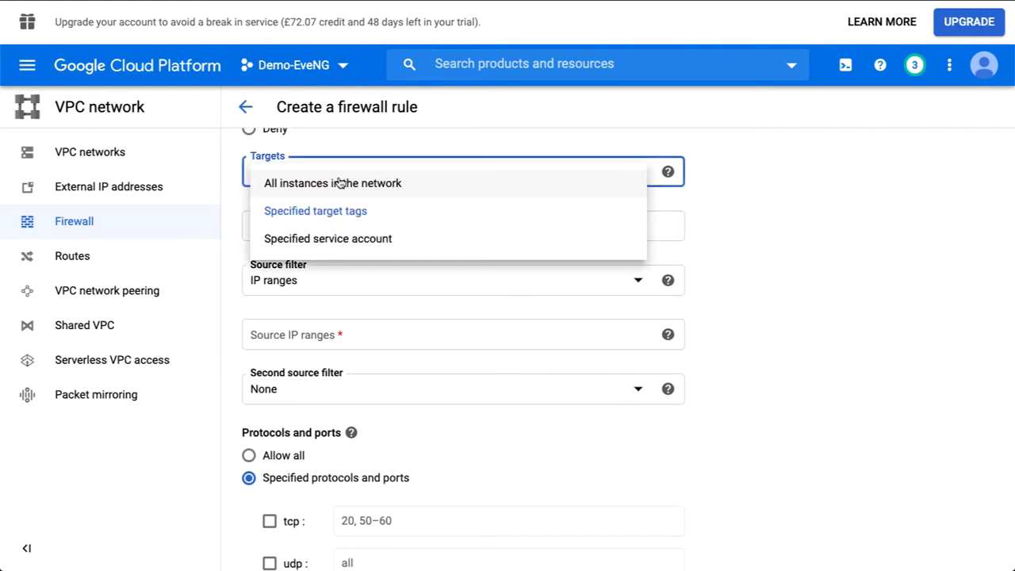
left_click(319, 240)
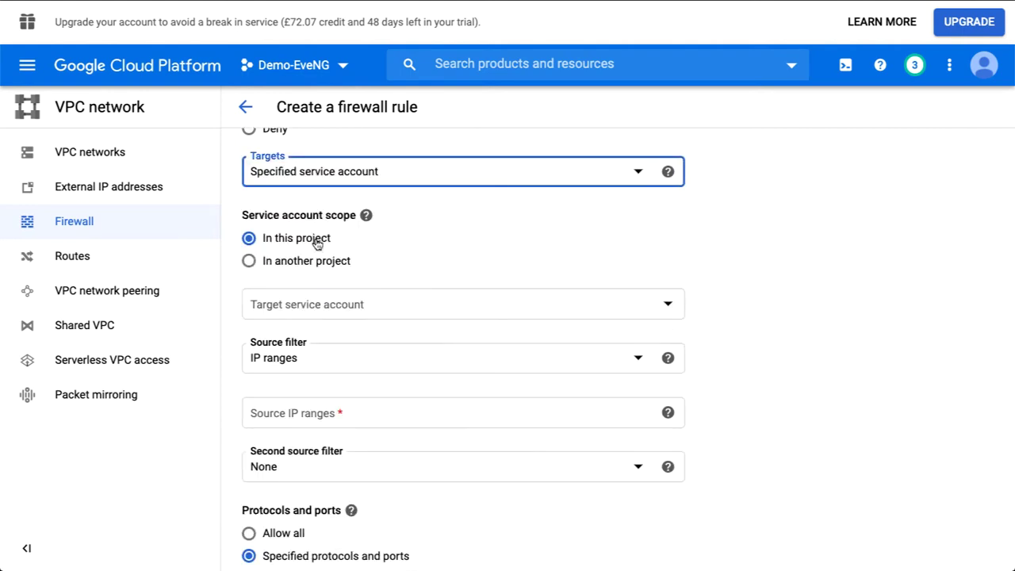
mouse_move(365, 215)
scroll(367, 212, "down", 1)
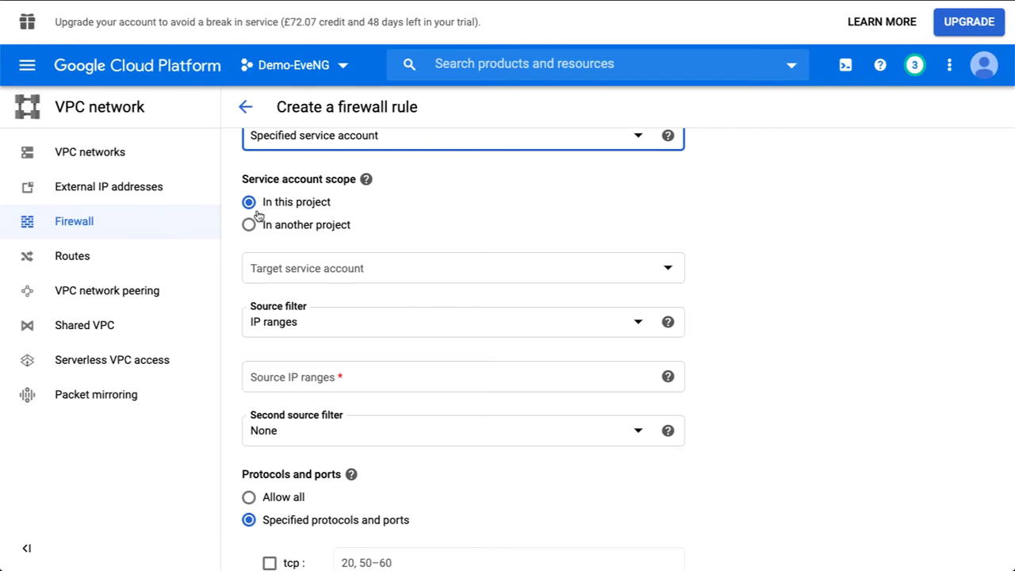
scroll(415, 208, "down", 1)
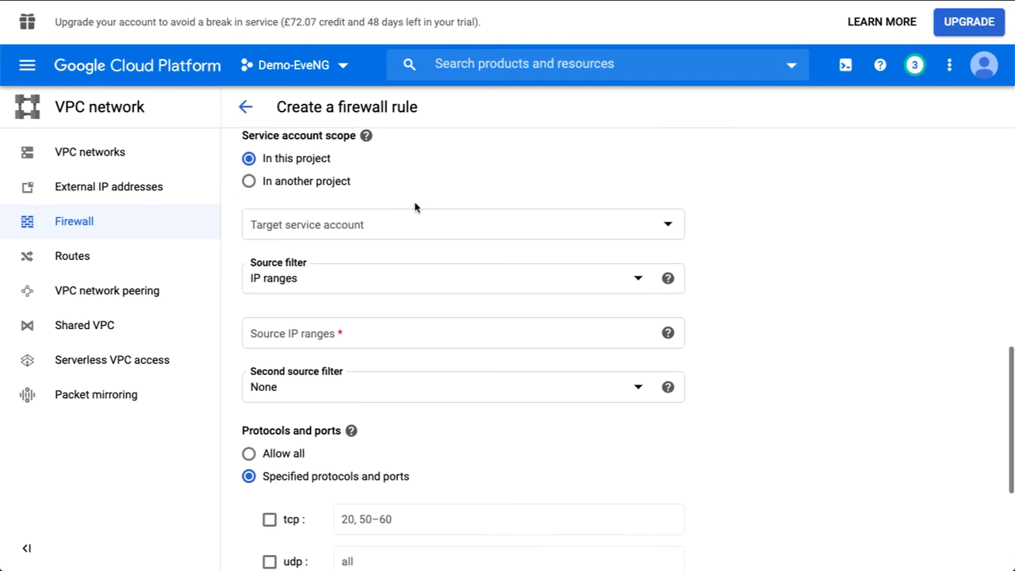
scroll(429, 266, "up", 2)
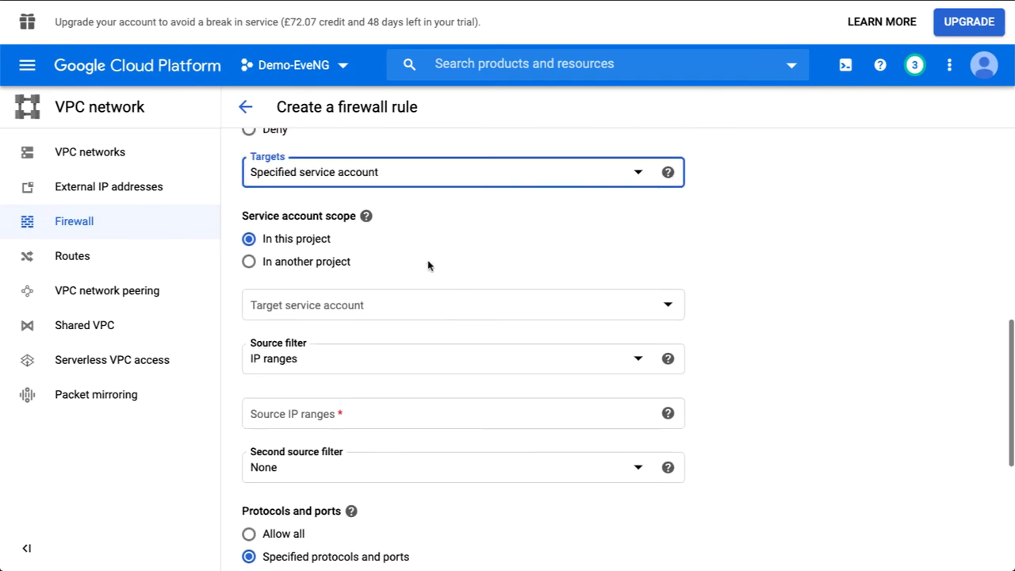
left_click(370, 175)
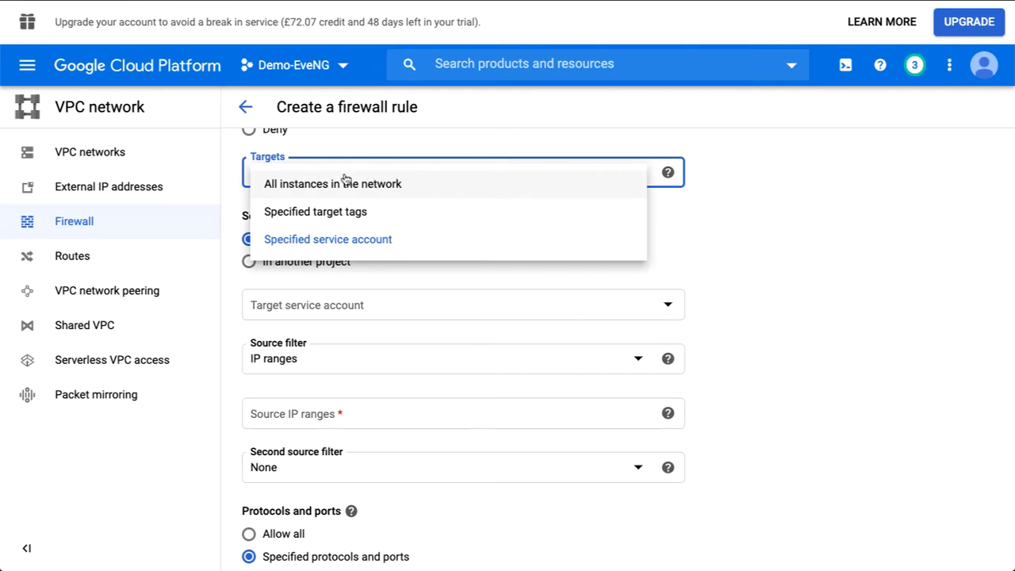
left_click(350, 192)
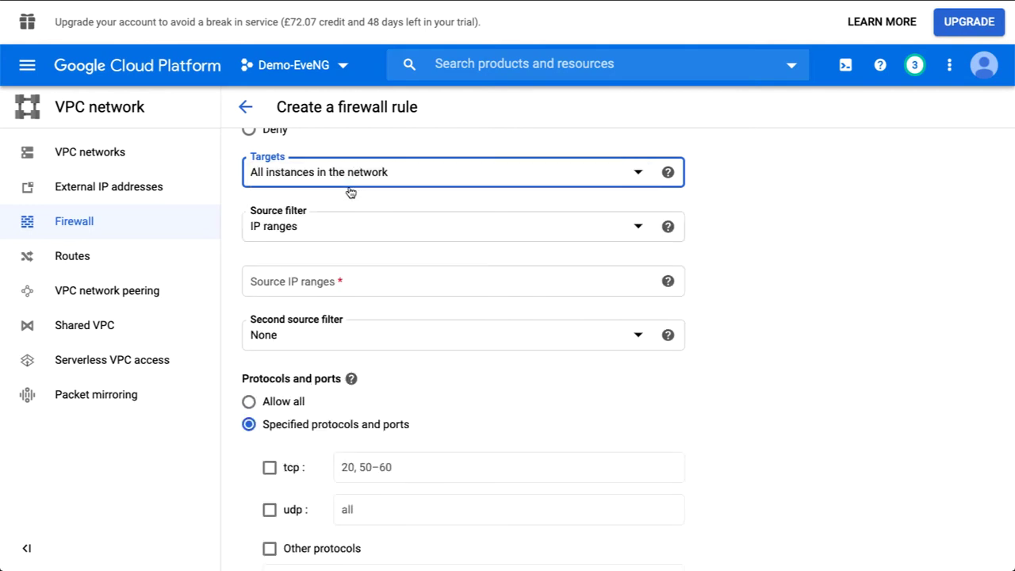
left_click(324, 174)
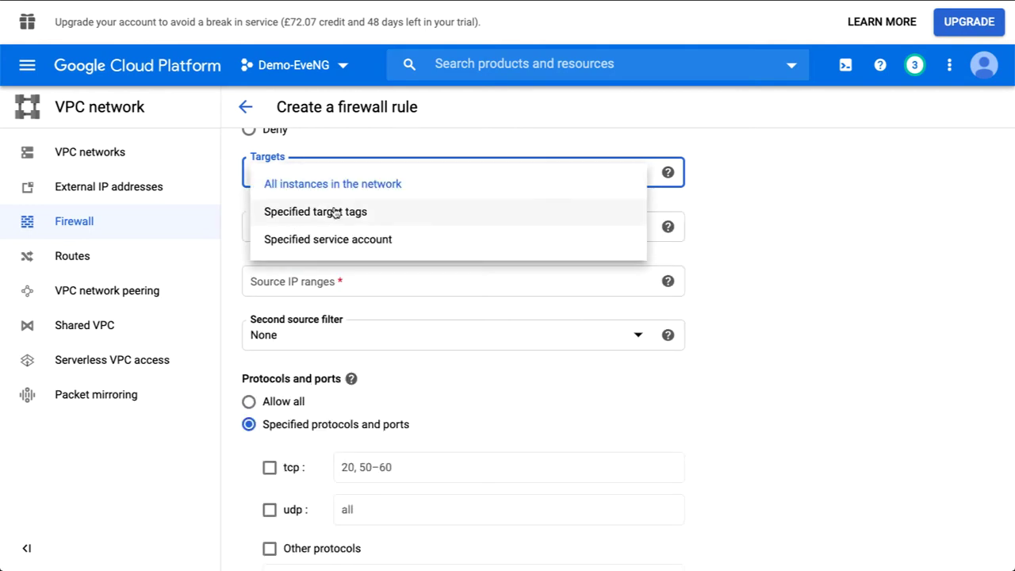
left_click(314, 240)
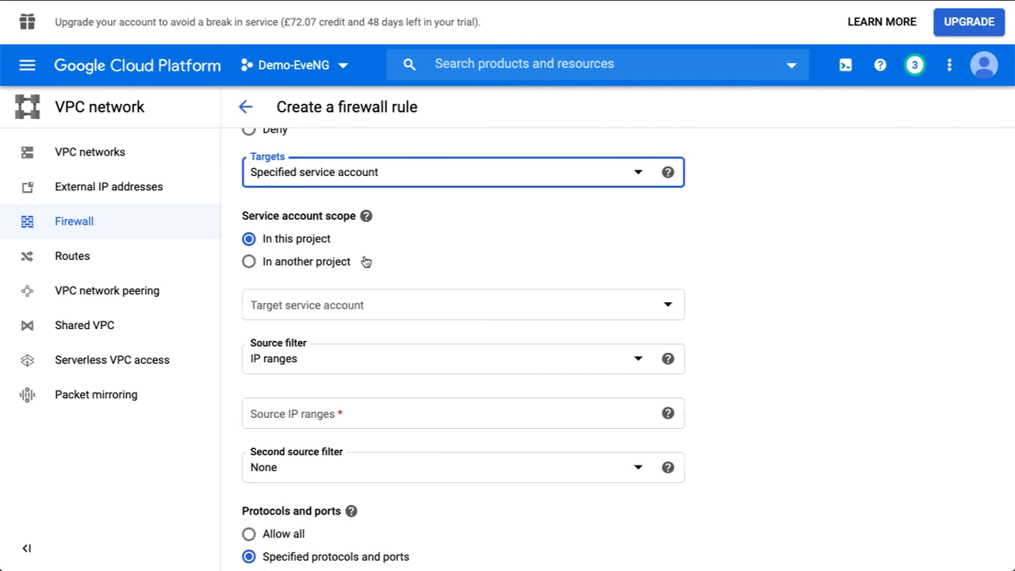
scroll(364, 262, "down", 1)
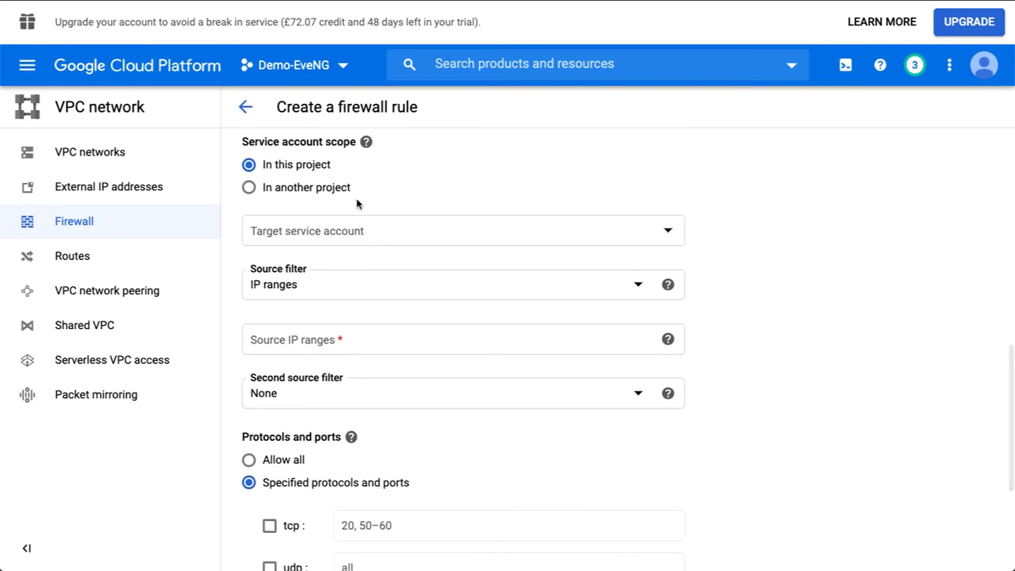
scroll(356, 204, "down", 2)
scroll(357, 202, "down", 1)
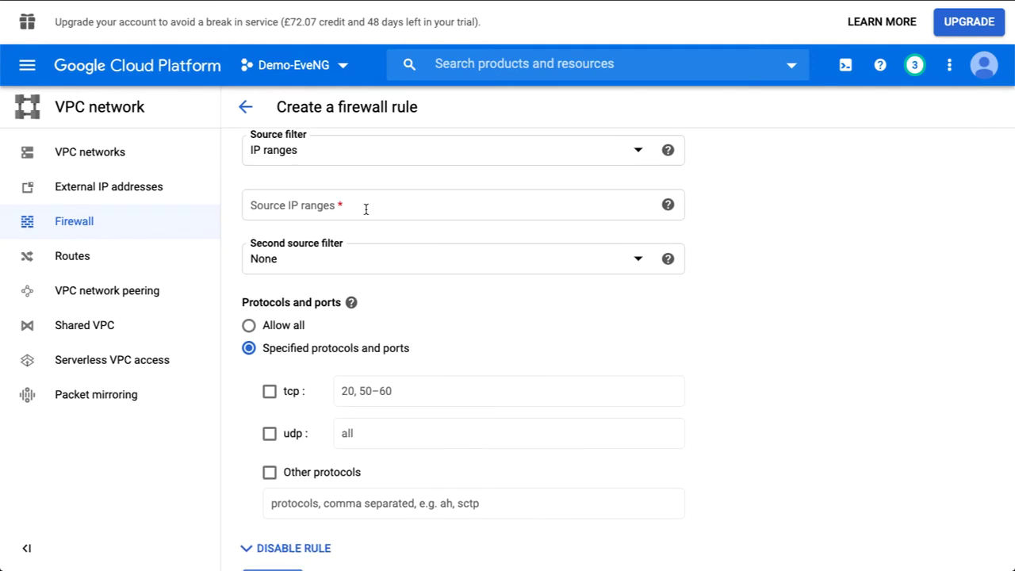
Set source range 0.0.0.0/0, allow tcp ports 0-65535, and create the eveng-ingress rule.
left_click(366, 208)
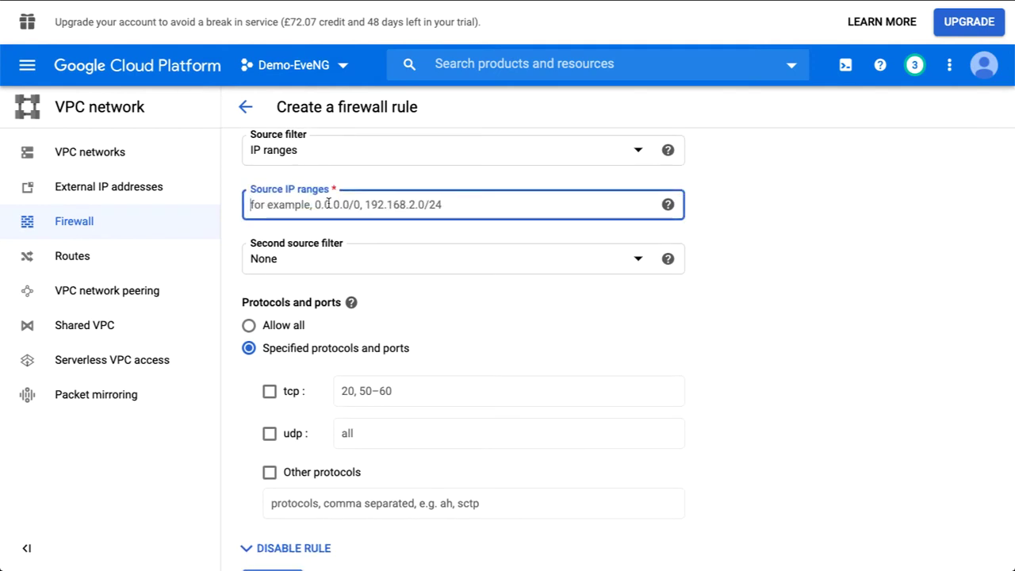
type("0.0.0")
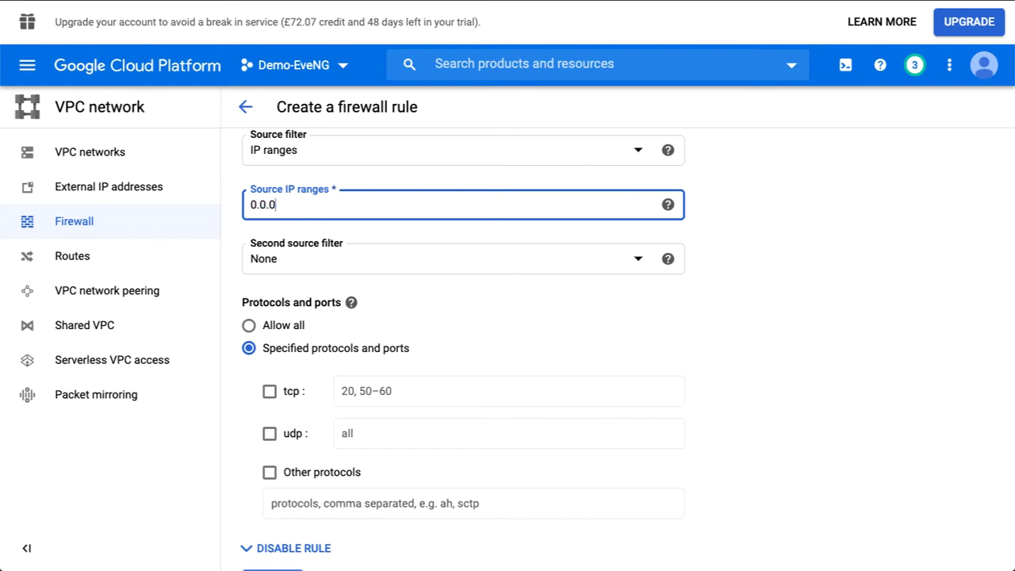
type(".0/0")
scroll(408, 301, "down", 2)
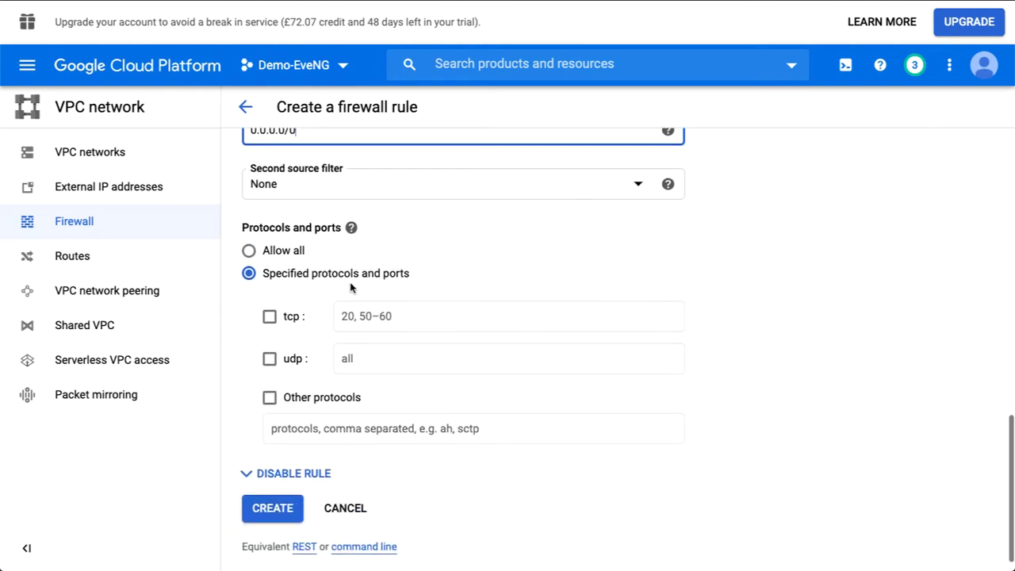
left_click(270, 295)
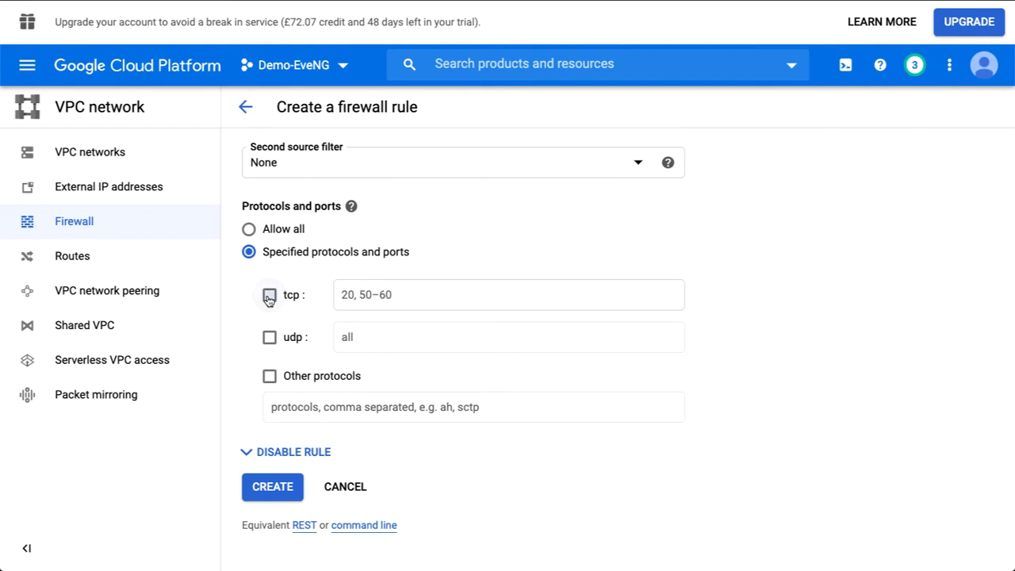
left_click(377, 295)
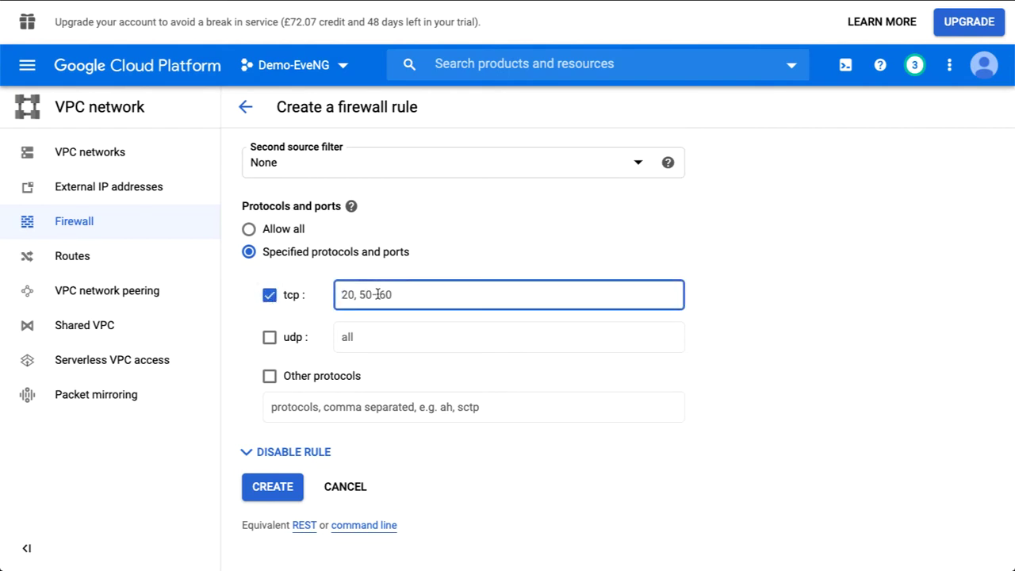
type("0-65535")
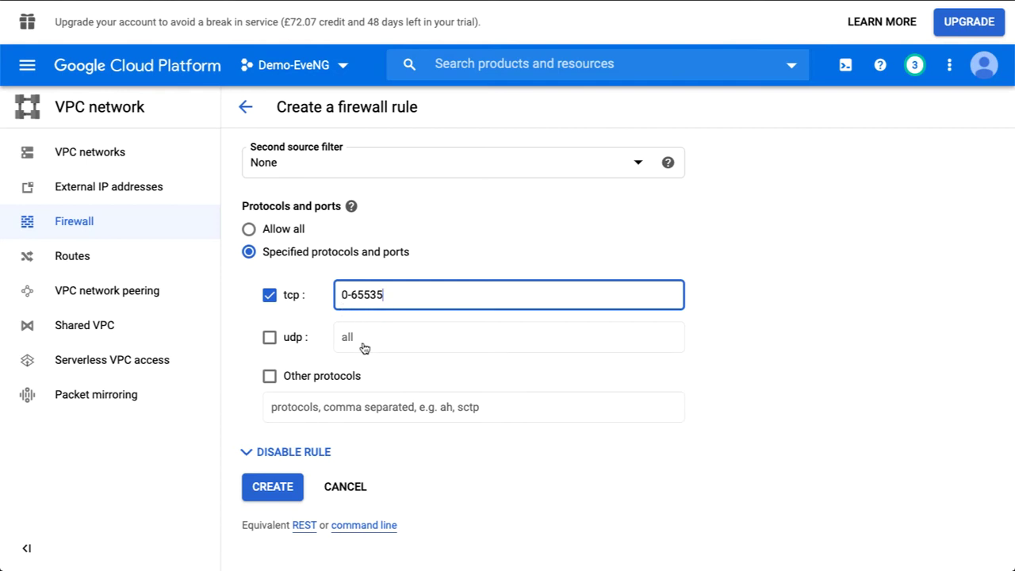
left_click(288, 487)
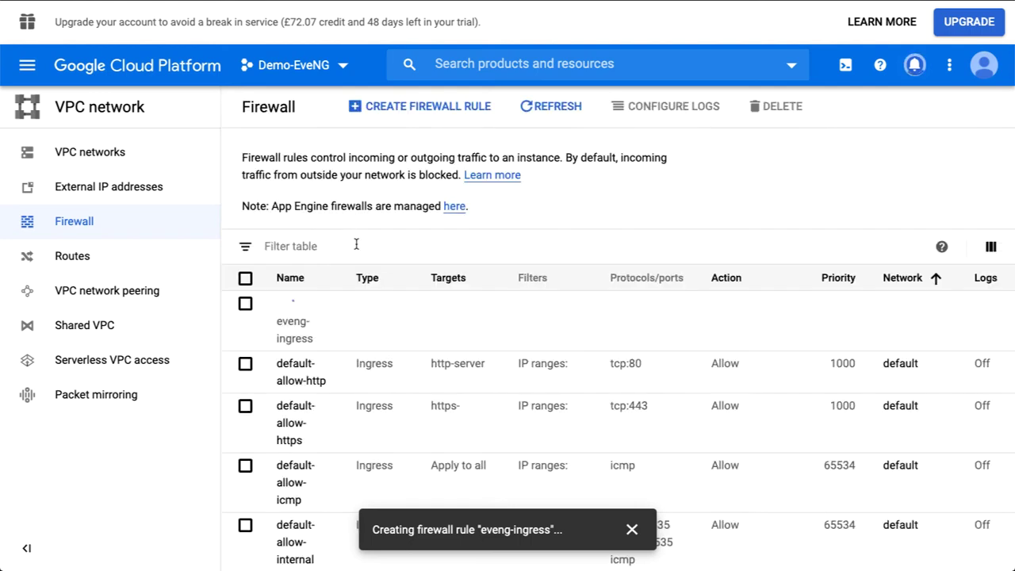
Start a new firewall rule named eveng-egress.
left_click(410, 111)
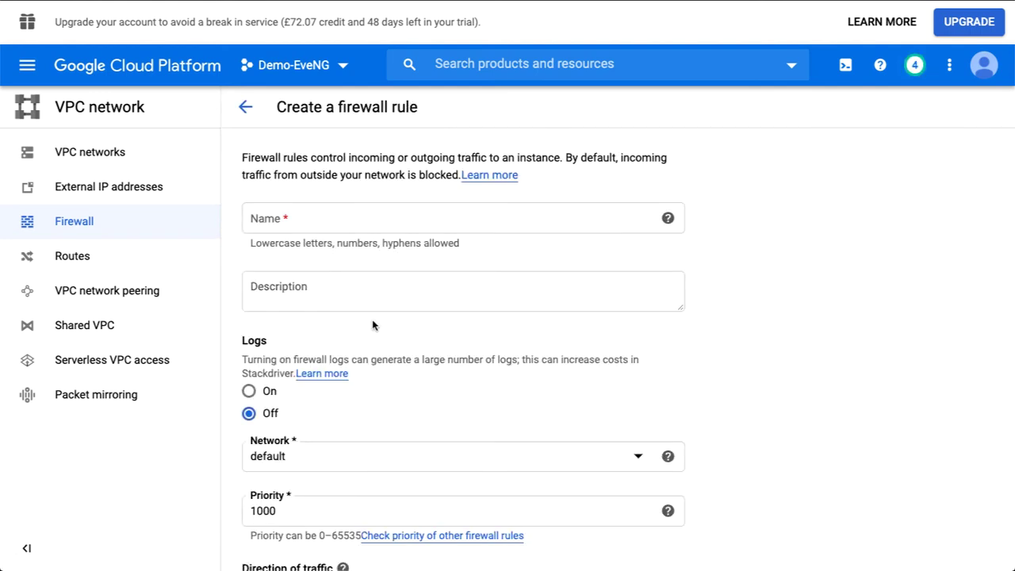
scroll(349, 309, "down", 1)
scroll(320, 222, "down", 1)
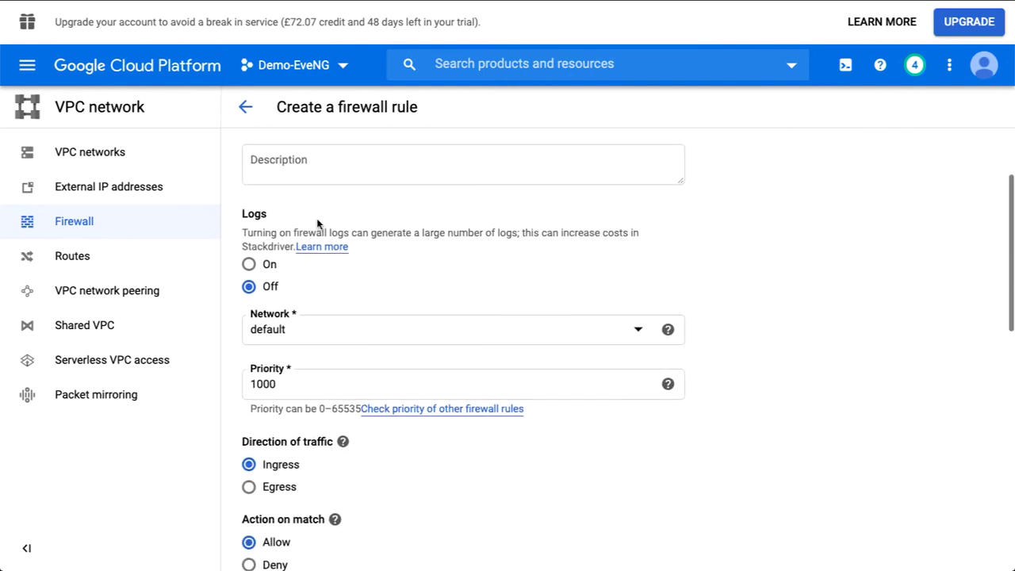
scroll(313, 215, "up", 2)
left_click(305, 214)
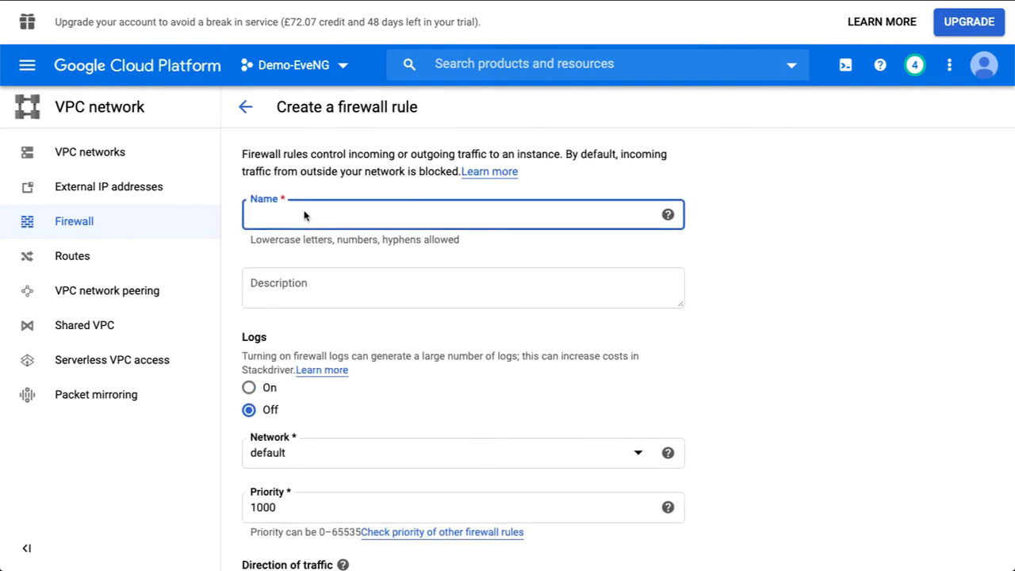
type("eveng")
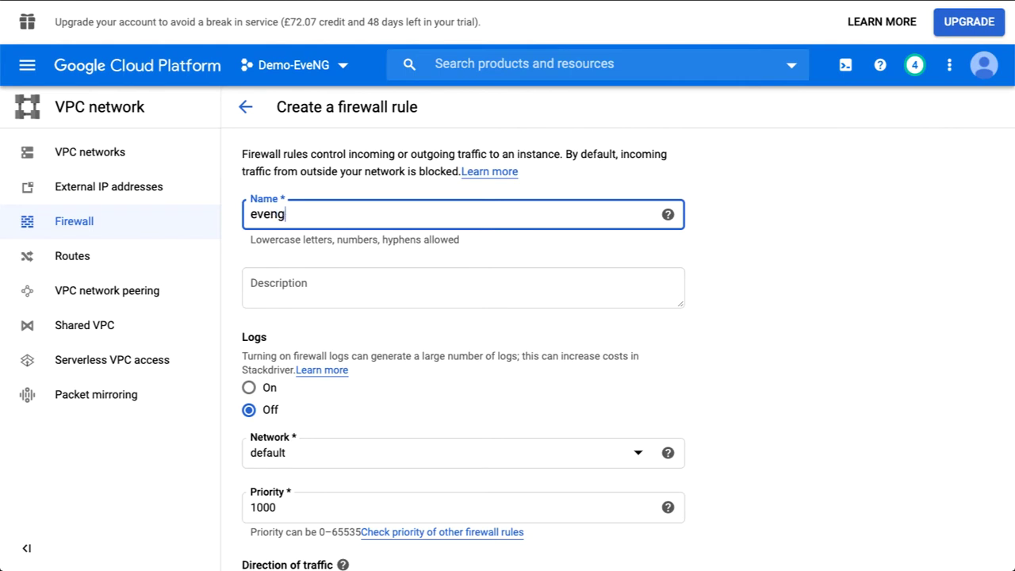
type("0egress")
left_click(308, 215)
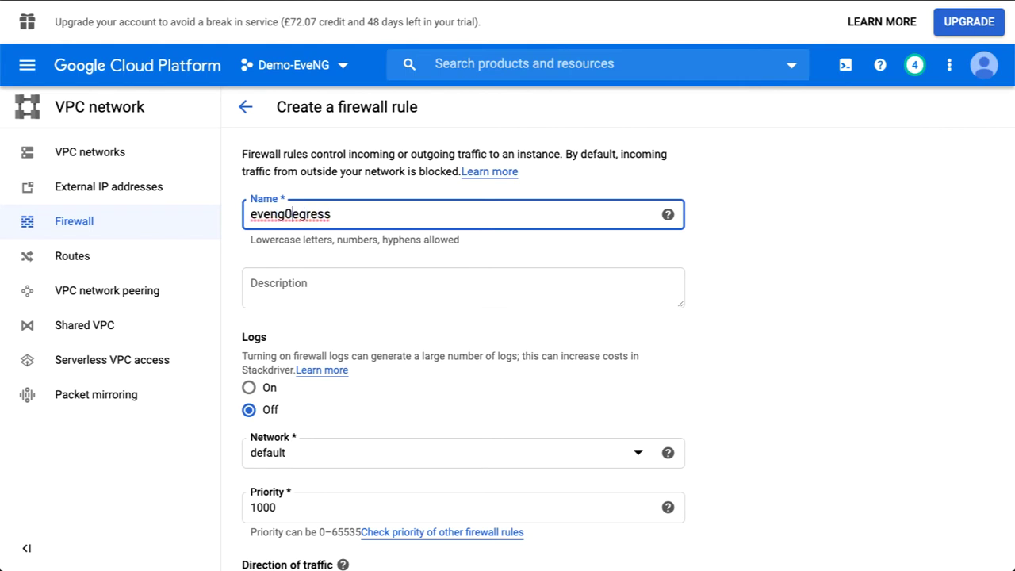
key("BackSpace")
type("-")
Make the rule Egress and target a specified service account.
scroll(345, 286, "down", 5)
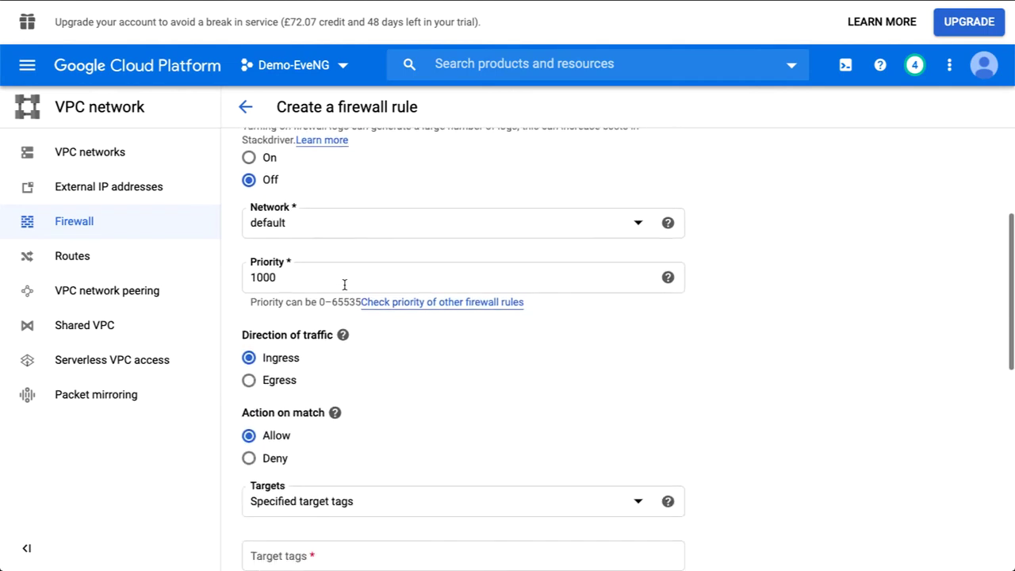
left_click(251, 259)
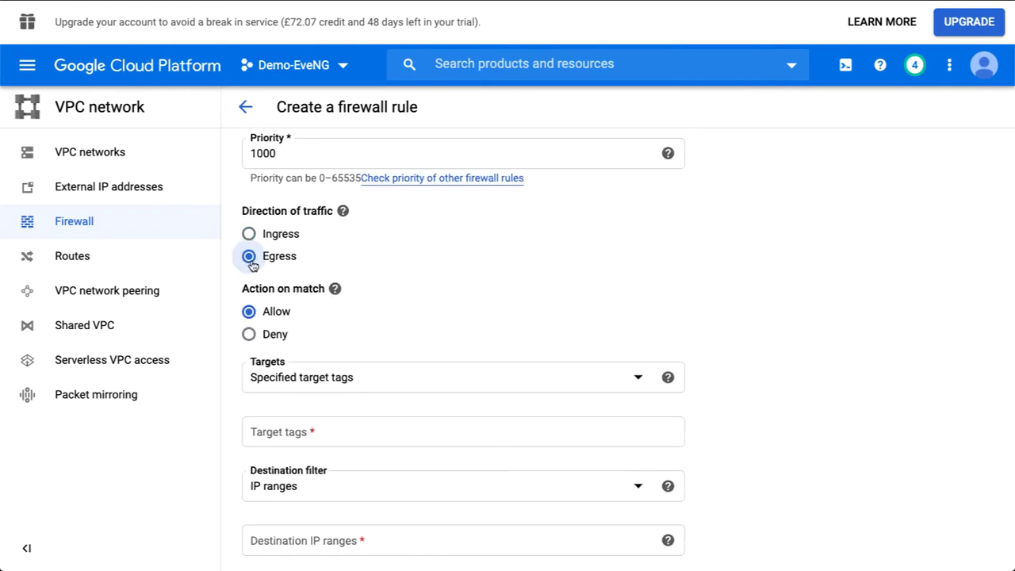
scroll(325, 339, "down", 2)
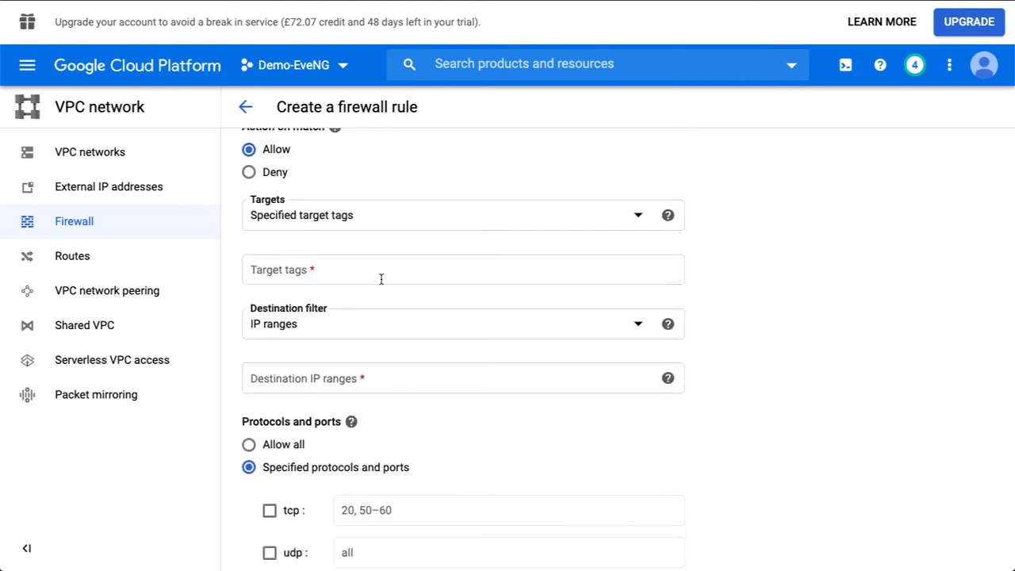
scroll(367, 240, "up", 1)
scroll(367, 241, "down", 2)
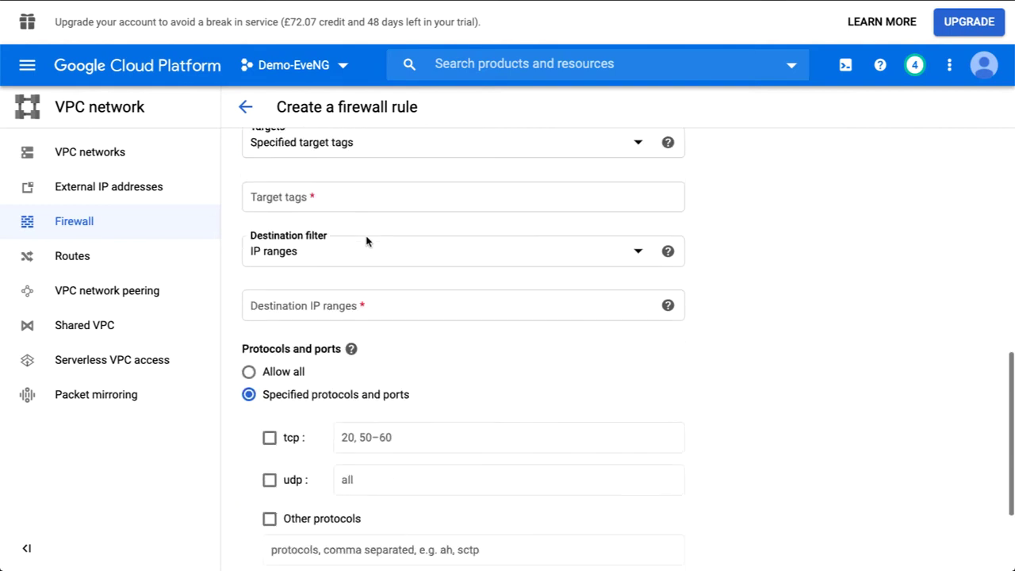
left_click(328, 149)
left_click(319, 209)
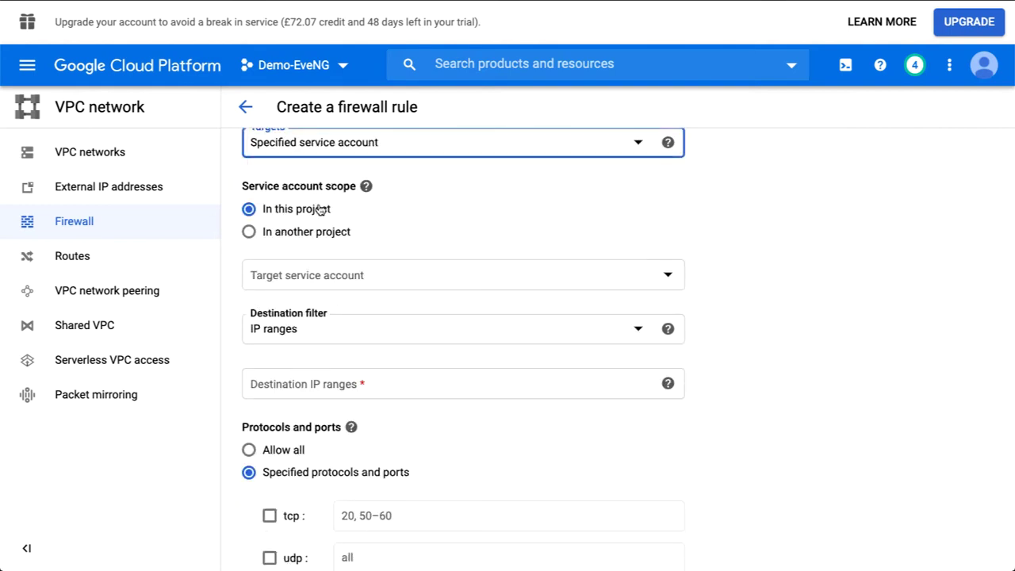
Set destination IP range 0.0.0.0/0, allow tcp 0-65535, and create the rule.
scroll(329, 246, "down", 1)
scroll(328, 246, "down", 1)
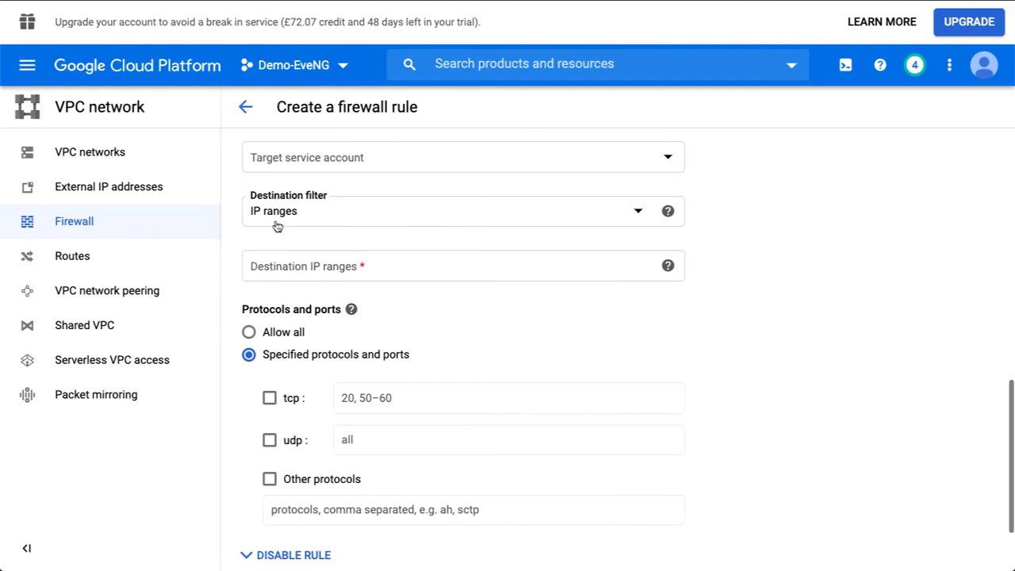
left_click(277, 227)
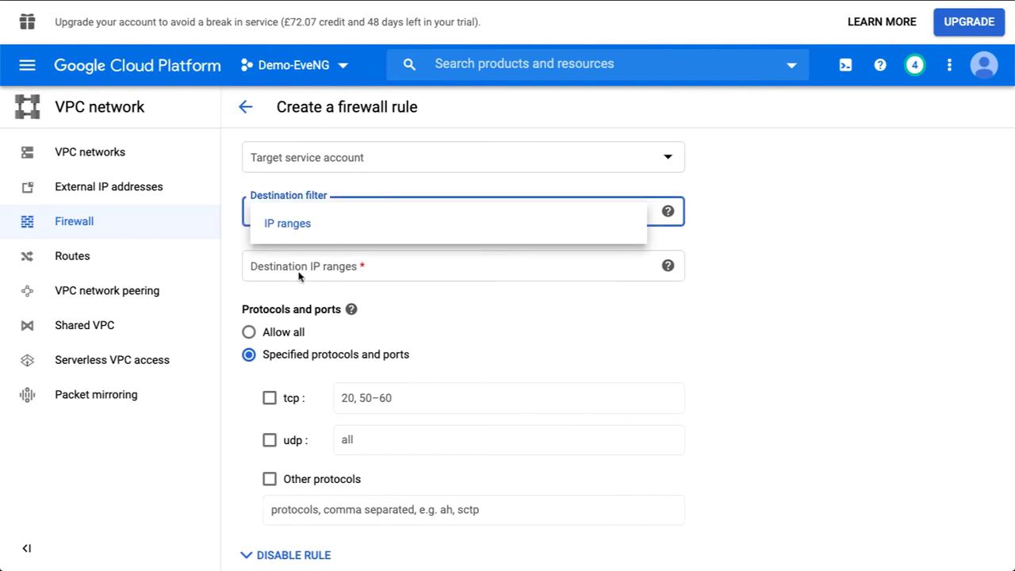
left_click(300, 275)
left_click(294, 266)
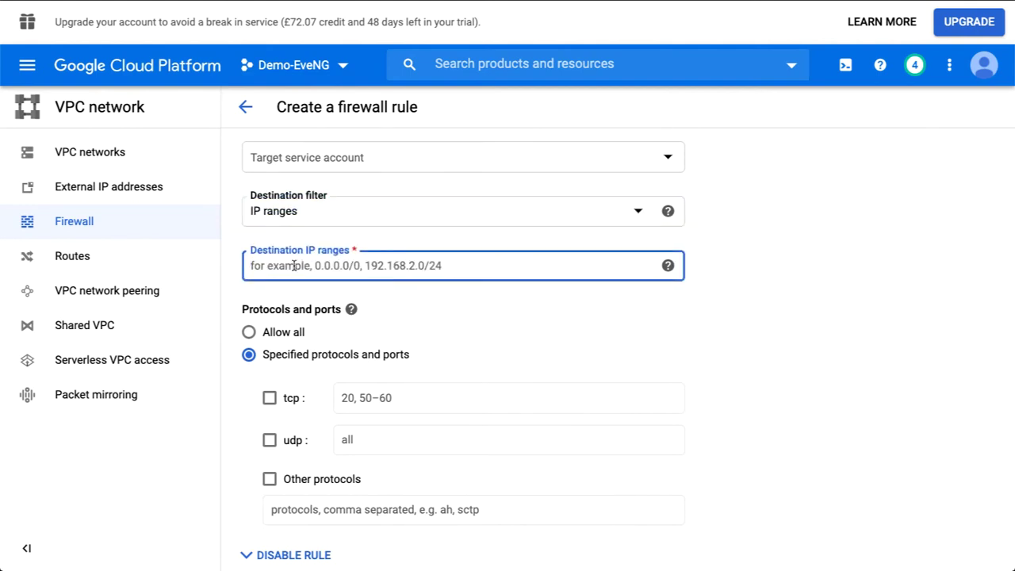
type("0.0.0.0/0")
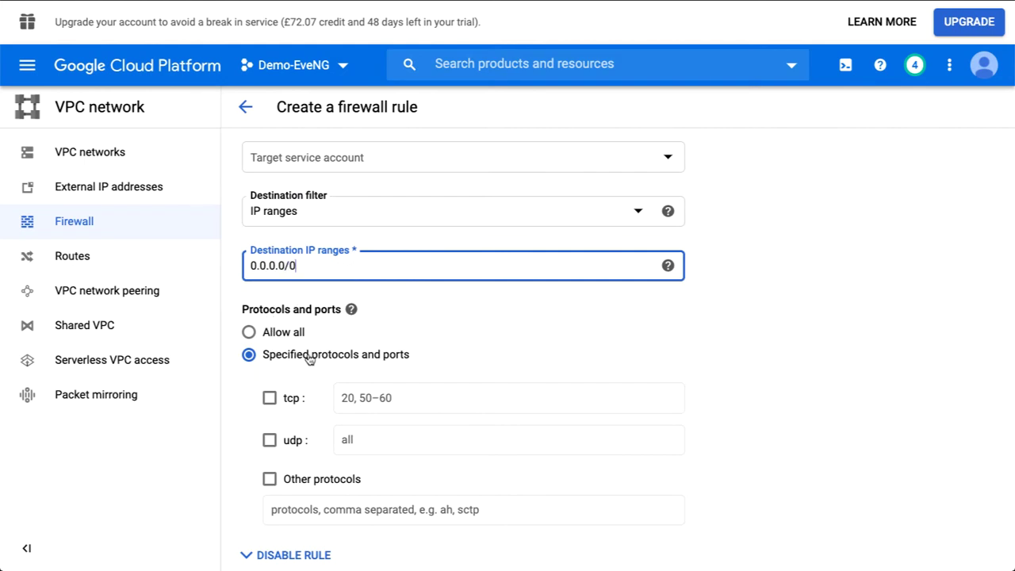
scroll(310, 359, "down", 1)
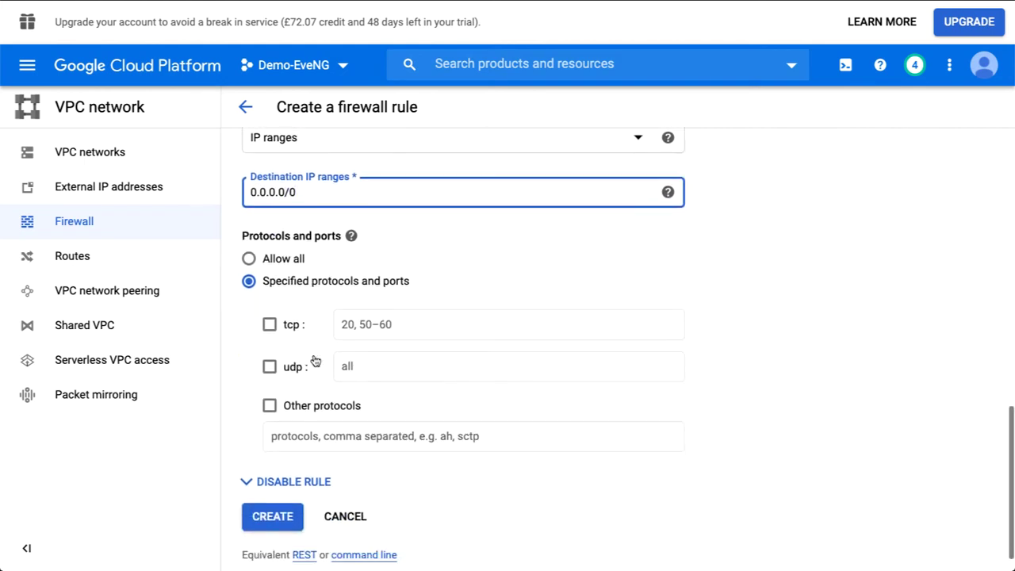
left_click(269, 319)
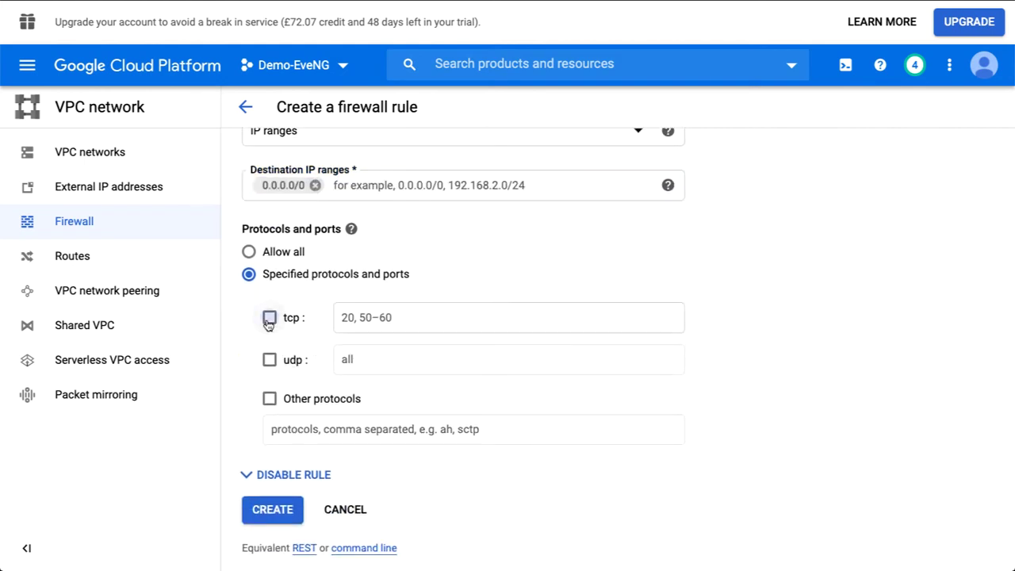
left_click(383, 319)
type("0-")
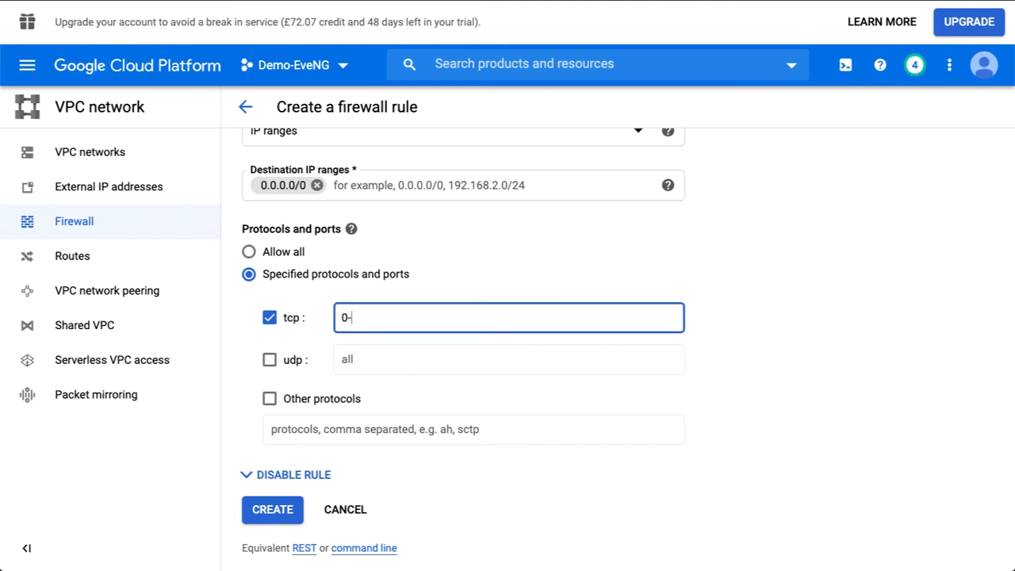
type("65535")
scroll(438, 385, "down", 1)
left_click(283, 487)
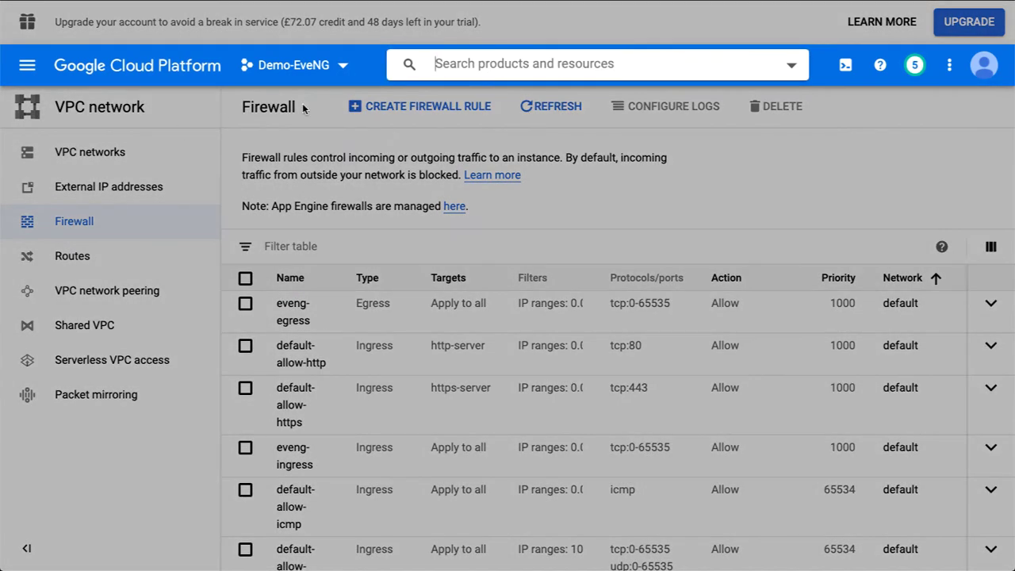
Go to Compute Engine VM instances and open eve-ng's external IP 35.228.137.67.
key("slash")
type("ins")
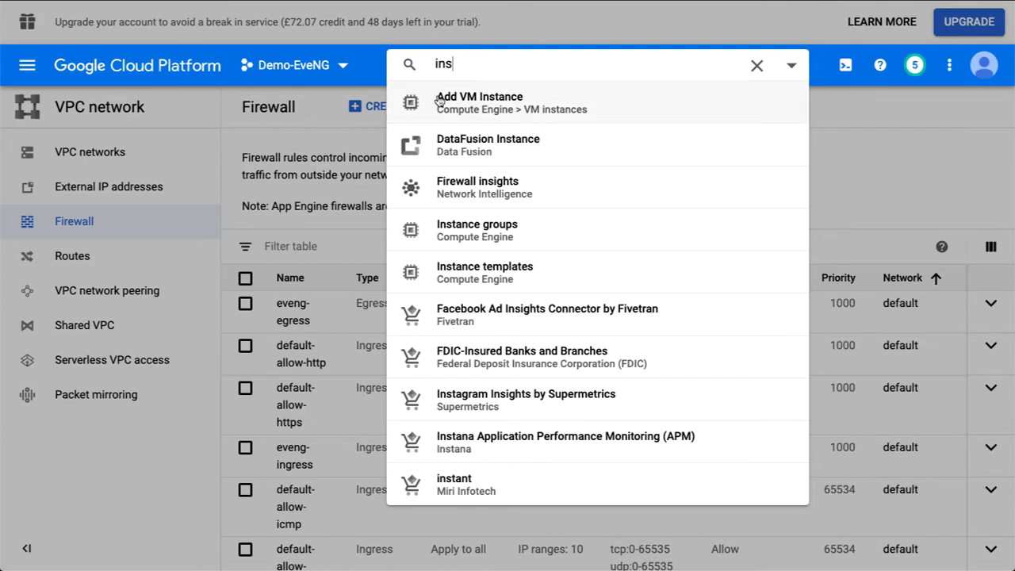
left_click(542, 111)
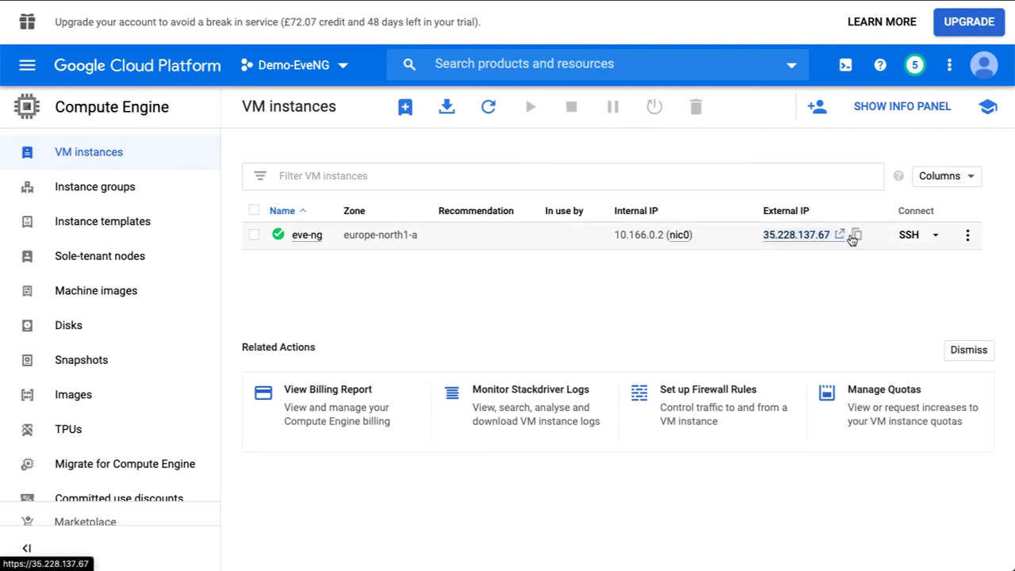
left_click(800, 243)
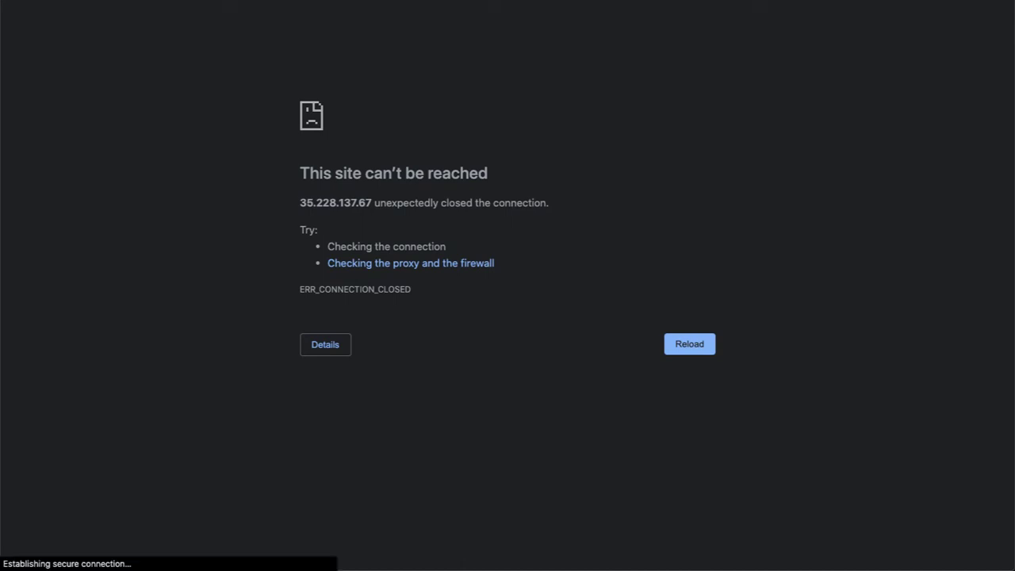
Reload the EVE-NG address and sign in as admin with the account password.
key("ctrl+l")
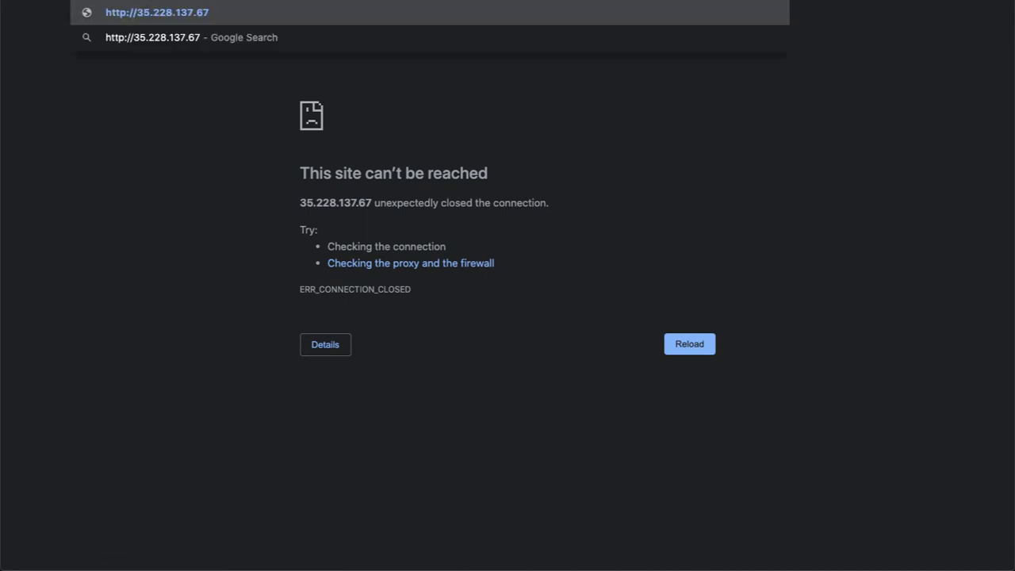
key("Return")
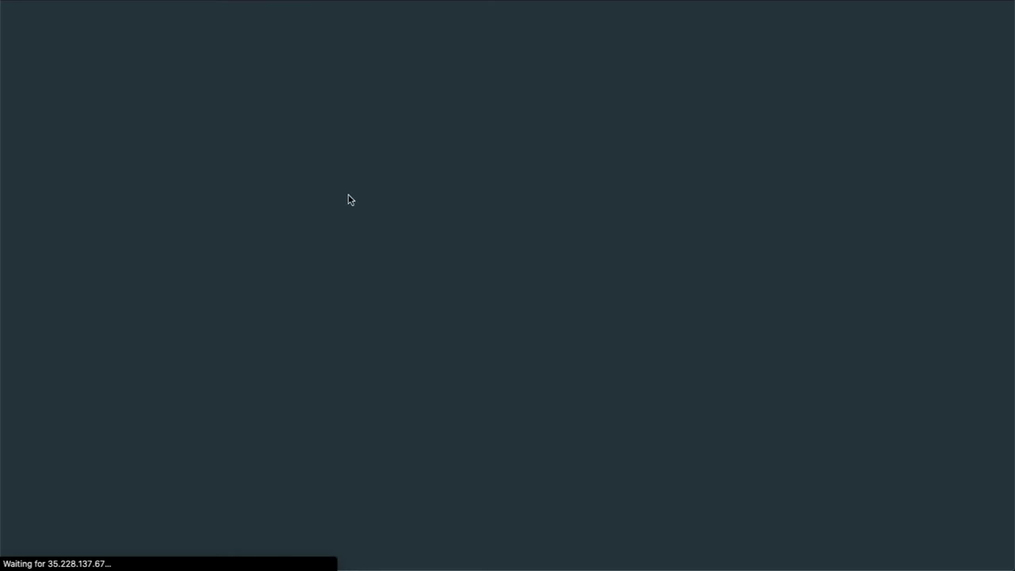
left_click(439, 247)
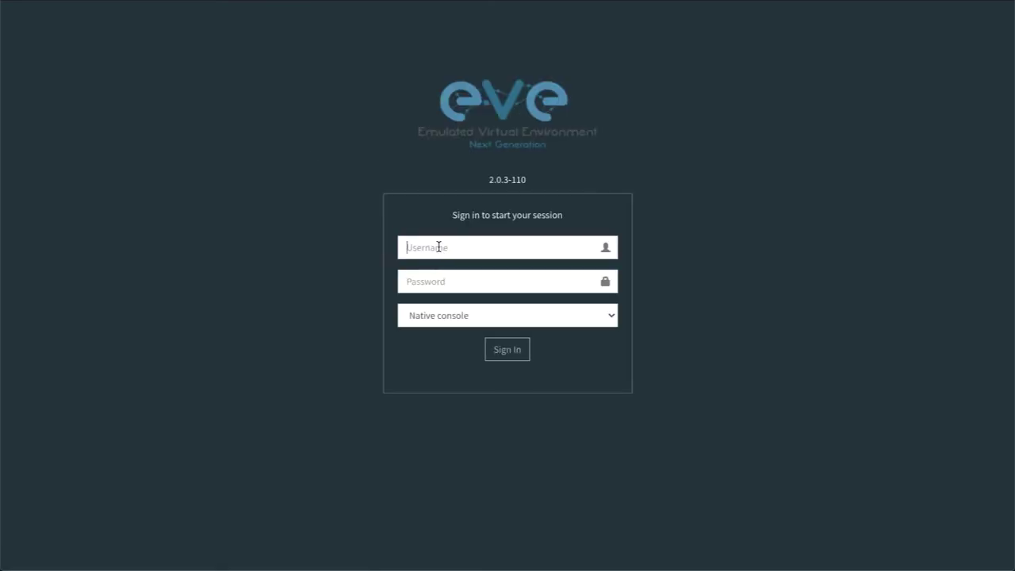
type("admin")
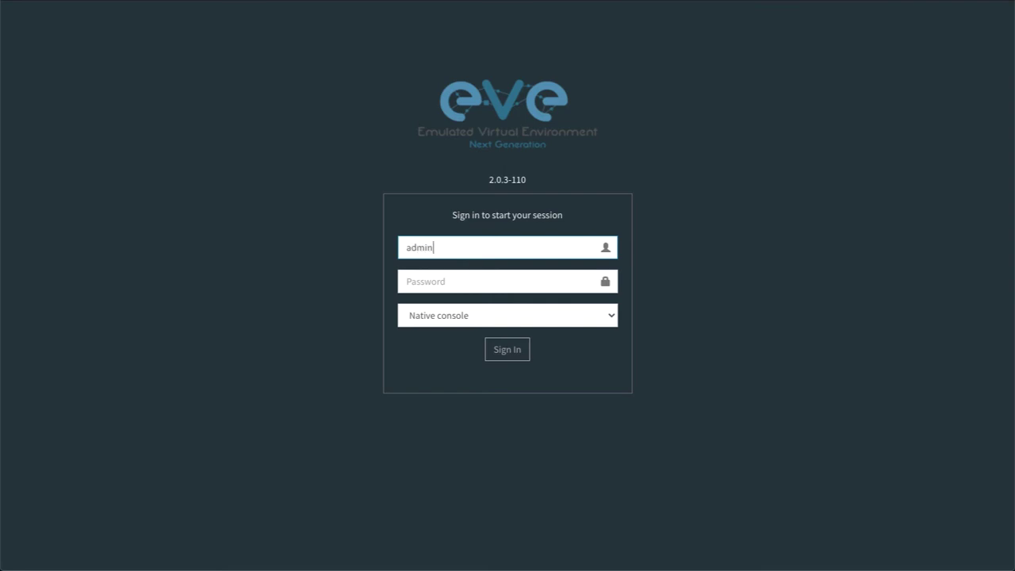
key("Tab")
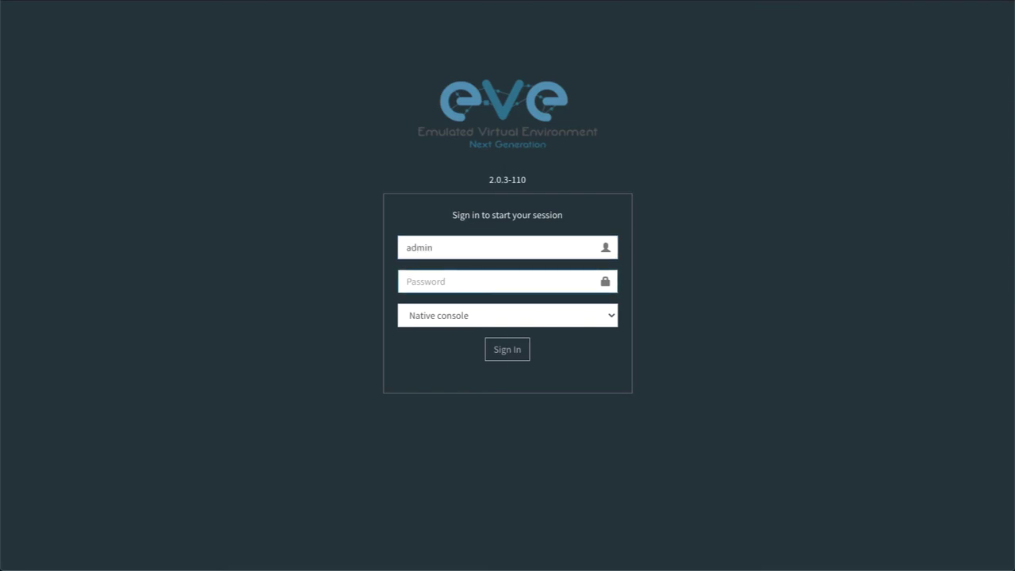
type("eve")
key("Return")
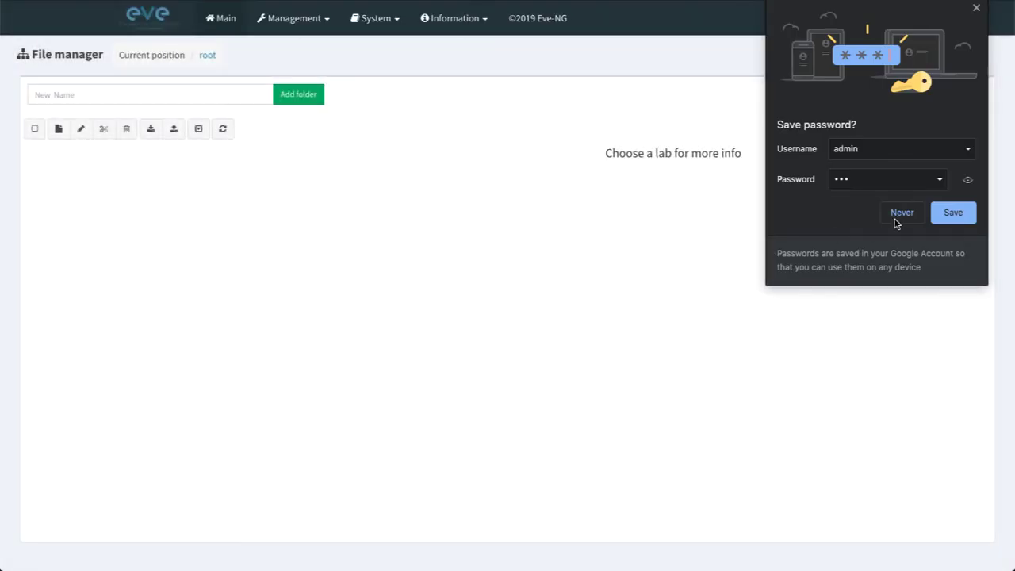
Decline saving the password, create an empty lab named 'test', and close it to list test.unl.
left_click(901, 214)
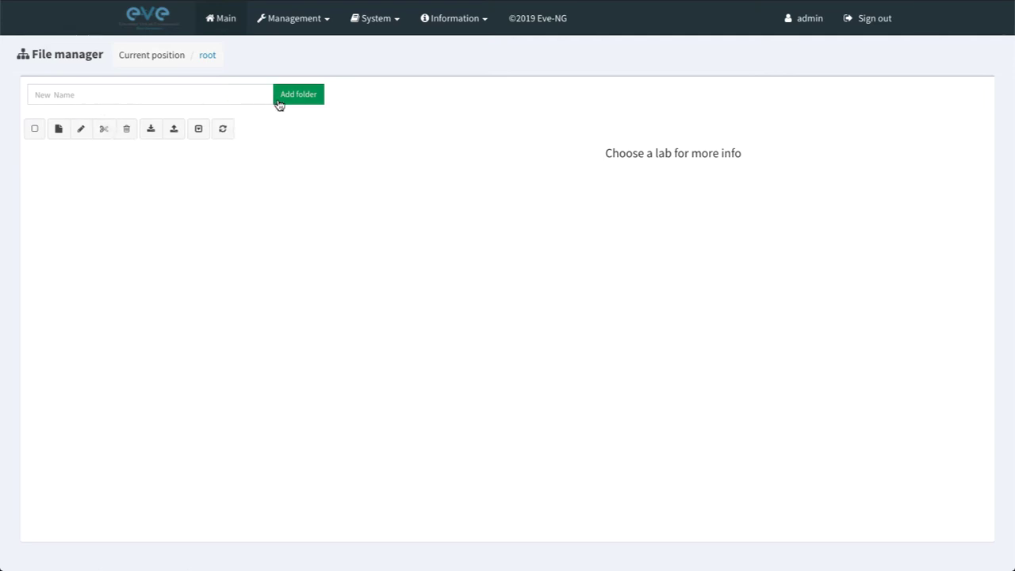
left_click(59, 130)
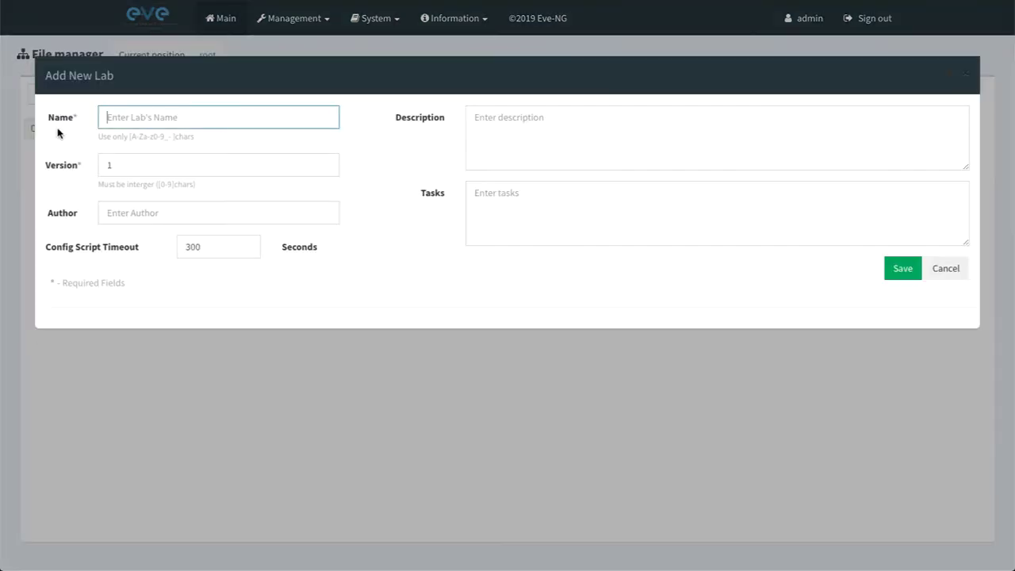
left_click(115, 117)
type("test")
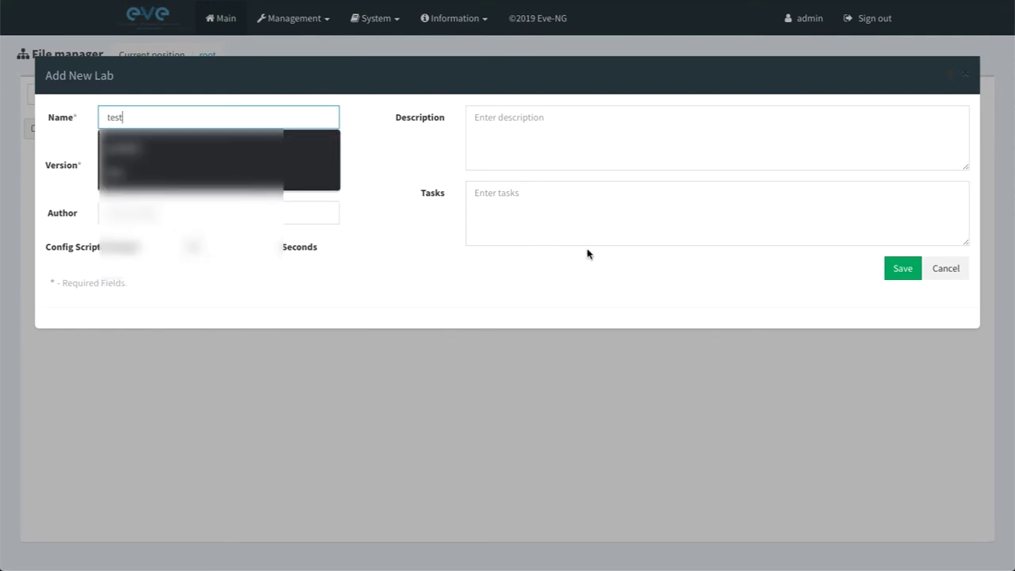
left_click(894, 270)
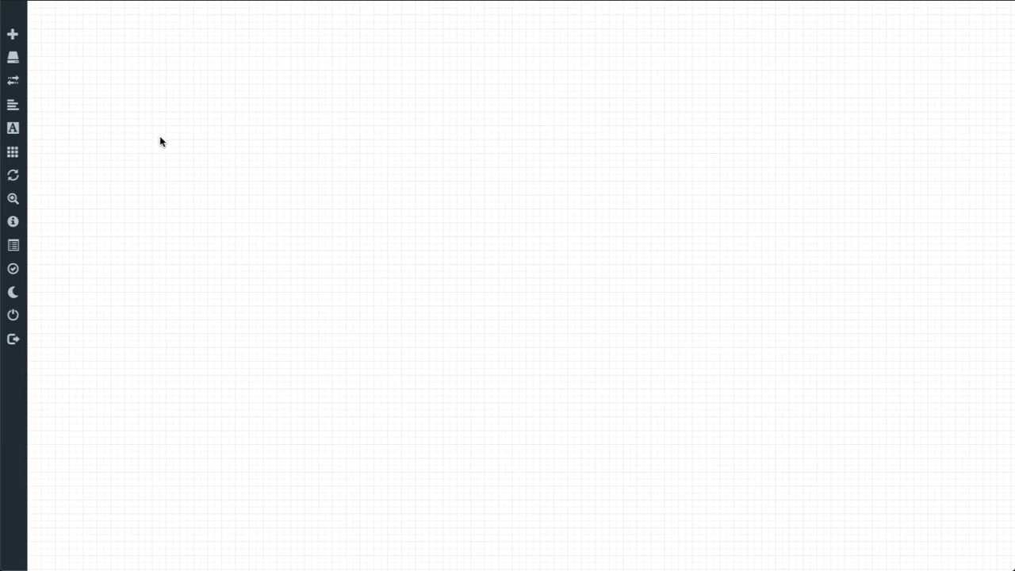
mouse_move(34, 270)
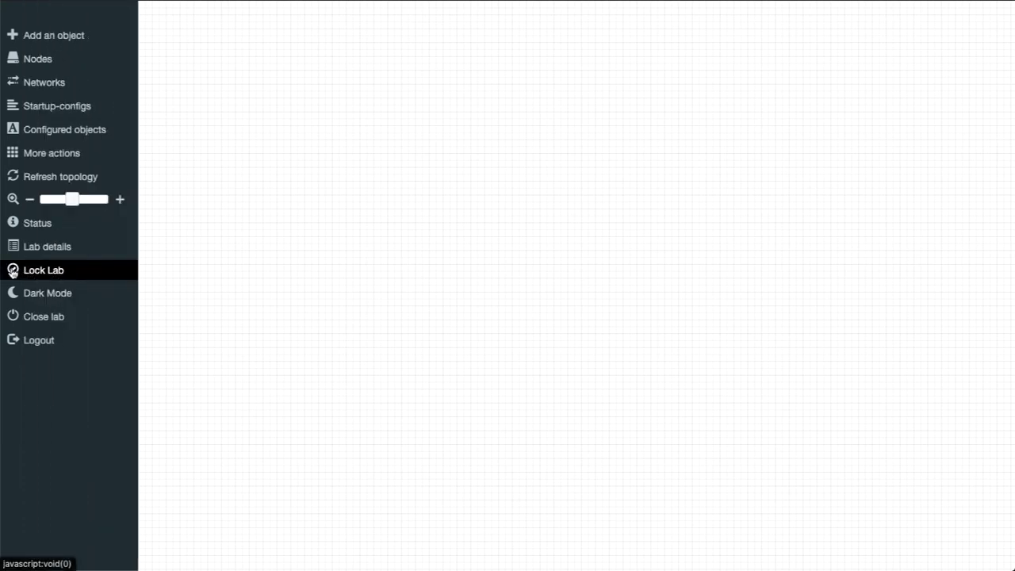
left_click(36, 320)
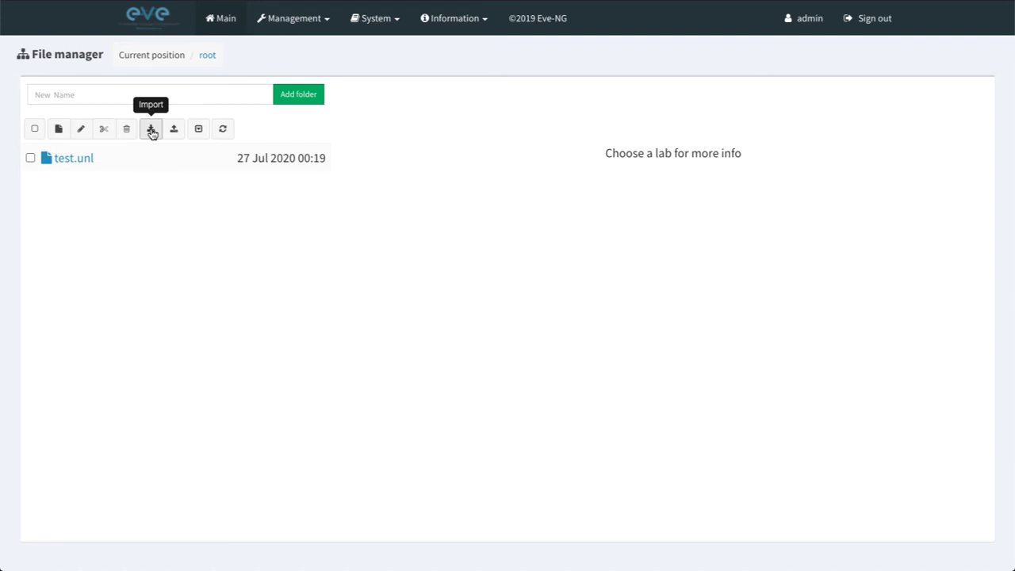
Import the _Exports lab zip from Desktop/gcp-bucket into EVE-NG.
left_click(152, 130)
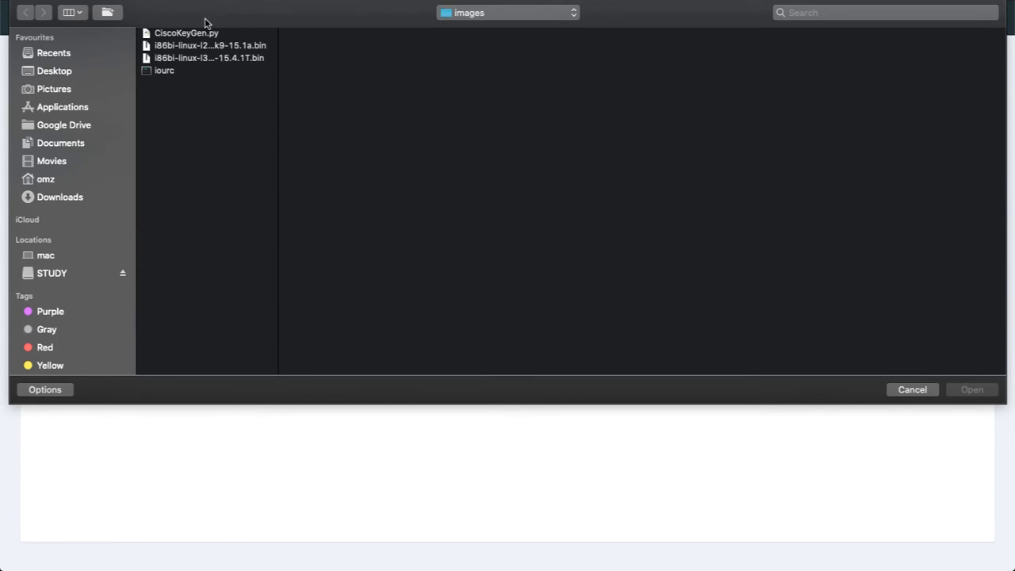
left_click(64, 68)
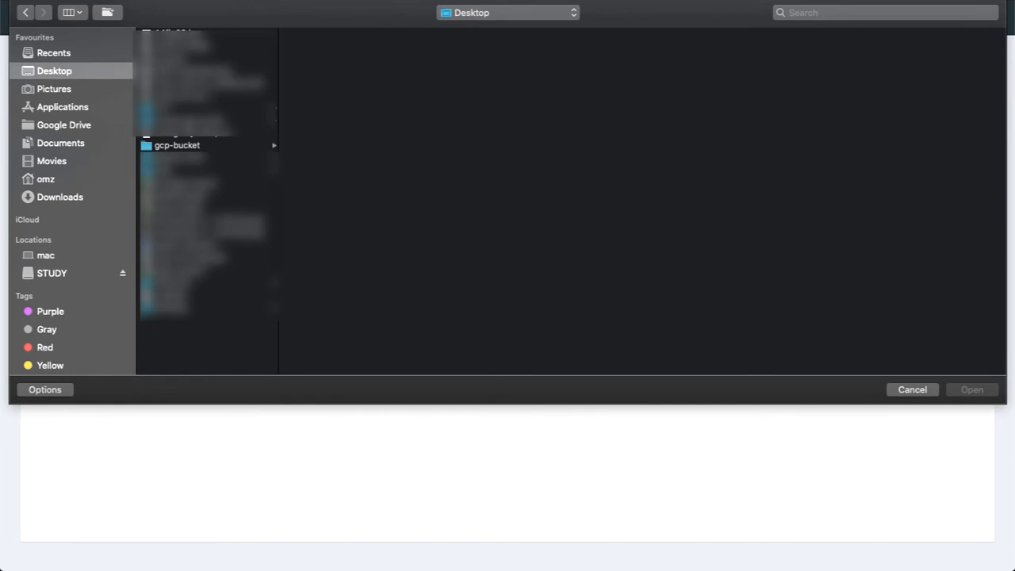
left_click(178, 146)
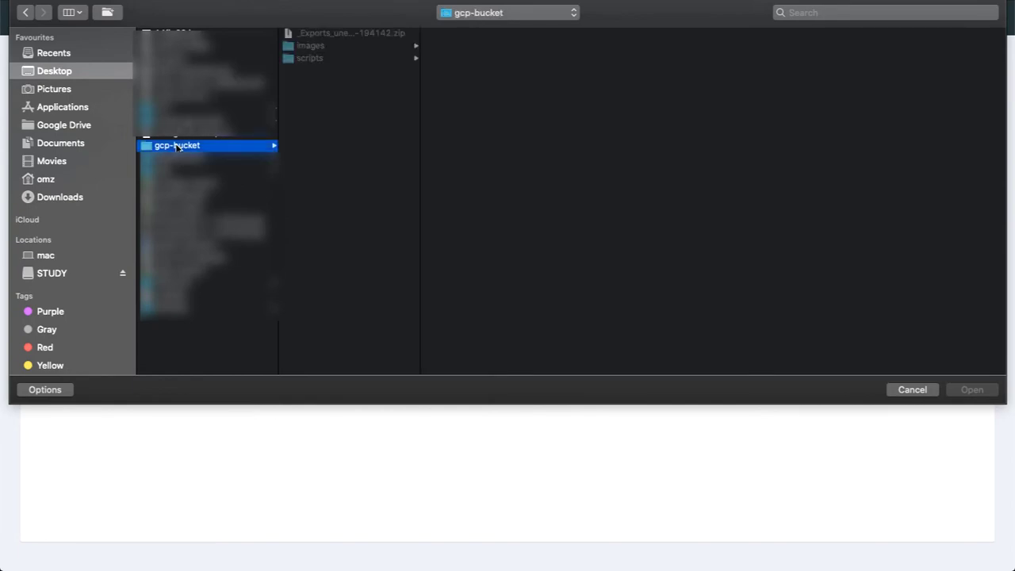
left_click(323, 34)
key("Return")
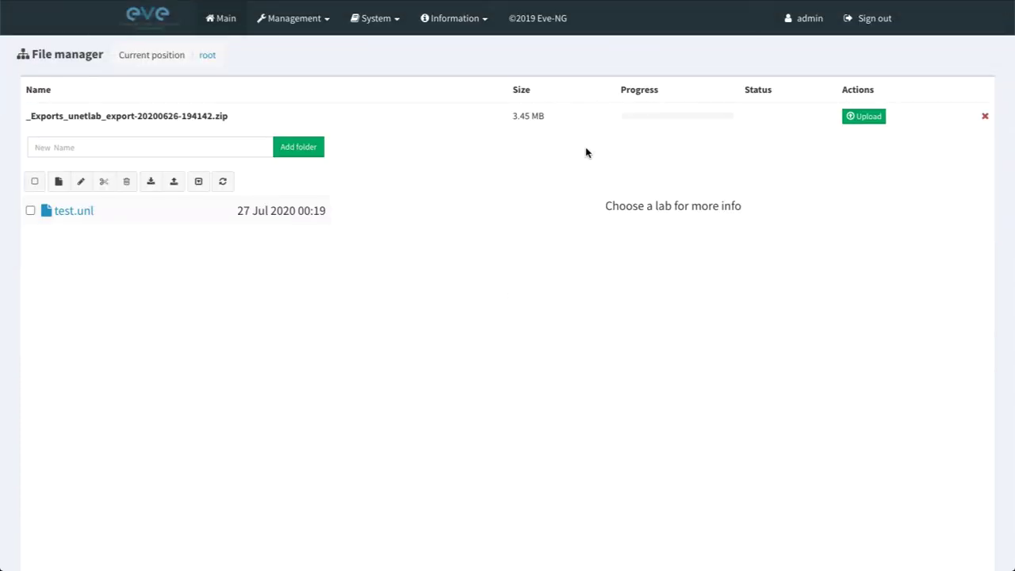
left_click(866, 117)
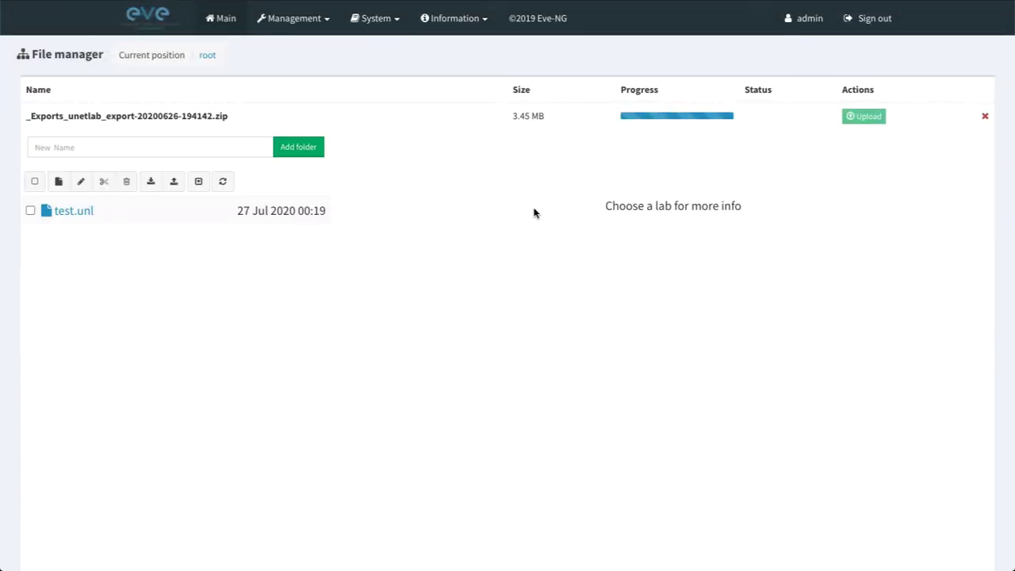
Open the imported 1-INE-CCIE-RSv5-ATC-IOL-Base lab.
mouse_move(275, 219)
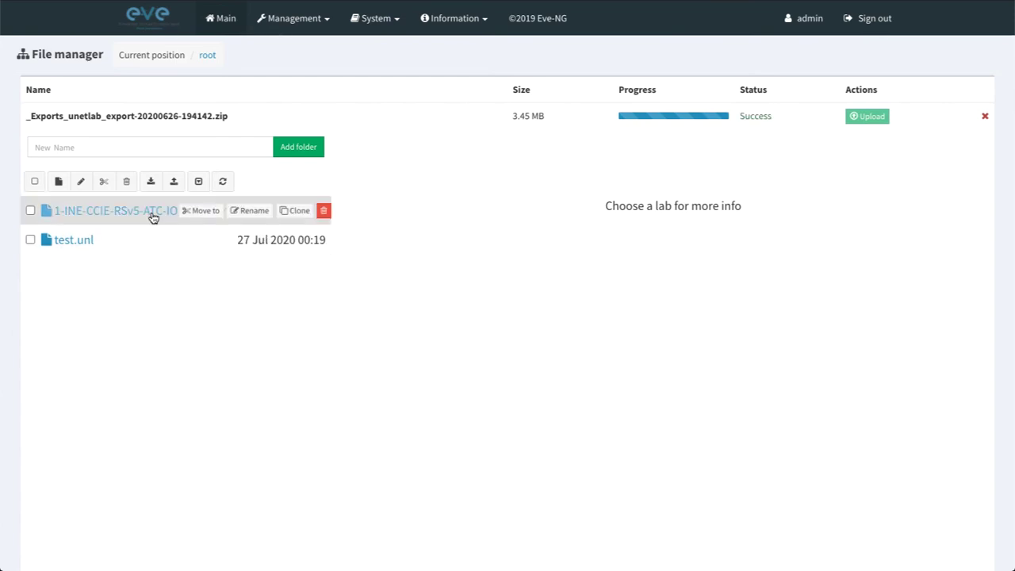
left_click(153, 214)
left_click(397, 547)
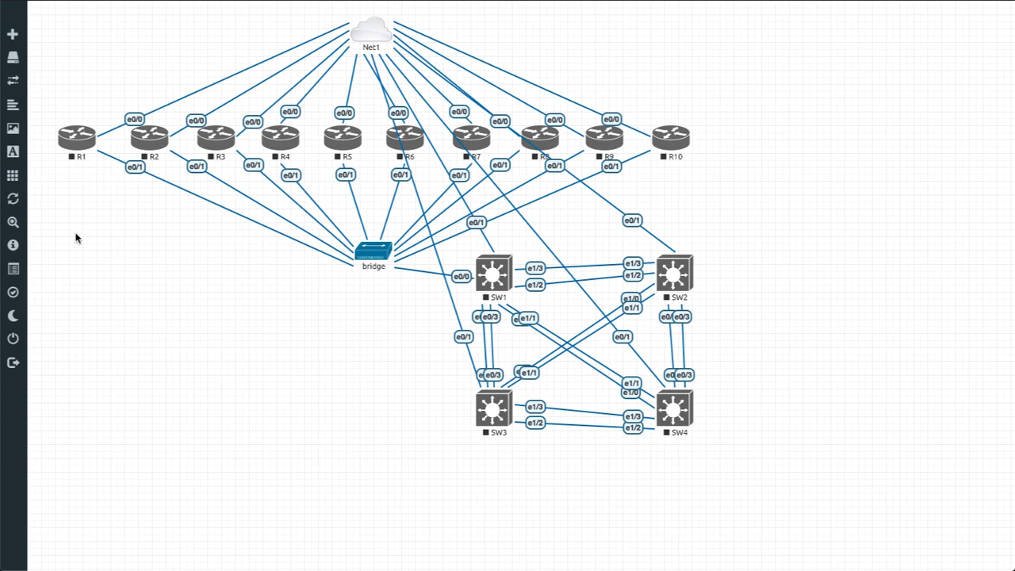
Search the Add Node template list for 'iol', then close the dialog without adding a node.
mouse_move(40, 61)
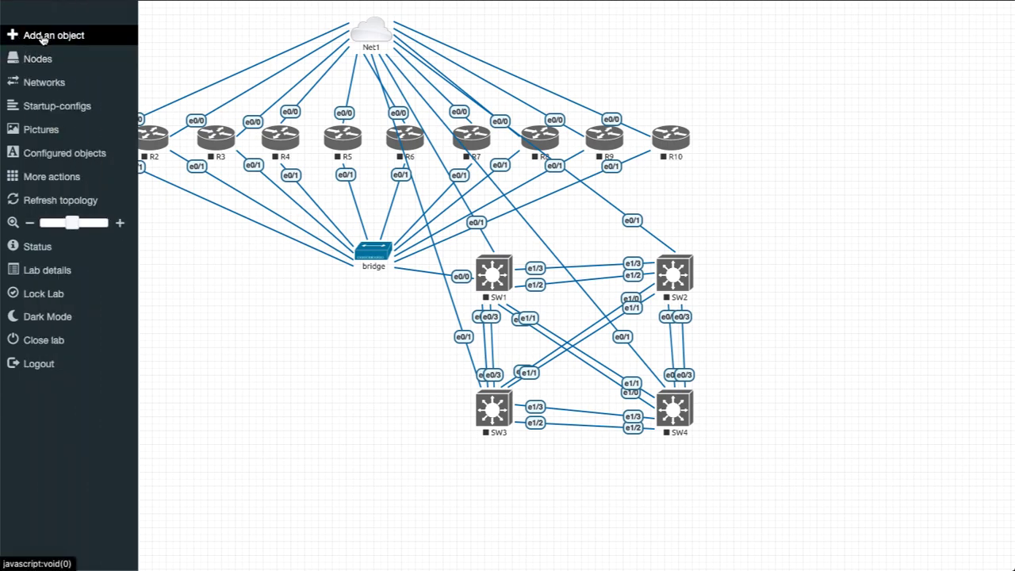
left_click(125, 41)
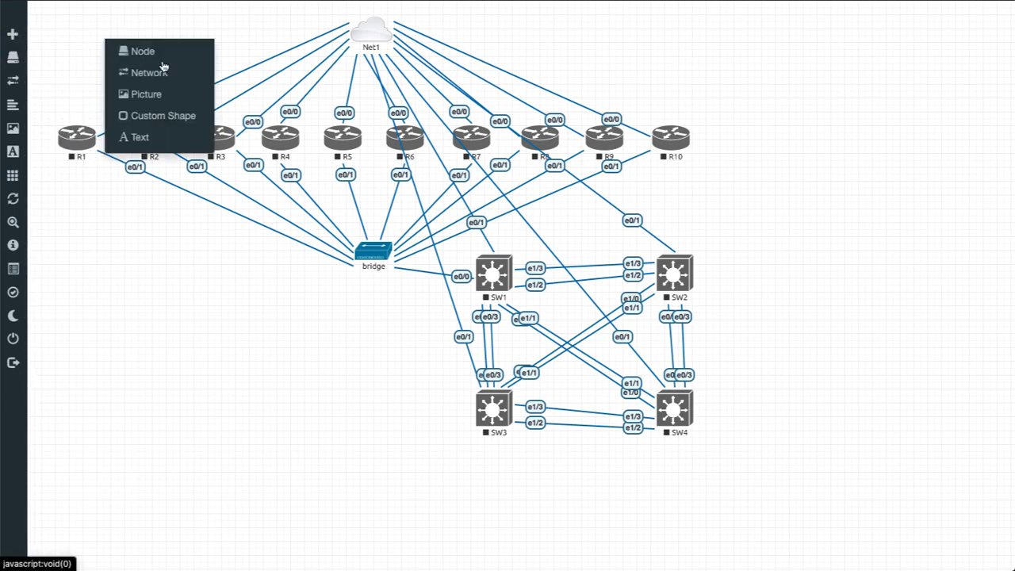
left_click(50, 32)
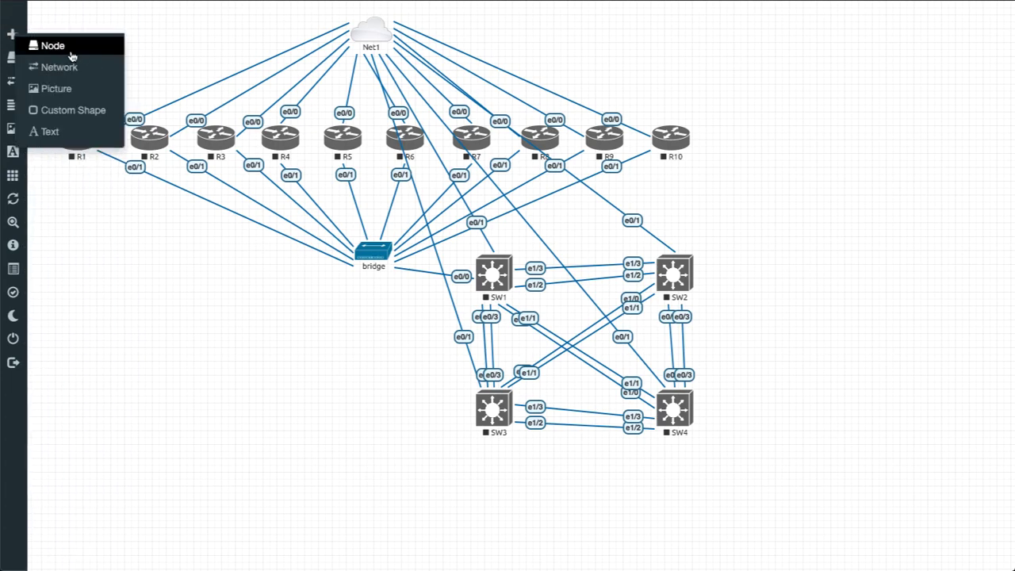
left_click(69, 49)
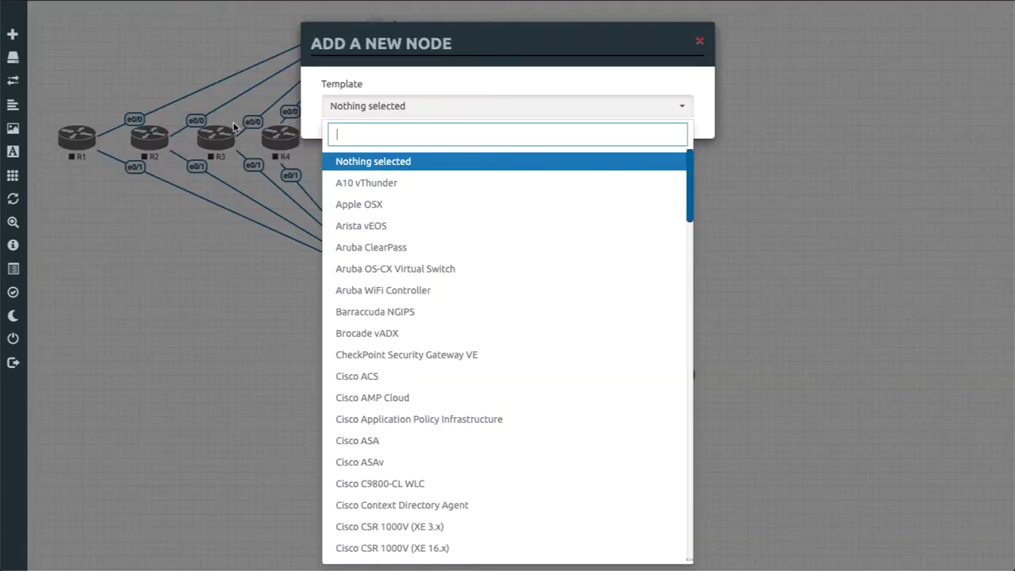
type("iol")
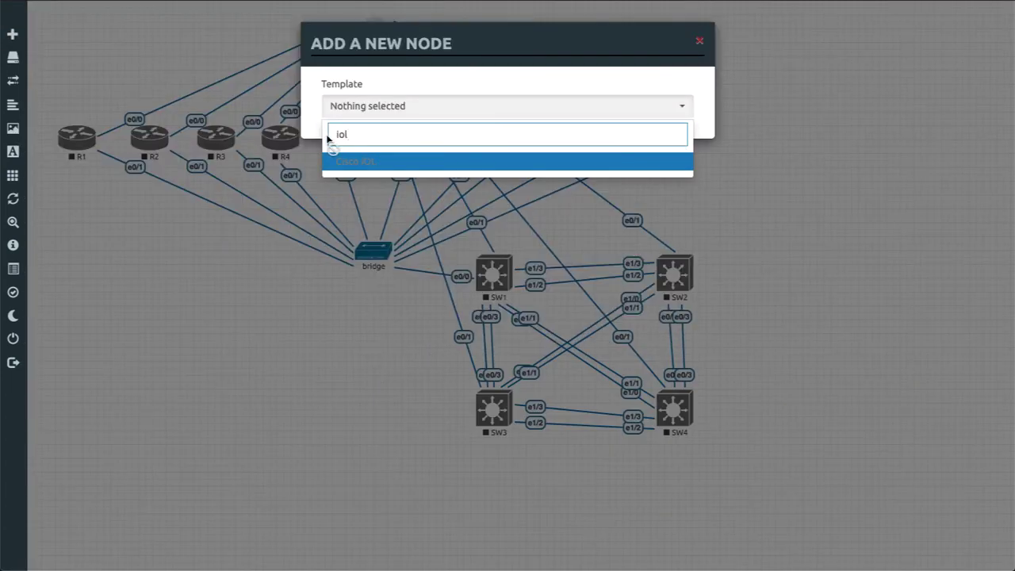
key("BackSpace")
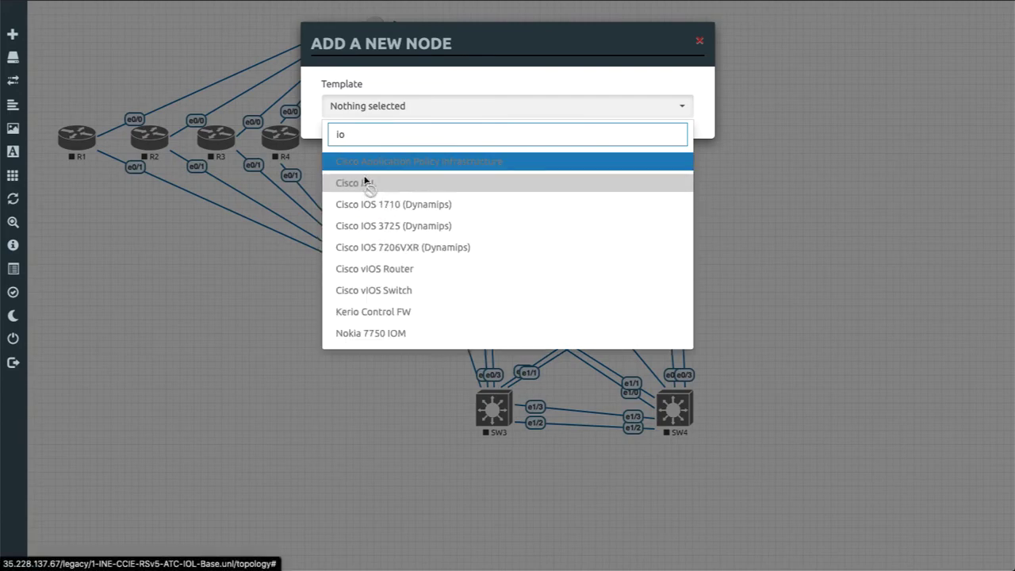
left_click(167, 321)
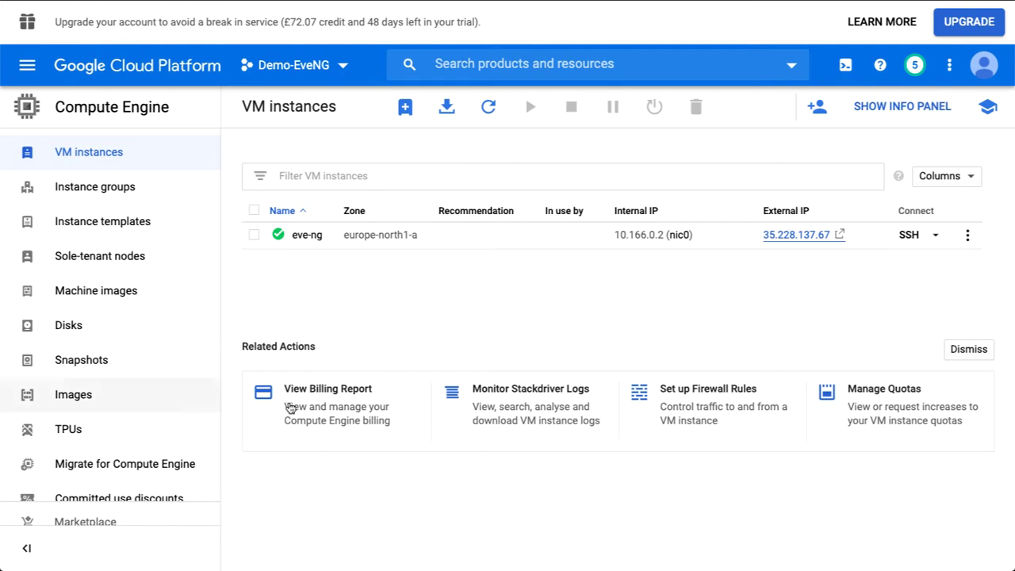
Open an SSH terminal to the eve-ng VM, enlarge it, and become root with sudo -i.
left_click(908, 234)
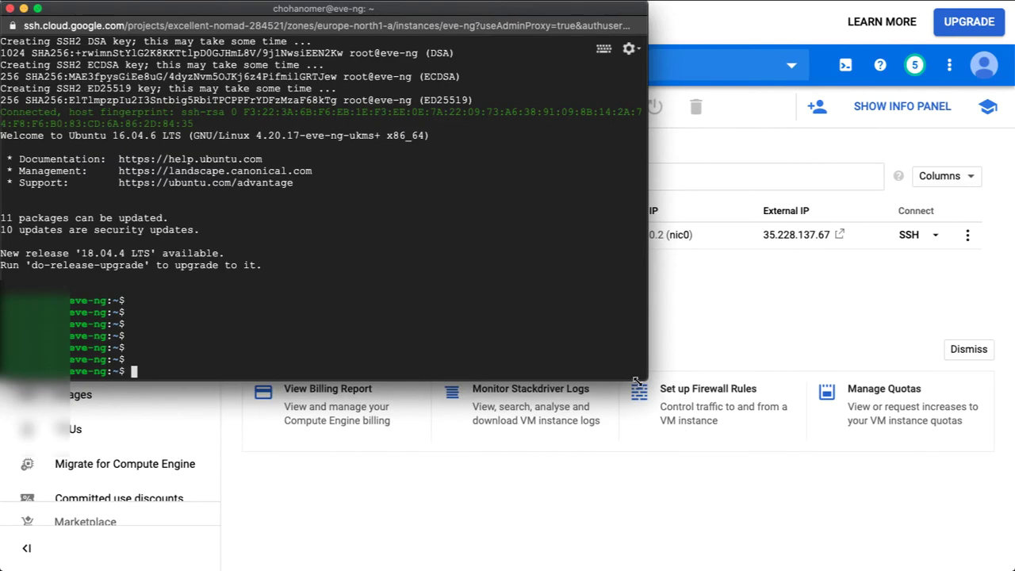
left_click_drag(647, 380, 791, 462)
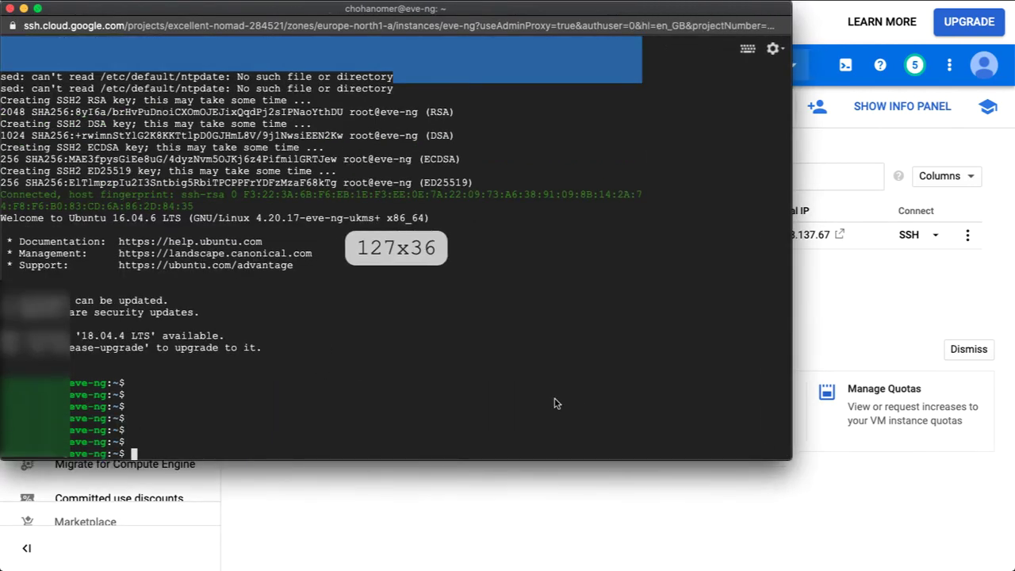
type("sudoi")
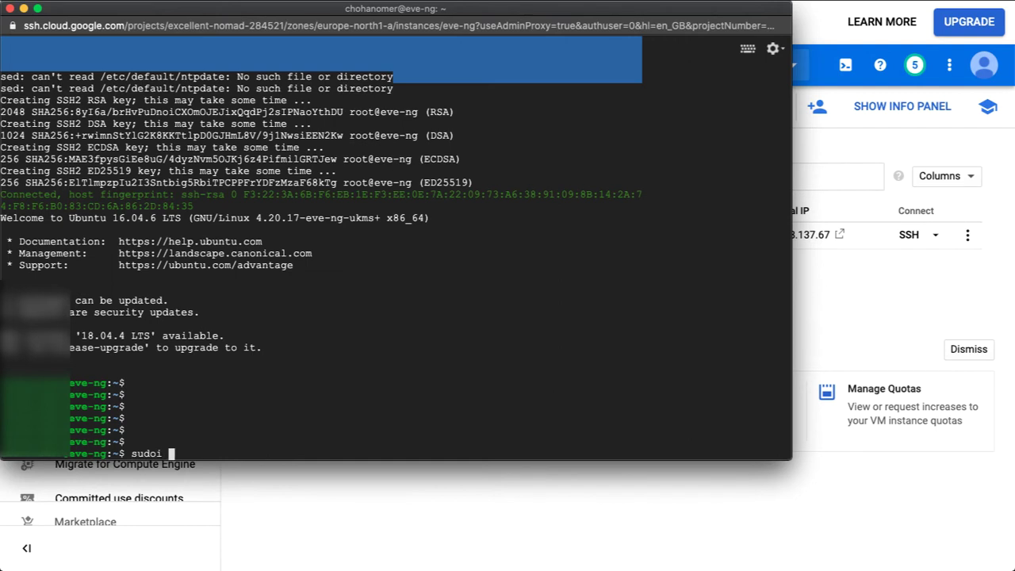
key("BackSpace")
key("BackSpace")
type("o -i")
key("Return")
key("Return")
key("Return")
key("Return")
key("Return")
key("Return")
key("Return")
key("Return")
key("Return")
key("Return")
key("Return")
key("Return")
key("Return")
key("Return")
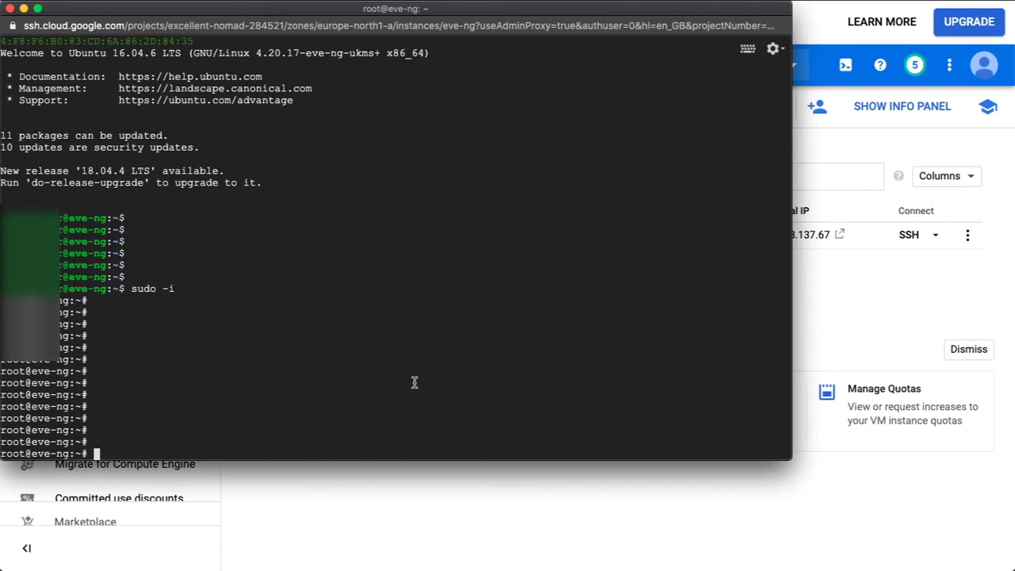
Create and open a new file eveng-init-setup.sh in nano.
type("nano eveng-init")
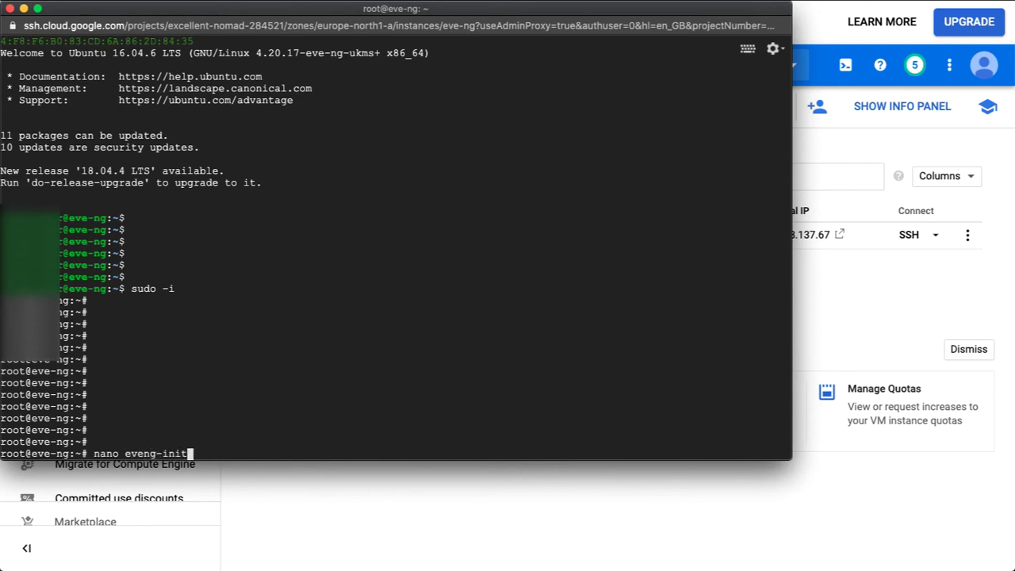
type("-e")
key("BackSpace")
type("setup.sh")
key("Return")
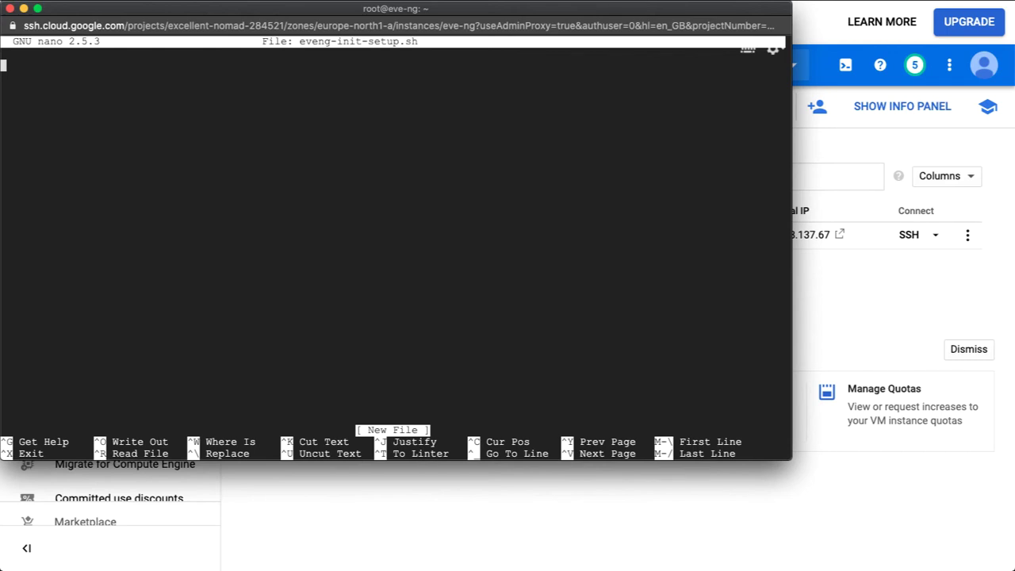
Paste the setup script into eveng-init-setup.sh, save it, and exit nano.
key("super+Tab")
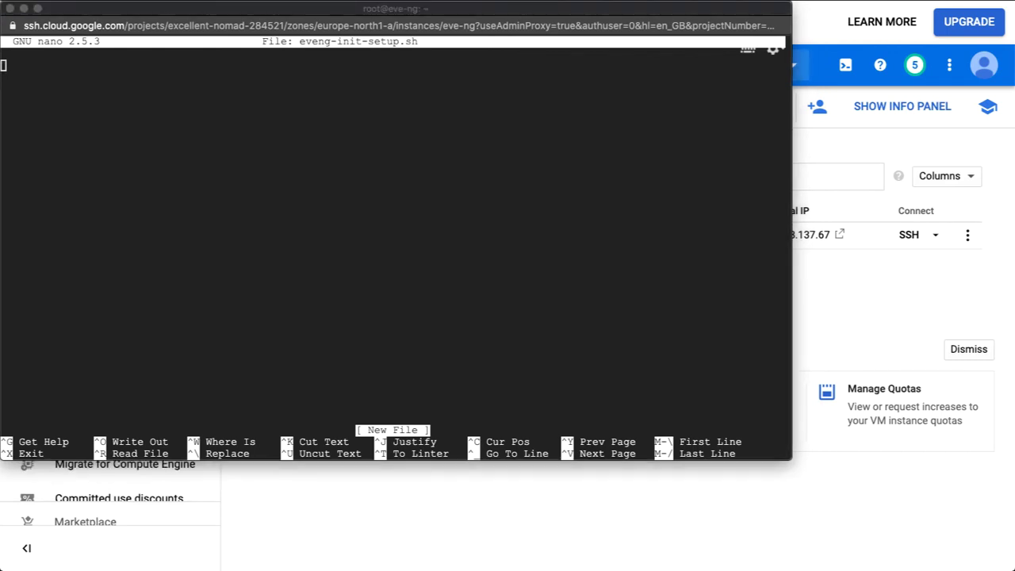
left_click(117, 212)
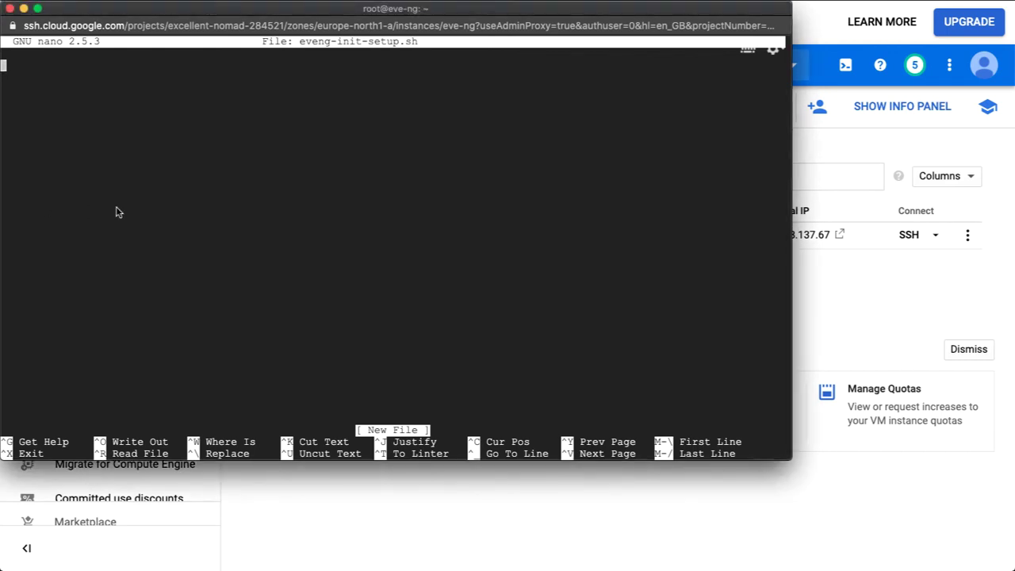
key("super+v")
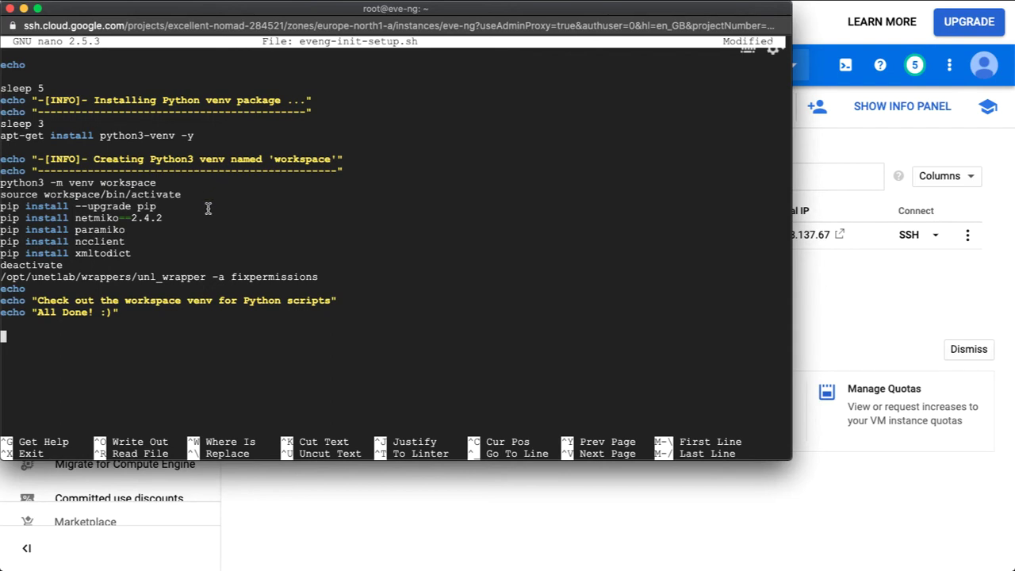
key("ctrl+x")
key("y")
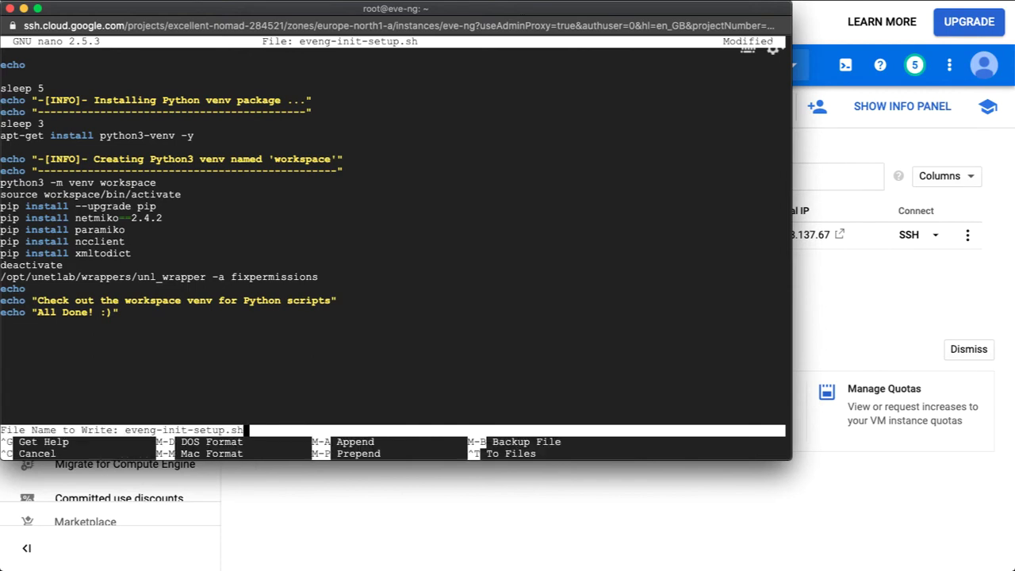
key("Return")
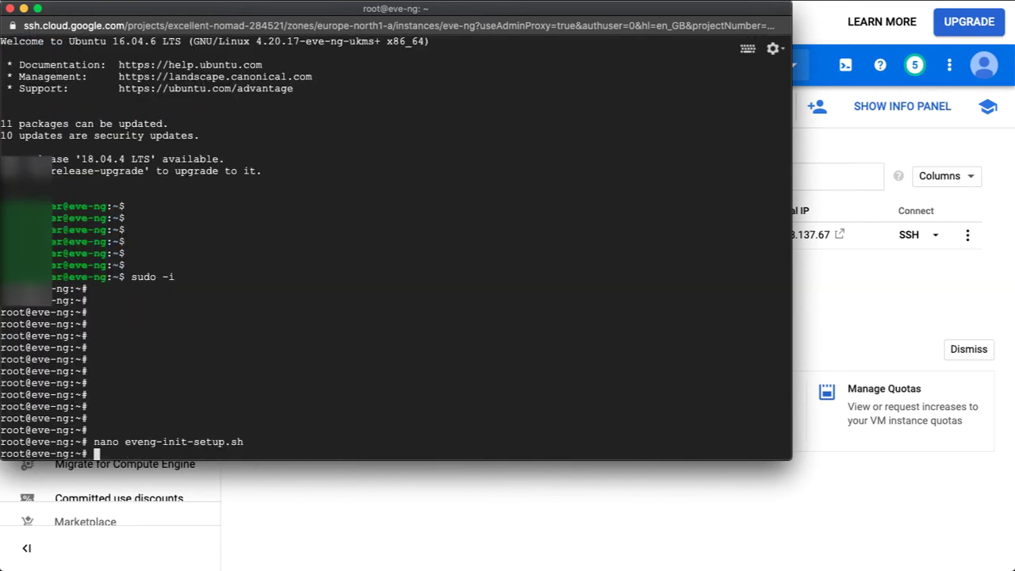
key("Return")
key("Return")
key("Return")
key("Return")
type("bash ")
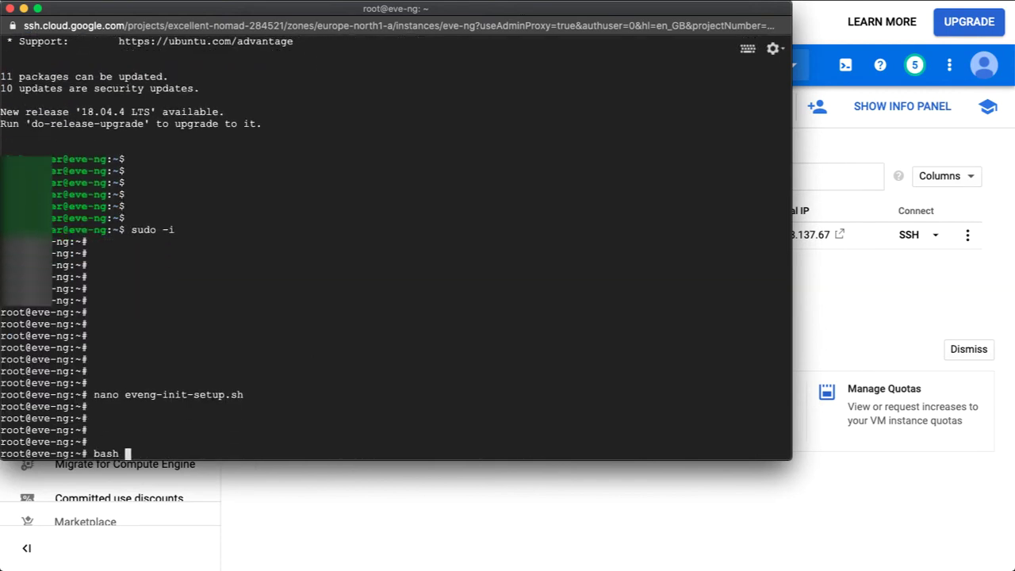
type("ev")
key("Tab")
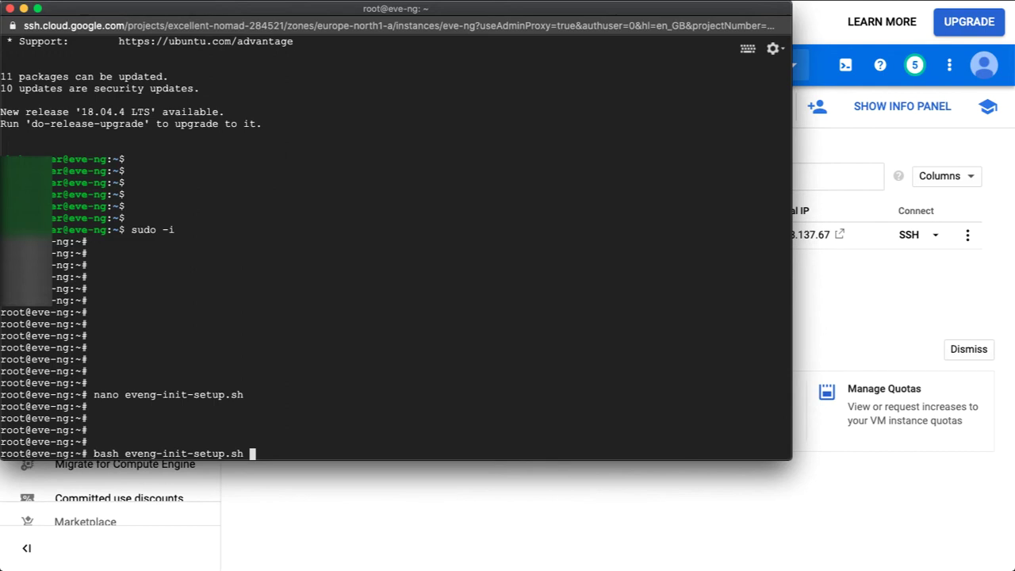
type("eveng1234")
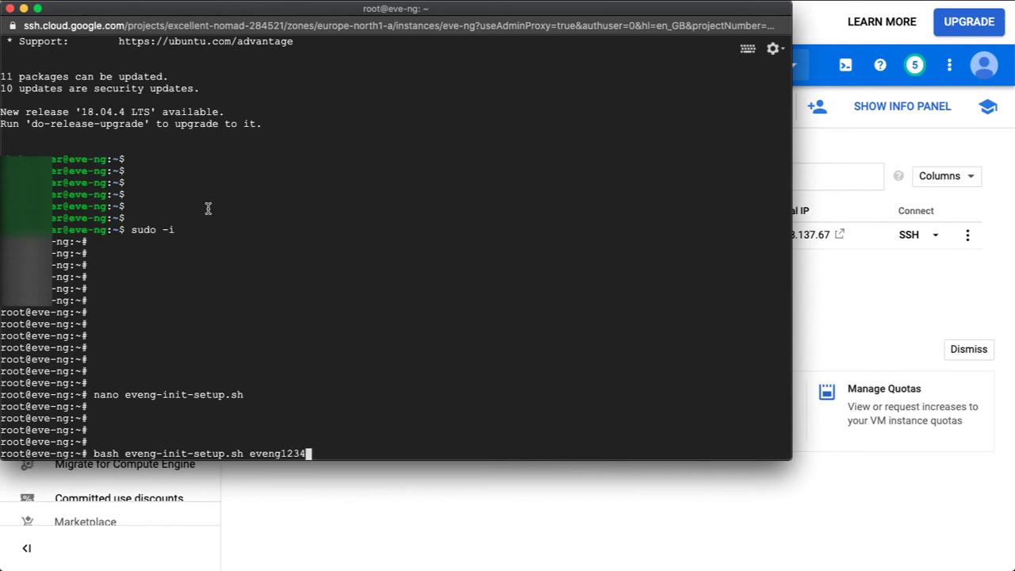
left_click_drag(644, 10, 608, 12)
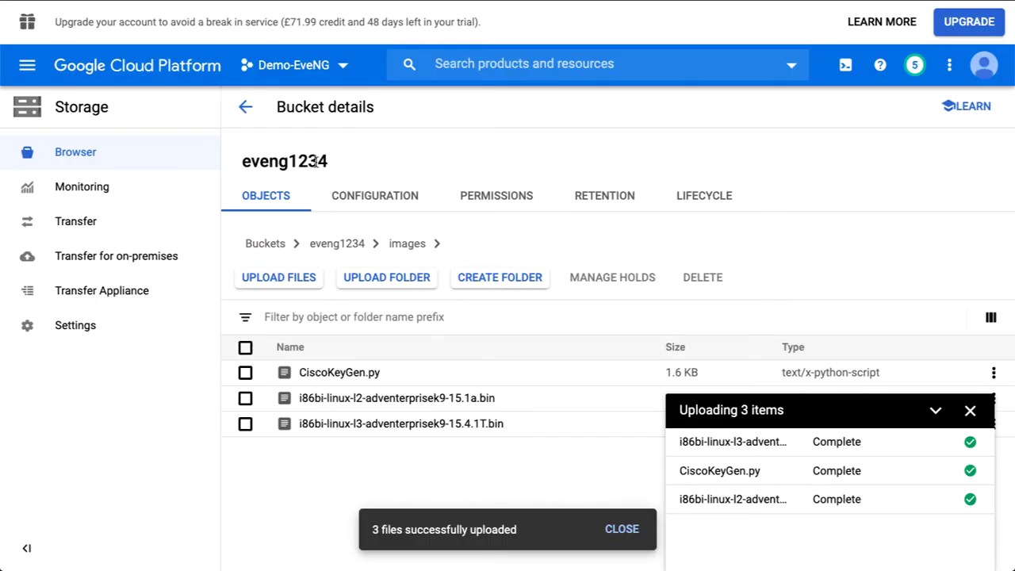
View the eveng1234 bucket's images folder, then run the staged setup script on the VM.
left_click(390, 252)
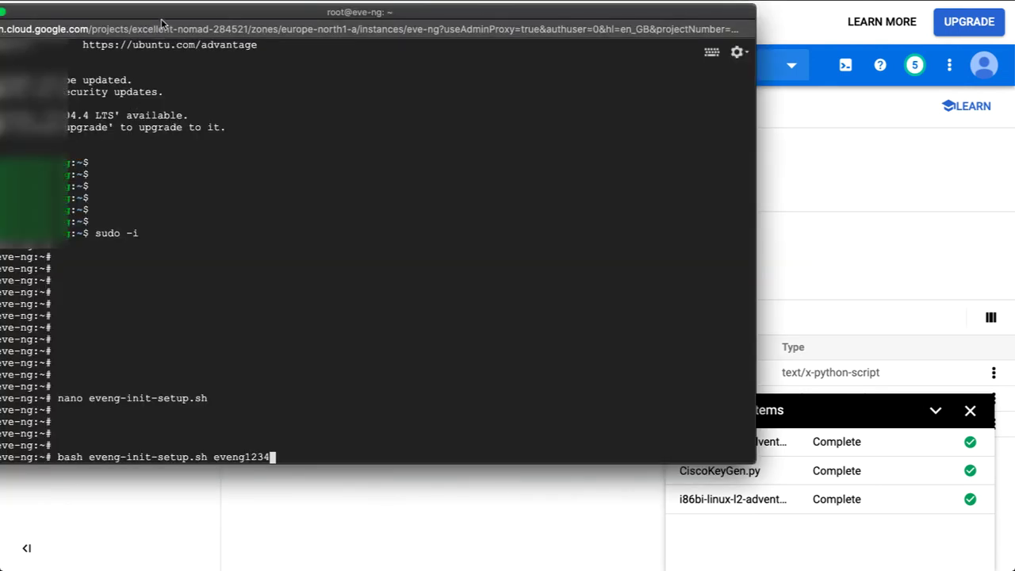
left_click_drag(161, 18, 197, 14)
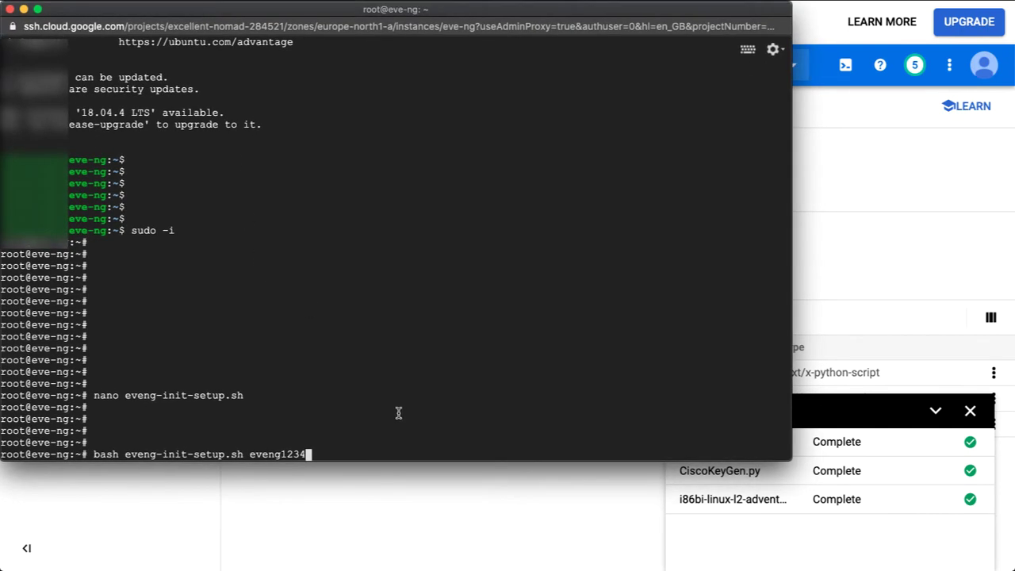
key("Return")
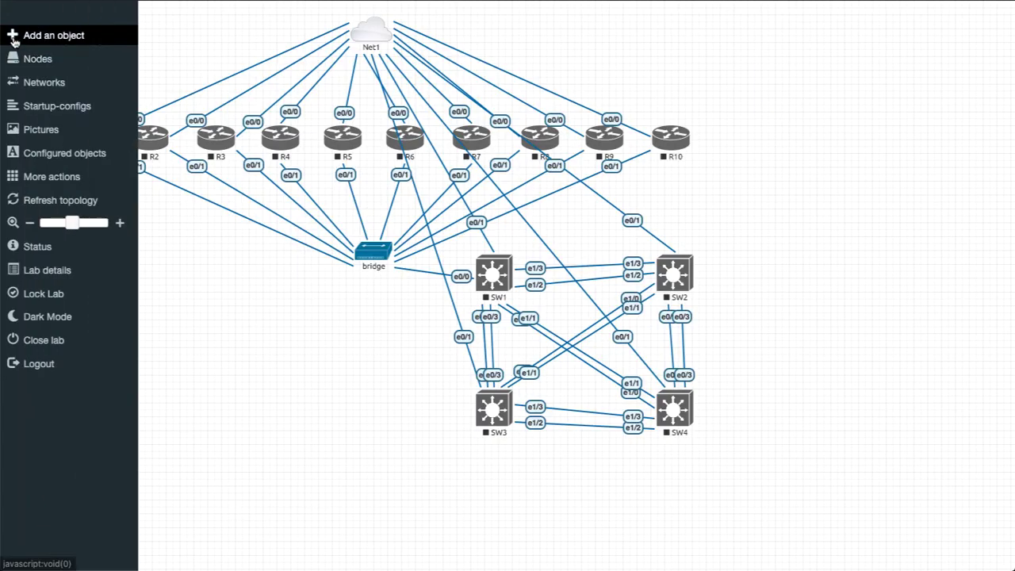
left_click(12, 40)
left_click(31, 45)
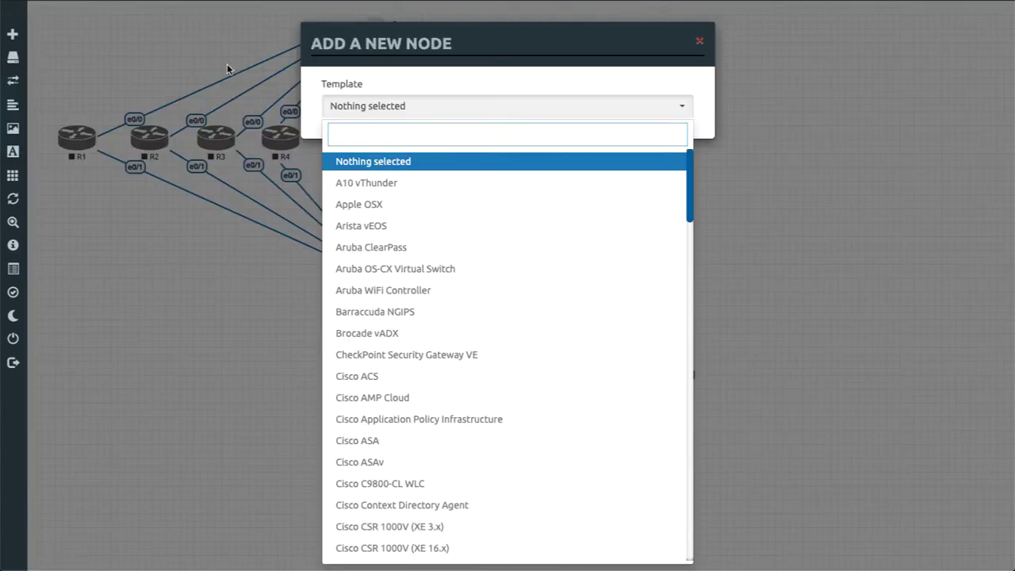
type("io")
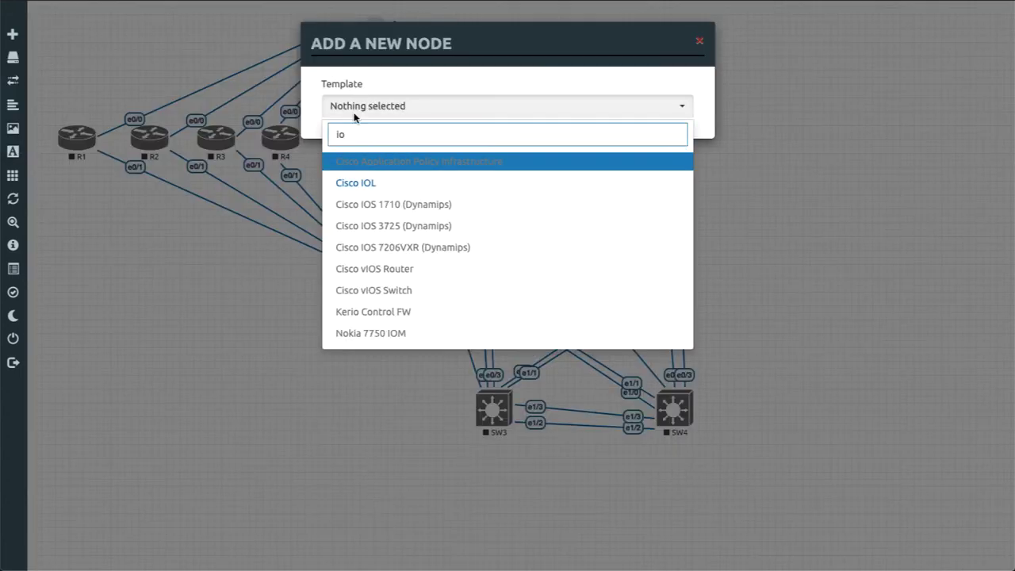
left_click(77, 339)
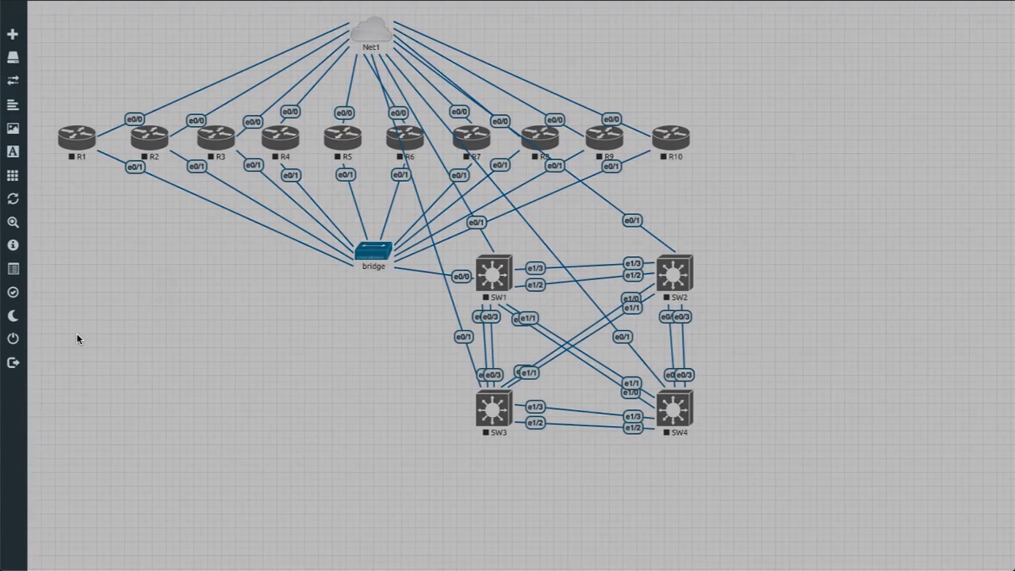
mouse_move(13, 39)
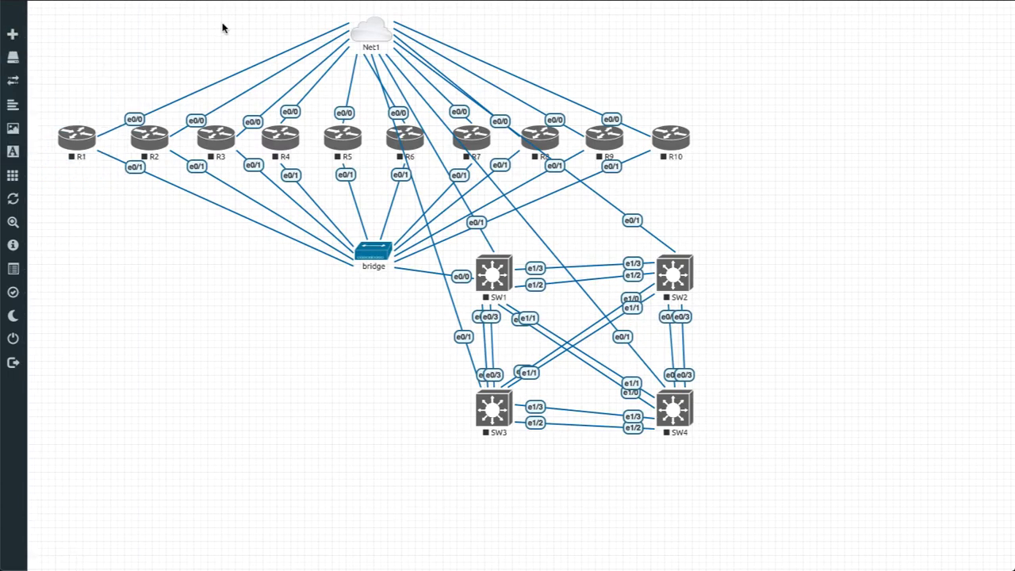
right_click(363, 31)
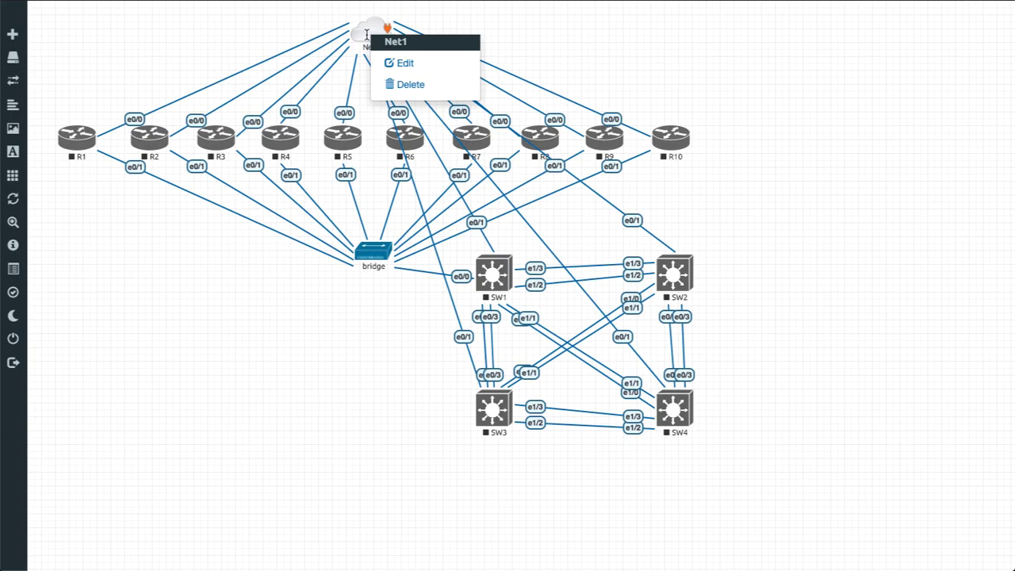
left_click(412, 67)
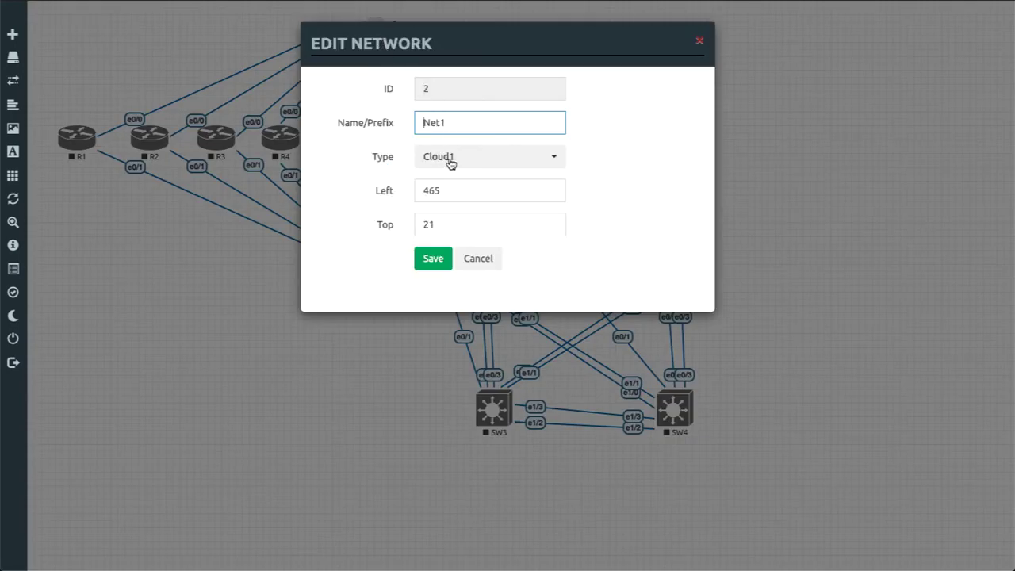
left_click(478, 262)
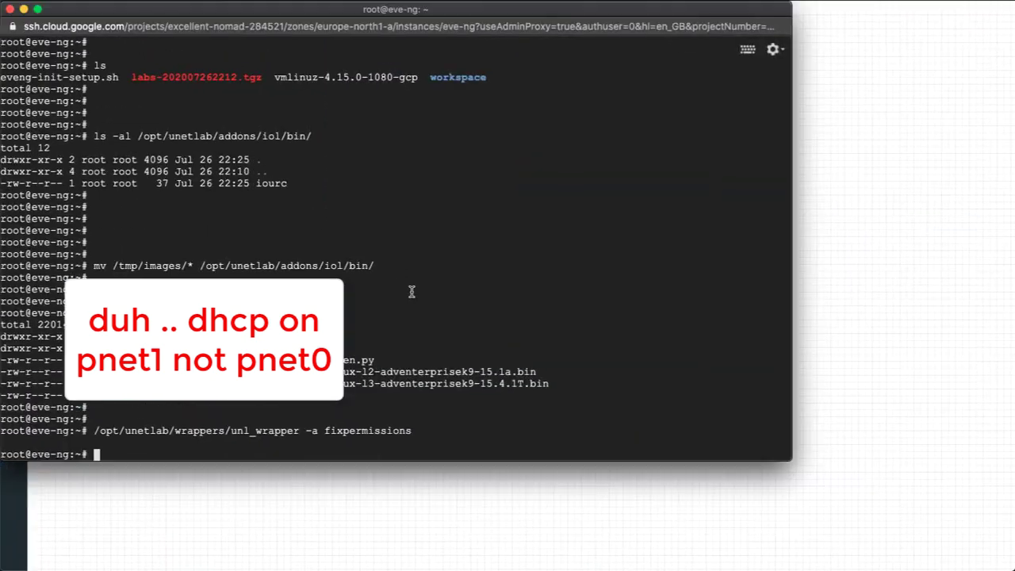
Run ifconfig and copy pnet1's HWaddr and inet address 192.168.255.254, then return to EVE-NG.
key("Return")
key("Return")
key("Return")
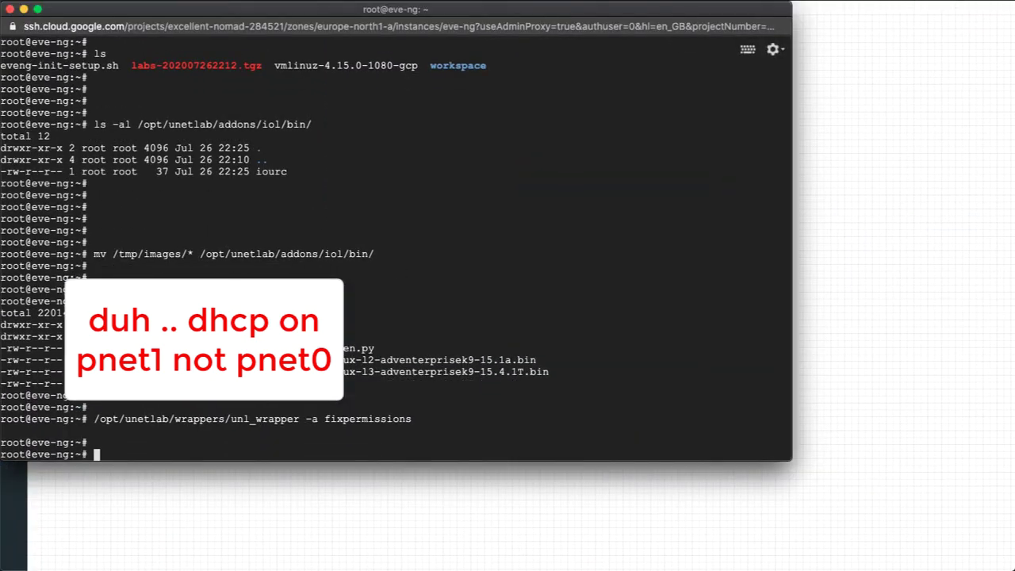
type("ifconfig")
key("Return")
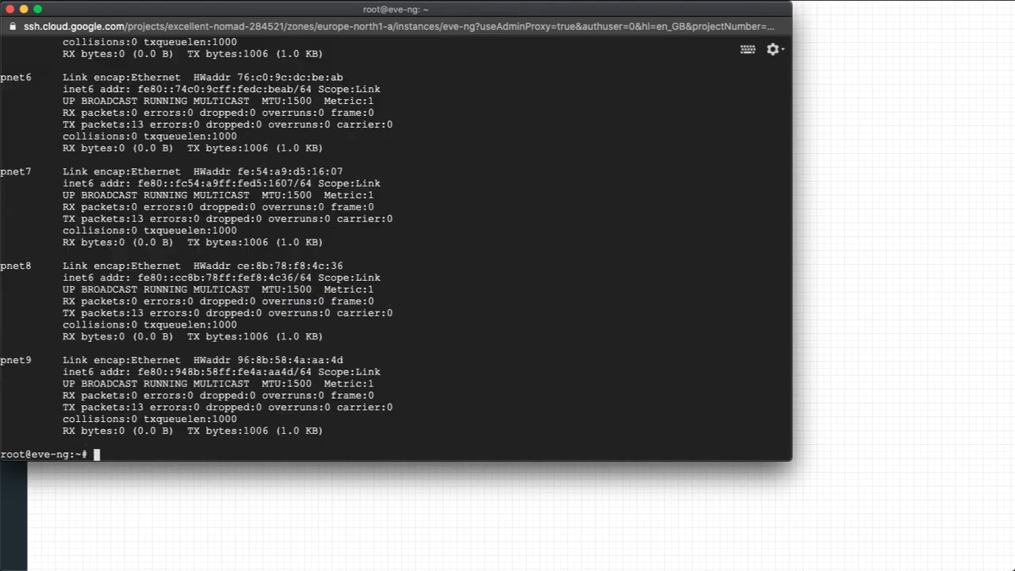
scroll(257, 232, "up", 15)
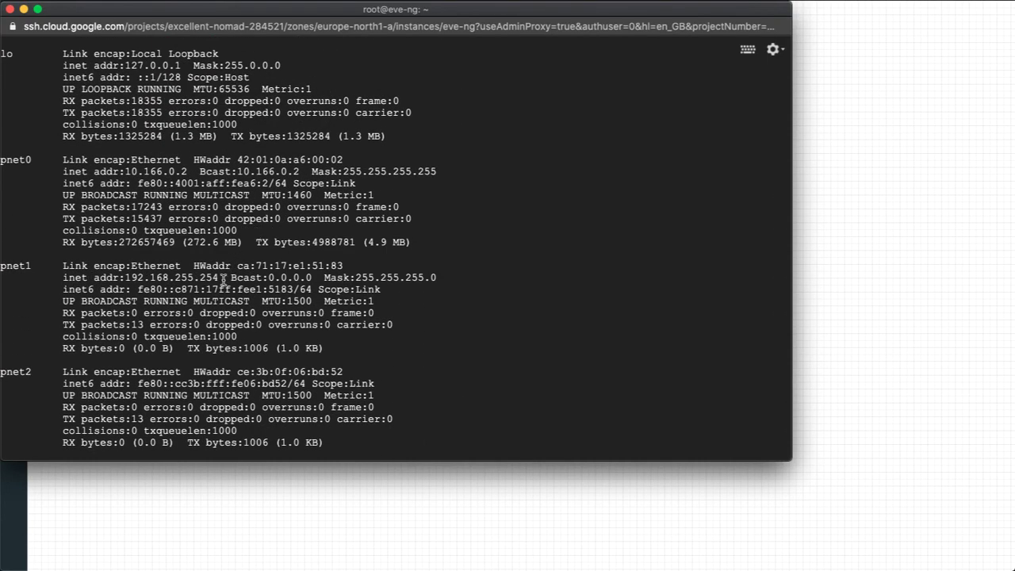
left_click_drag(222, 278, 183, 266)
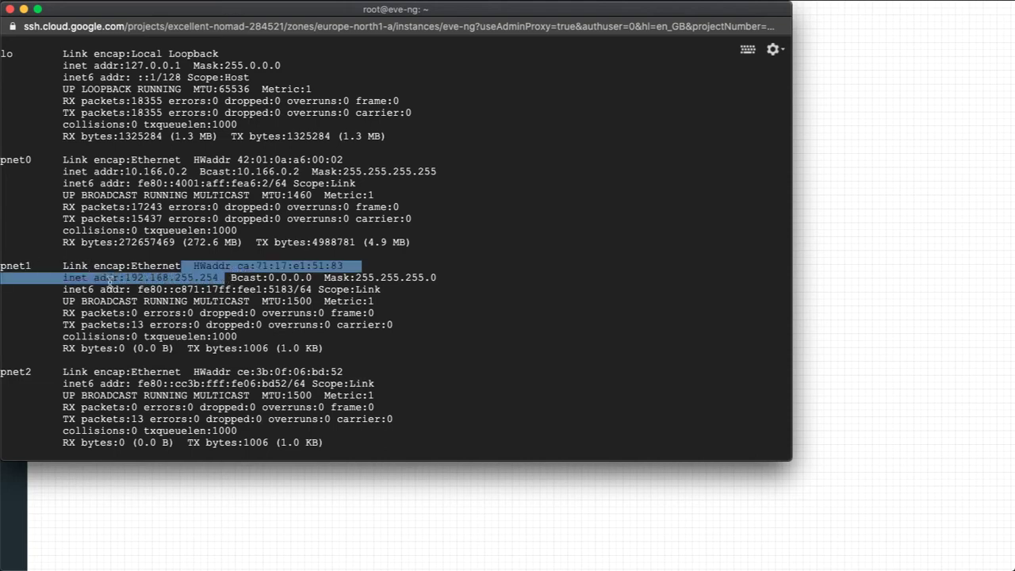
key("super+c")
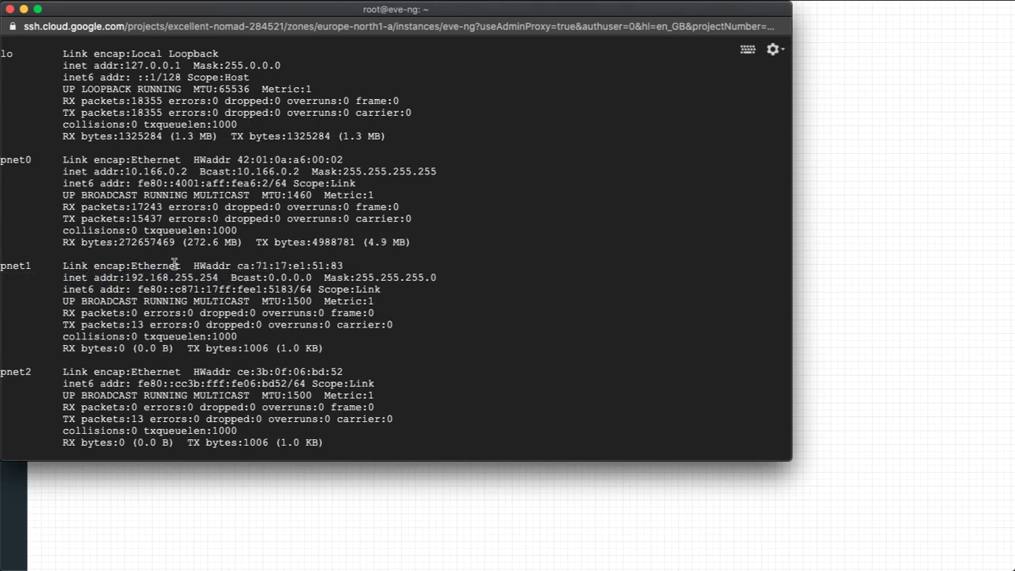
scroll(214, 306, "down", 20)
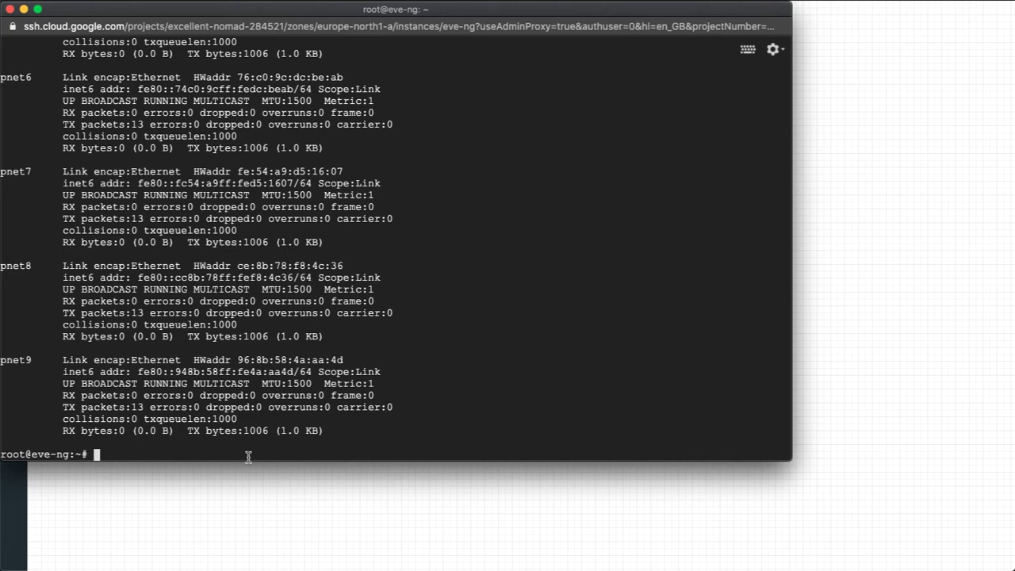
left_click(231, 479)
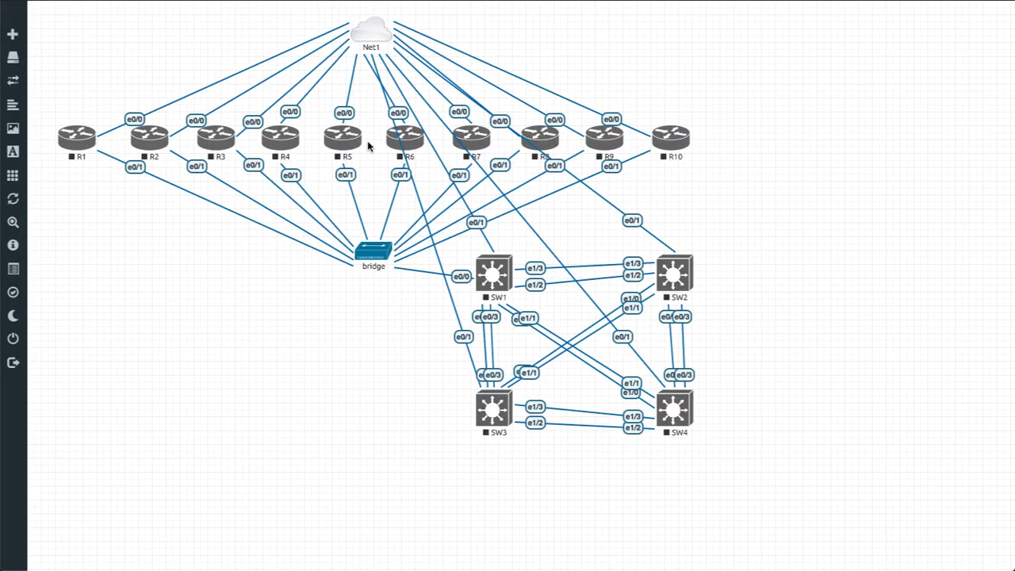
Switch the topology to a dark theme and start routers R1 and R2.
left_click(9, 318)
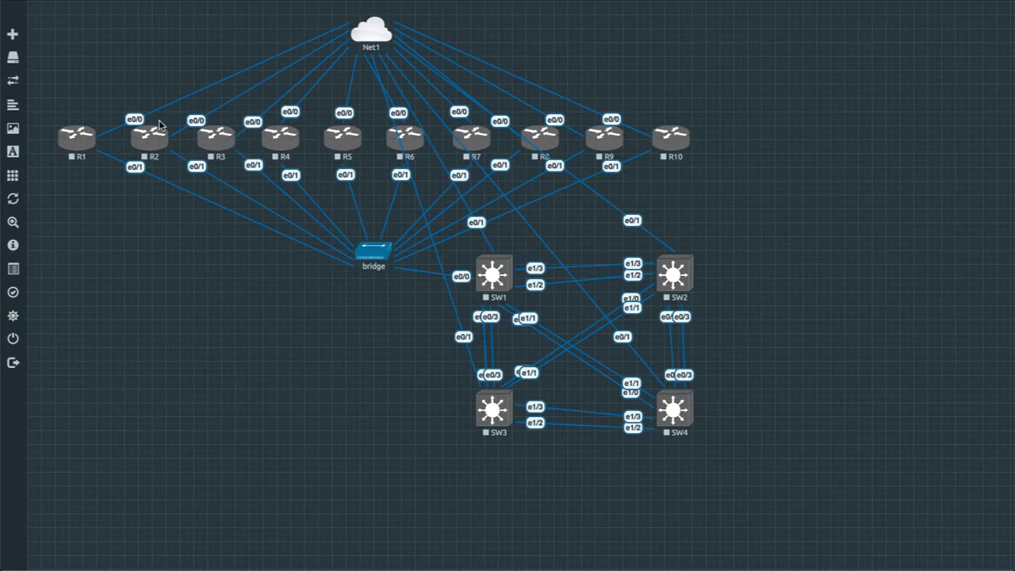
right_click(84, 146)
left_click(105, 174)
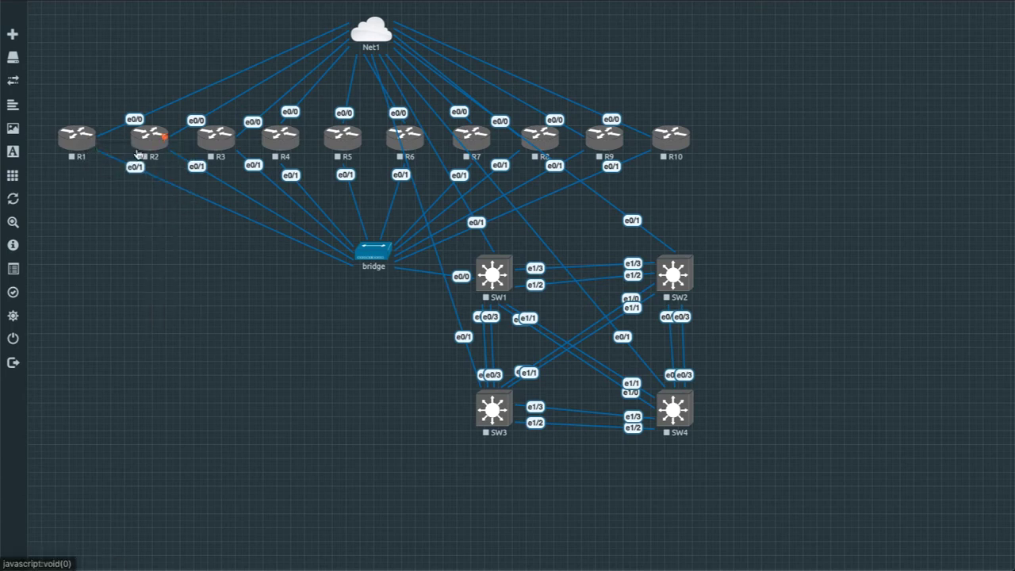
right_click(147, 153)
left_click(173, 177)
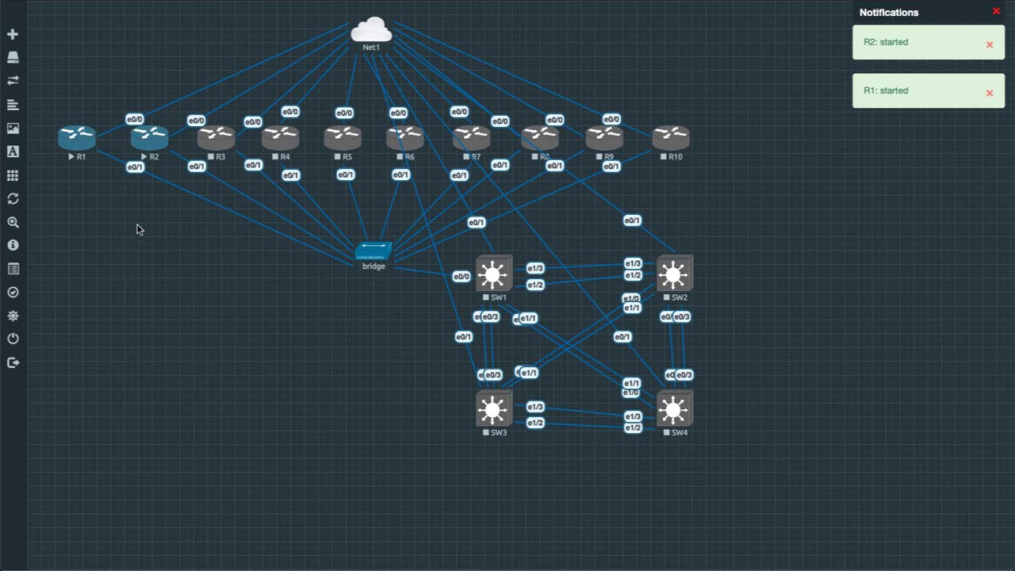
Open telnet consoles to R1 and R2 in iTerm.app.
left_click(85, 150)
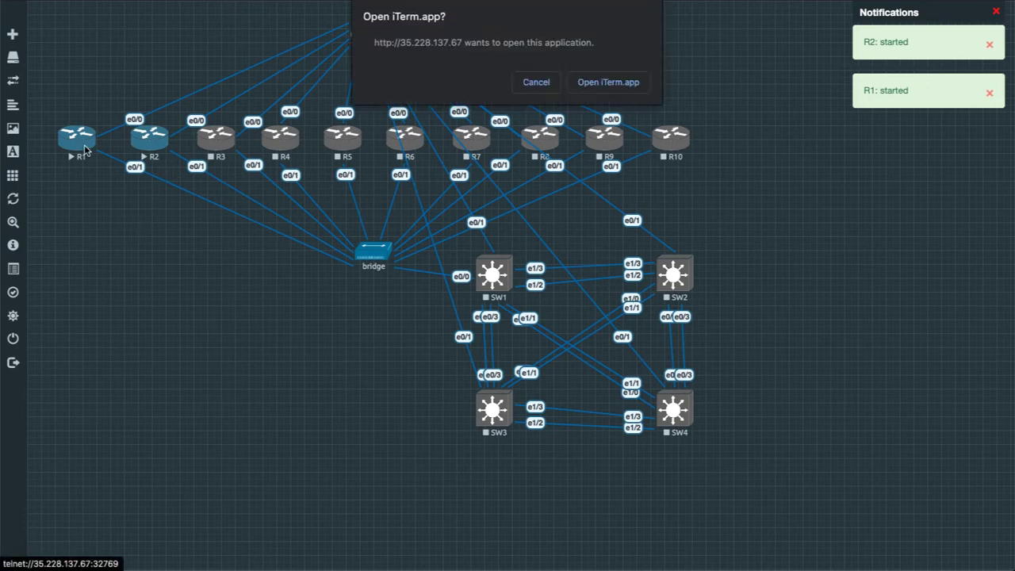
left_click(590, 95)
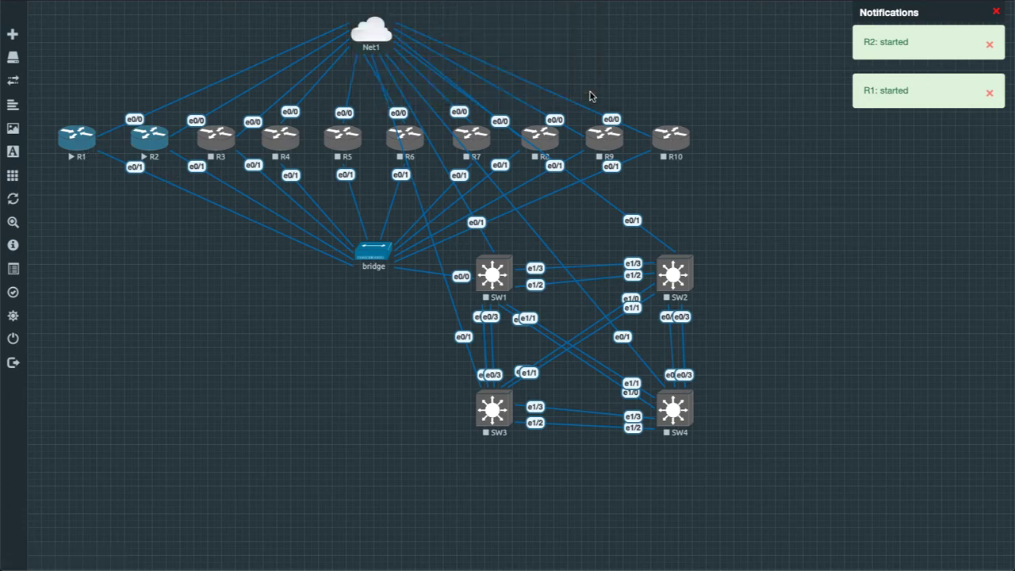
left_click(142, 143)
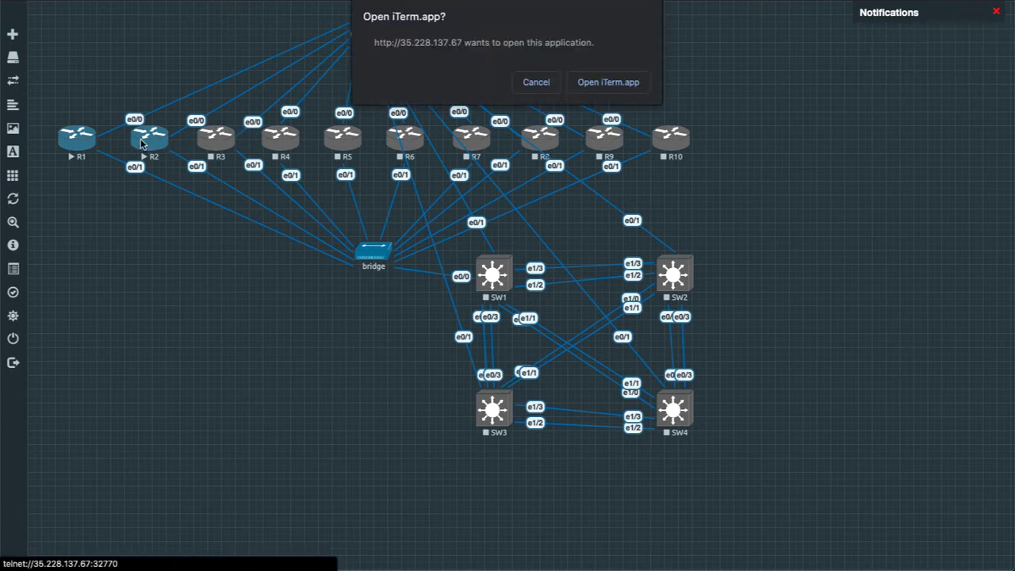
left_click(601, 82)
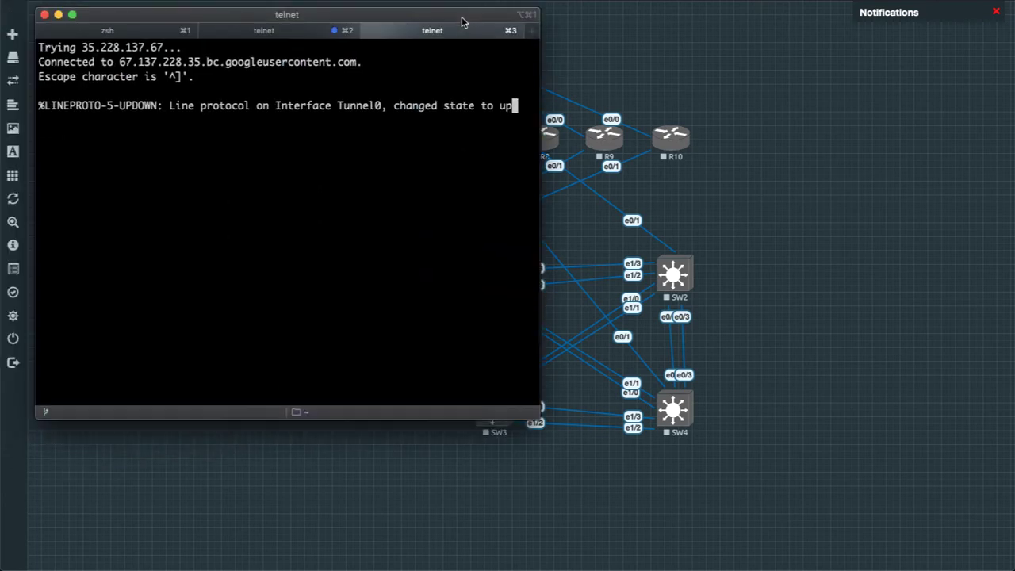
Move and enlarge the iTerm window, then wake the R2 and R1 consoles to their prompts.
left_click_drag(460, 19, 432, 14)
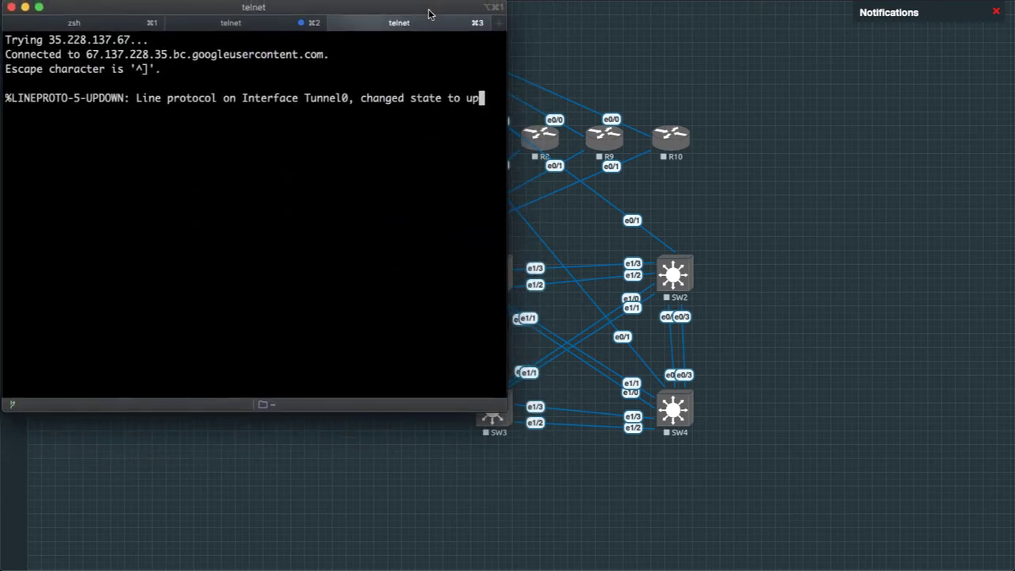
left_click_drag(505, 407, 589, 503)
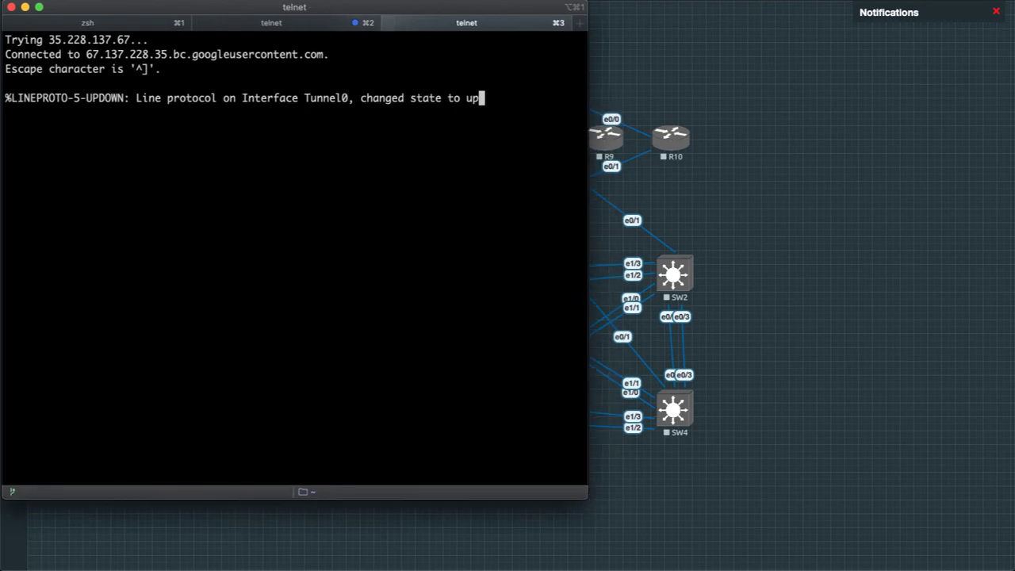
key("Return")
key("Return")
key("Return")
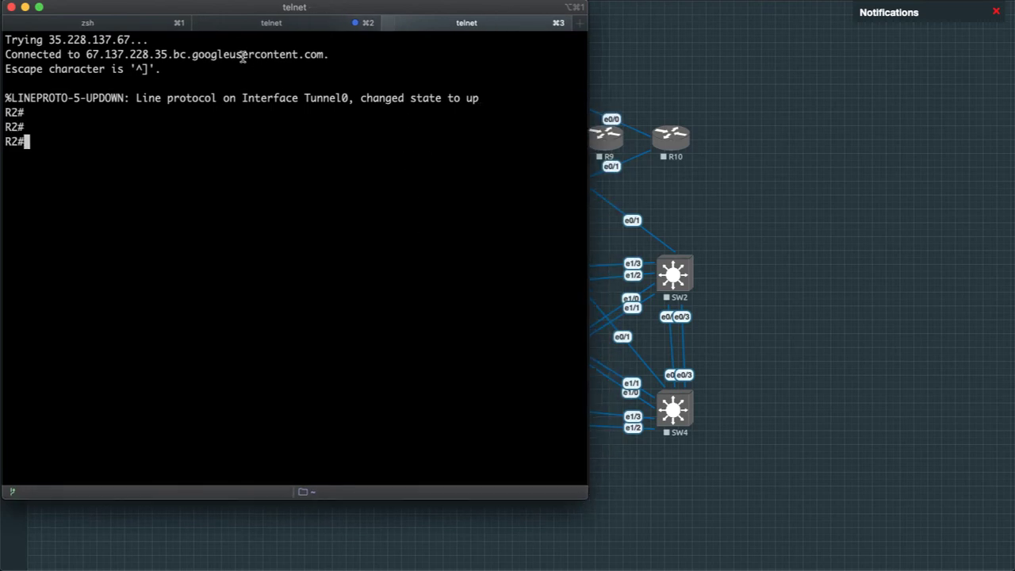
left_click(272, 24)
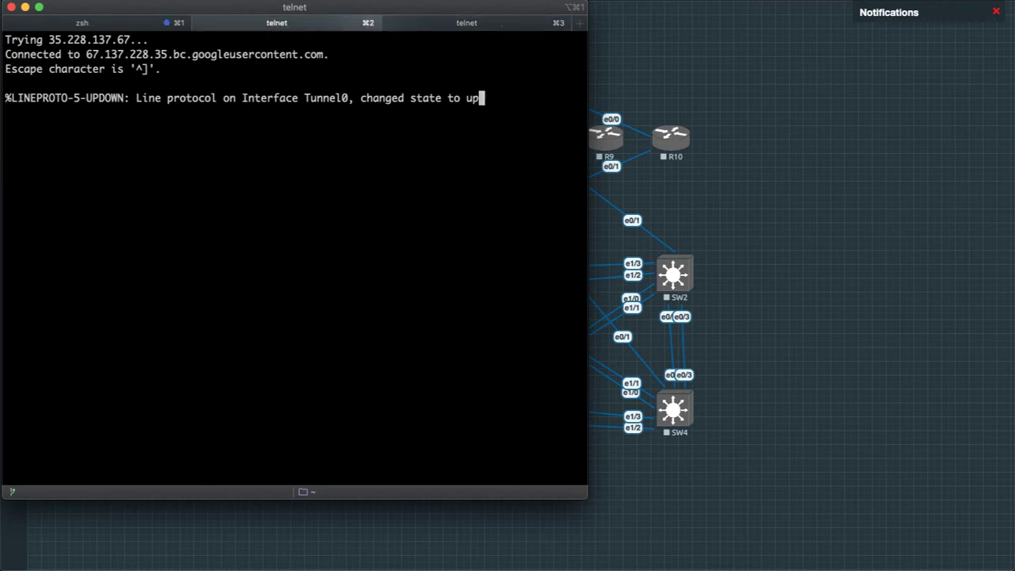
key("Return")
key("Return")
key("Return")
key("Return")
key("Return")
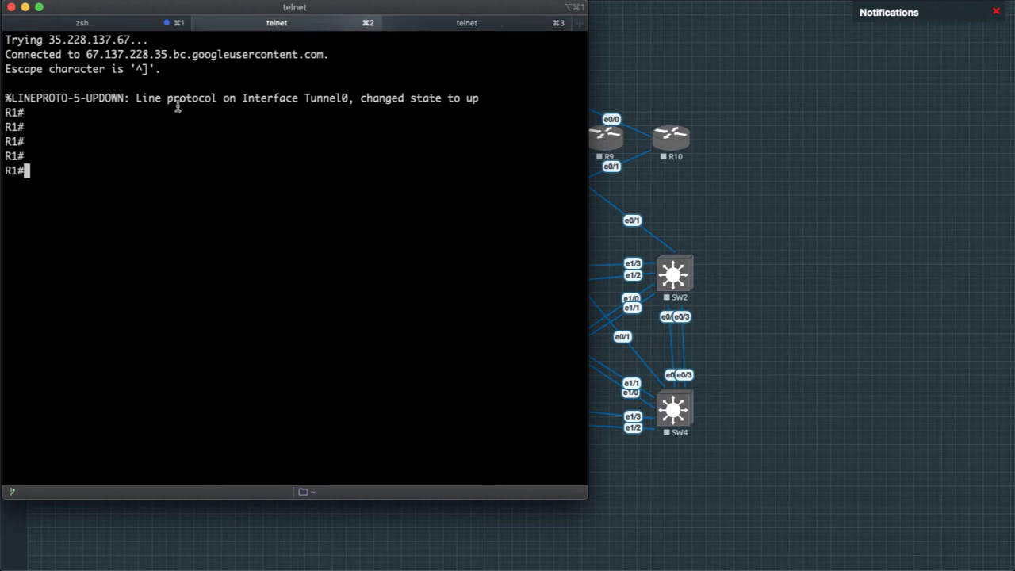
Clear the local shell, then list R1's interface addresses with sh ip int bri.
left_click(119, 26)
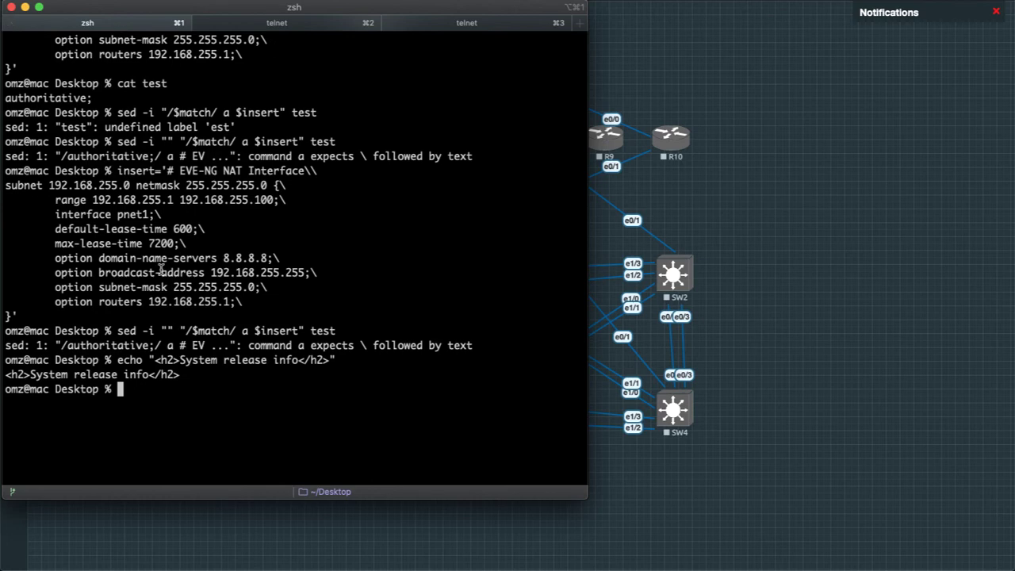
key("Return")
key("Return")
key("Return")
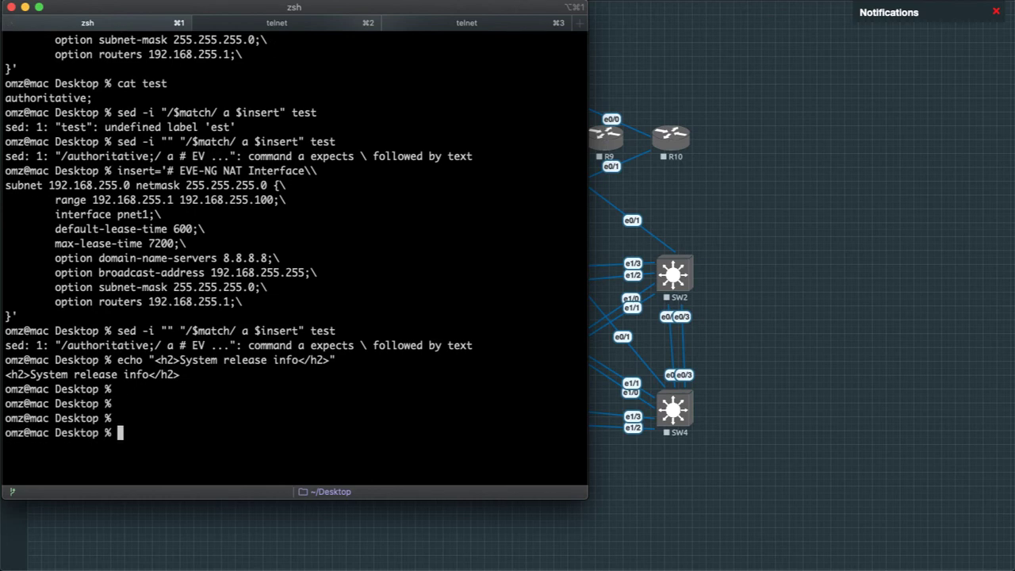
type("clear")
key("Return")
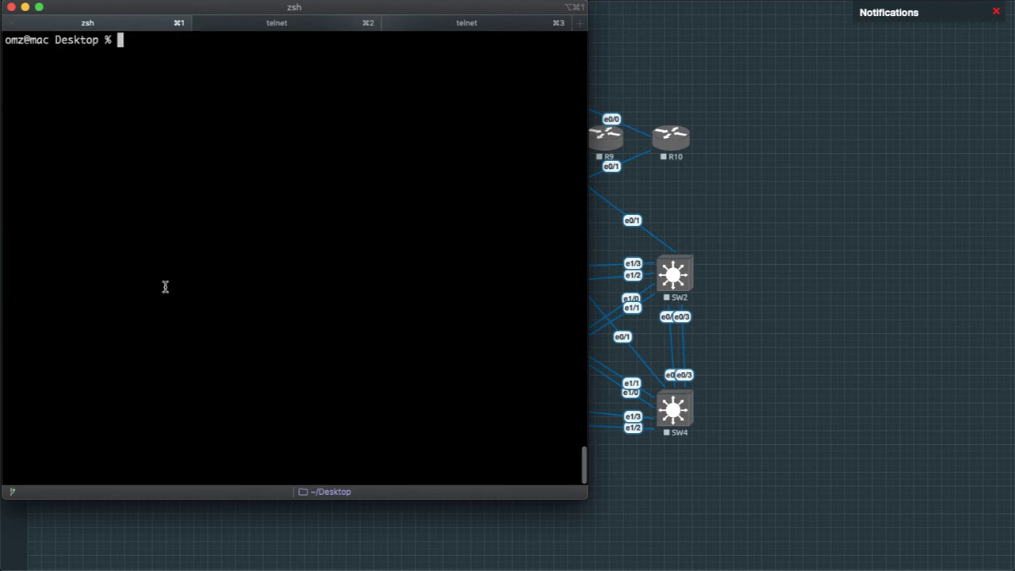
left_click(291, 29)
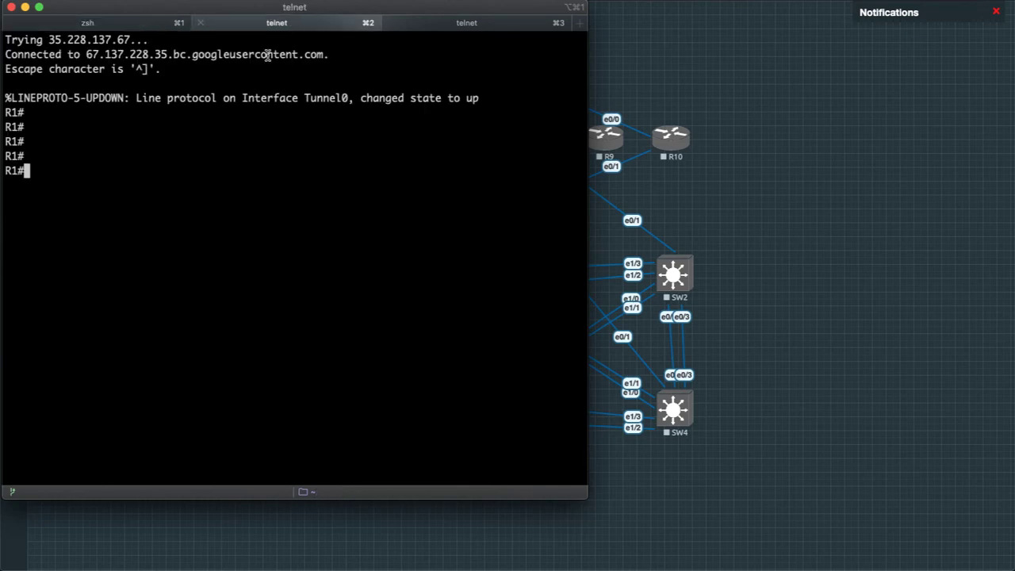
type("sh ip int bri")
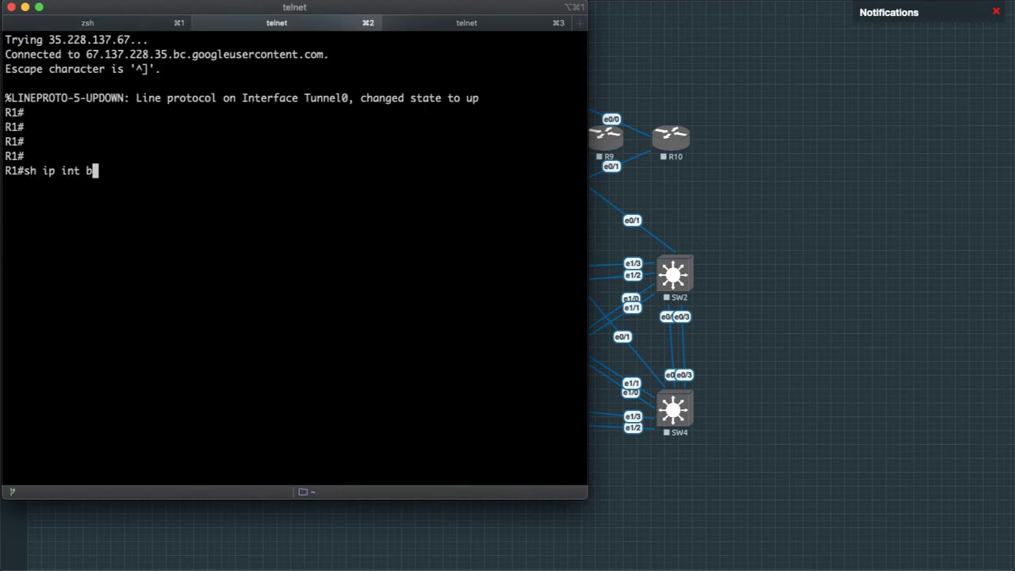
key("Return")
Set R1's Ethernet0/0 to get its address by DHCP and bring it up.
type("conf t")
key("Return")
type("int")
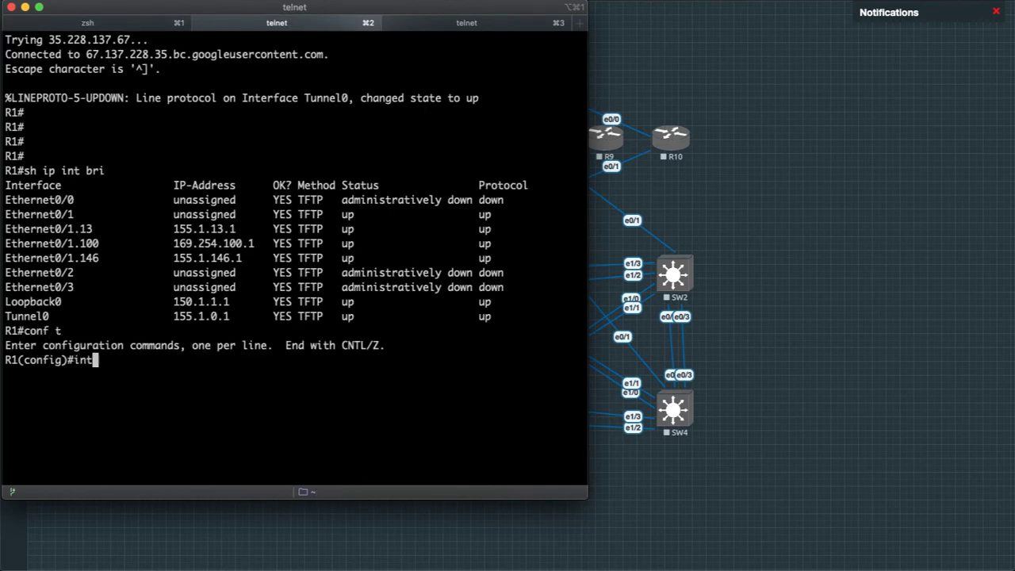
type(" e0/0/")
key("Return")
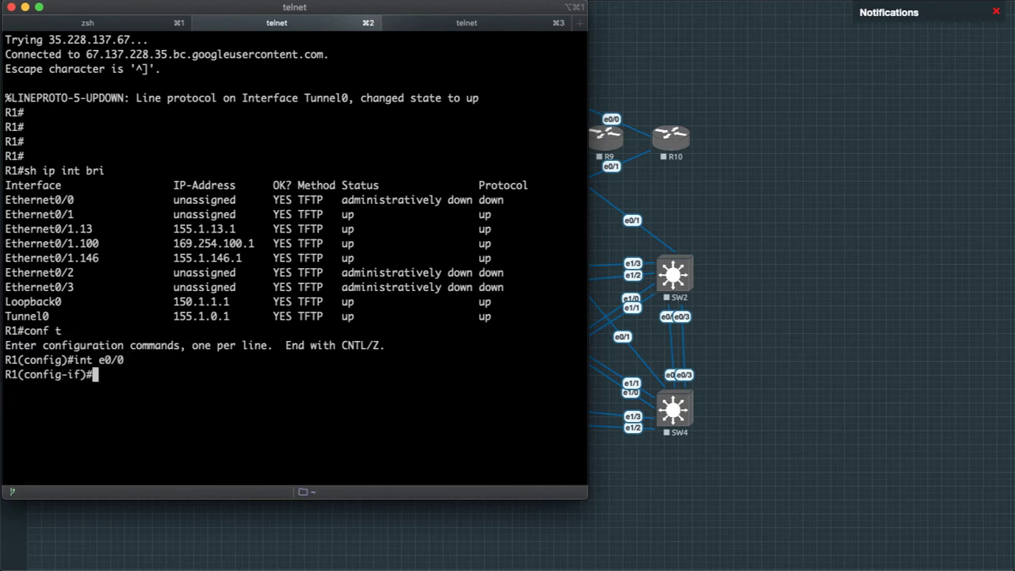
type("ip add dhcp")
key("Return")
type("no sh")
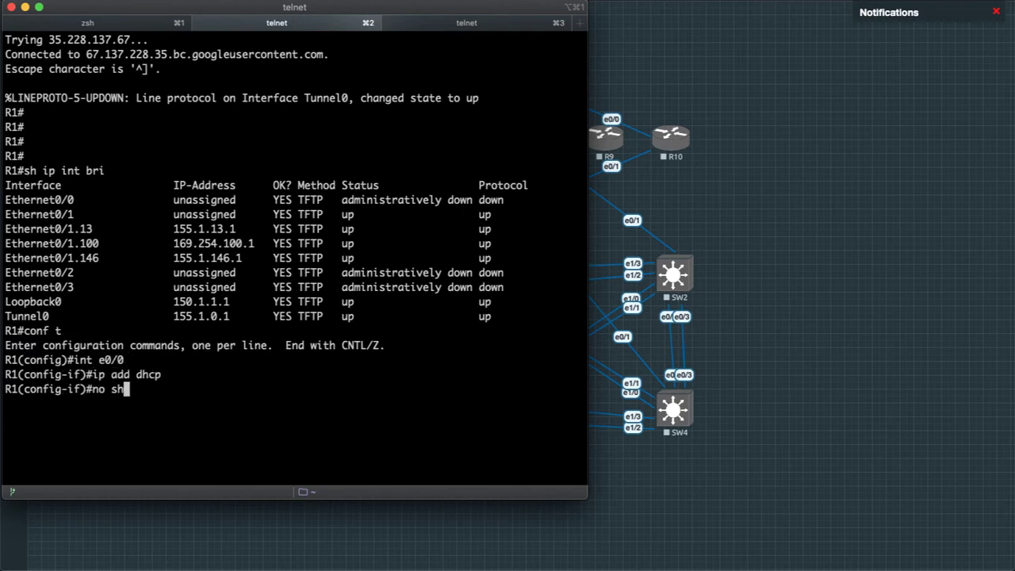
key("Return")
key("Return")
key("Return")
key("Return")
Set R2's Ethernet0/0 to DHCP, enable it, and return to the R1 console.
left_click(438, 28)
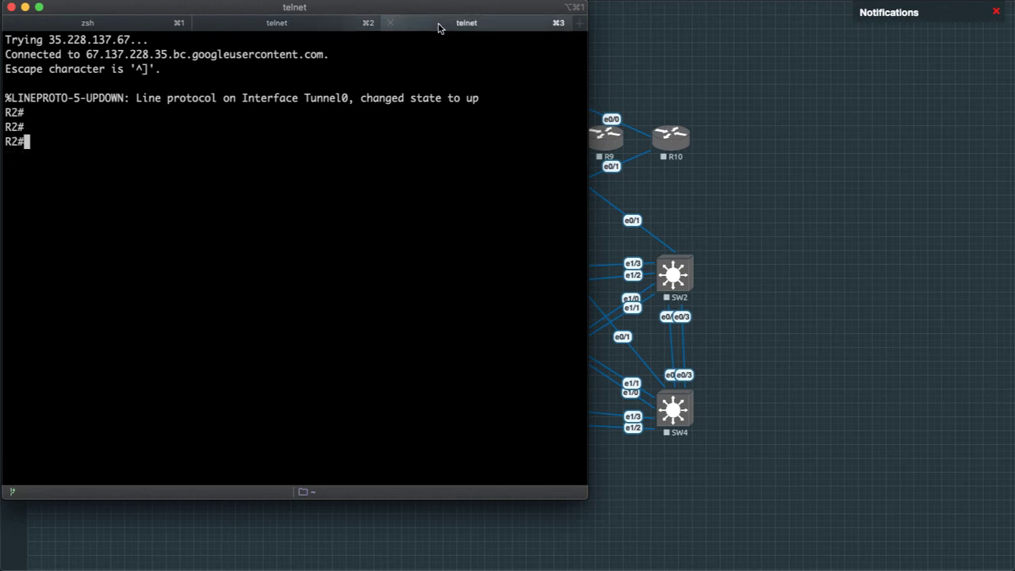
type("conf t")
key("Return")
type("int e0/0")
key("Return")
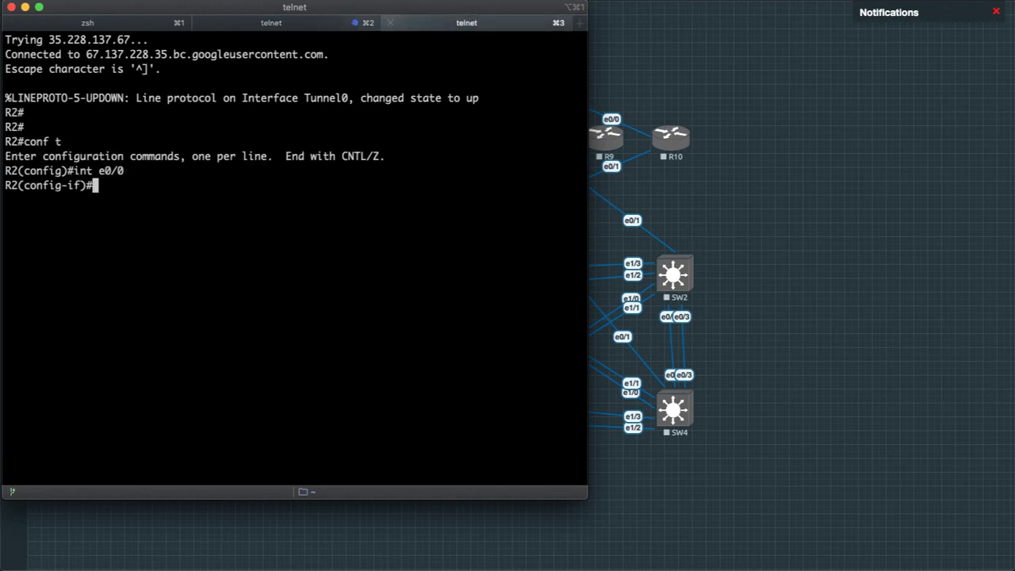
type("ip add dhcp")
key("Return")
type("no sh")
key("Return")
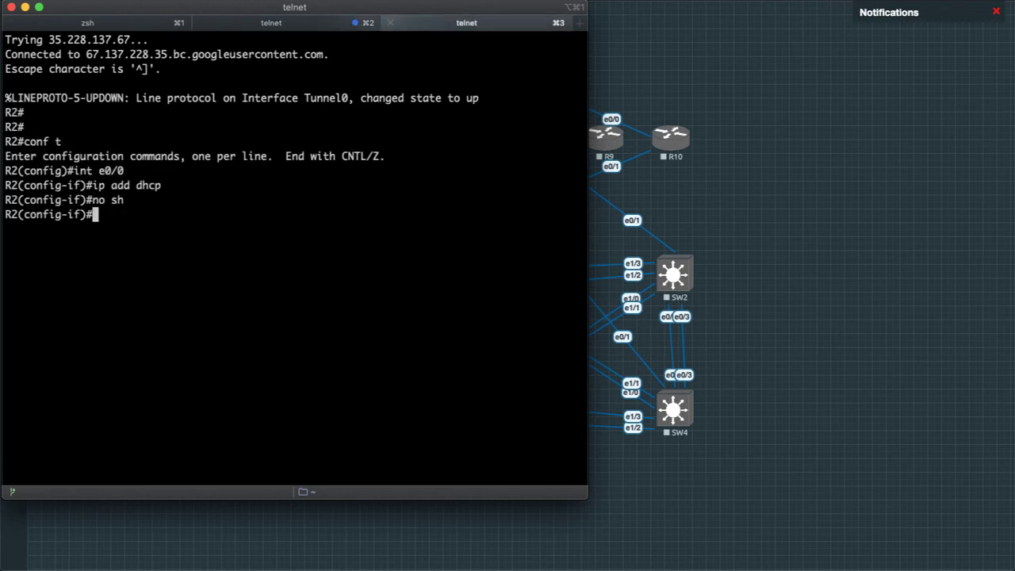
type("exit")
key("Return")
key("Return")
key("Return")
left_click(290, 28)
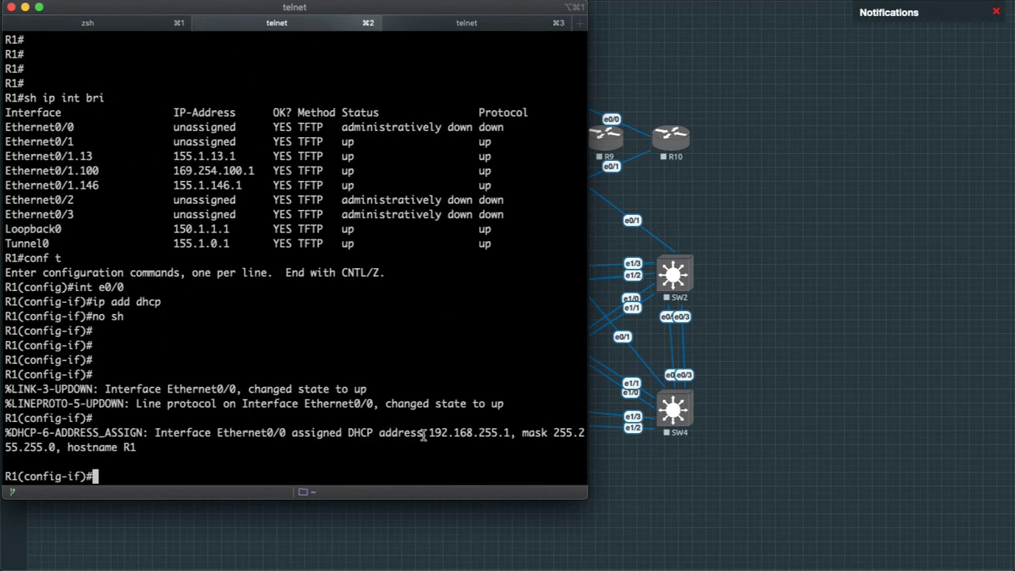
Verify R1 got 192.168.255.1 and R2 got 192.168.255.2, then copy the VM's IP 35.228.137.67.
left_click_drag(424, 437, 516, 433)
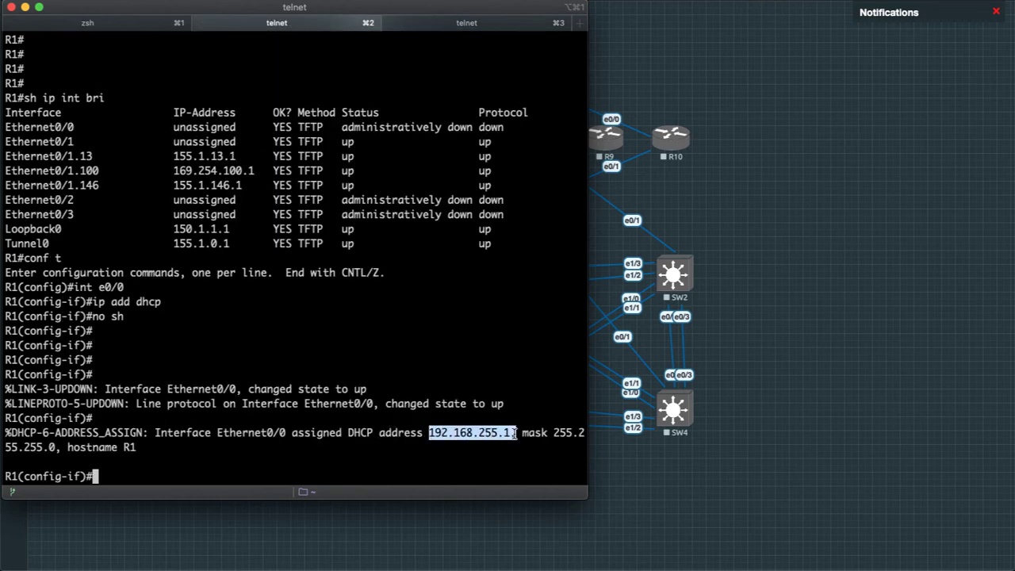
left_click(261, 436)
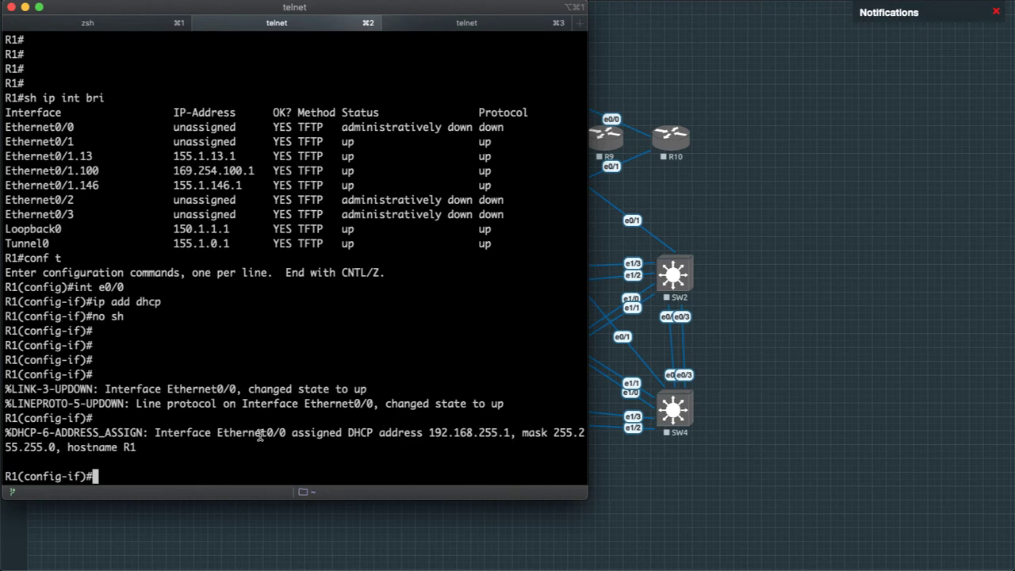
left_click(468, 25)
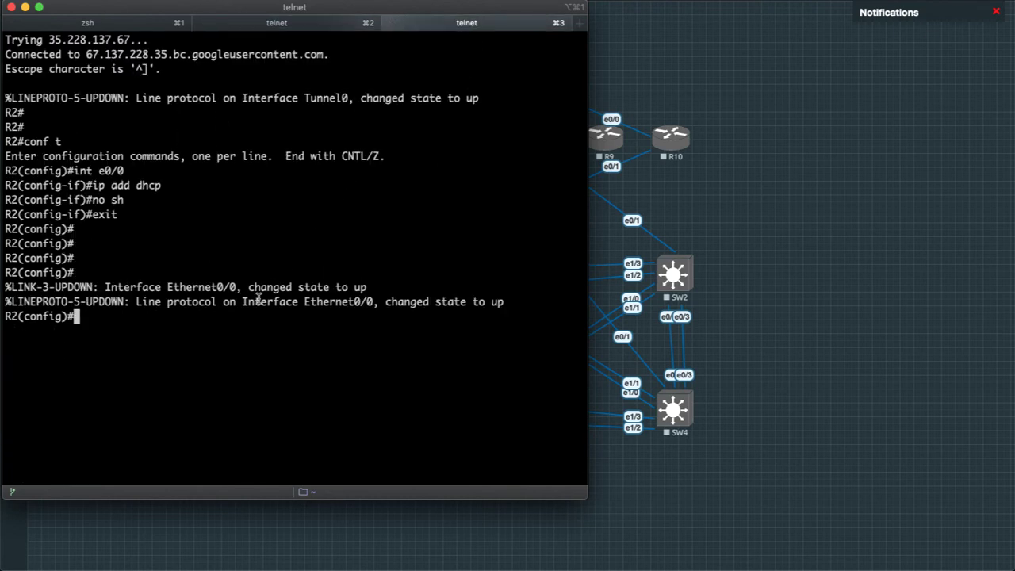
key("Return")
key("Return")
key("Return")
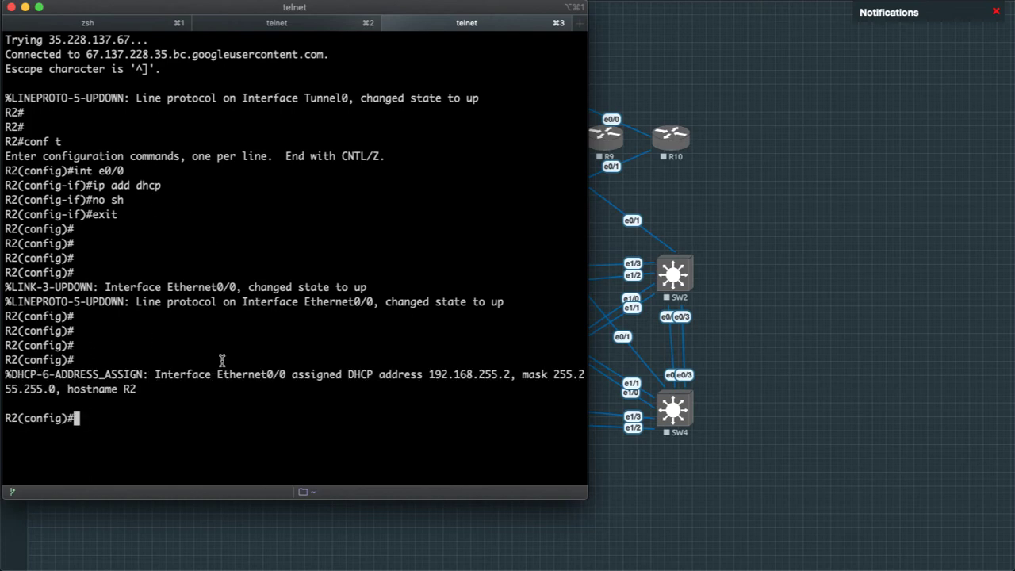
left_click_drag(429, 374, 522, 374)
left_click(294, 402)
left_click_drag(49, 41, 133, 40)
key("super+c")
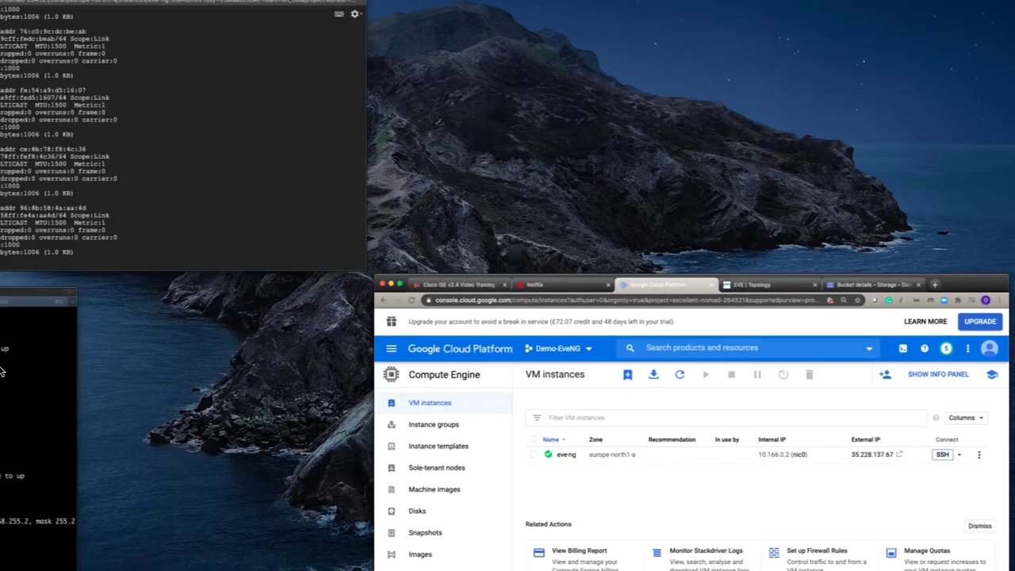
left_click(3, 371)
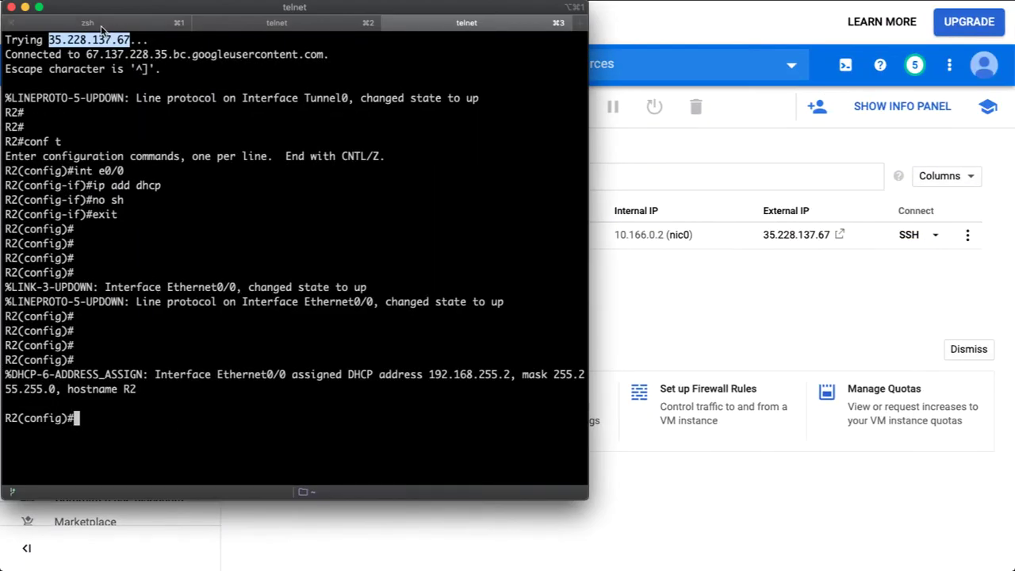
left_click(101, 28)
key("Return")
key("Return")
key("Return")
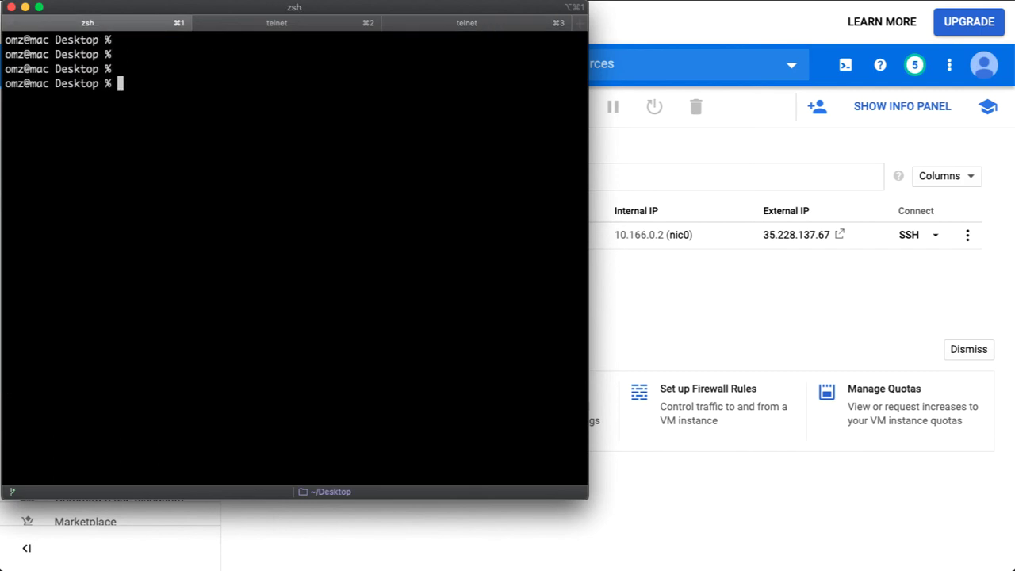
type("ssh root")
key("BackSpace")
key("BackSpace")
key("BackSpace")
type("oot@")
key("super+v")
key("Return")
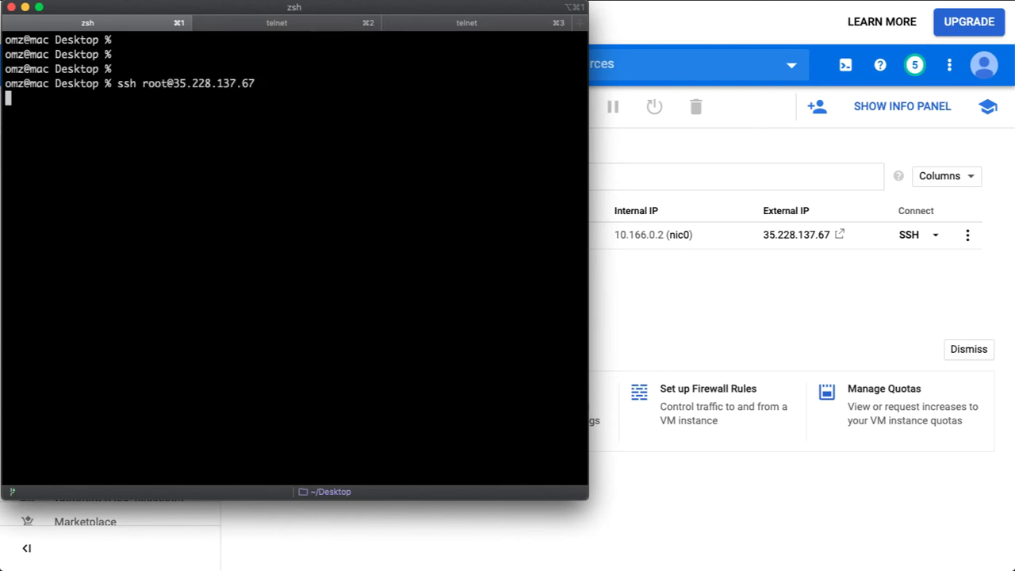
Accept the VM's host key, log in with the root password, then exit.
type("yes")
key("Return")
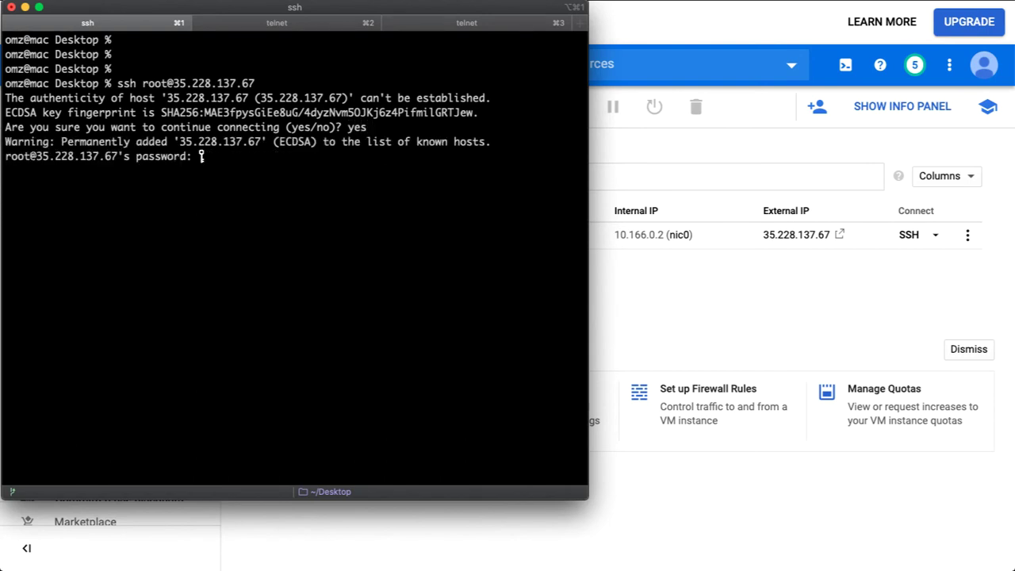
key("Return")
key("Return")
key("Return")
key("Return")
key("Return")
key("Return")
key("Return")
key("Return")
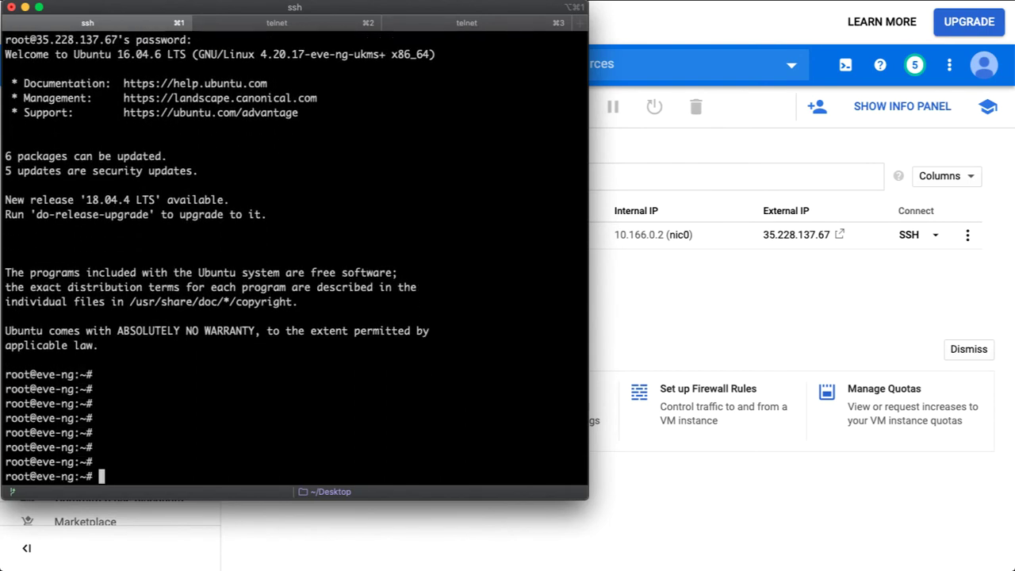
type("exit")
key("Return")
key("Return")
key("Return")
key("Return")
key("Return")
key("Return")
key("Return")
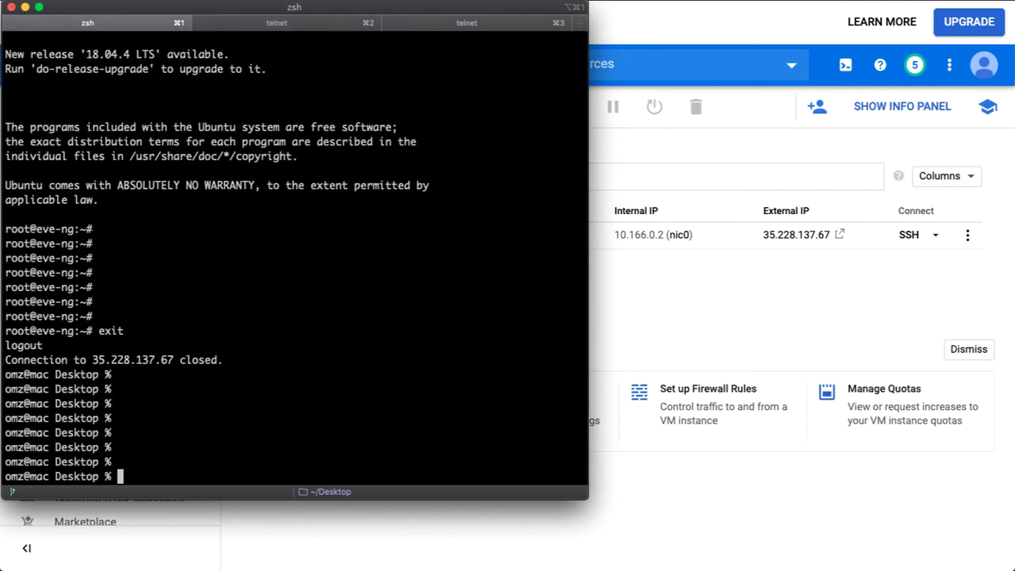
type("ssh")
key("Tab")
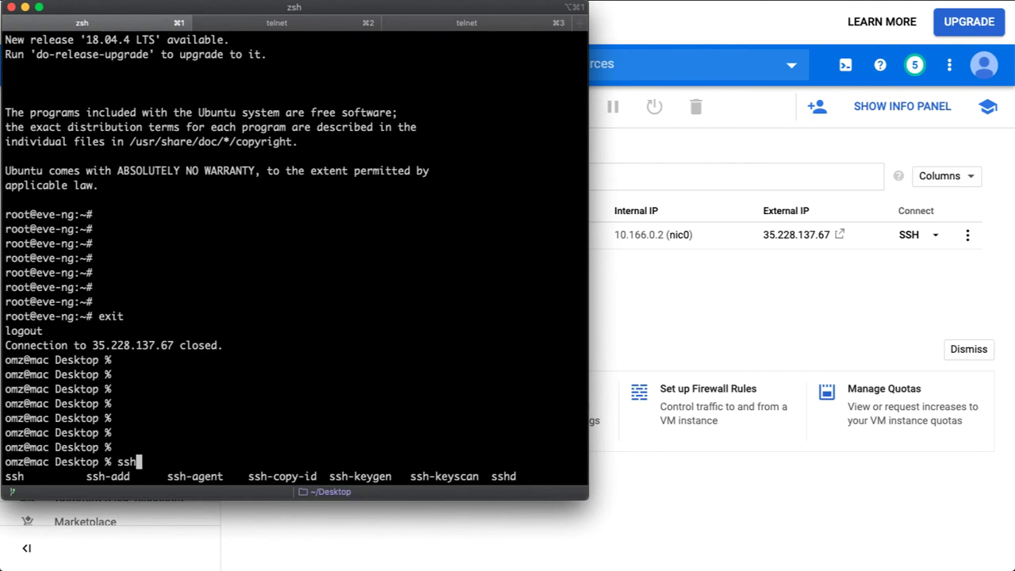
type("-cop")
key("Tab")
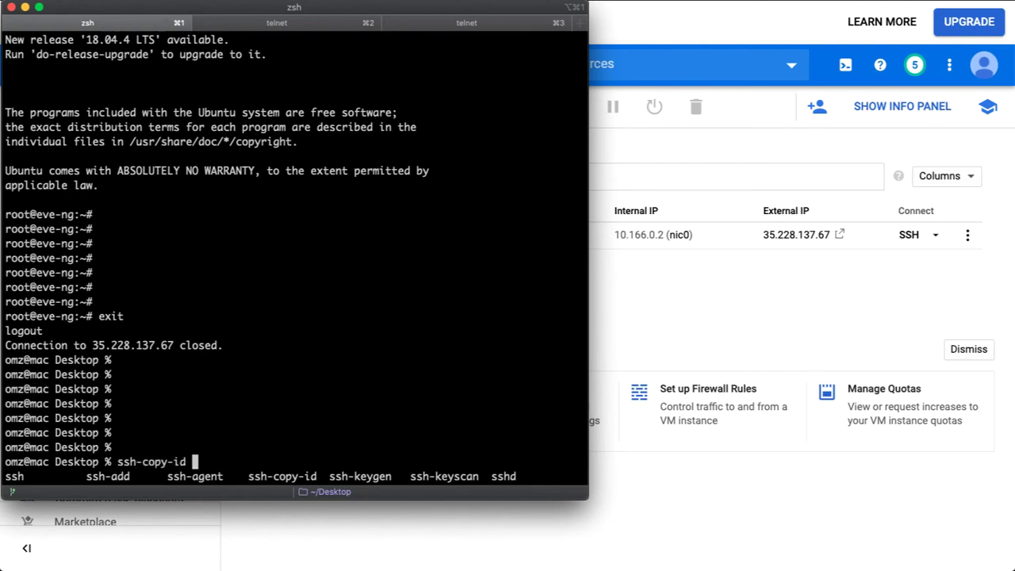
type("root@")
key("super+v")
key("Return")
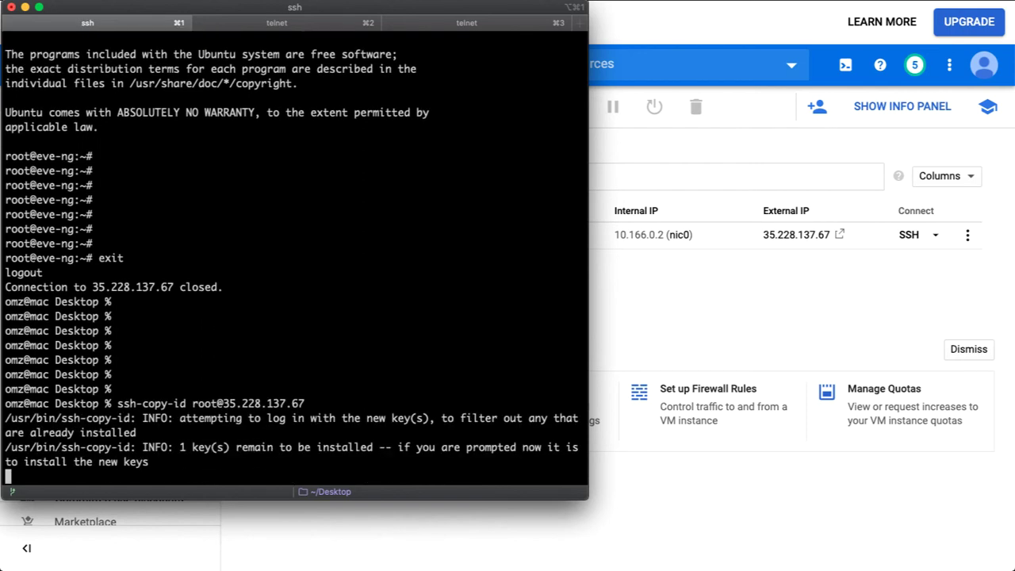
key("Return")
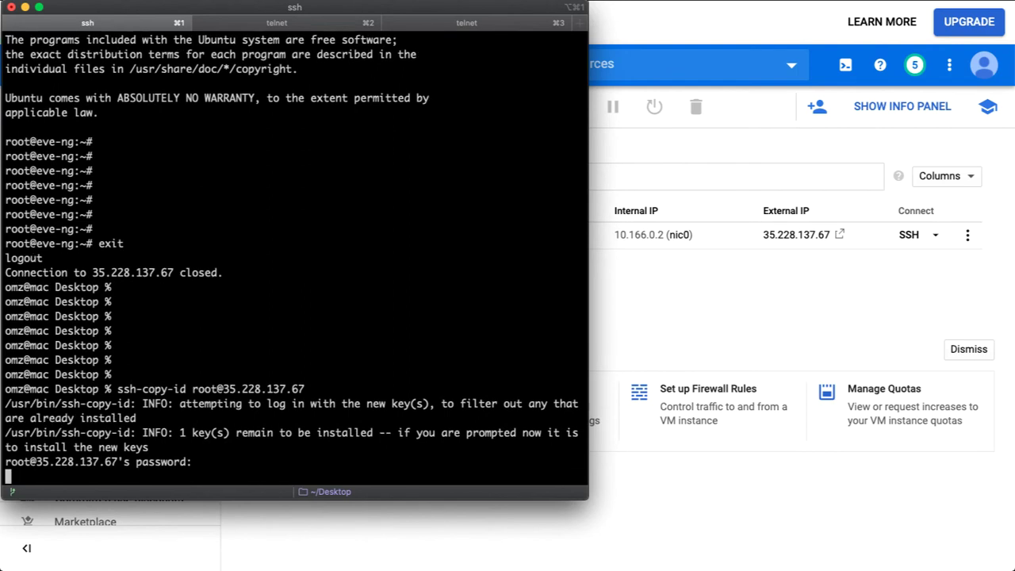
key("Return")
key("Return")
key("Return")
key("Return")
key("Return")
key("Return")
key("Return")
key("Return")
key("Return")
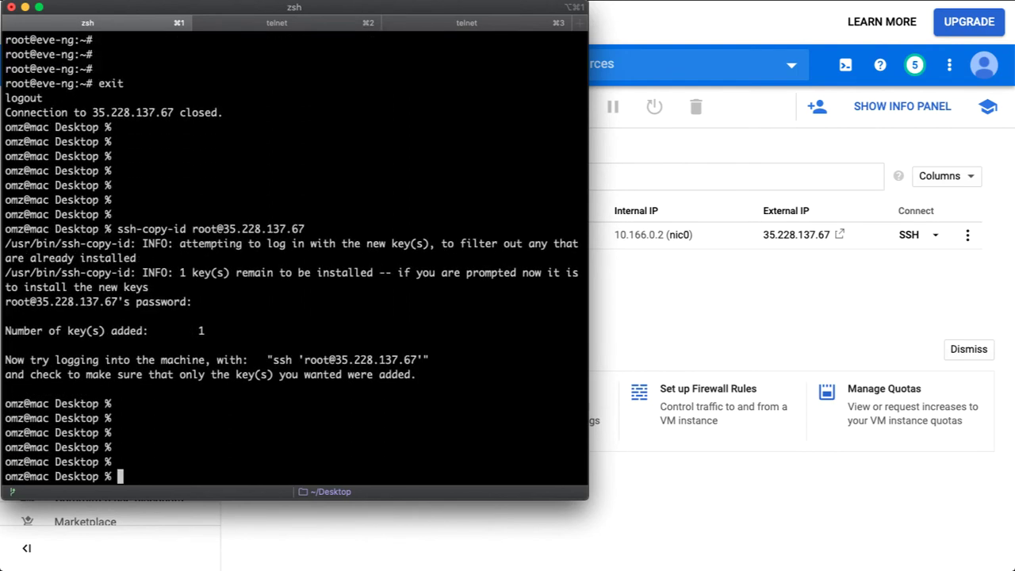
key("Up")
key("Up")
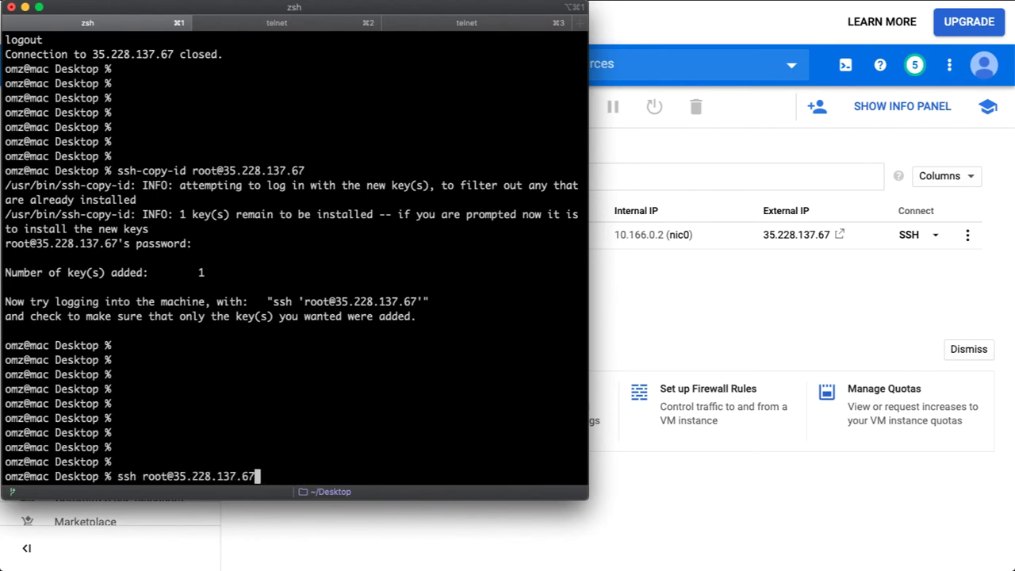
key("Return")
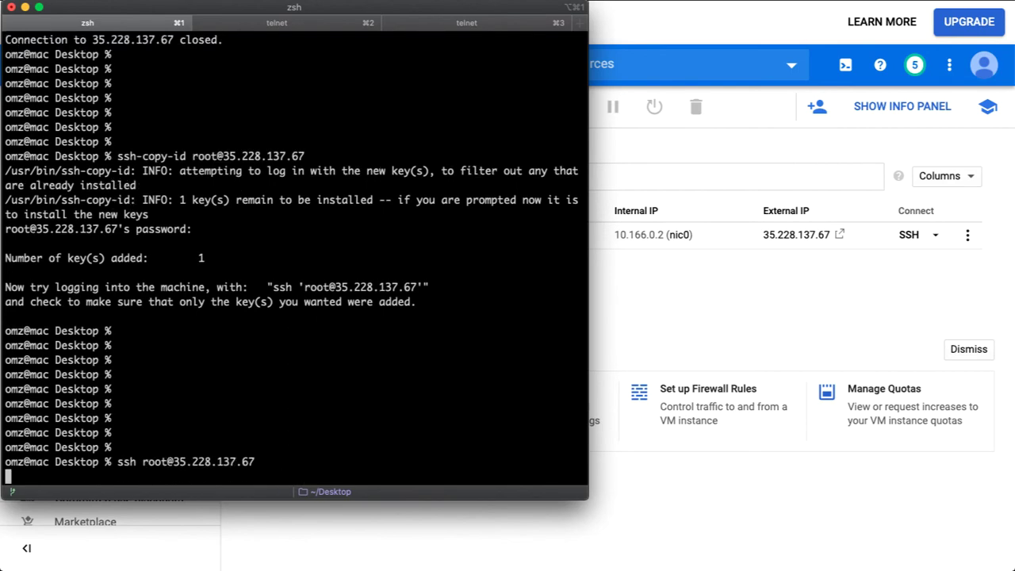
key("Return")
key("Return")
key("Return")
key("Return")
key("Return")
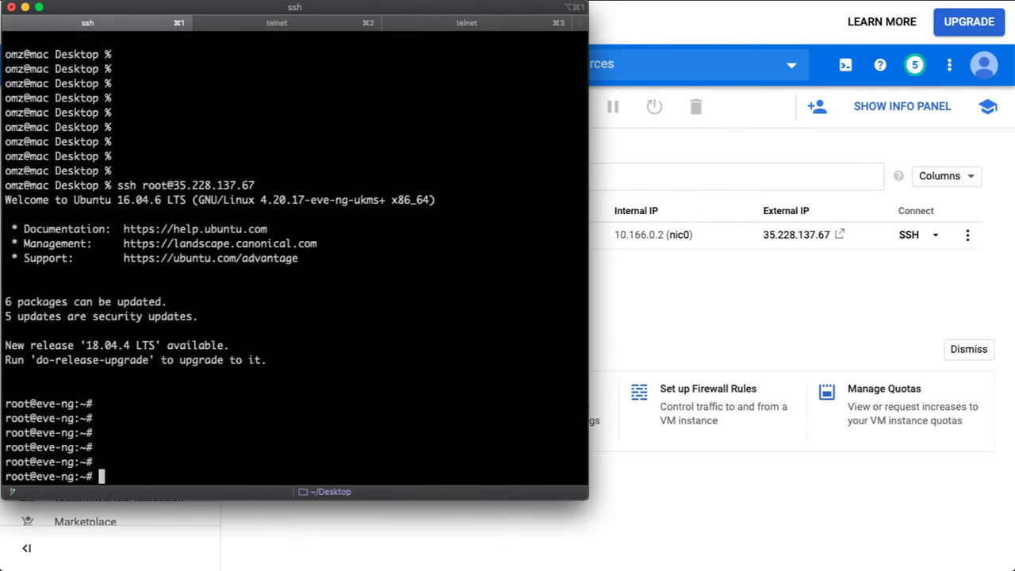
key("Return")
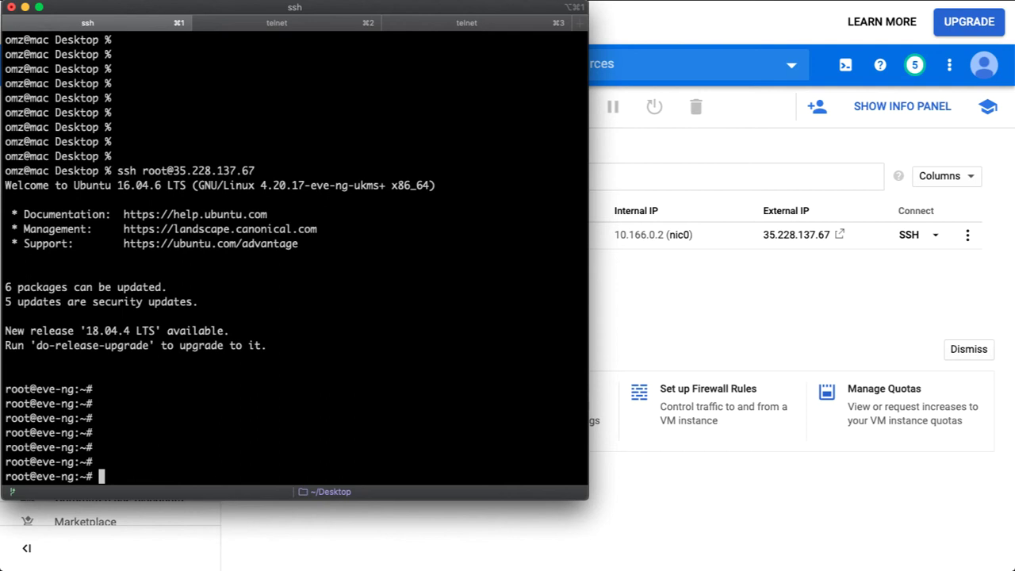
type("exit")
key("Return")
key("Return")
key("Return")
key("Return")
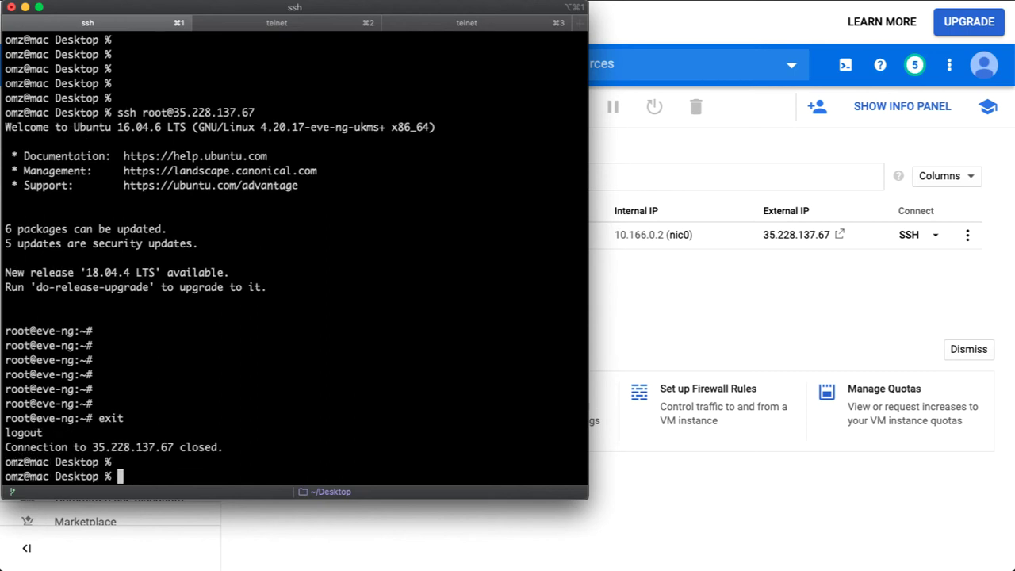
key("Up")
key("Return")
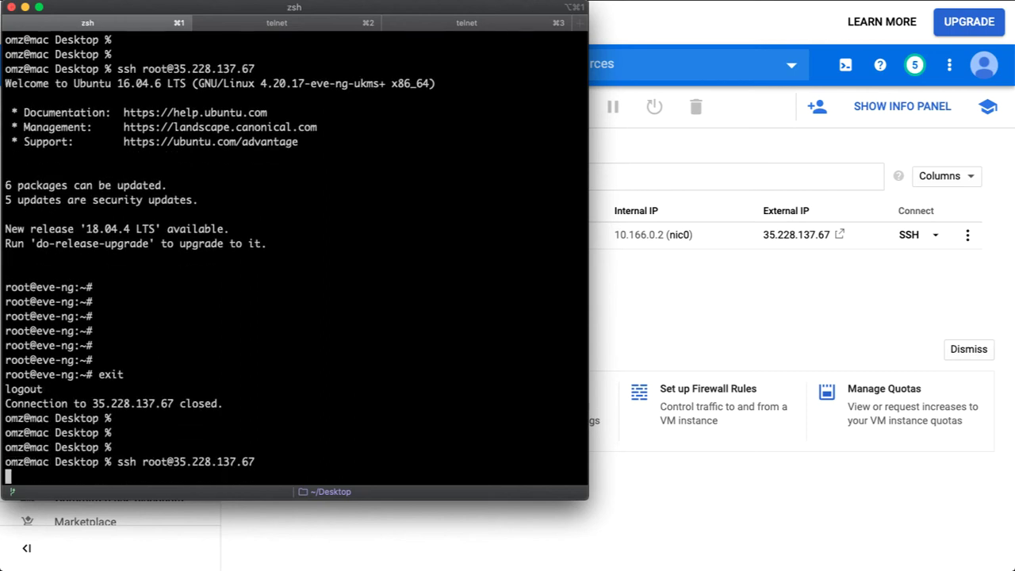
key("Return")
key("Return")
key("Return")
key("Return")
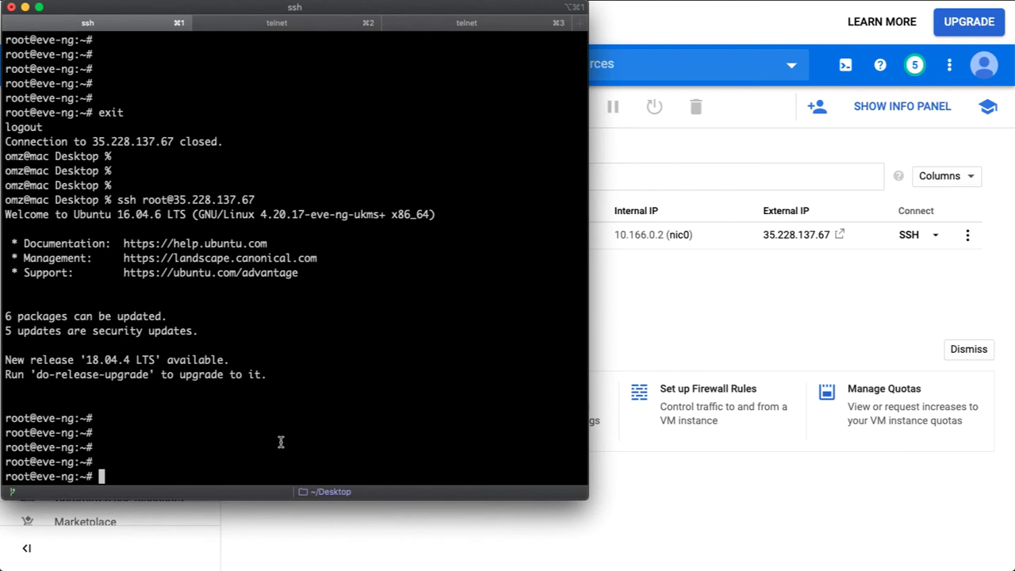
Ping 192.168.255.1 and 192.168.255.2 from the VM, stopping each with Ctrl+C.
type("ping 192.168")
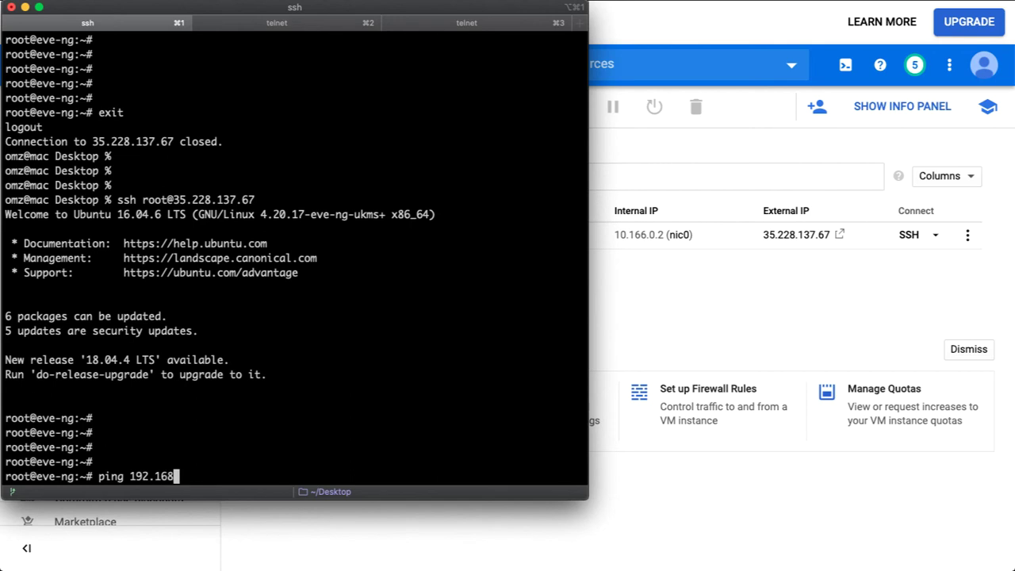
type(".255.1")
key("Return")
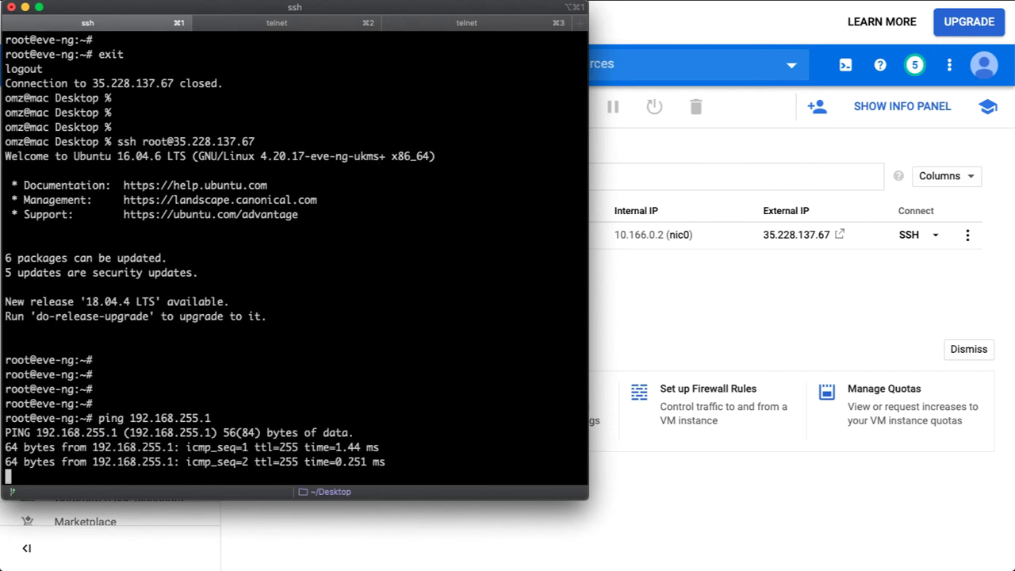
key("ctrl+c")
key("Up")
key("BackSpace")
type("2")
key("Return")
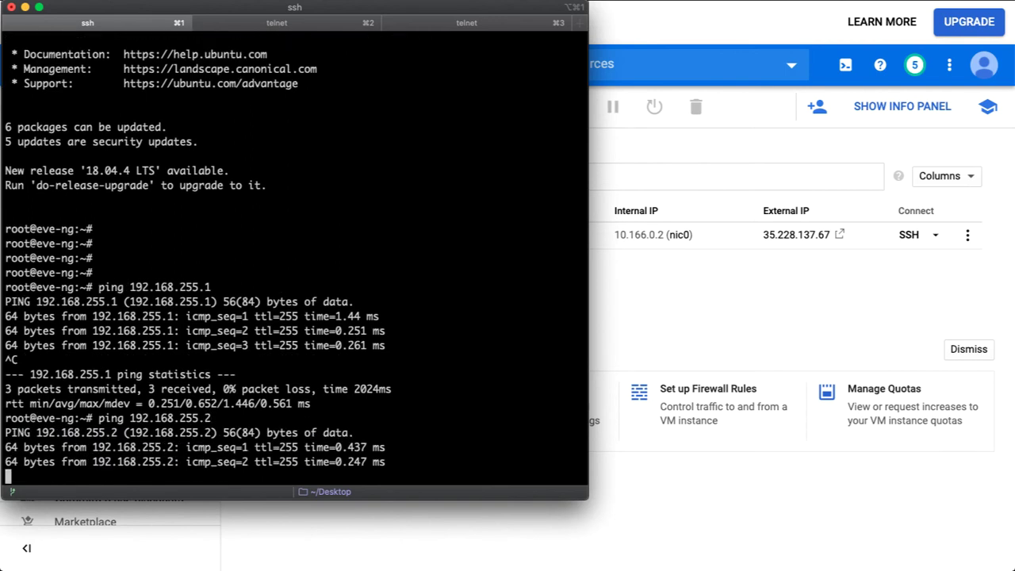
key("ctrl+c")
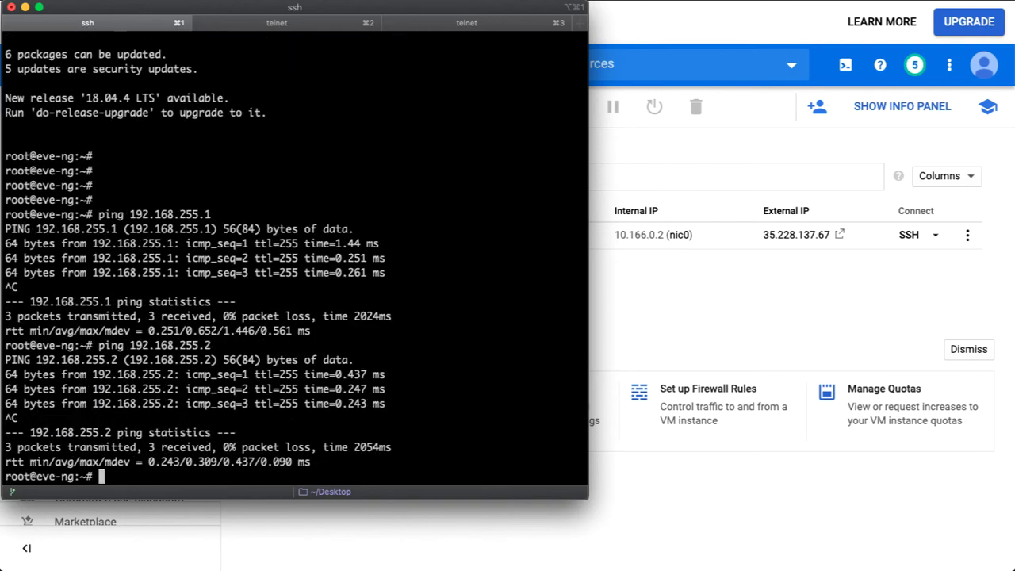
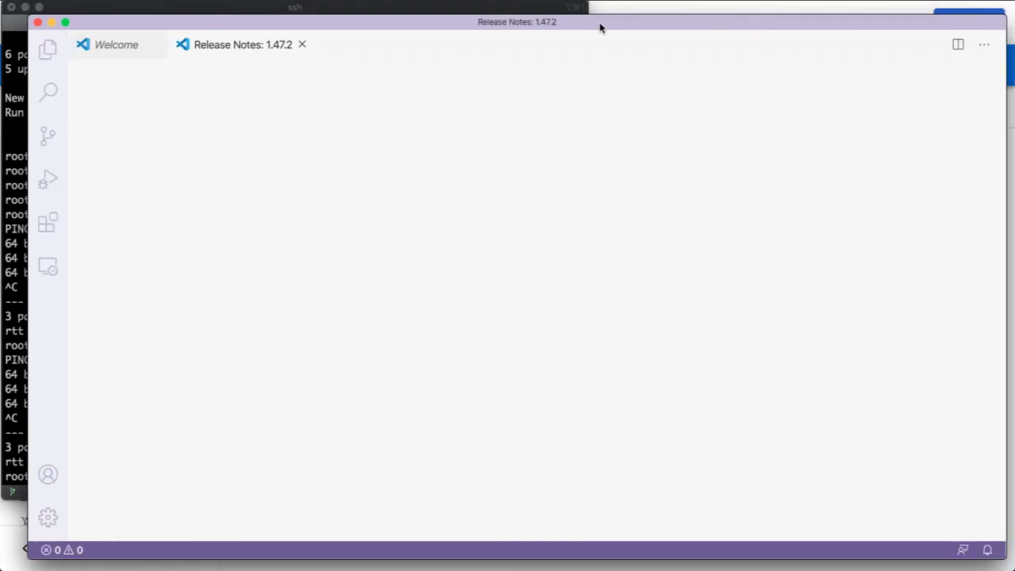
Close the Release Notes tab and show the still-empty SSH Targets list in Remote Explorer.
left_click(302, 45)
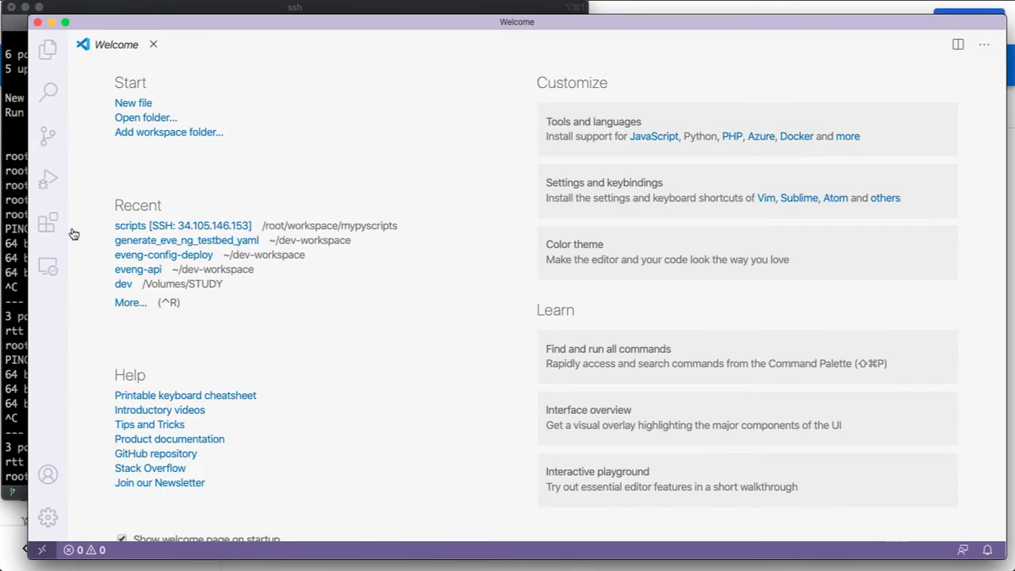
left_click(49, 266)
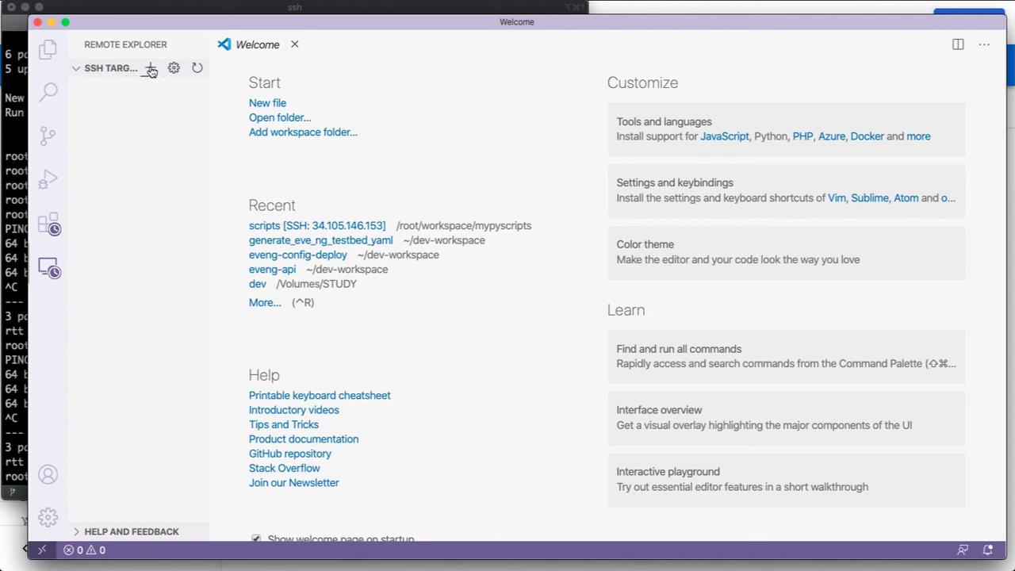
left_click(150, 69)
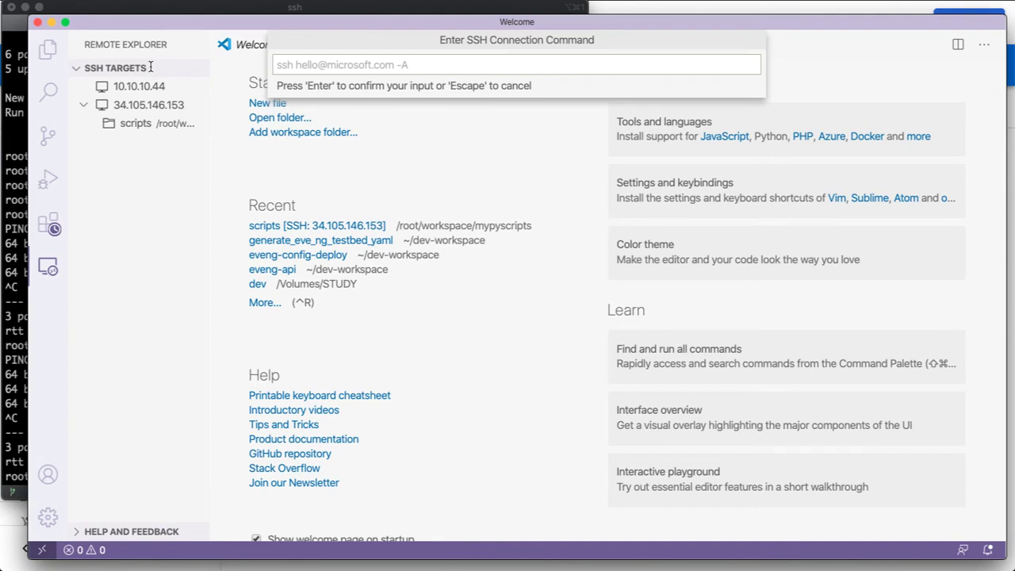
type("ssh roo")
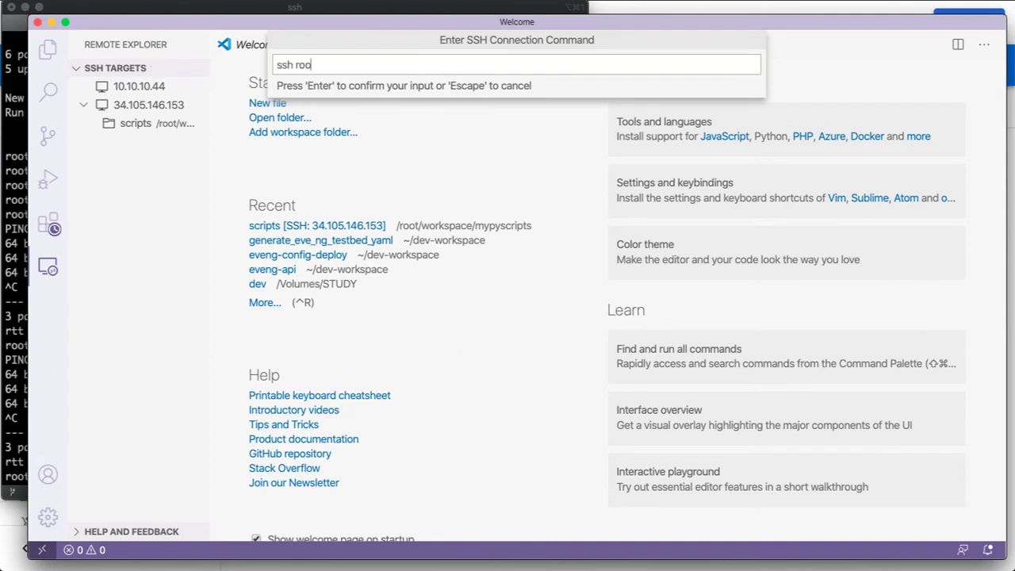
type("t@35.228.137.67")
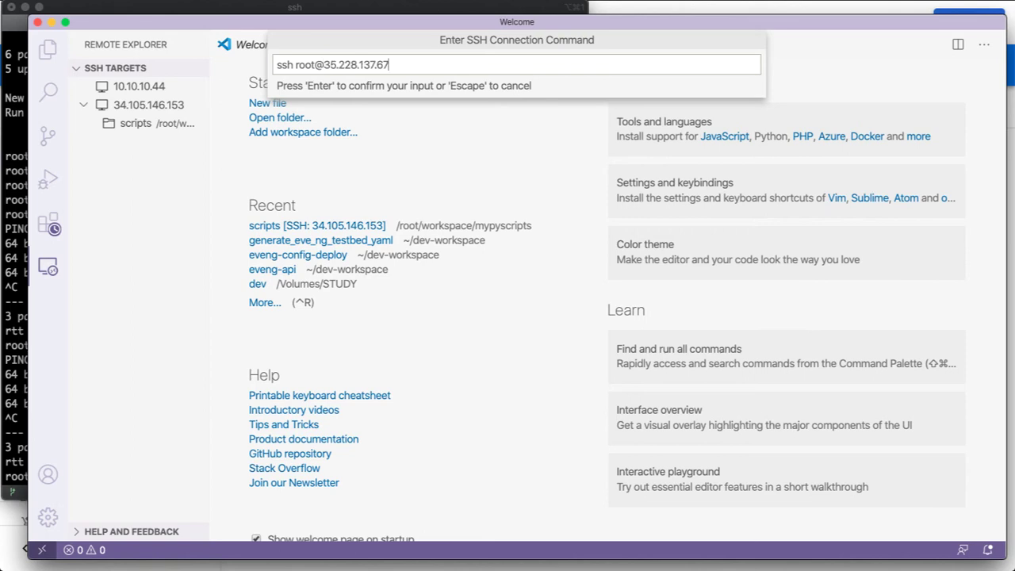
key("Return")
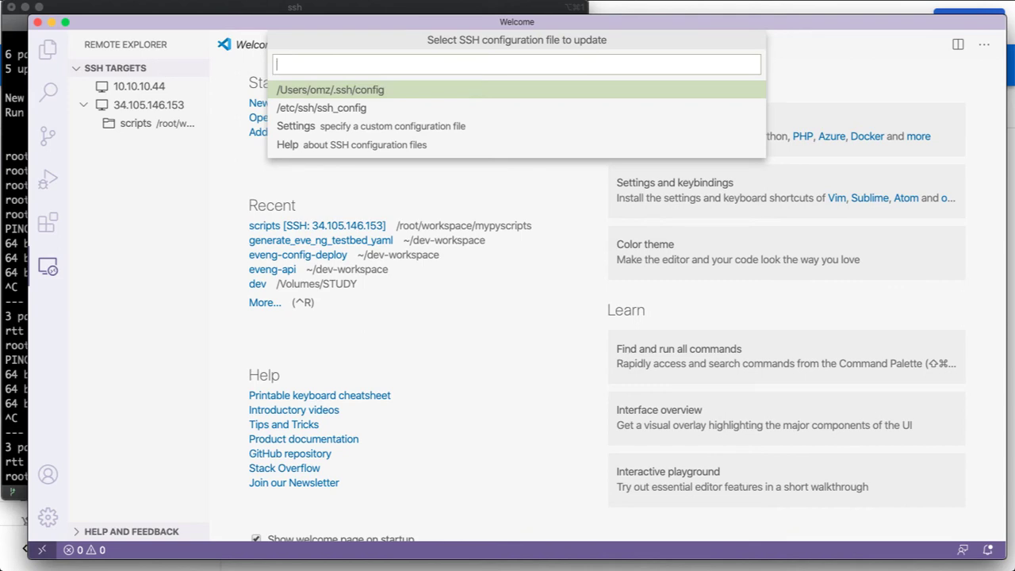
key("Return")
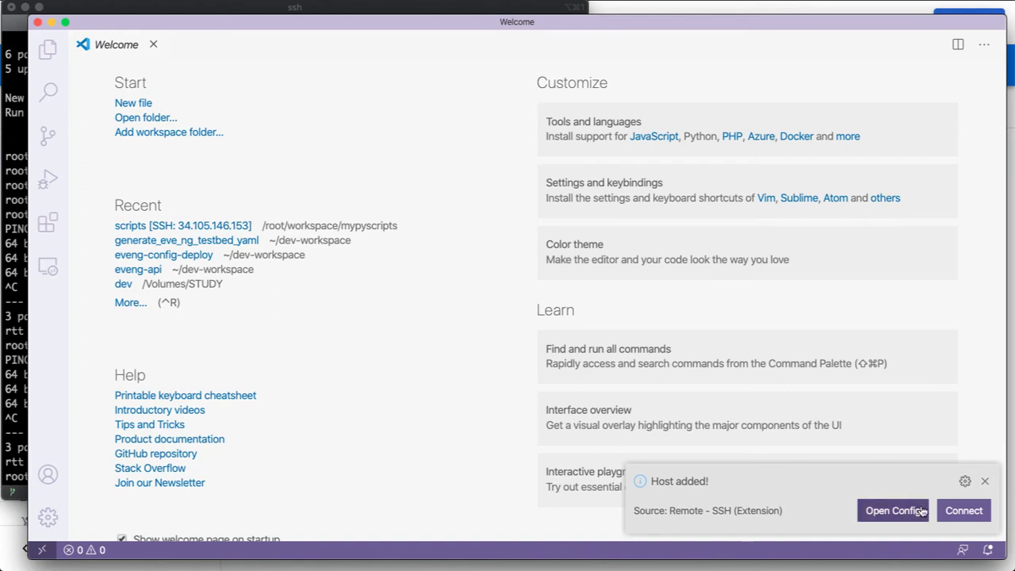
left_click(950, 517)
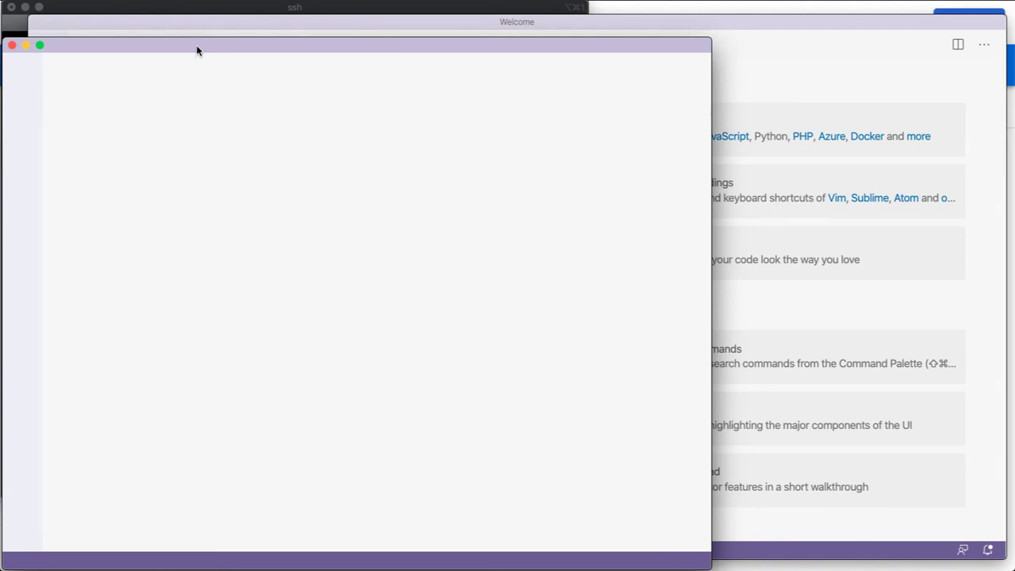
Maximize the new remote window, dismiss the stray new-file picker, and bring up the remote folder picker.
left_click_drag(203, 48, 291, 9)
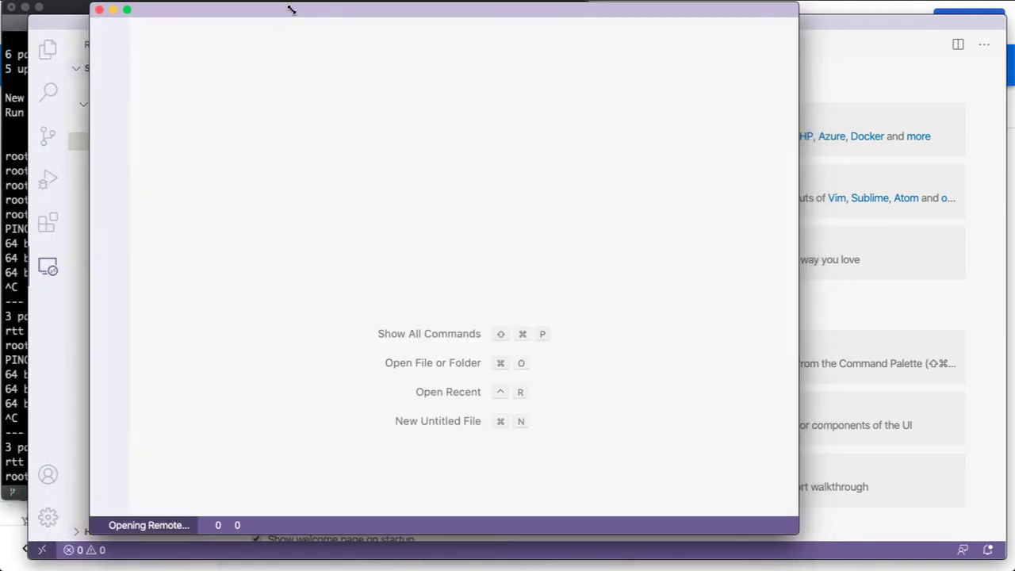
double_click(291, 9)
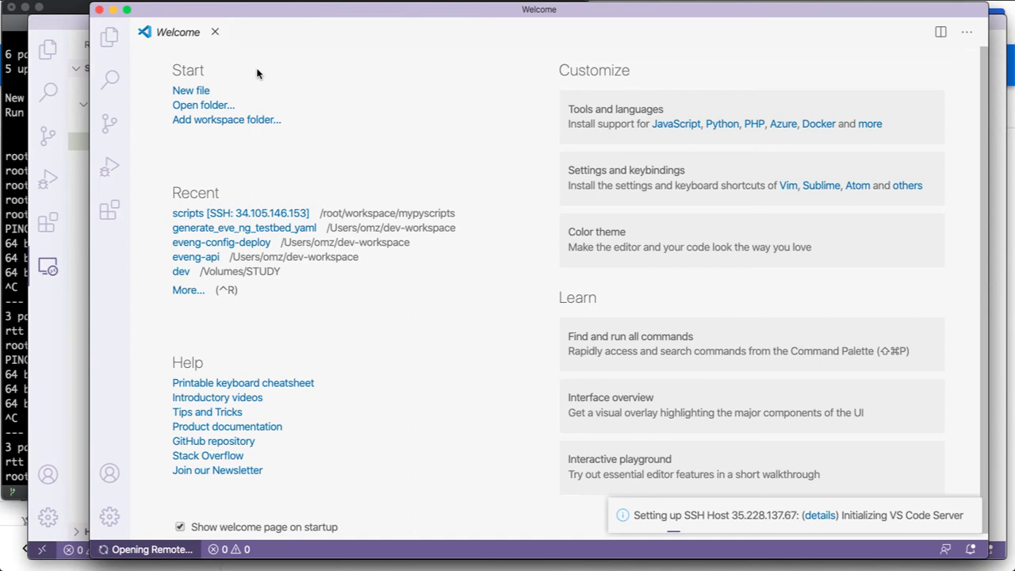
left_click(200, 92)
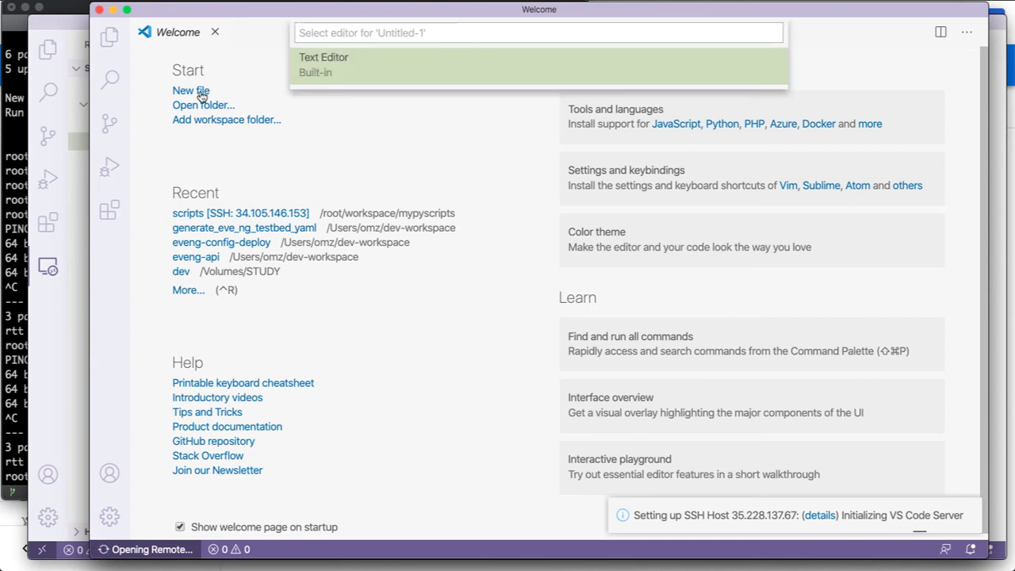
double_click(193, 93)
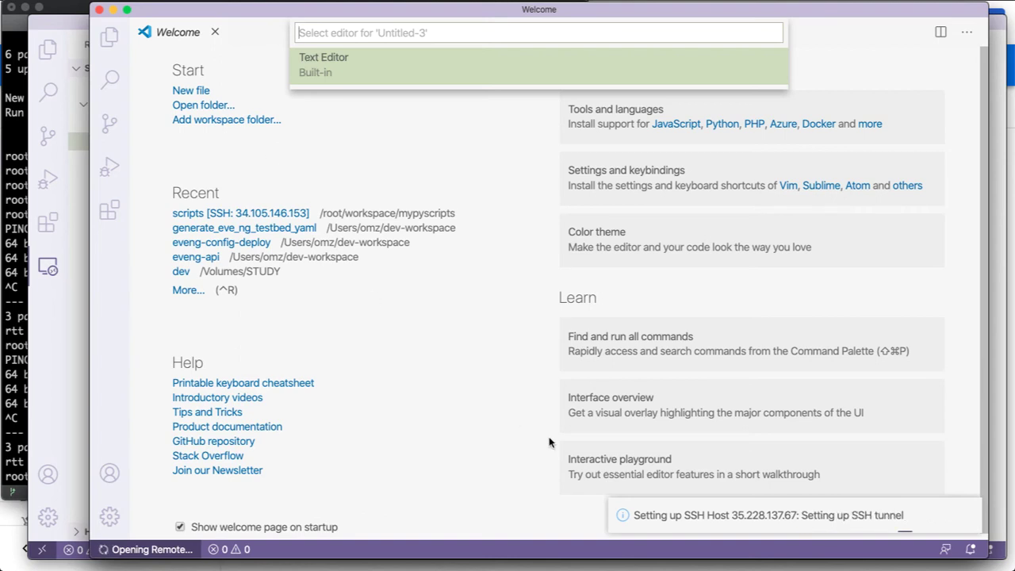
left_click(471, 232)
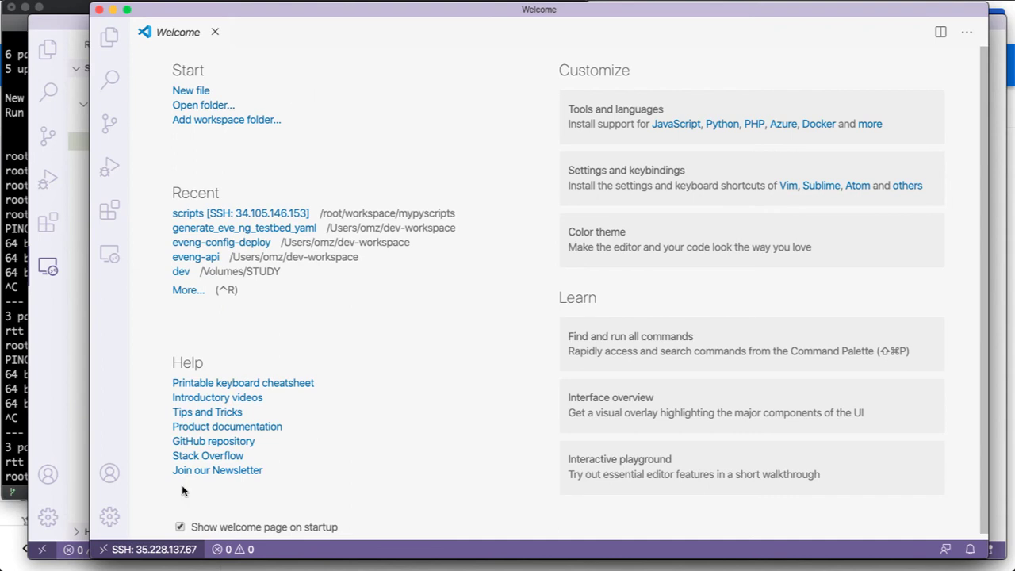
left_click(204, 105)
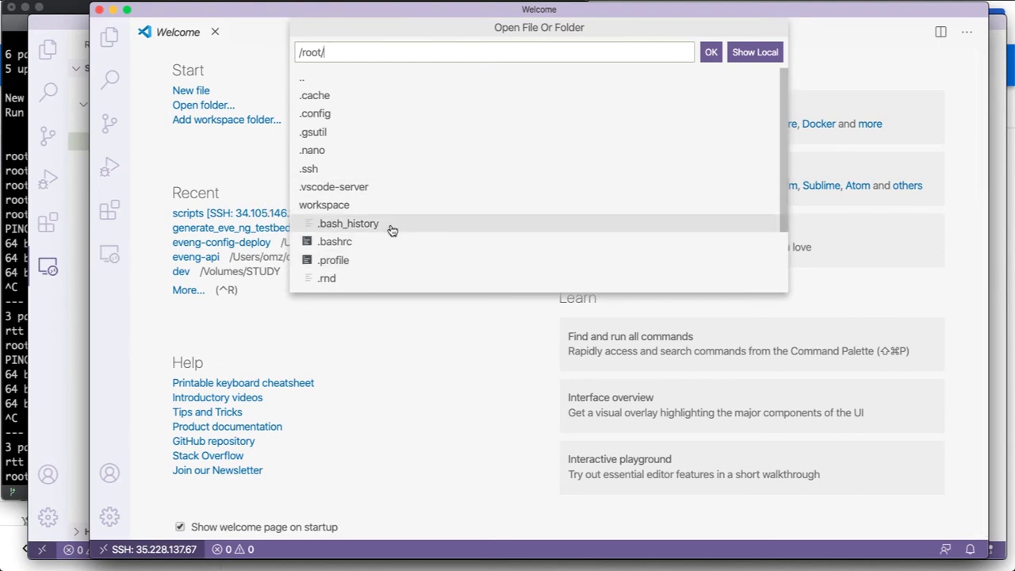
Open /root/workspace as the remote folder and minimize the original local window.
left_click(343, 207)
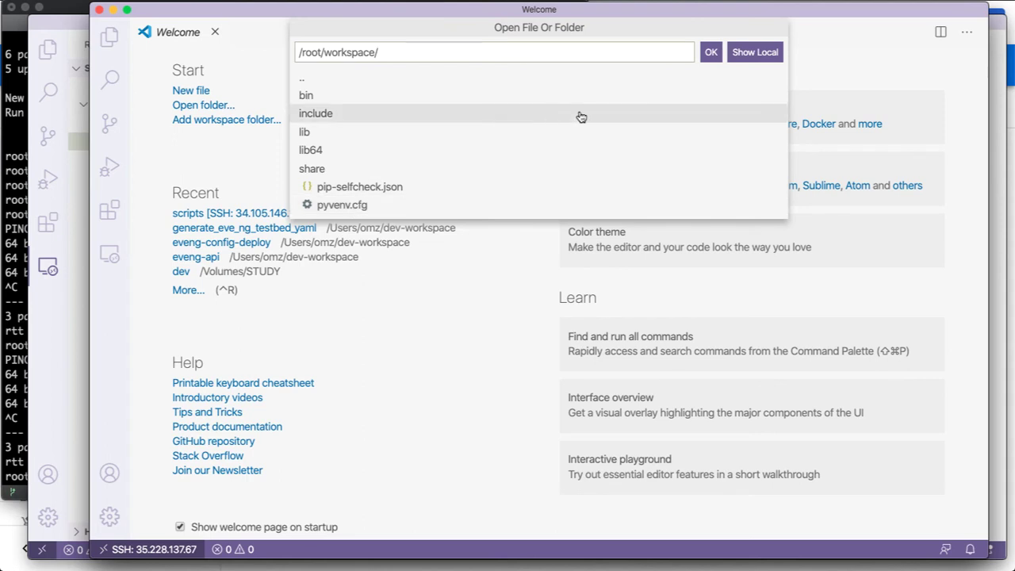
left_click(712, 54)
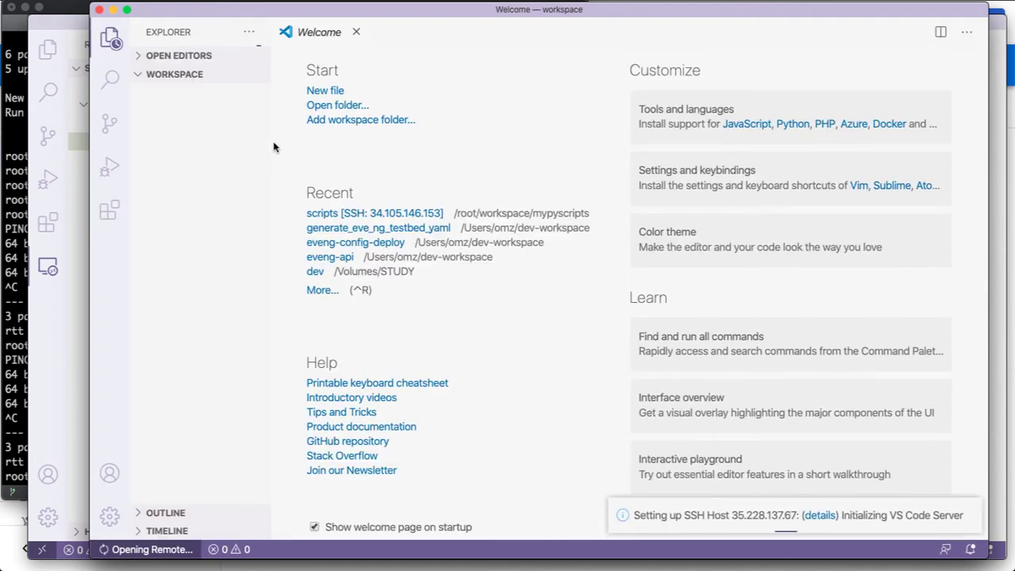
left_click(73, 15)
left_click(52, 22)
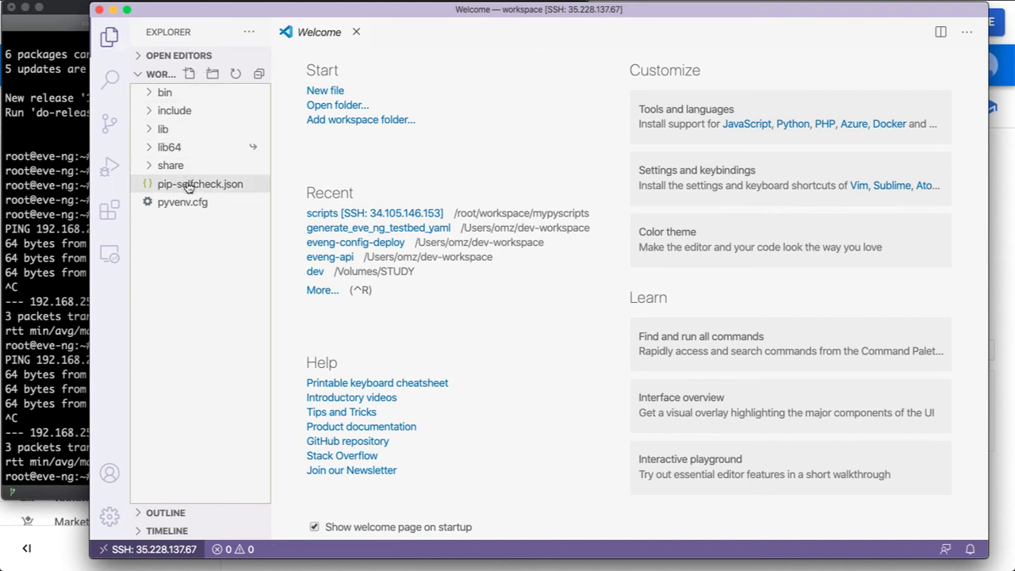
Make a first paramiko-show.py entry in the workspace, then permanently delete that mistaken item.
left_click(190, 73)
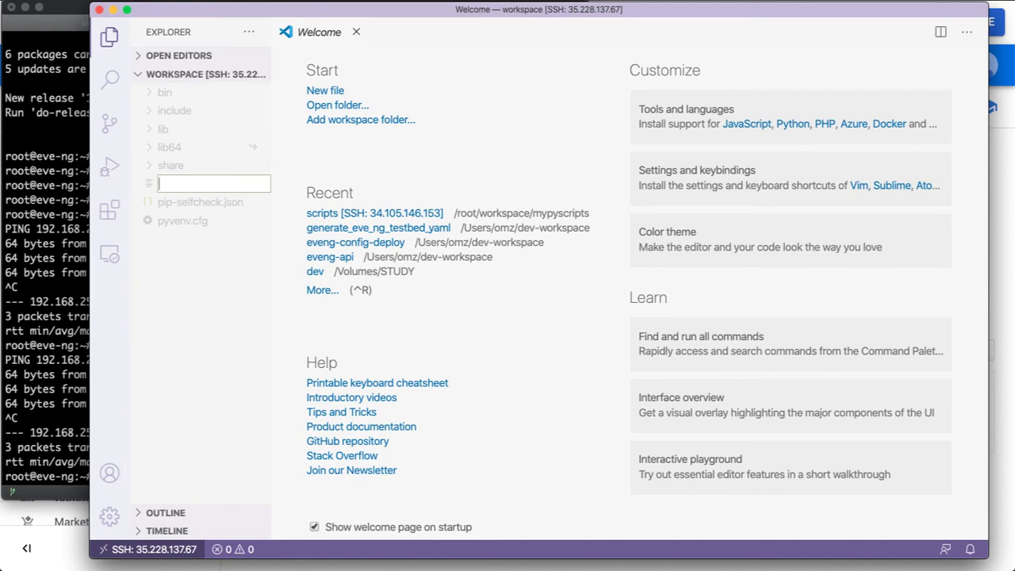
key("Escape")
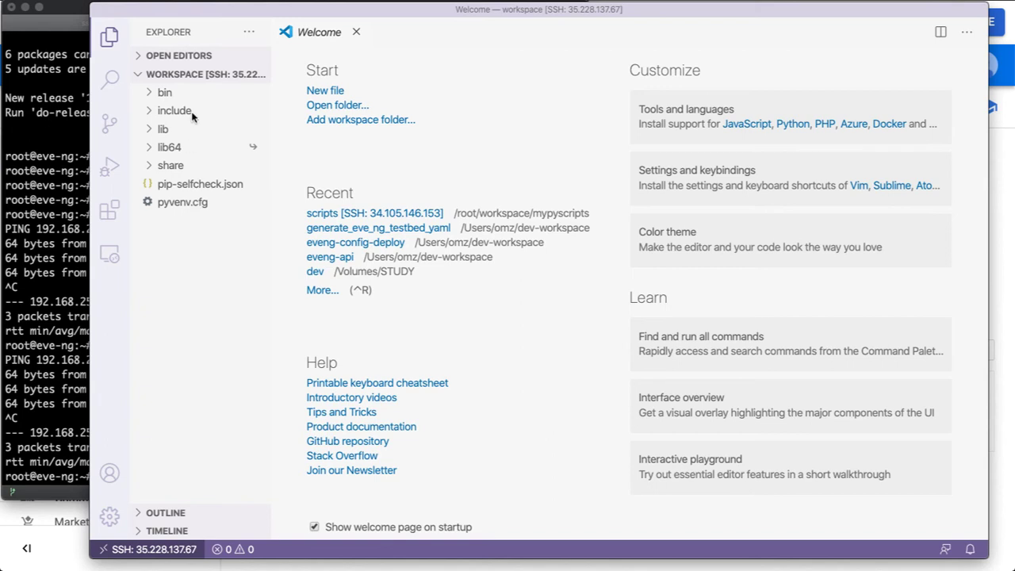
left_click(189, 75)
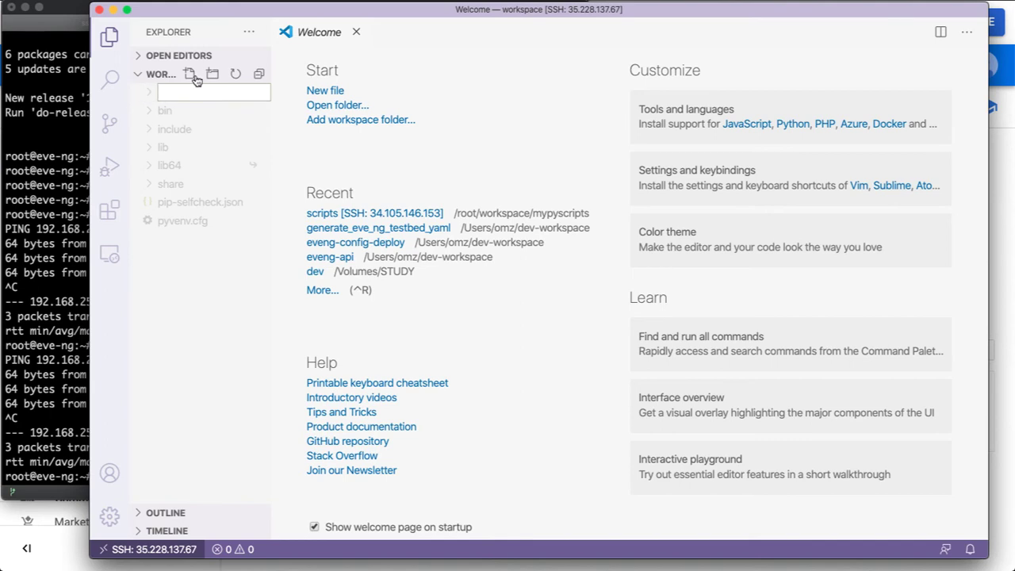
type("paramiko-show")
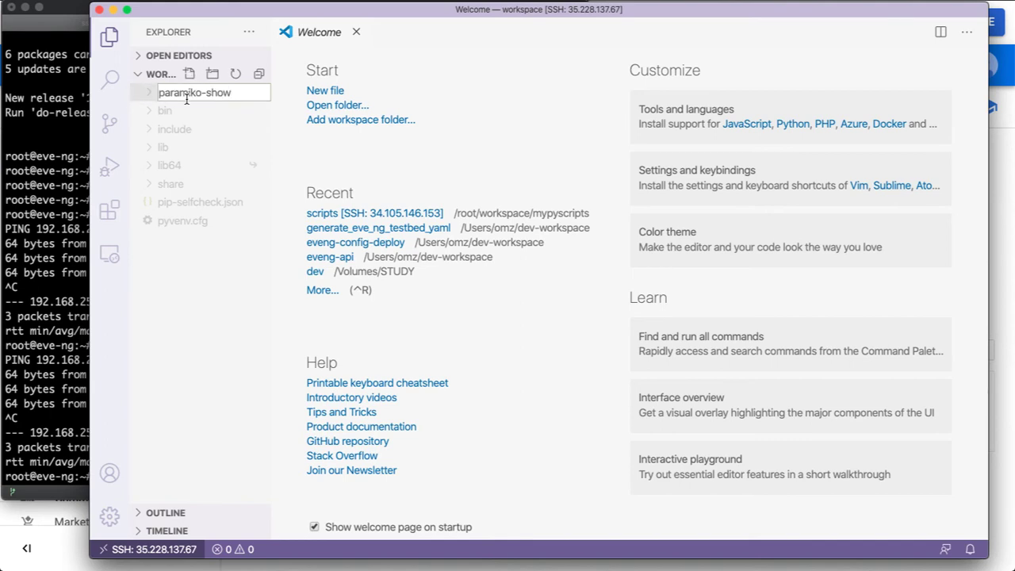
type(".py")
key("Return")
left_click(208, 171)
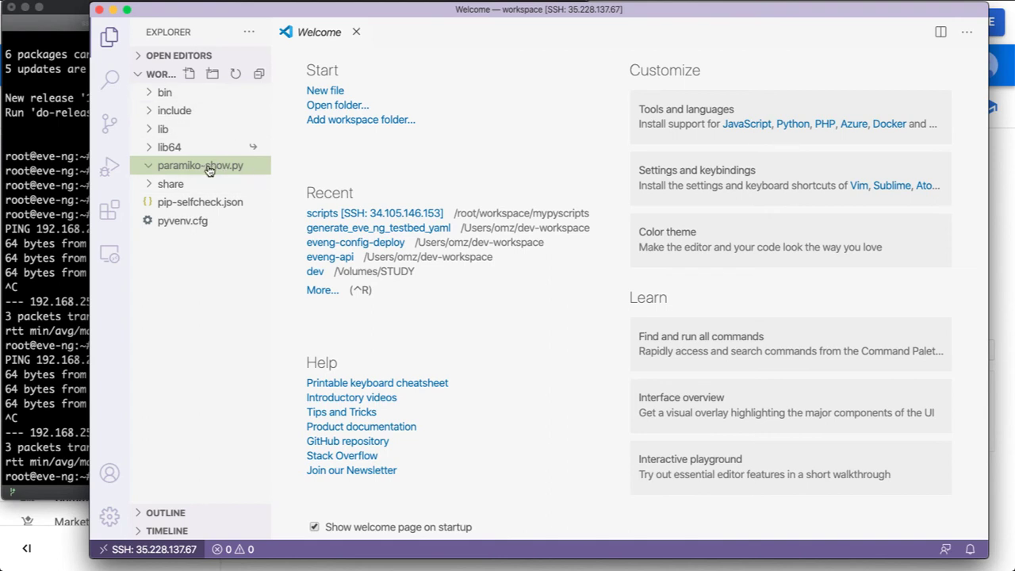
left_click(182, 171)
right_click(181, 170)
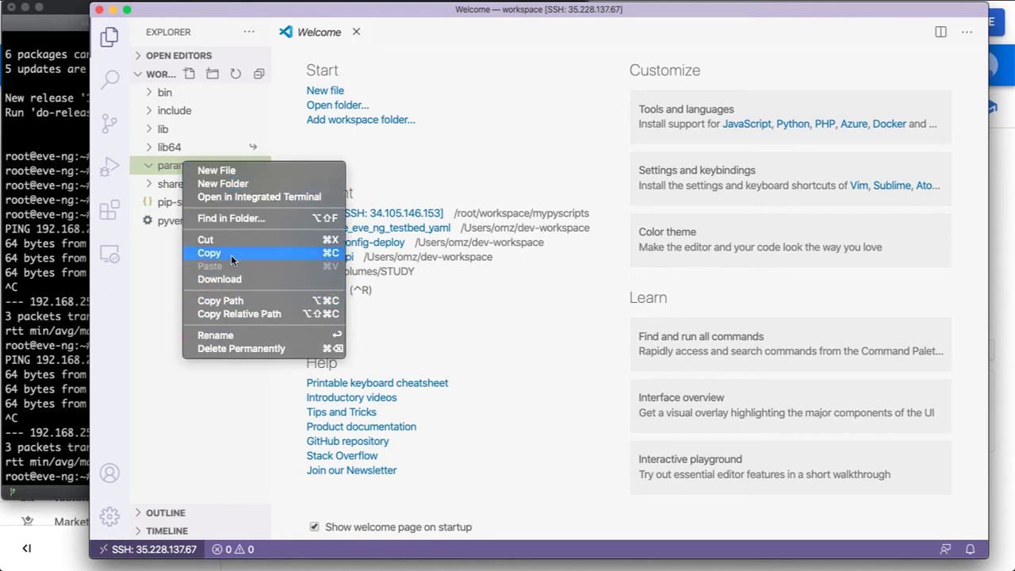
left_click(219, 349)
left_click(640, 82)
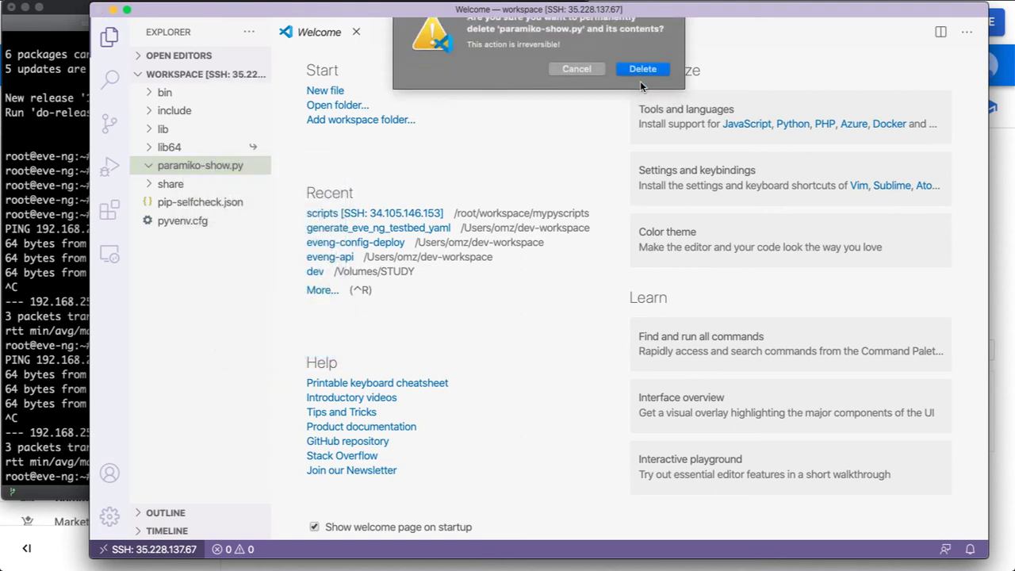
Create paramiko-show.py again and open it in the editor.
left_click(188, 74)
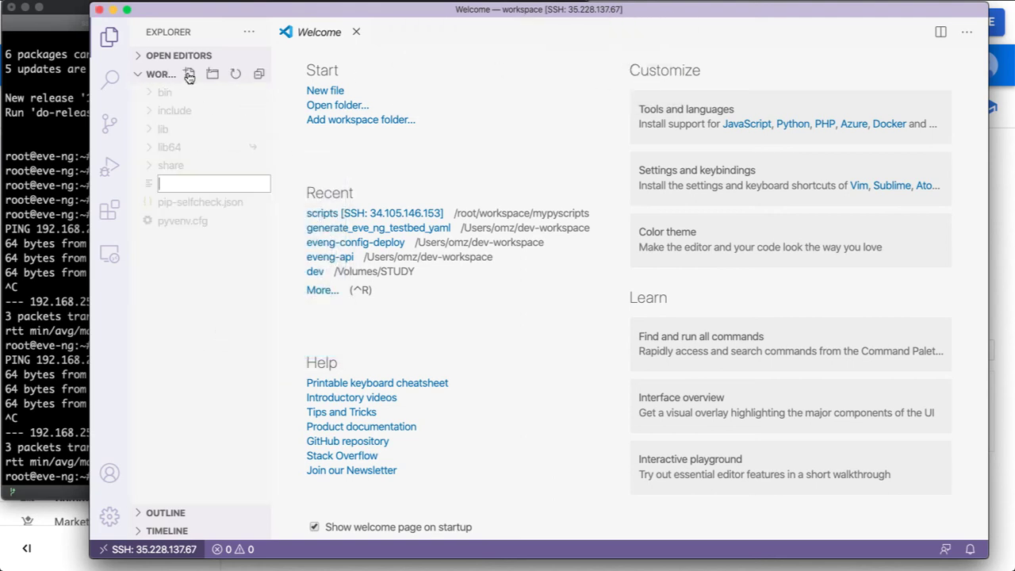
type("paramiko-show")
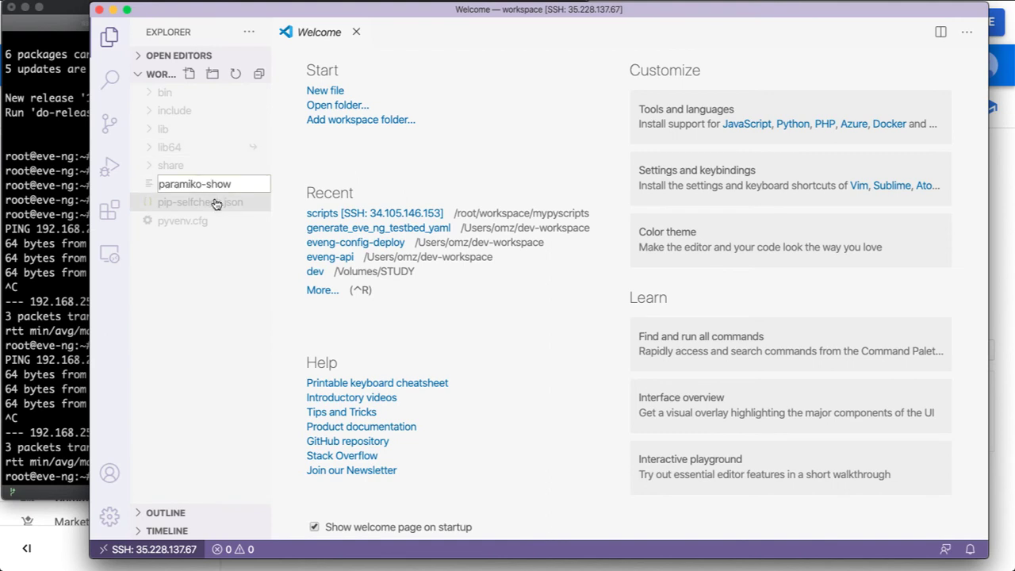
type(".py")
key("Return")
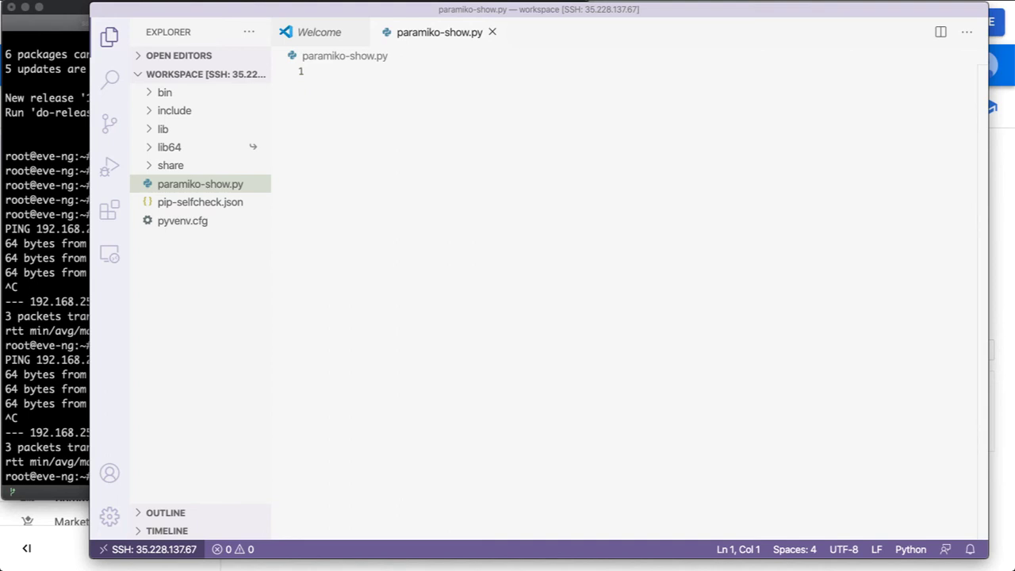
Paste the Paramiko script, correct the line 15 router IP to 192.168.255.1, and save.
left_click(417, 295)
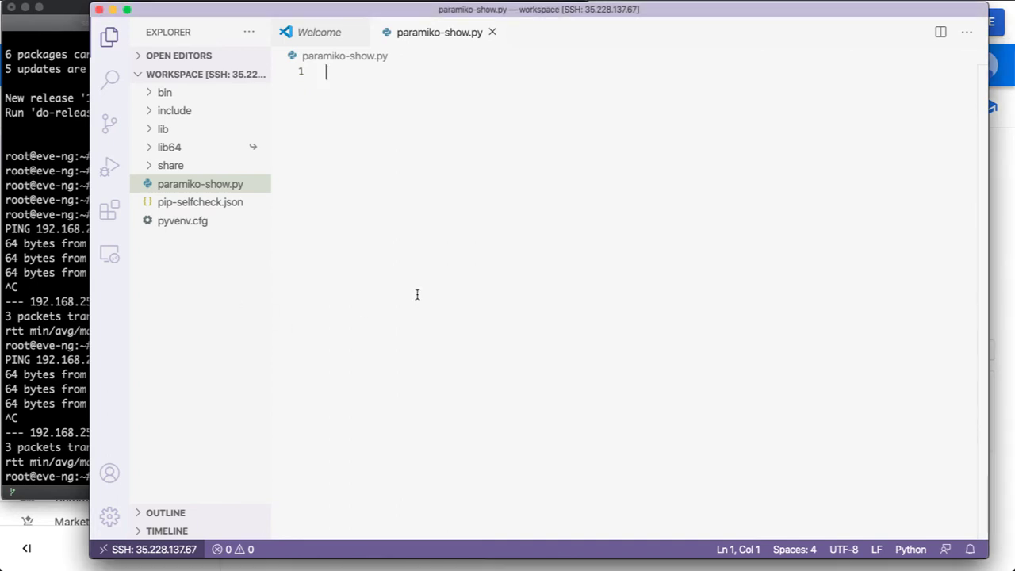
key("super+v")
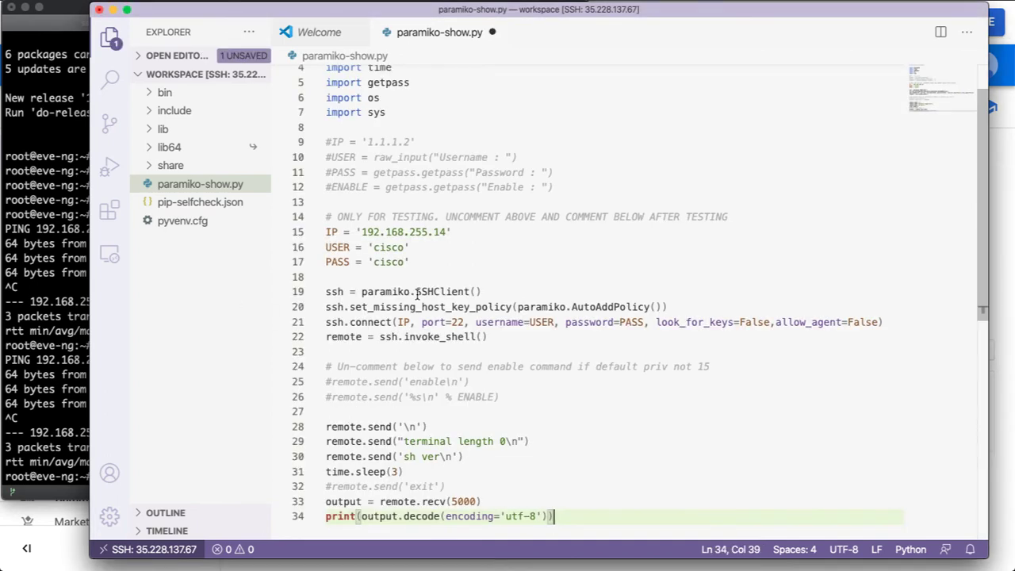
scroll(493, 283, "down", 9)
scroll(555, 281, "up", 10)
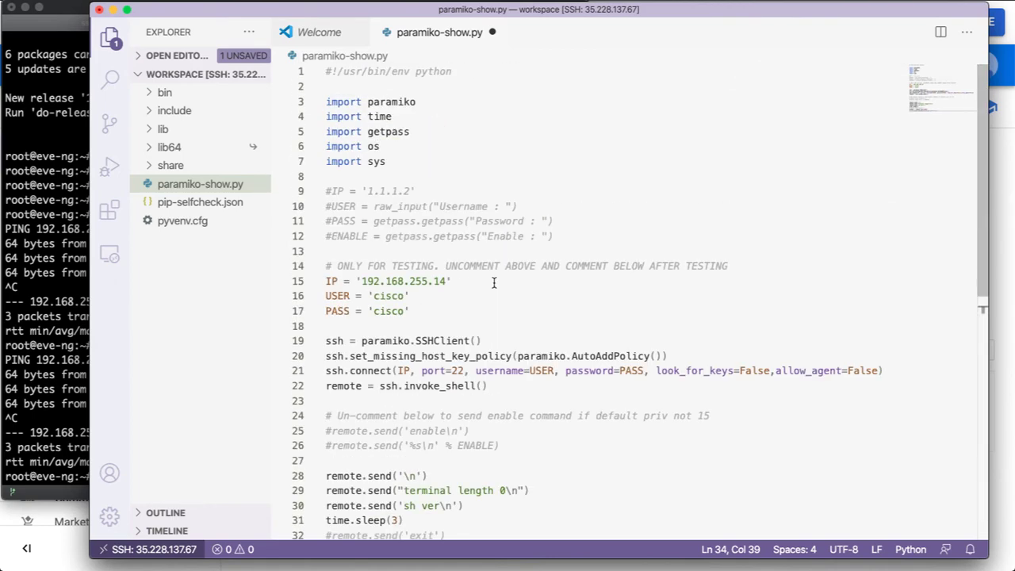
left_click(446, 281)
key("BackSpace")
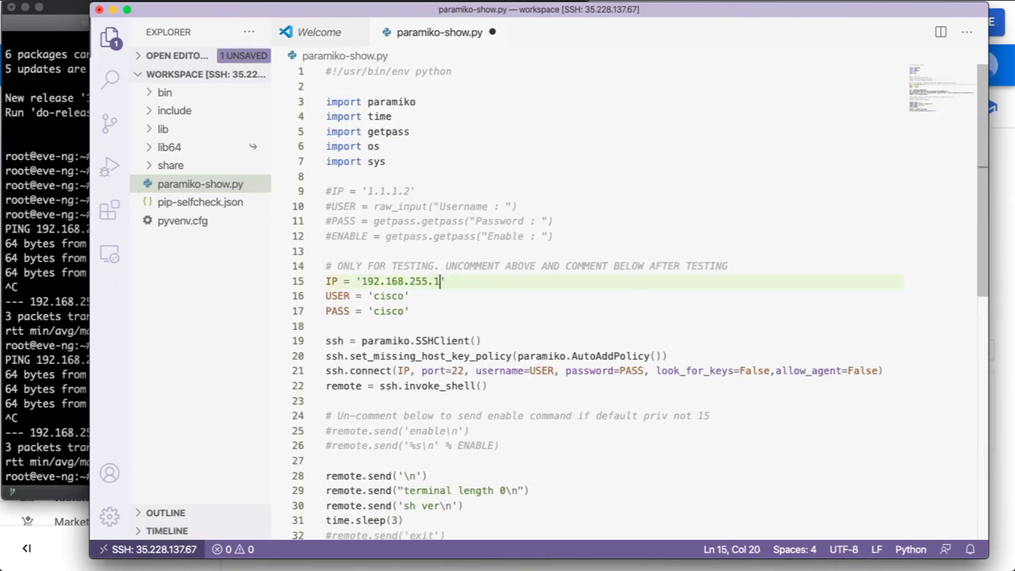
scroll(467, 373, "down", 5)
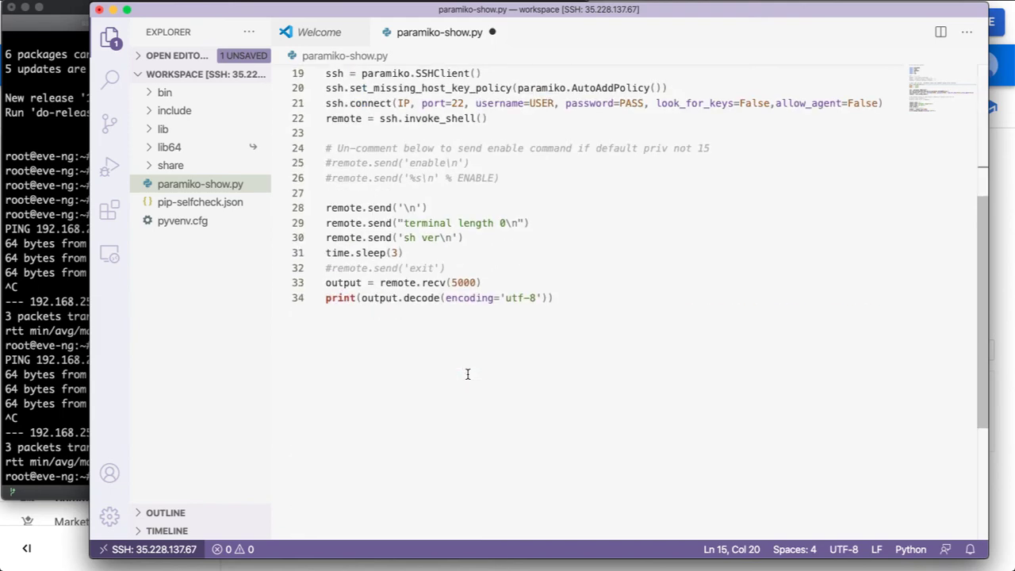
scroll(467, 374, "up", 3)
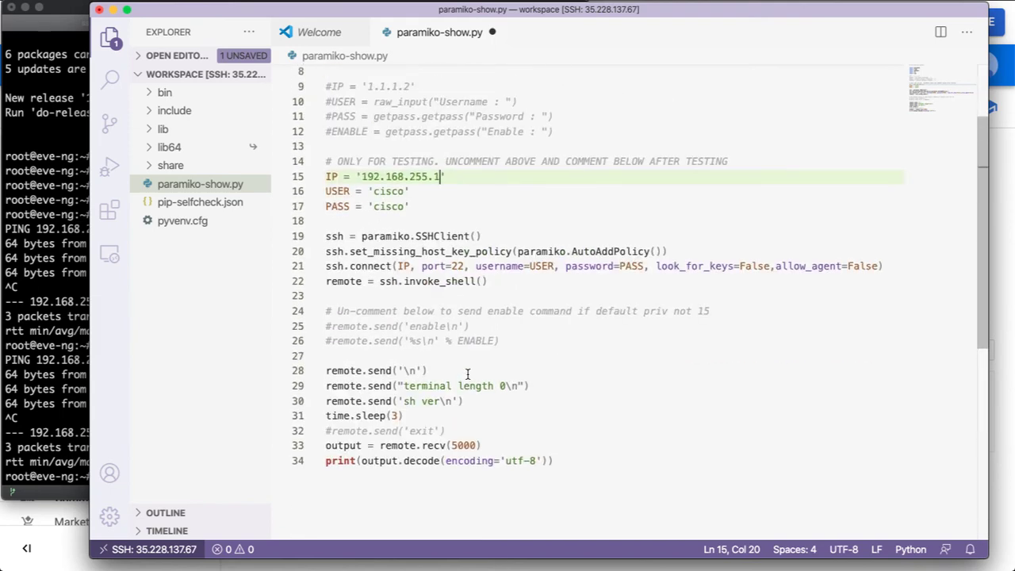
key("super+s")
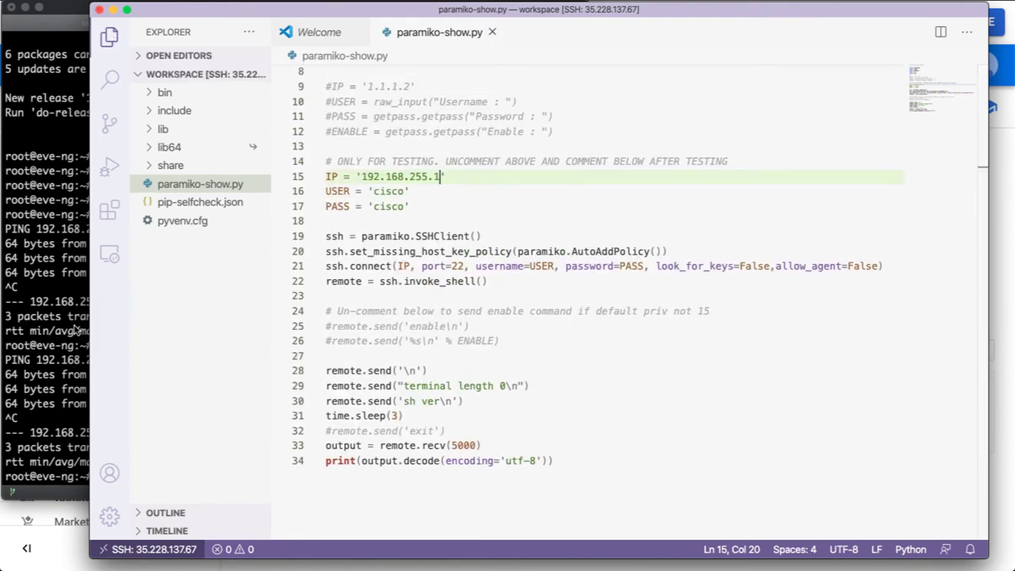
key("ctrl+Up")
In the browser SSH shell, change into the workspace folder and list its files.
left_click(238, 159)
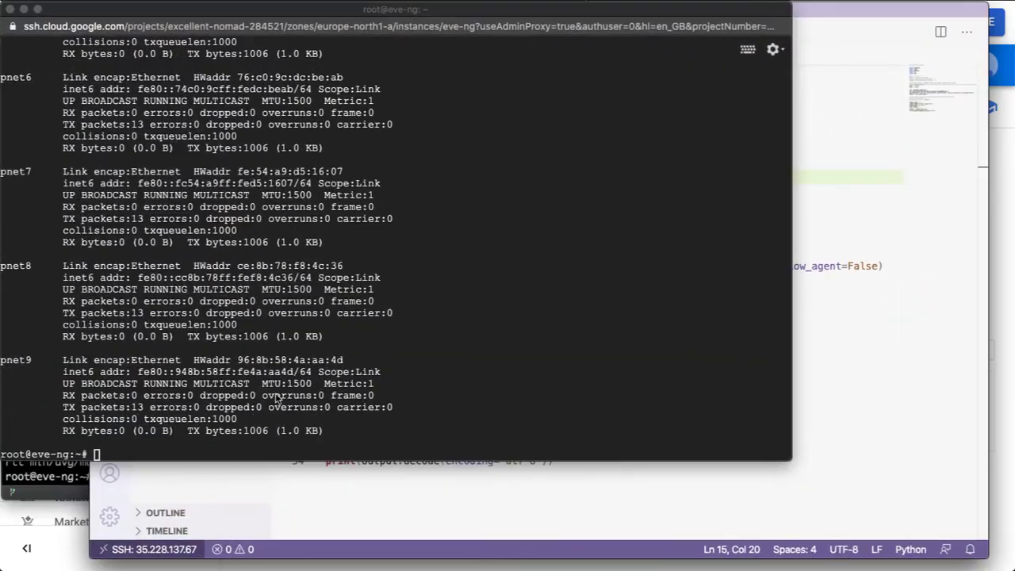
key("Return")
key("Return")
key("Return")
key("Return")
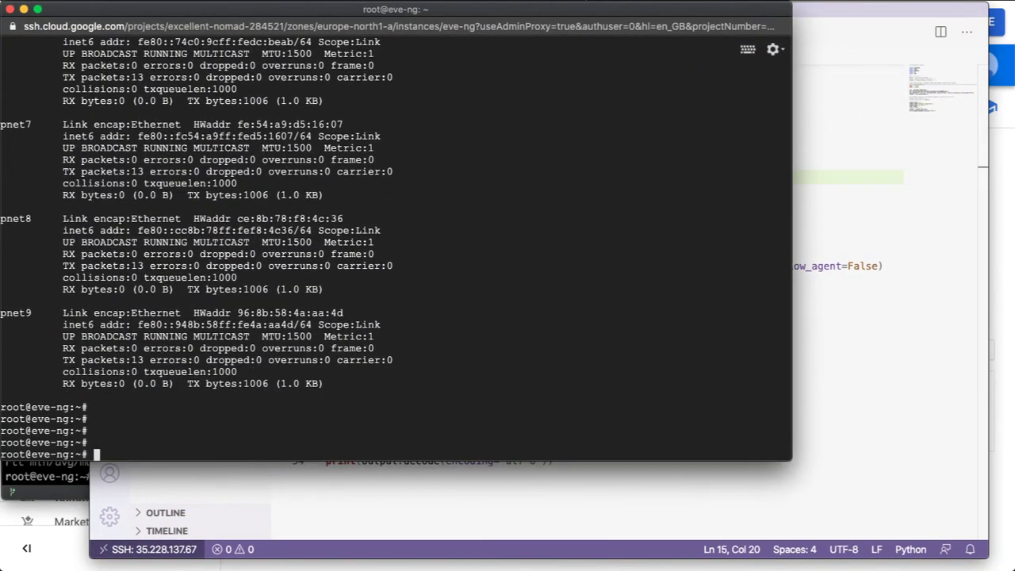
key("Return")
type("cd wo")
key("Tab")
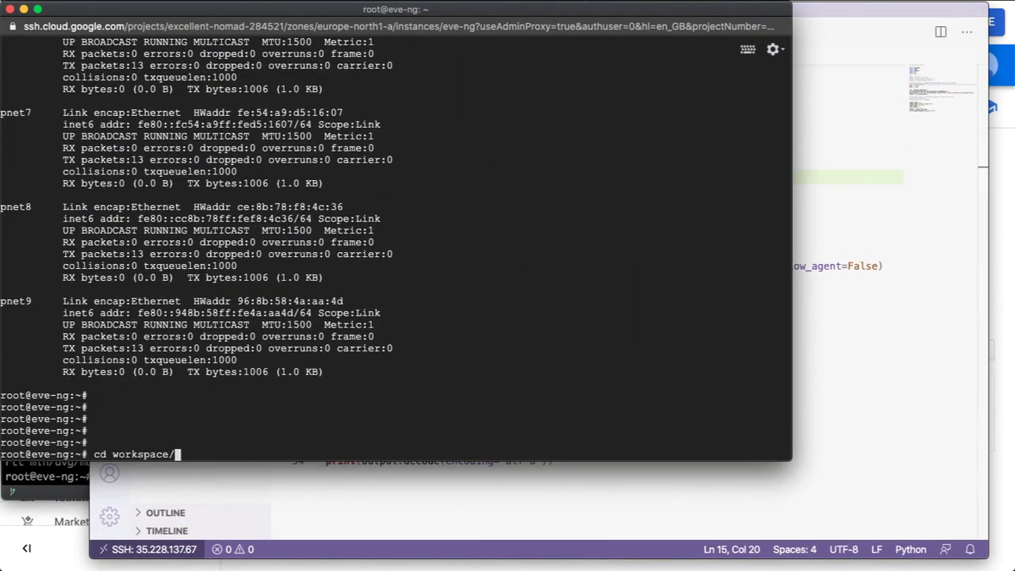
key("Return")
key("Return")
key("Return")
key("Return")
type("ls")
key("Return")
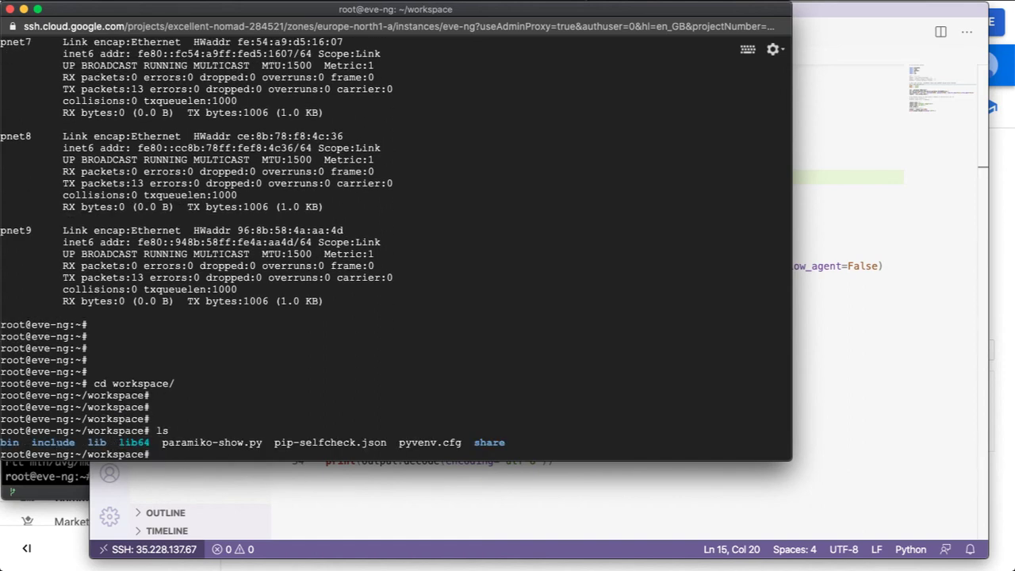
key("Return")
key("Return")
left_click_drag(163, 418, 262, 421)
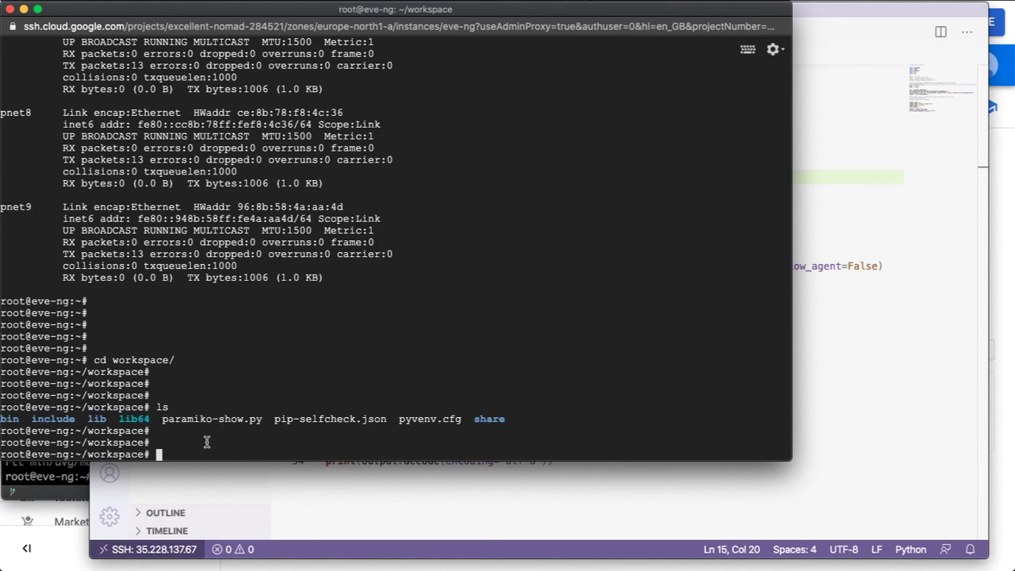
Activate the virtual environment with source bin/activate.
type("source")
type("b")
key("Tab")
type("a")
key("Tab")
key("Return")
key("Return")
key("Return")
key("Return")
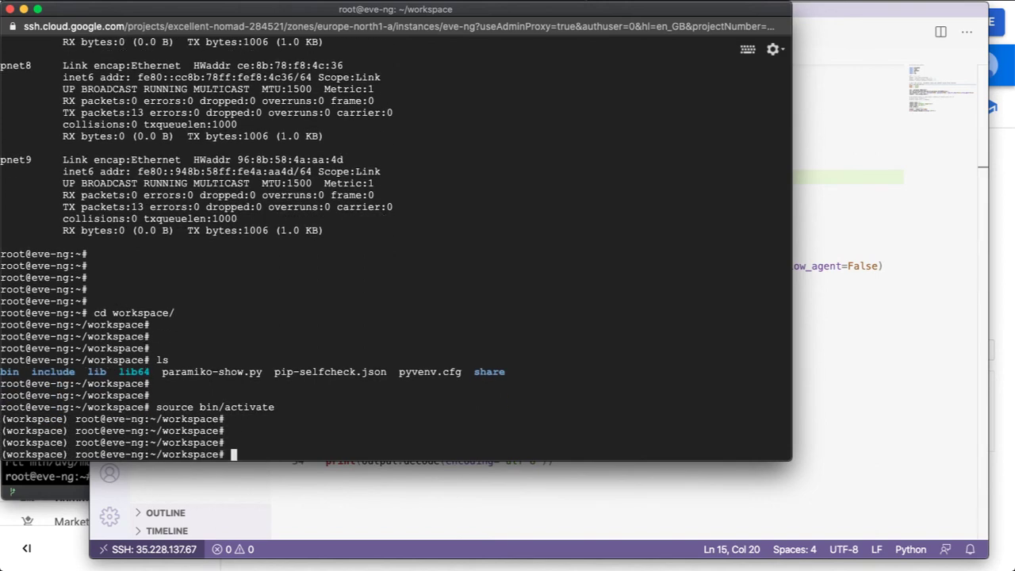
Run python paramiko-show.py, which fails to connect to port 22 on 192.168.255.1.
type("python")
double_click(234, 378)
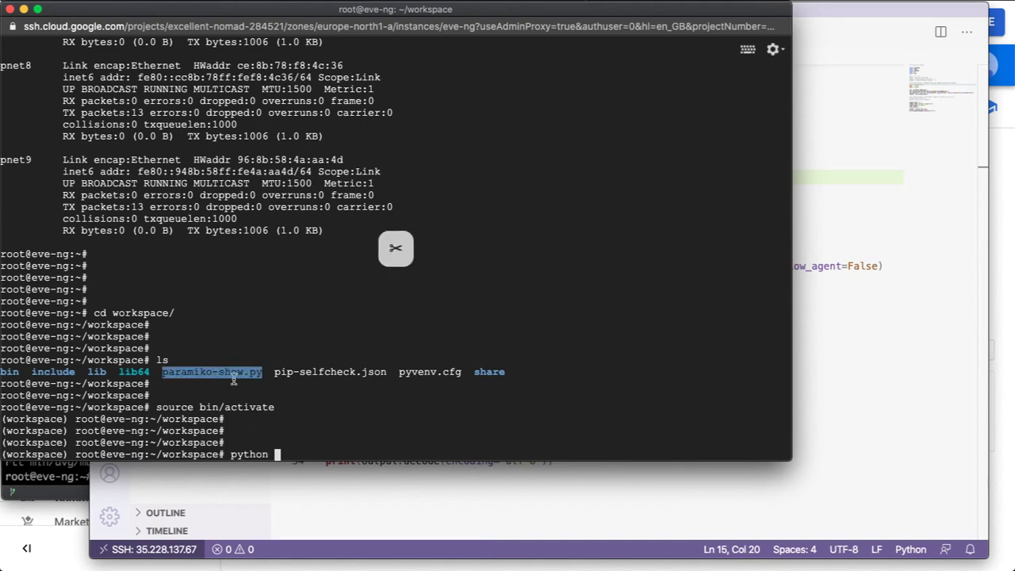
key("super+v")
key("Return")
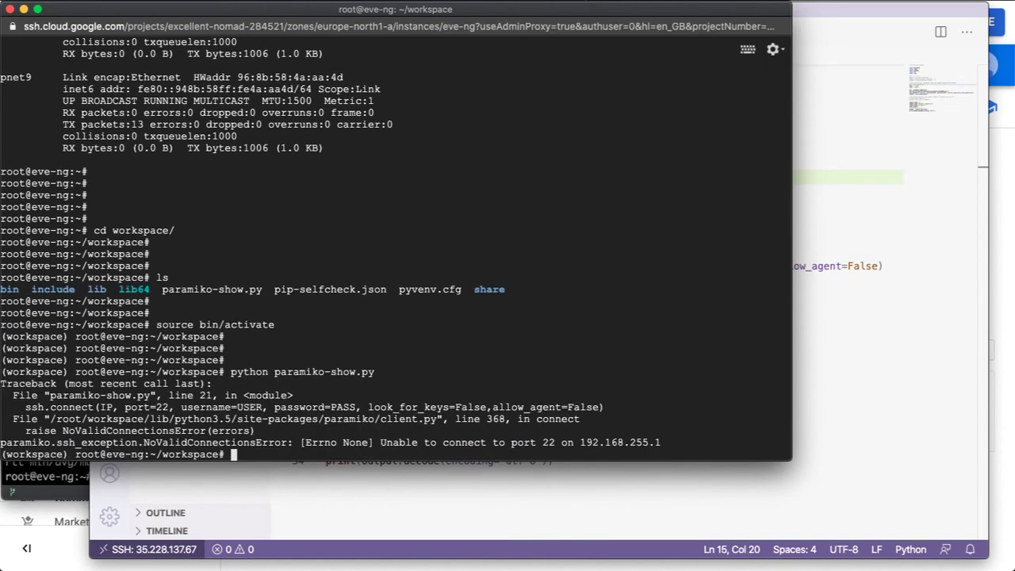
key("Return")
key("Return")
key("Return")
key("Return")
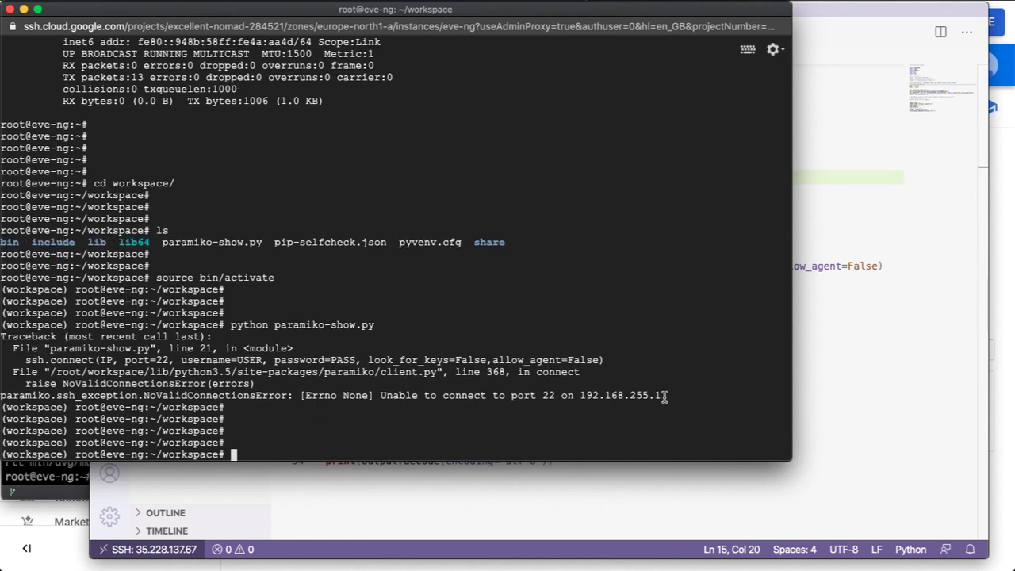
left_click_drag(666, 395, 578, 395)
key("super+Tab")
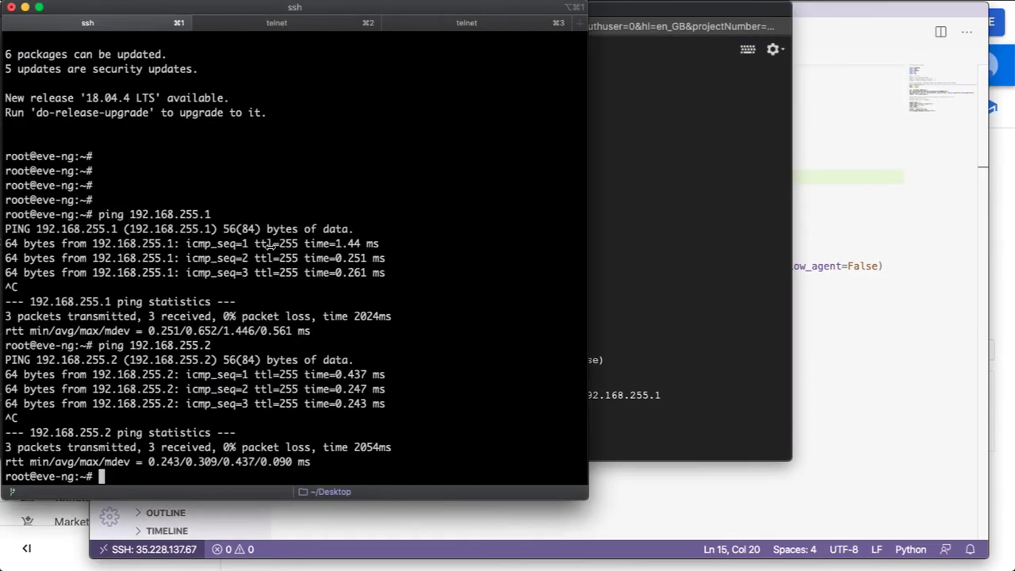
Paste the SSH setup config (user, domain, RSA keys, vty lines) into the R1 and R2 telnet sessions.
left_click(274, 24)
key("super+v")
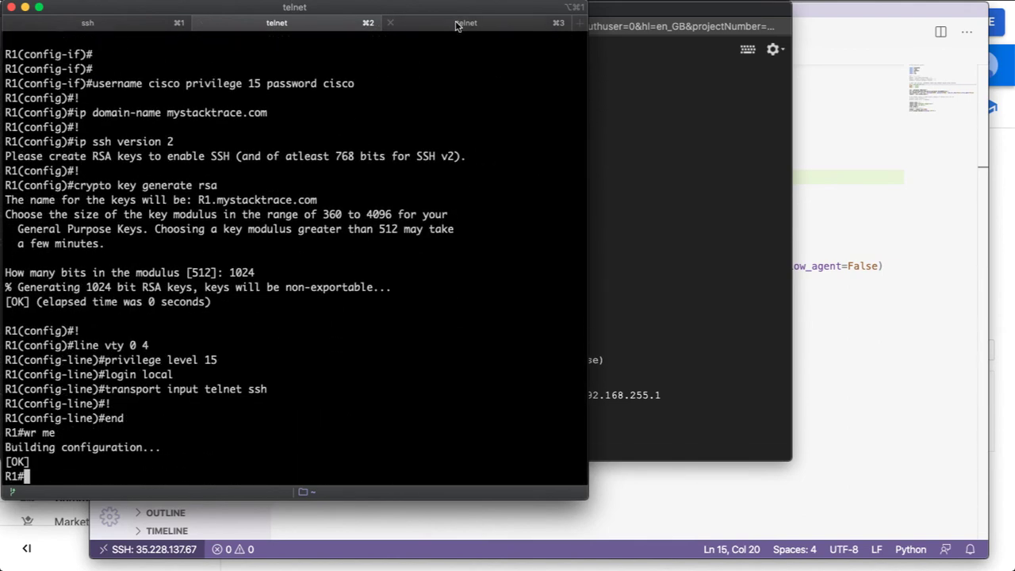
key("super+3")
key("super+v")
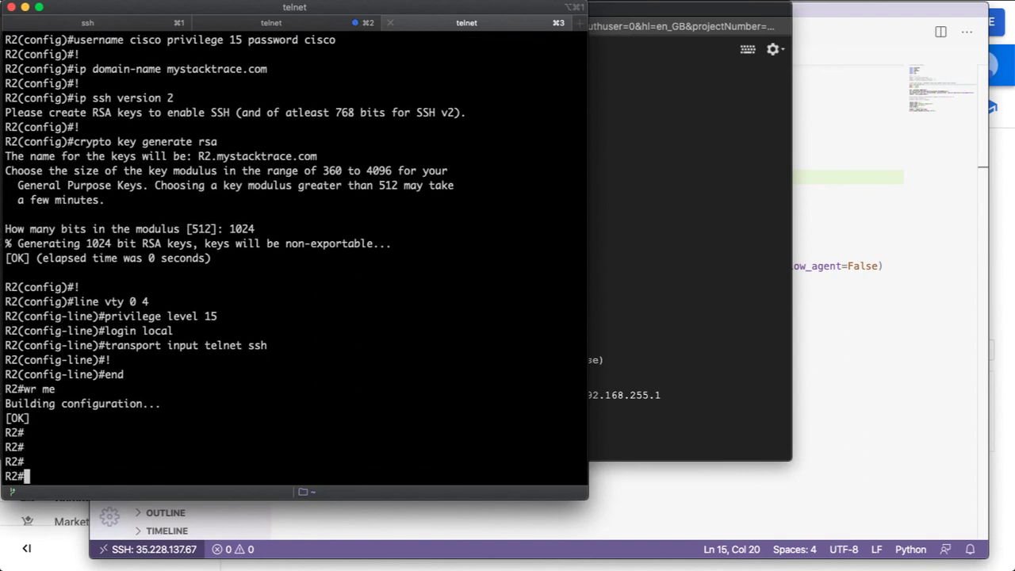
left_click(655, 323)
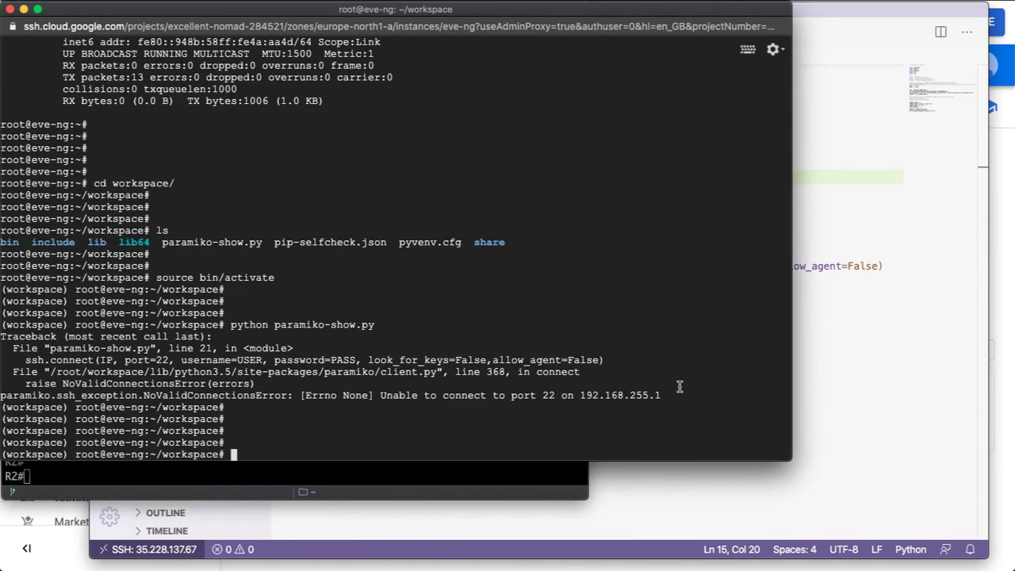
Rerun python paramiko-show.py, now printing R1's show version output (IOS 15.4).
key("Up")
key("Return")
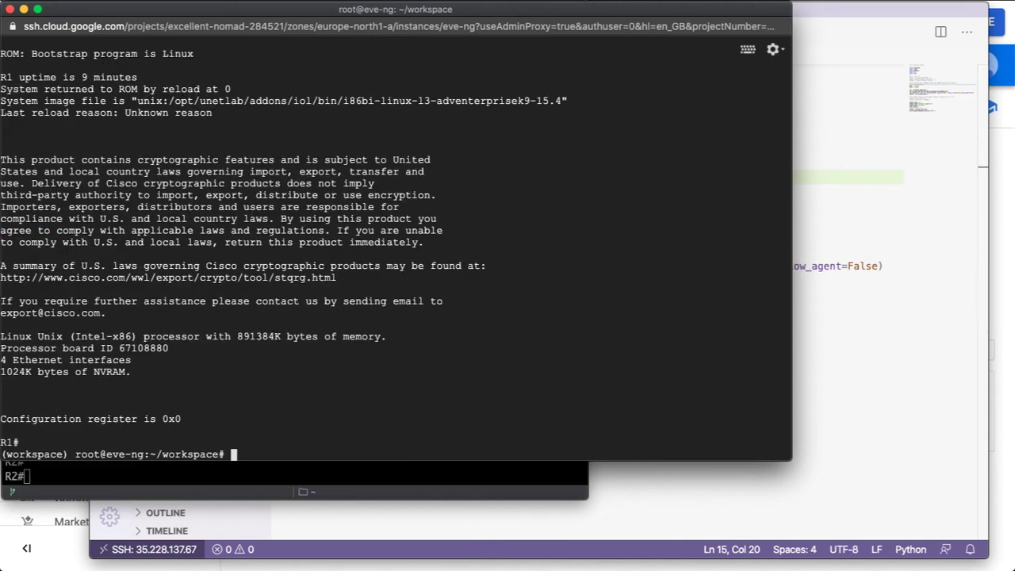
scroll(106, 82, "up", 3)
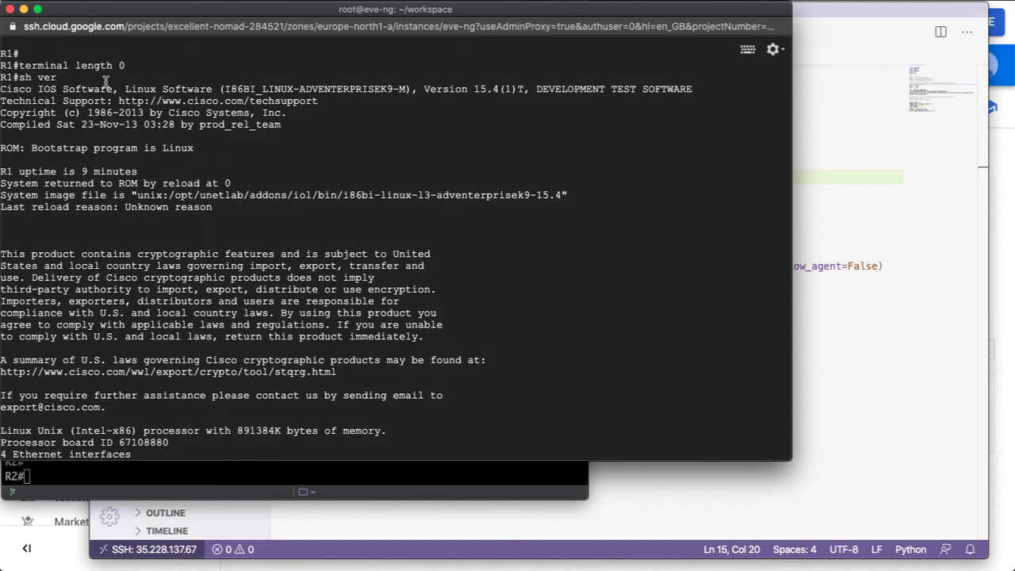
scroll(72, 160, "down", 3)
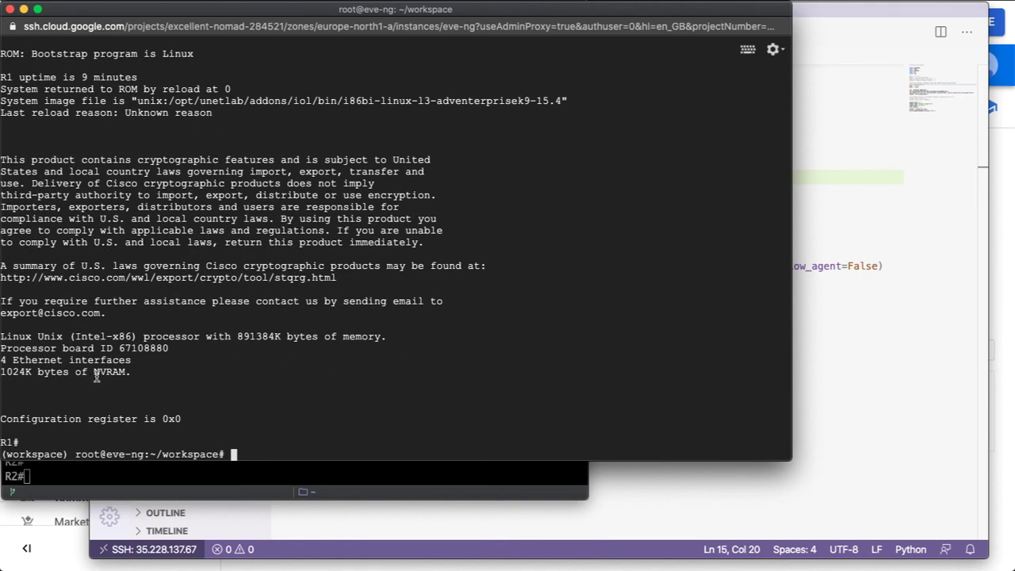
left_click(302, 535)
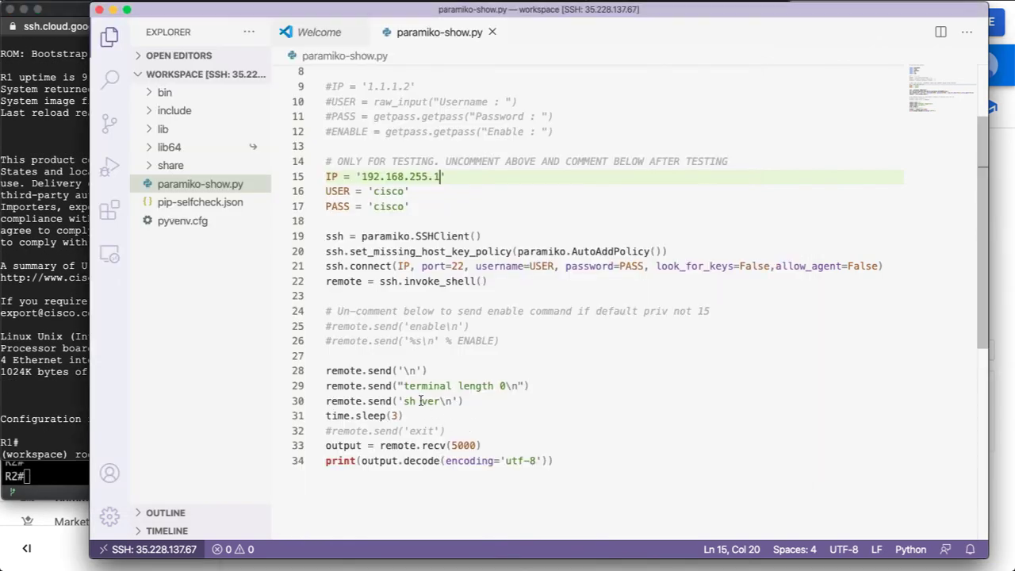
Create netmiko-sh-ver.py in the remote workspace and open it.
left_click_drag(380, 401, 471, 404)
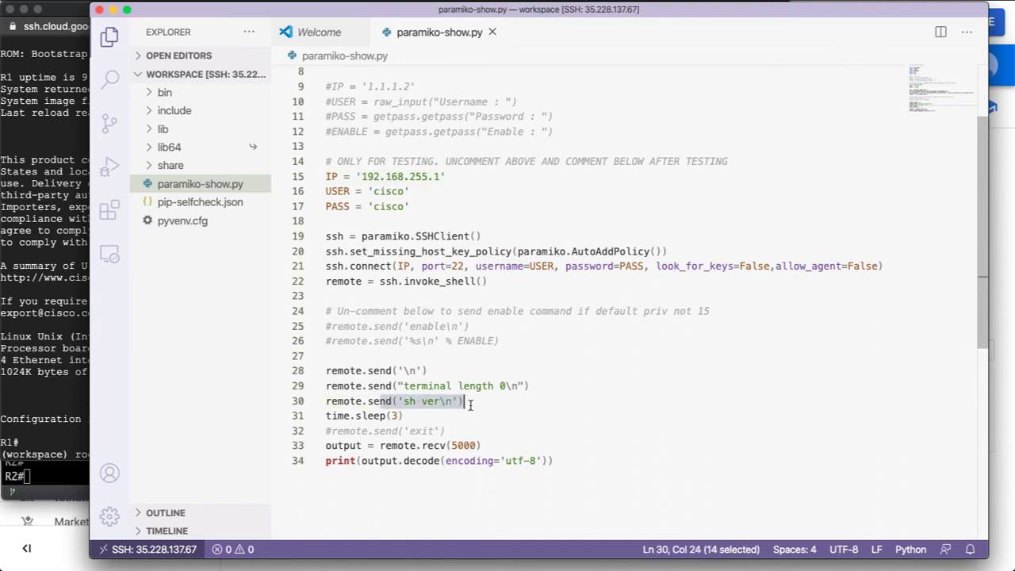
left_click(473, 415)
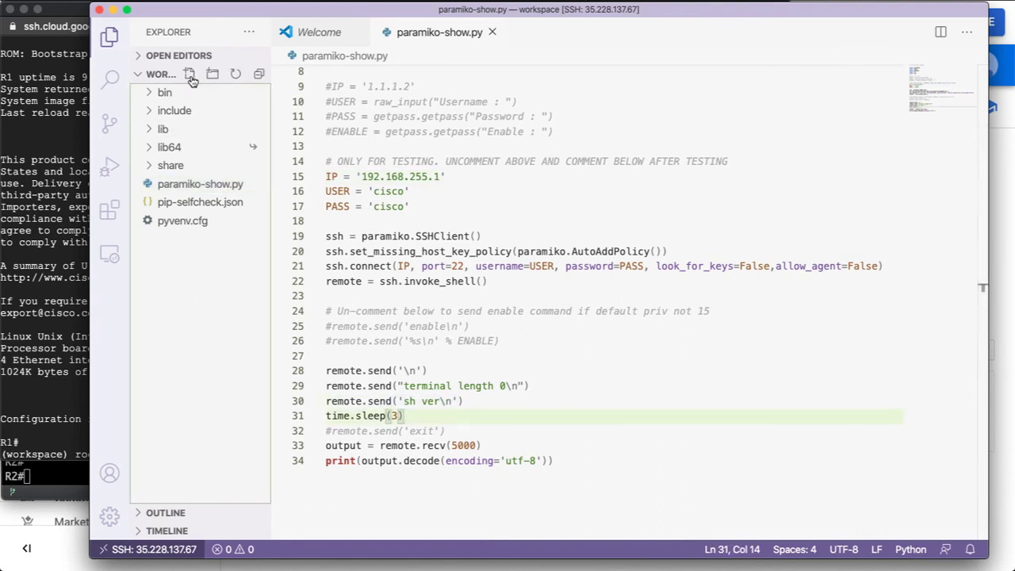
left_click(190, 74)
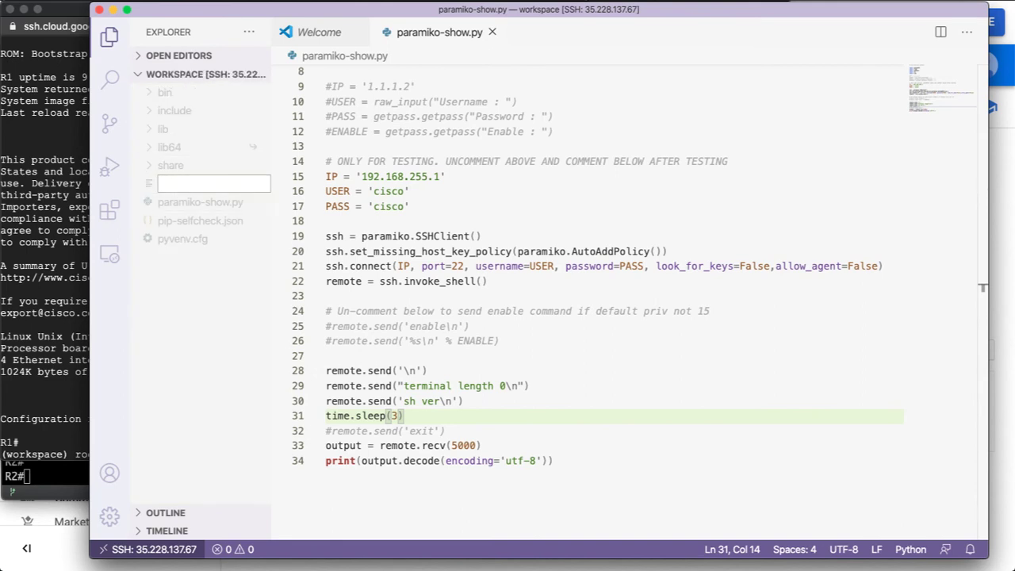
key("Escape")
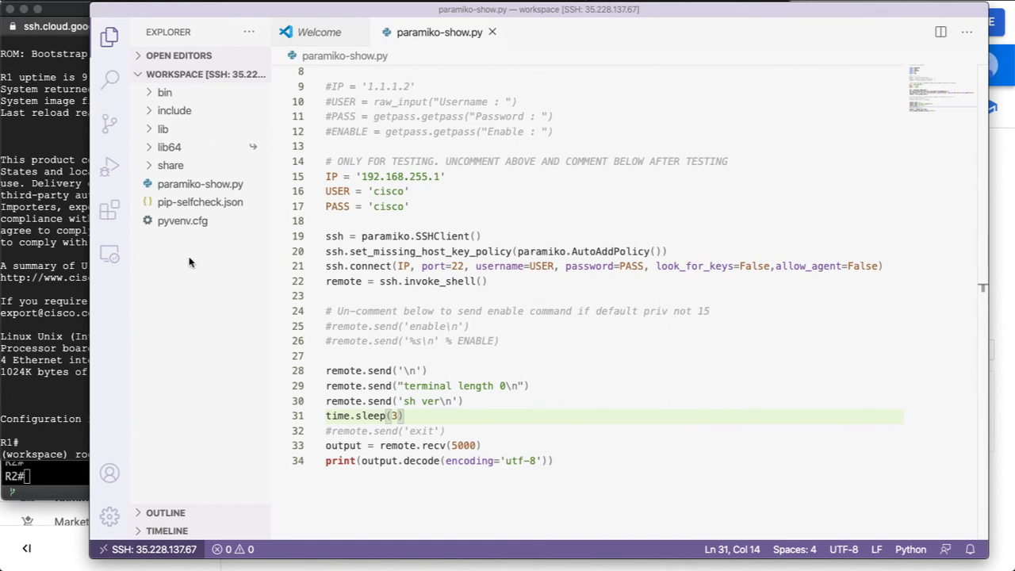
left_click(191, 73)
type("netmiko-sh-ver")
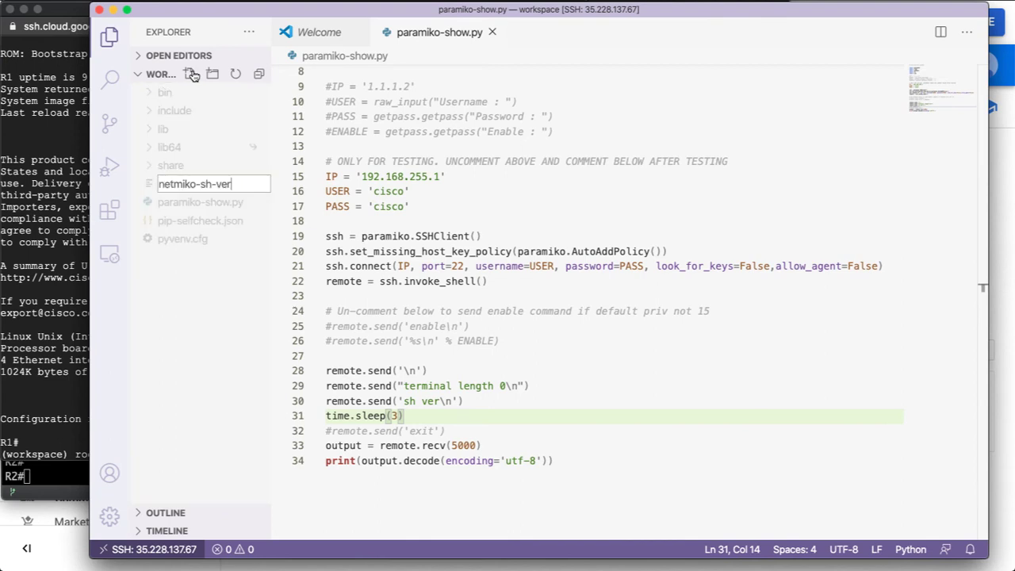
type(".py")
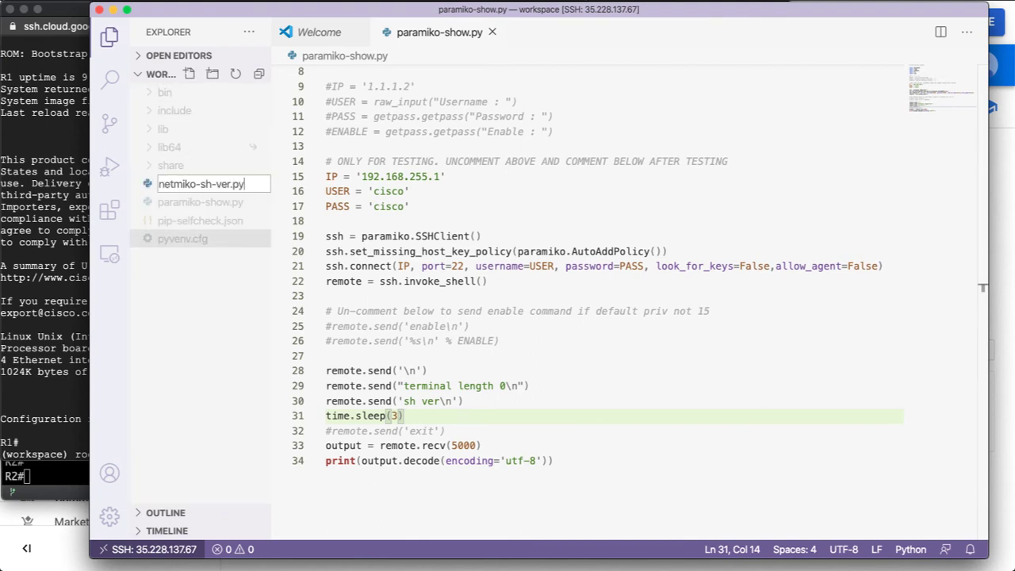
key("Return")
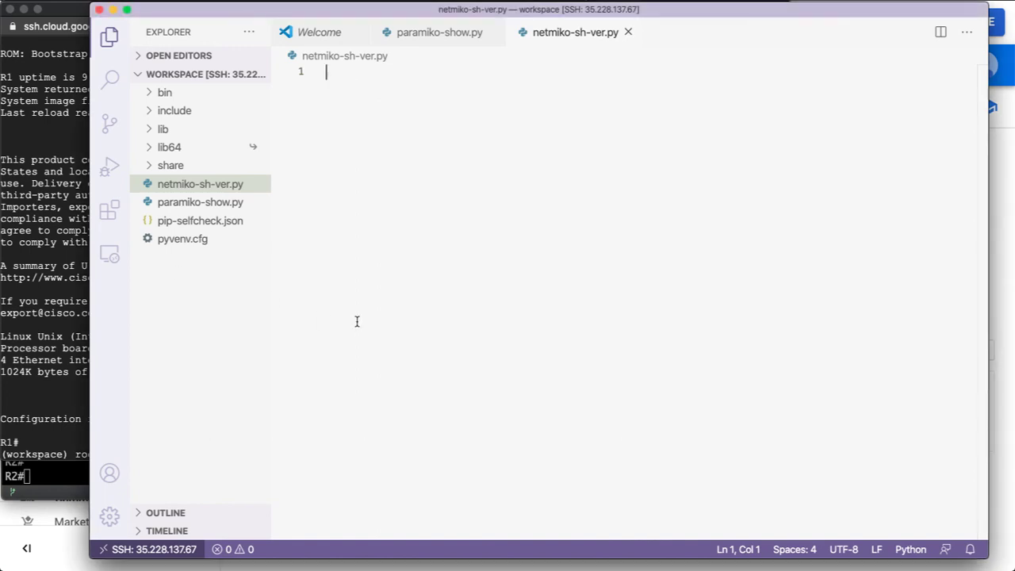
Paste the Netmiko show version script, set its host to 192.168.255.2, and save.
key("super+v")
left_click(466, 146)
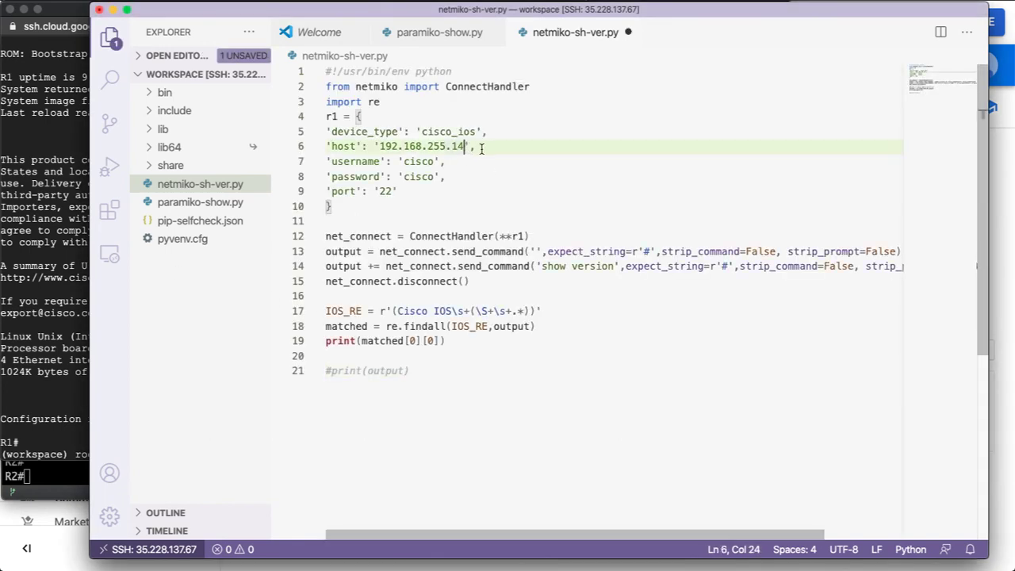
key("BackSpace")
type("2")
key("Left")
key("BackSpace")
left_click(458, 385)
key("cmd+s")
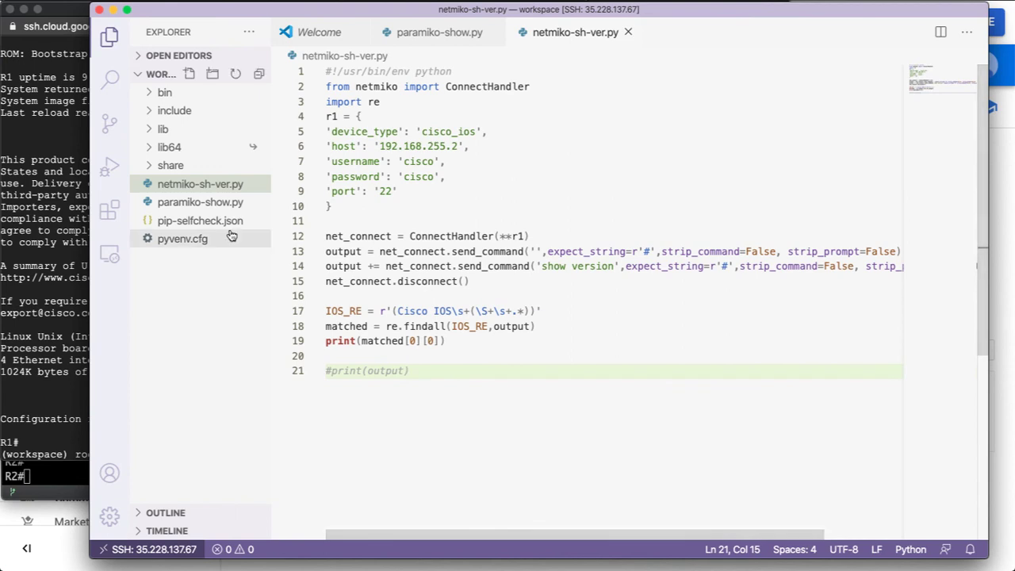
left_click(50, 394)
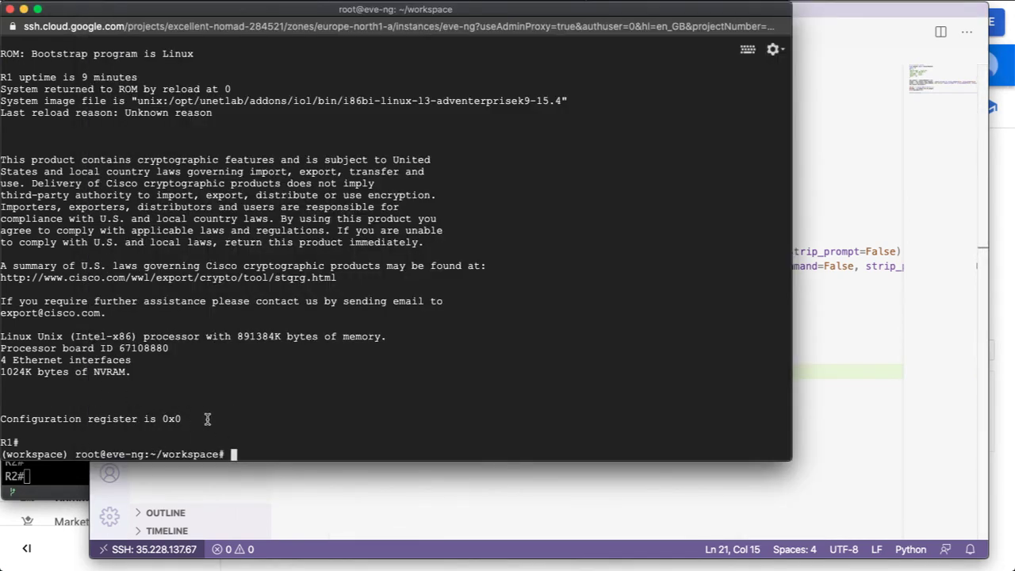
Clear the recalled command and list the workspace files with ls.
key("Up")
key("ctrl+u")
type("ls")
key("Return")
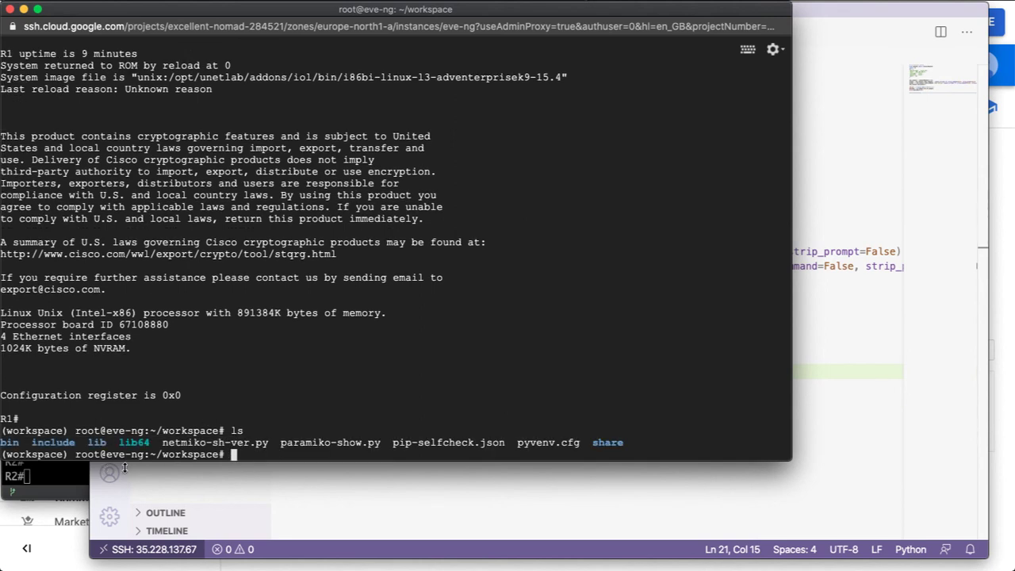
Run python netmiko-sh-ver.py and highlight the IOS 15.4(1)T version line it prints.
left_click_drag(189, 444, 163, 445)
double_click(163, 445)
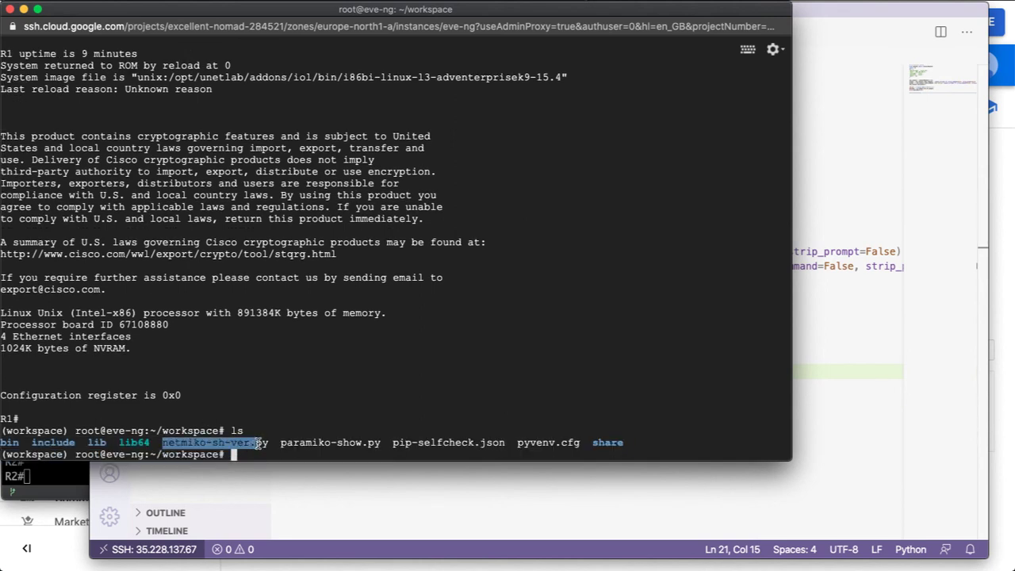
key("super+c")
left_click(300, 391)
type("python")
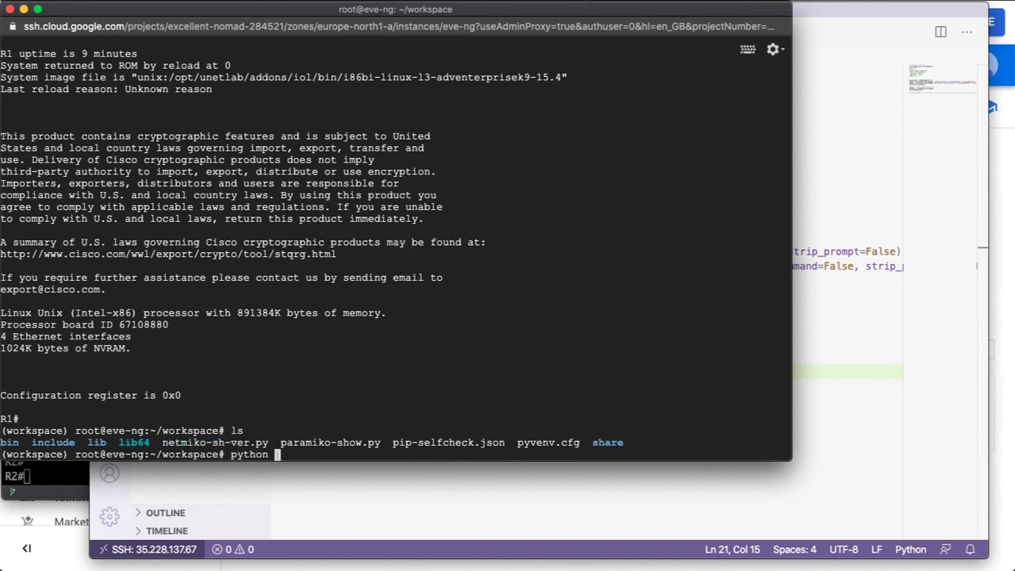
key("super+v")
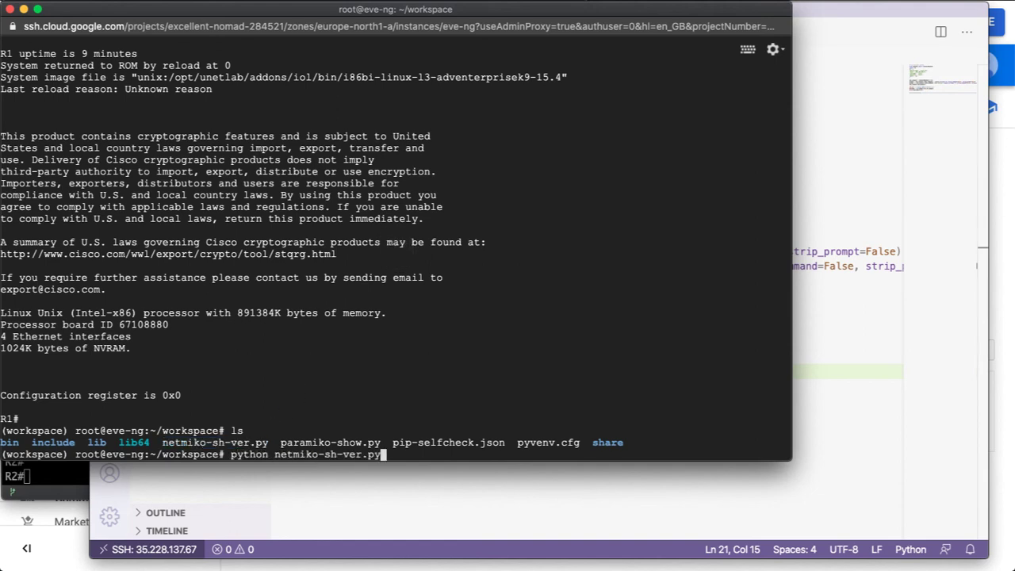
key("Return")
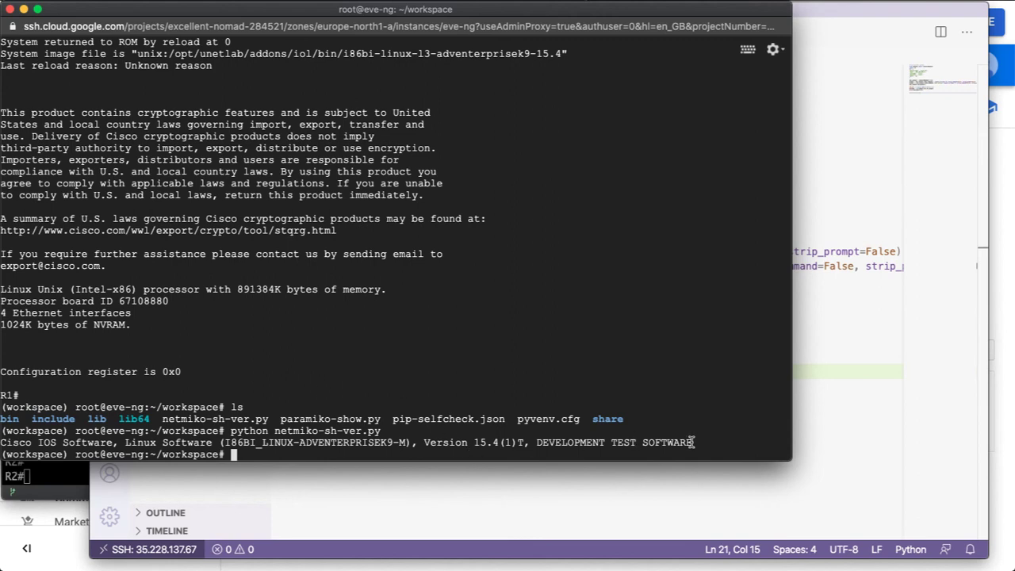
left_click_drag(696, 443, 435, 444)
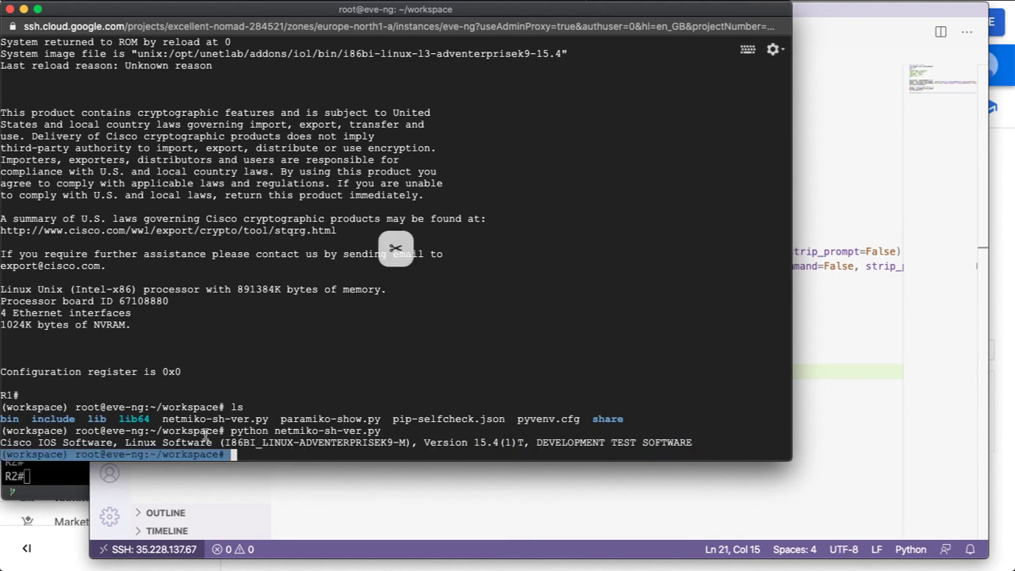
left_click(324, 522)
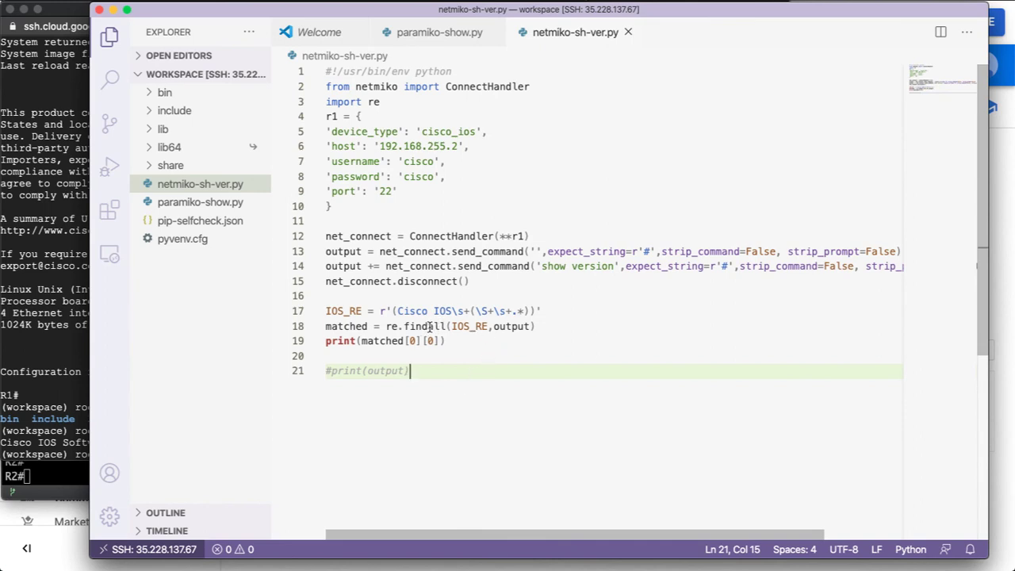
Examine the re.findall matching on line 18 of netmiko-sh-ver.py, then revisit the router output.
left_click_drag(428, 326, 519, 326)
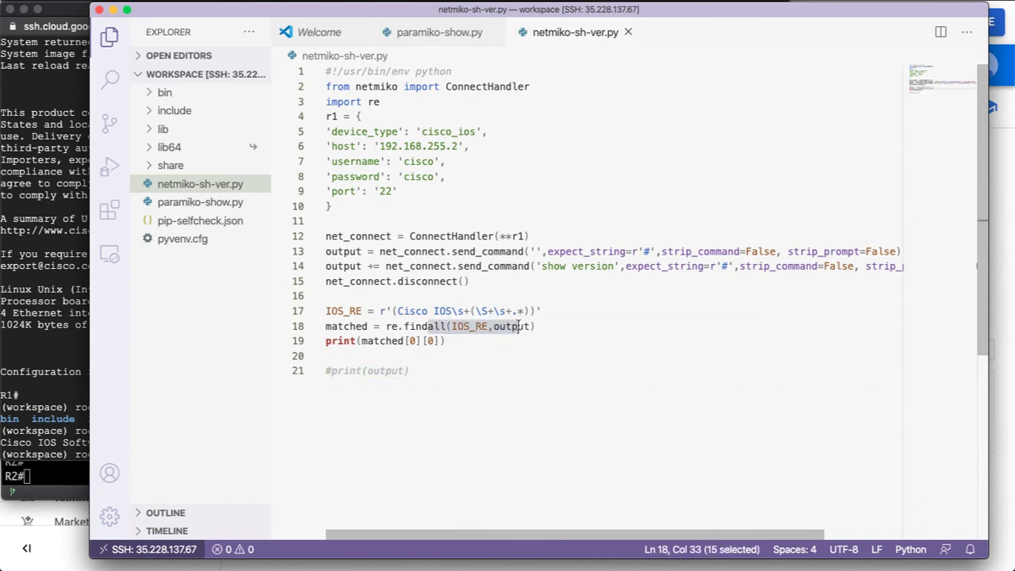
left_click(447, 375)
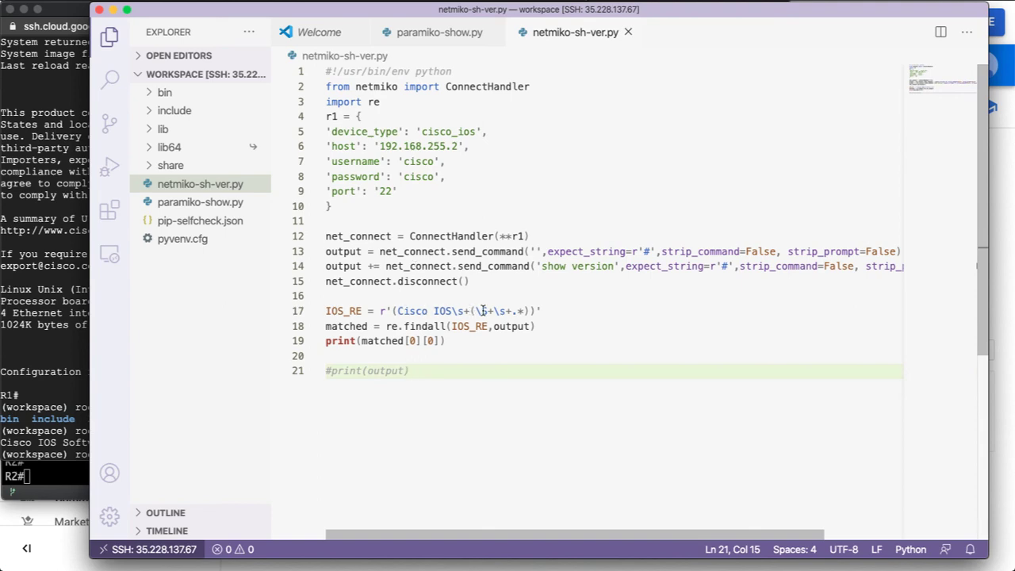
left_click(74, 334)
left_click_drag(180, 372, 82, 123)
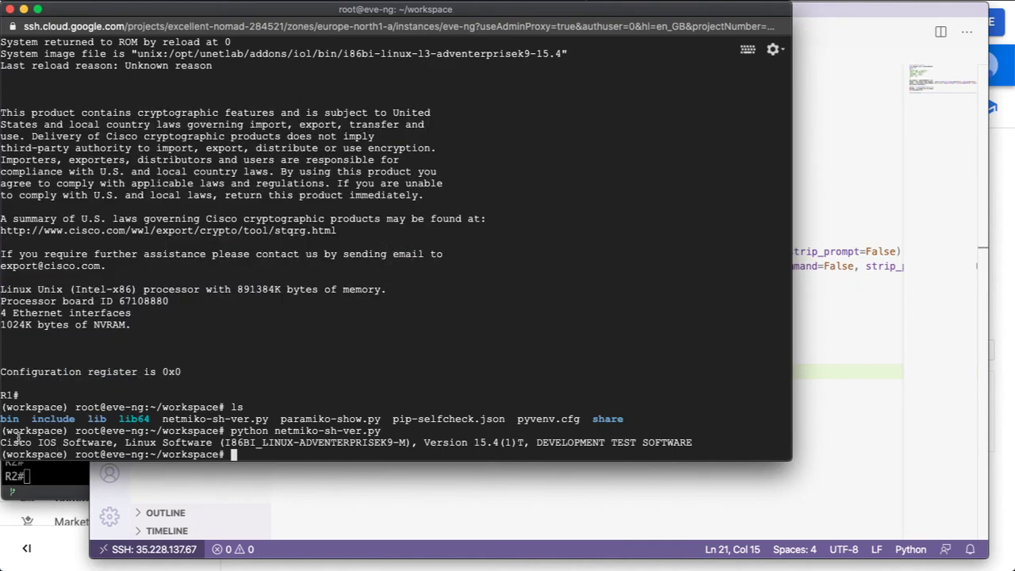
Compare the printed Cisco IOS Software line with R1's full show version output above it.
left_click_drag(11, 442, 153, 442)
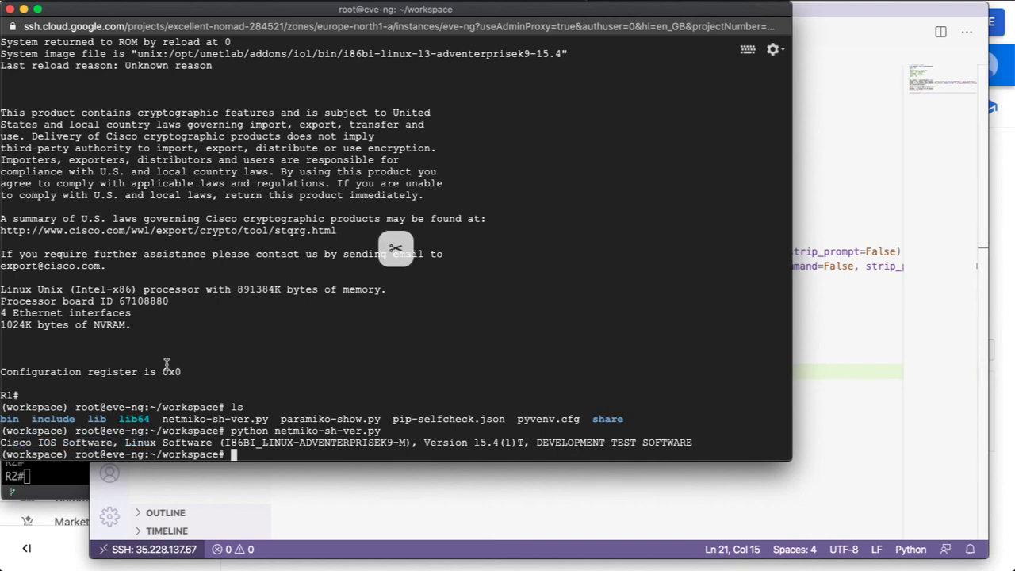
scroll(142, 272, "up", 5)
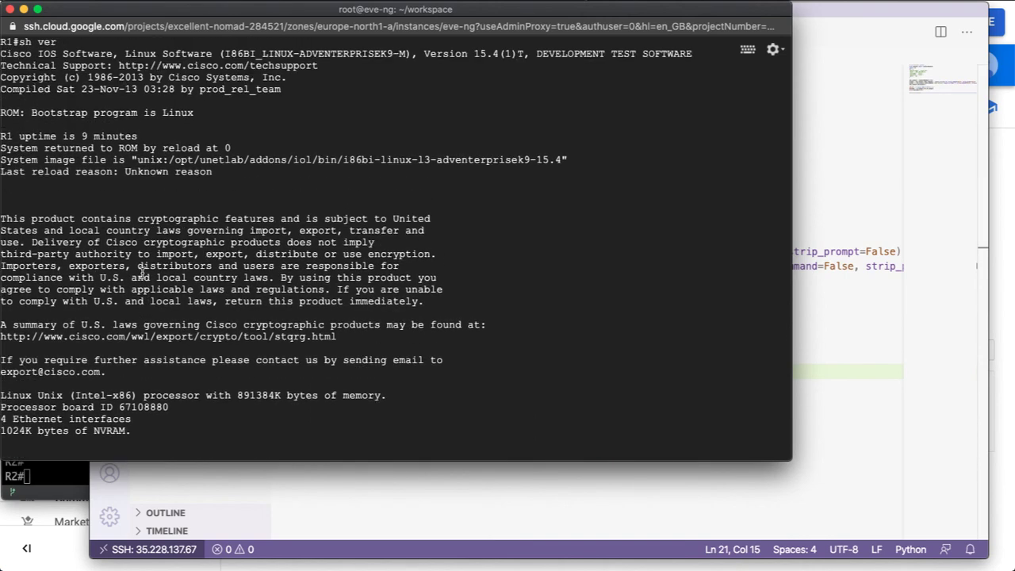
left_click_drag(2, 51, 317, 68)
left_click(312, 126)
key("Return")
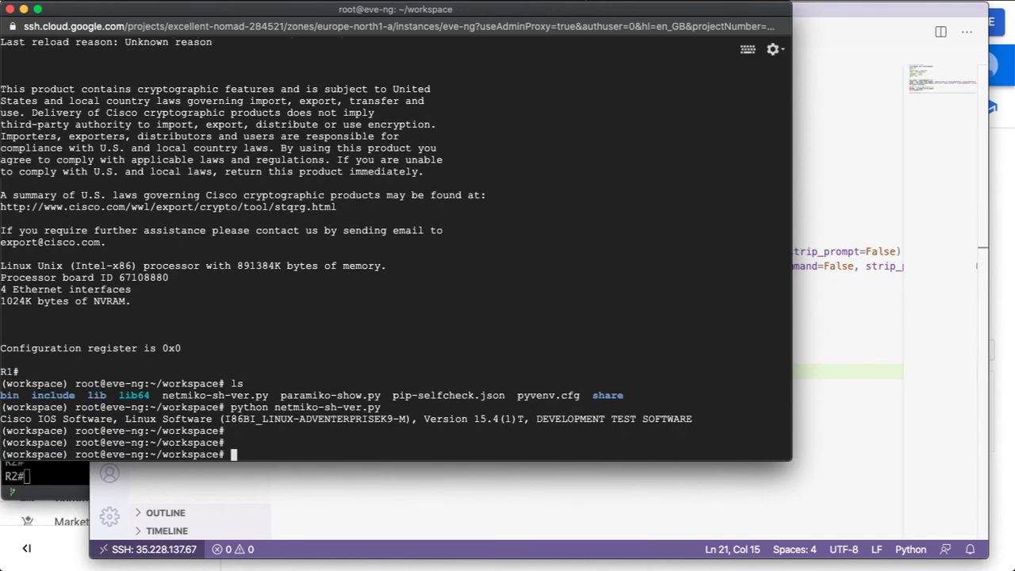
key("Return")
key("Return")
key("Return")
key("Return")
key("Return")
key("Return")
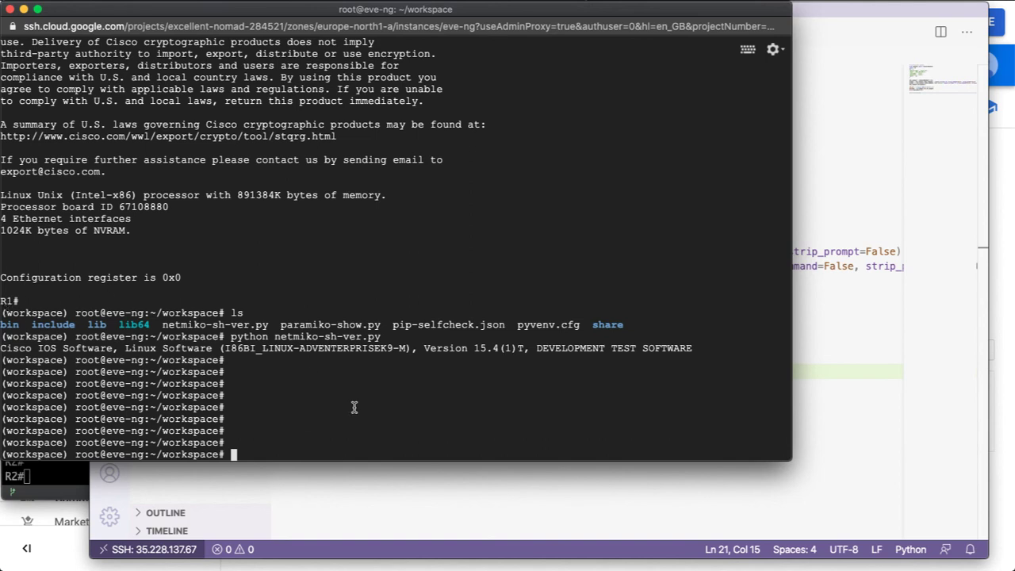
left_click(428, 497)
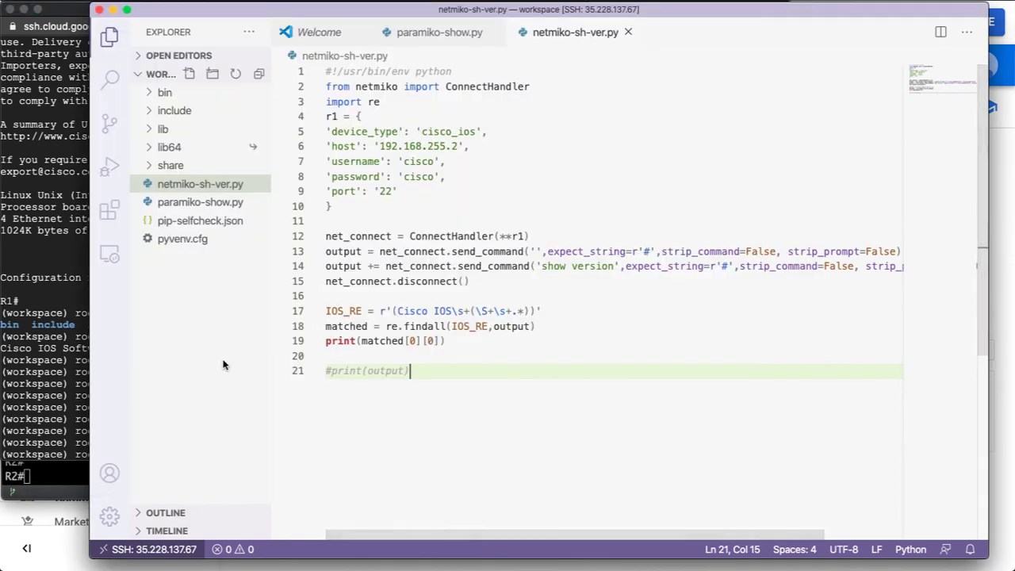
Create netconf-example.py and paste in the 86-line NETCONF get-config interface-status script.
left_click(189, 74)
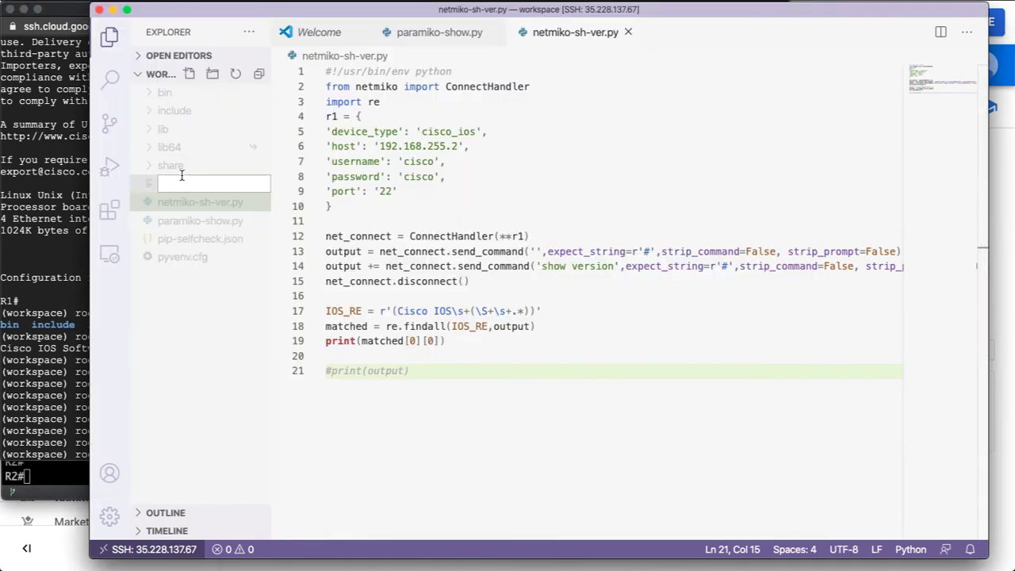
key("Escape")
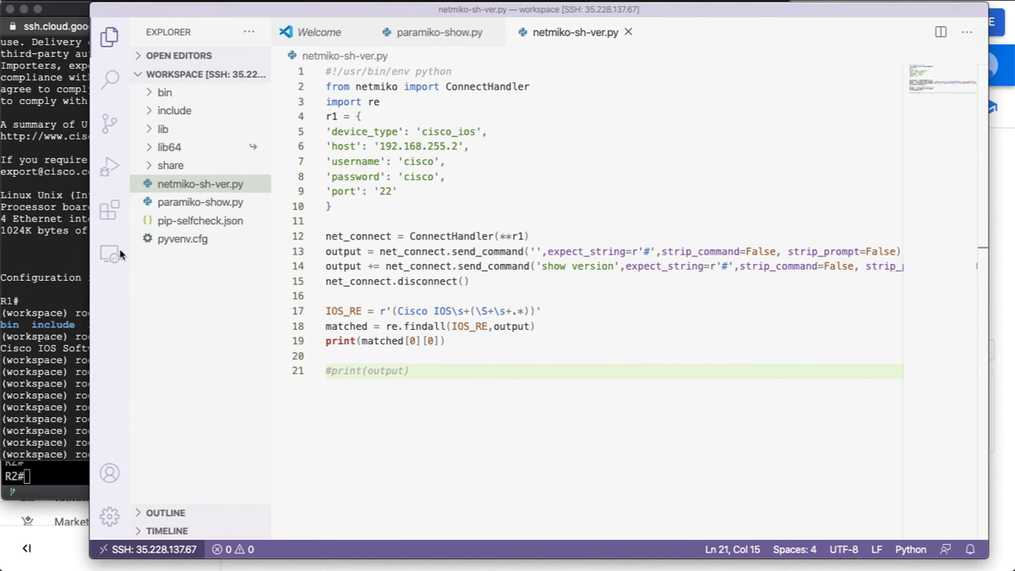
left_click(194, 317)
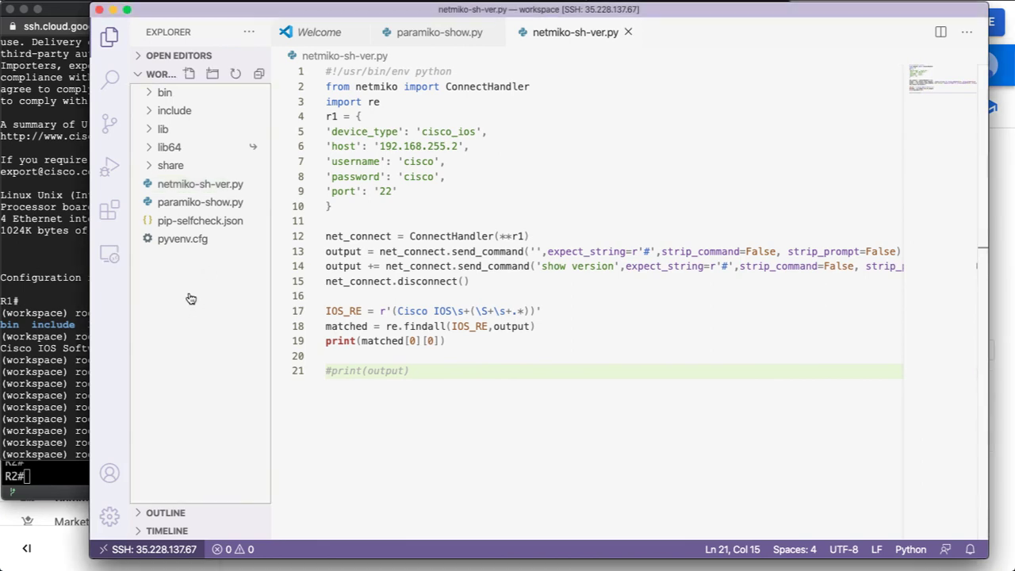
left_click(192, 74)
type("net")
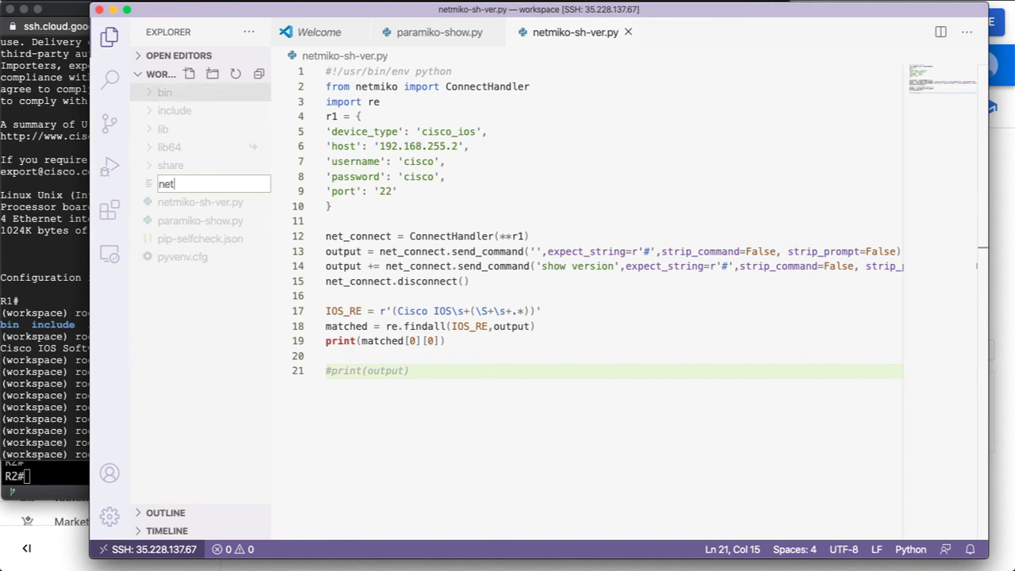
type("conf-example.py")
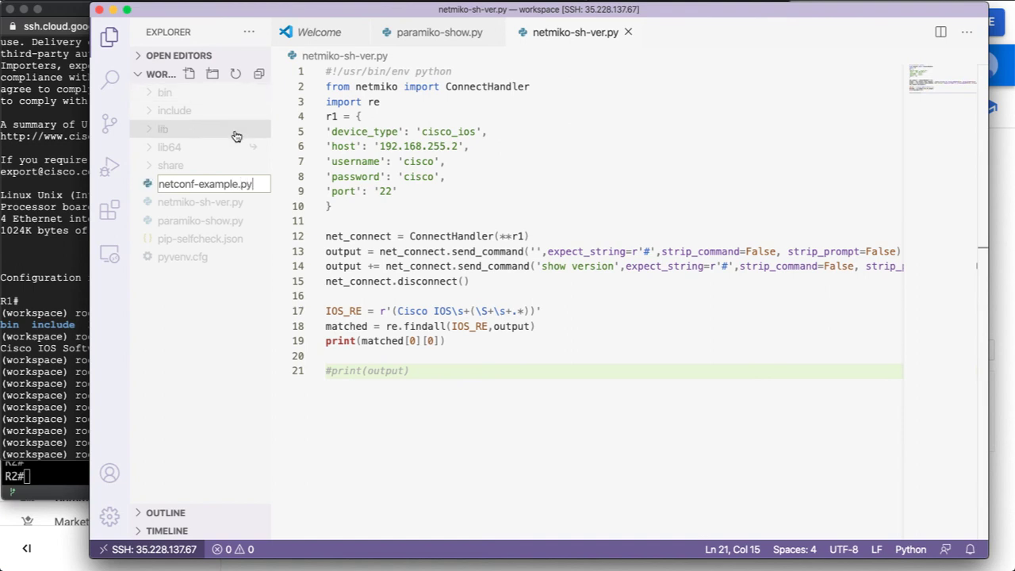
key("Return")
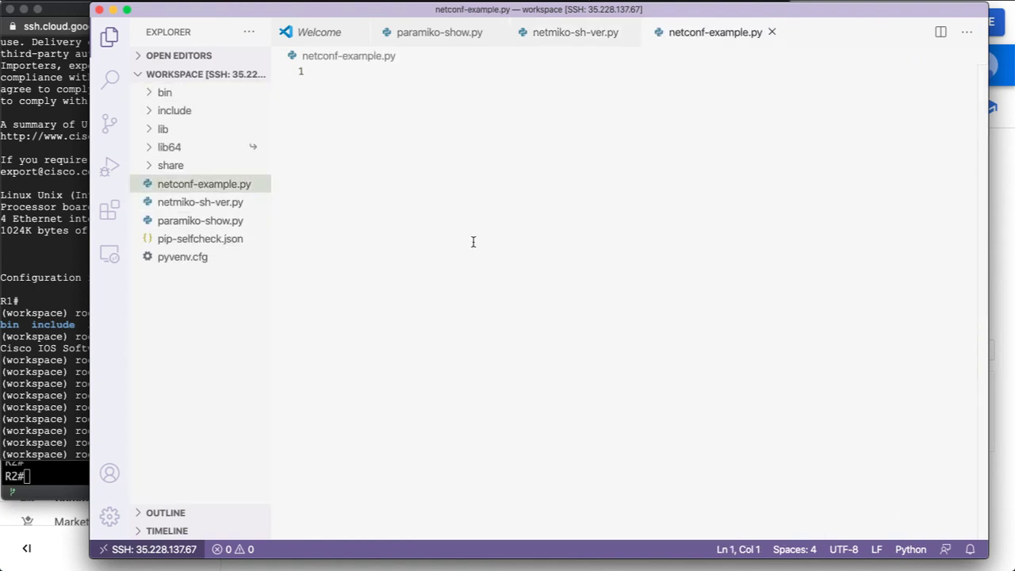
key("super+v")
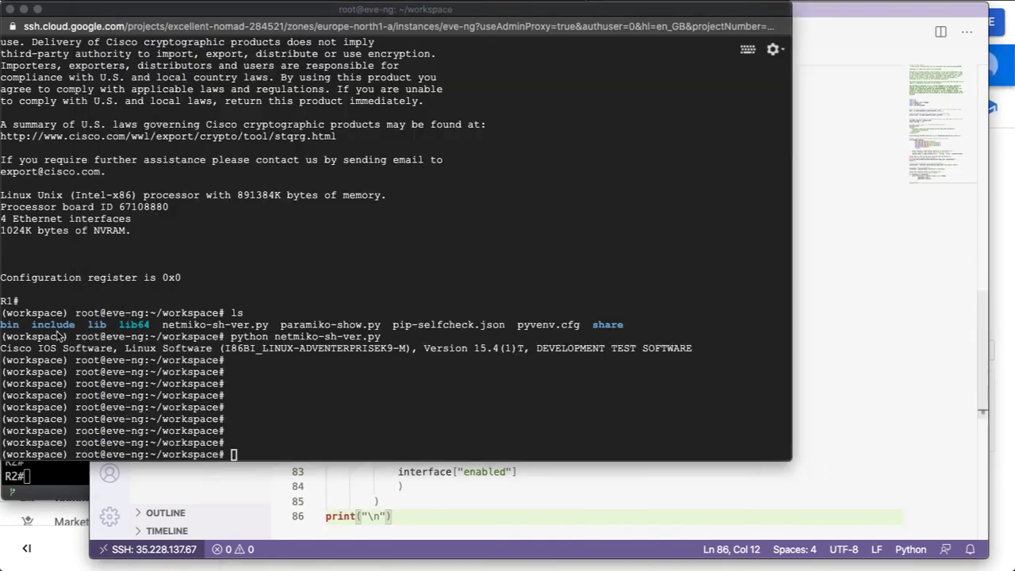
left_click(59, 336)
Run python netconf-example.py, which fails with ImportError: No module named 'env_lab'.
type("ls")
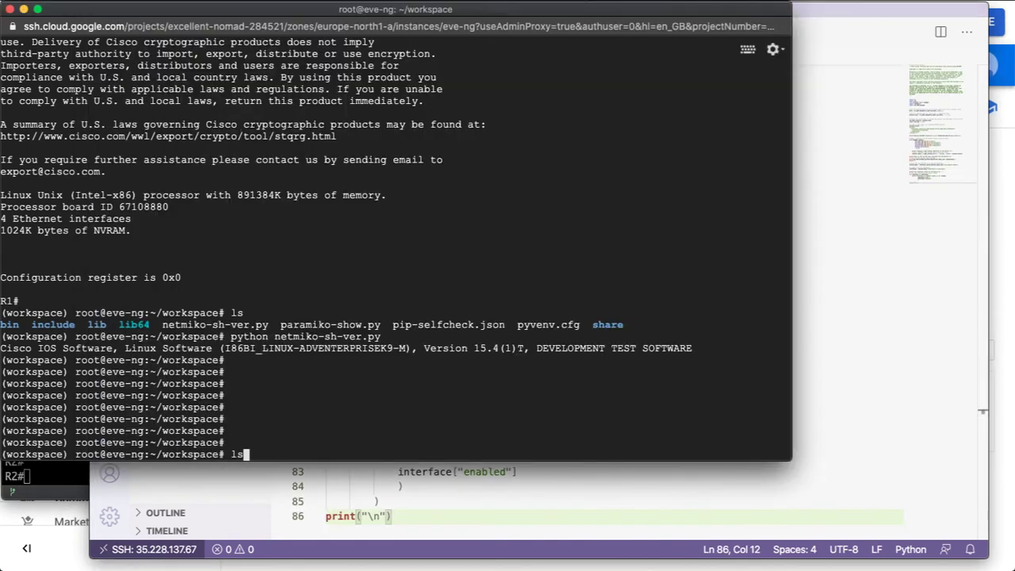
key("Return")
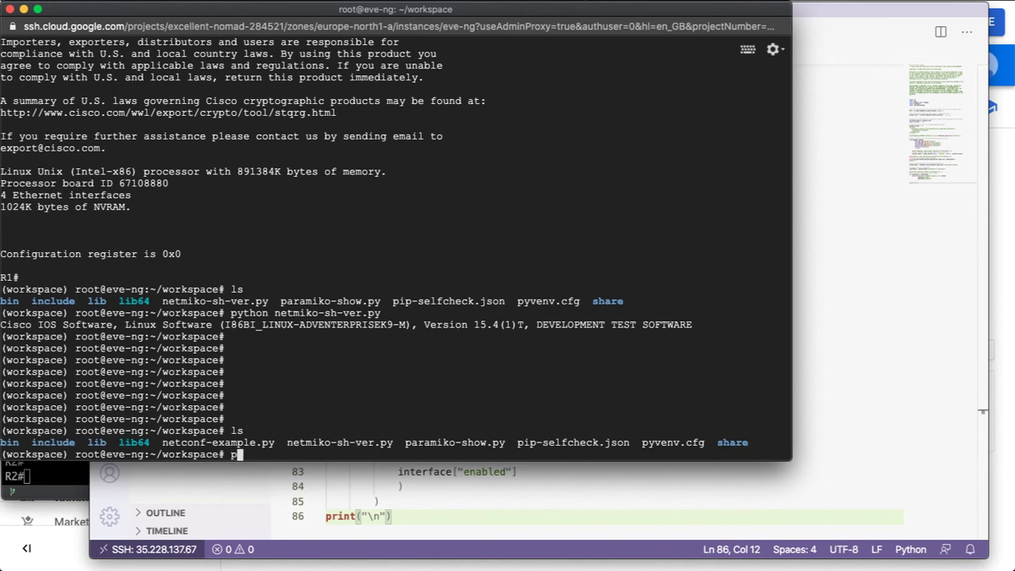
type("python")
double_click(184, 441)
right_click(184, 441)
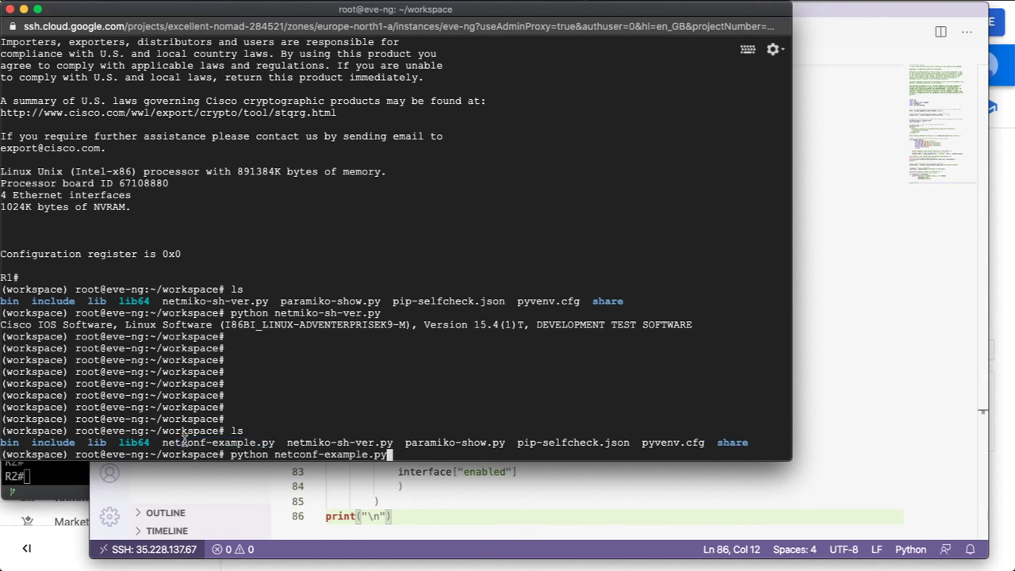
key("Return")
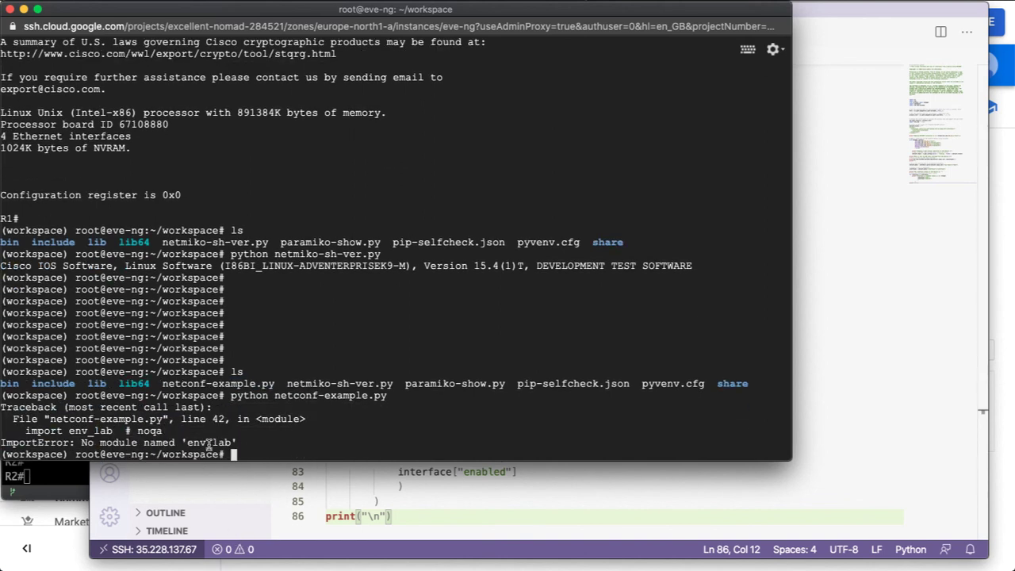
left_click_drag(187, 442, 213, 443)
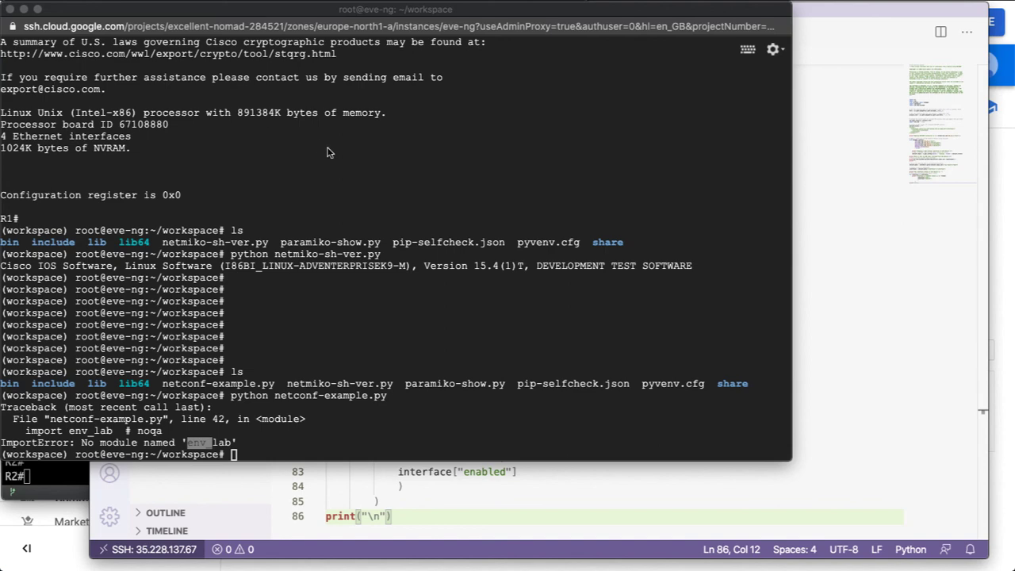
left_click(543, 492)
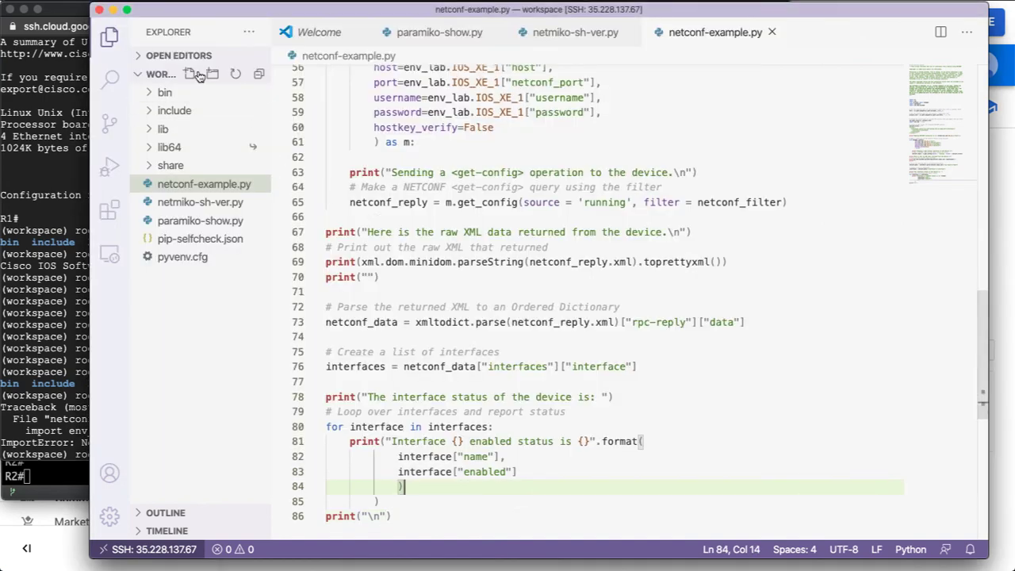
Create env_lab.py with the IOS_XE_1, IOS_XE_2 and NXOS_1 connection settings and save it.
left_click(190, 75)
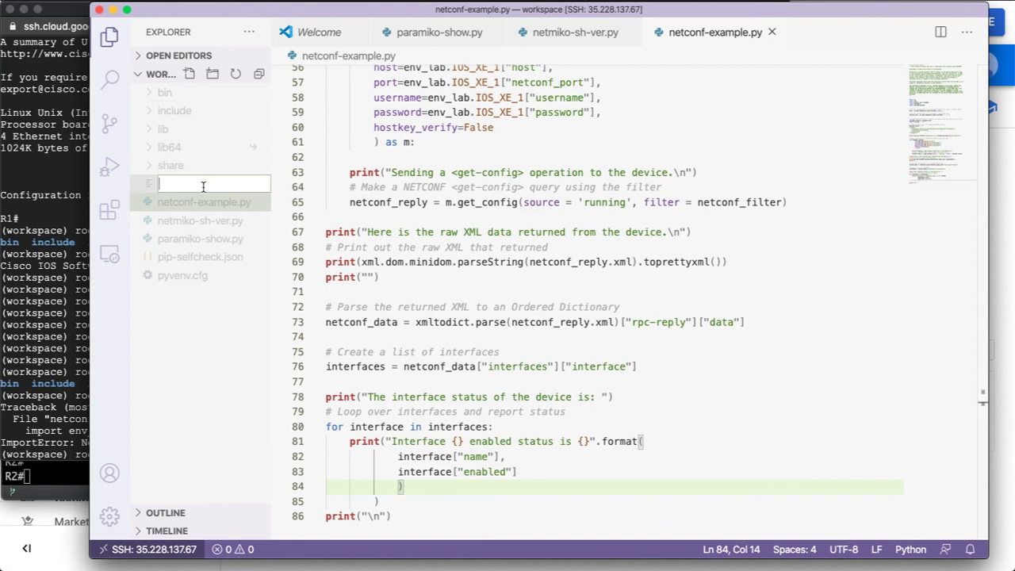
type("env_lab.py")
key("Return")
key("super+v")
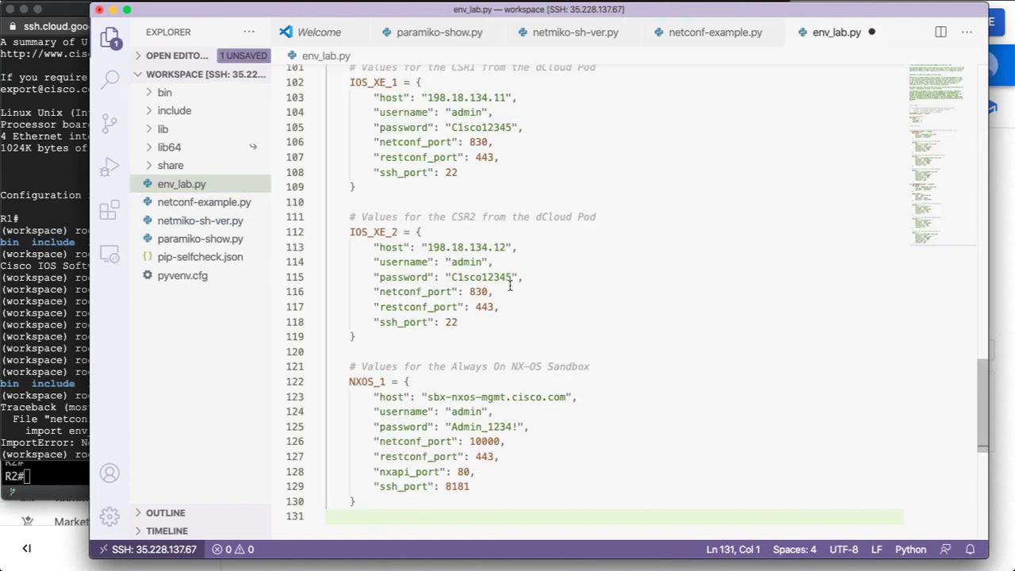
key("super+s")
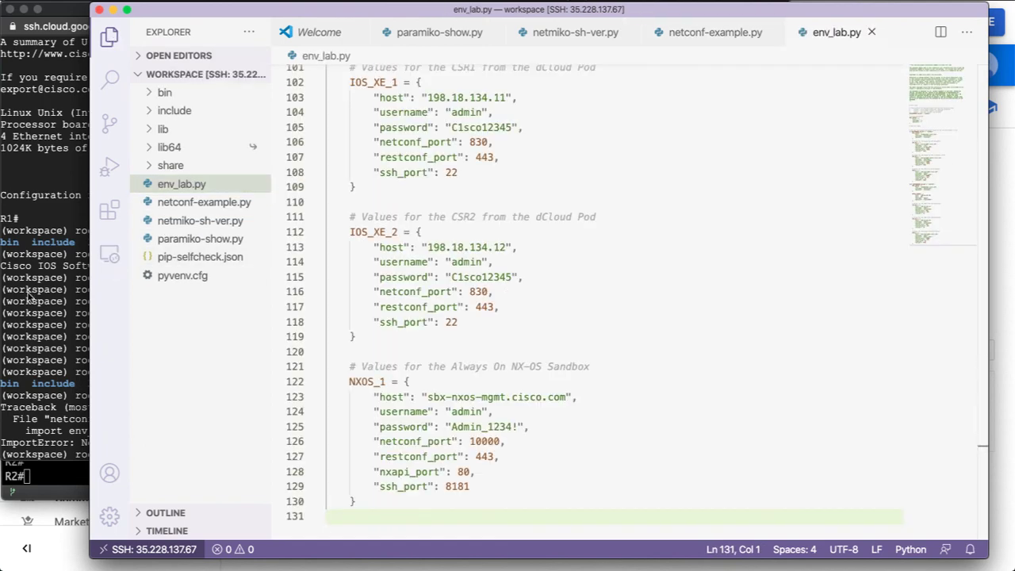
left_click(29, 296)
Rerun python netconf-example.py and select its interface status lines, all enabled except GigabitEthernet3.
key("Return")
key("Return")
key("Return")
key("Return")
key("Return")
key("Return")
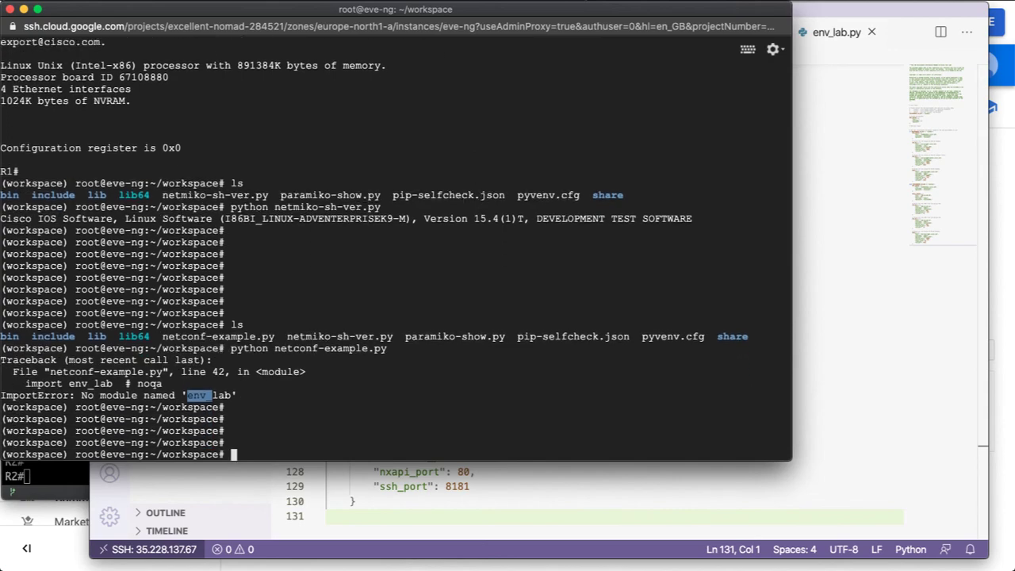
key("Up")
key("Return")
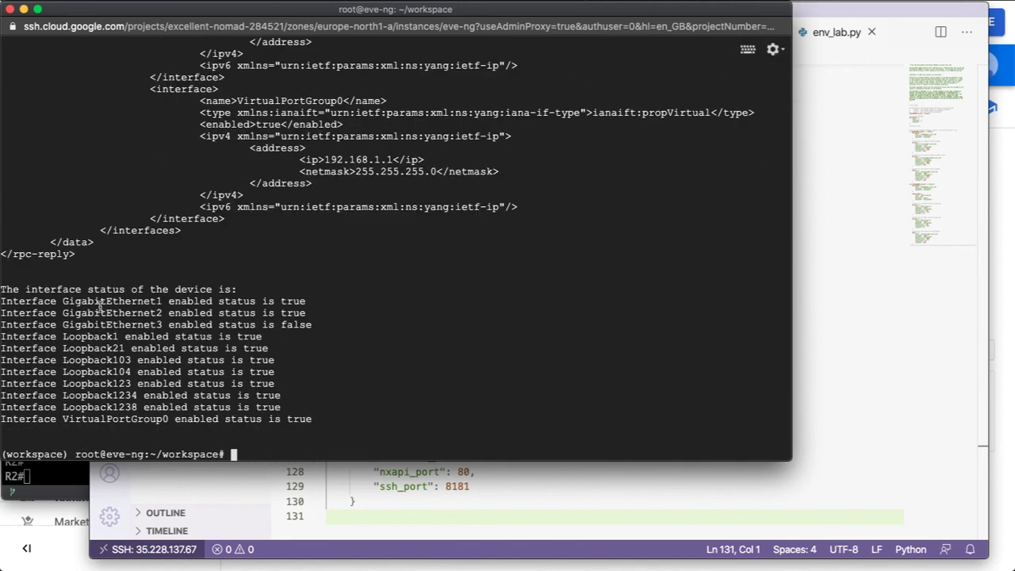
left_click_drag(19, 300, 217, 372)
left_click(290, 456)
Inspect the IOS_XE_1 connection block in env_lab.py, then minimize Visual Studio Code.
left_click(443, 496)
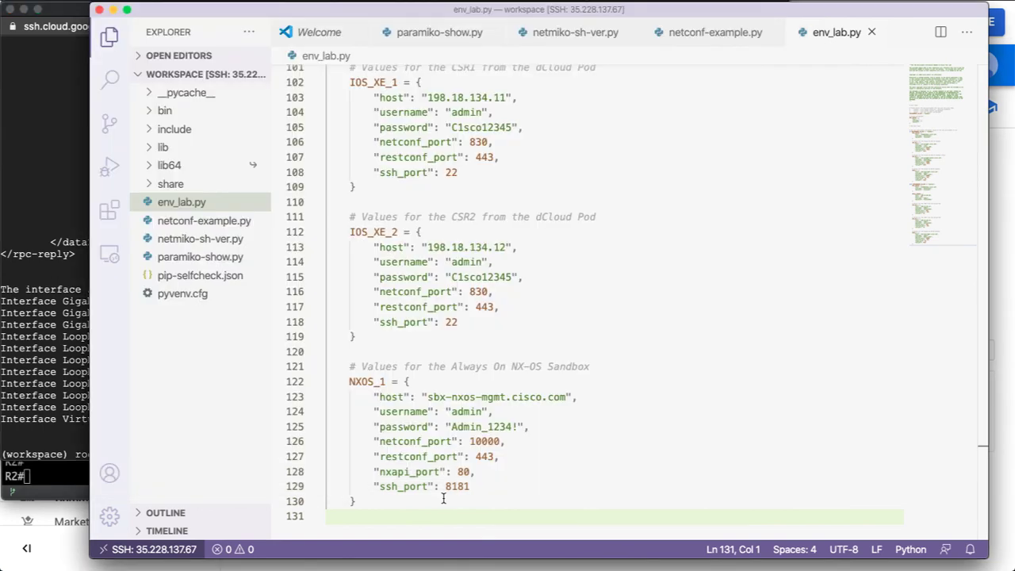
left_click(444, 499)
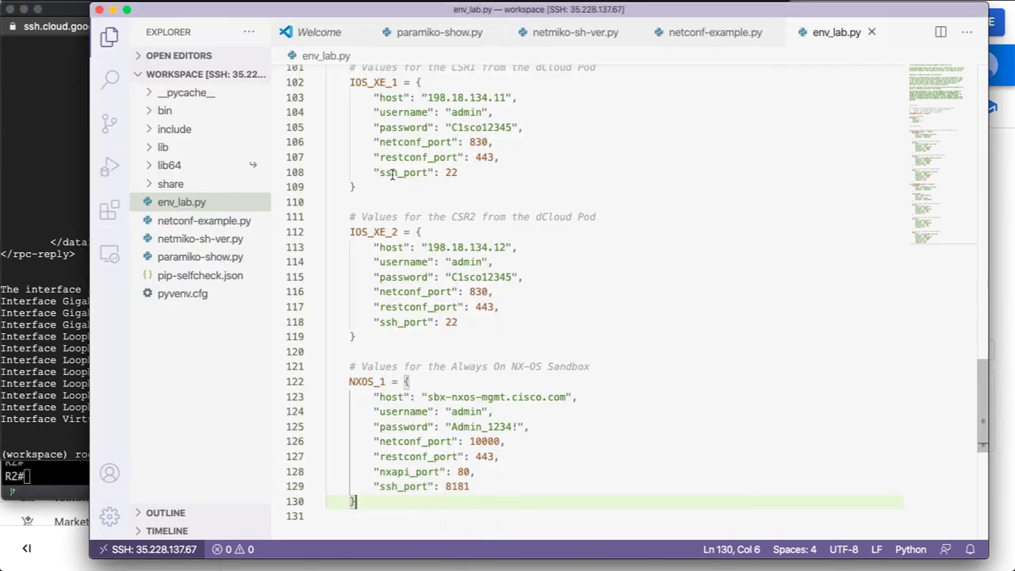
scroll(393, 175, "up", 5)
left_click_drag(349, 279, 509, 381)
left_click(570, 403)
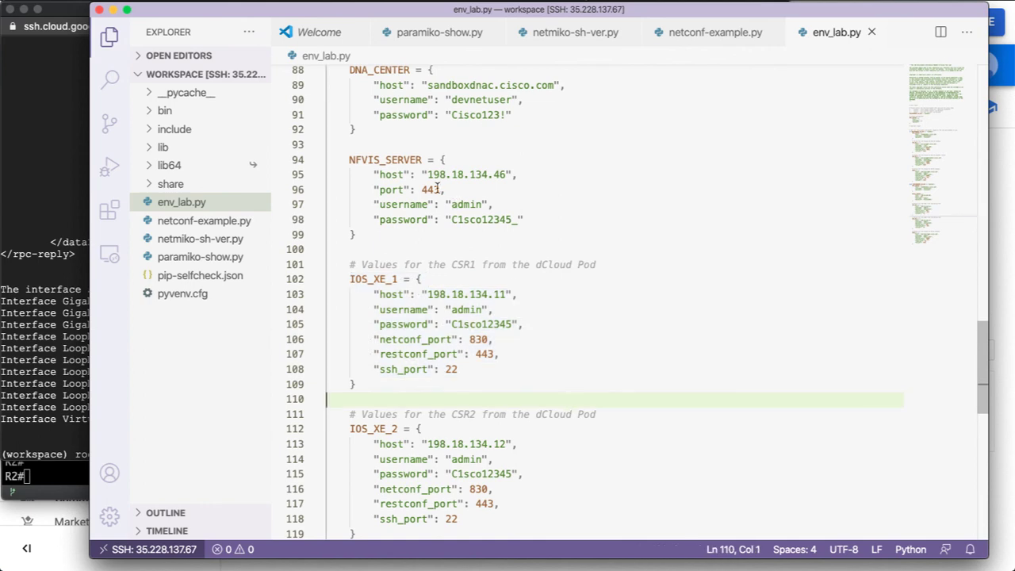
left_click(113, 10)
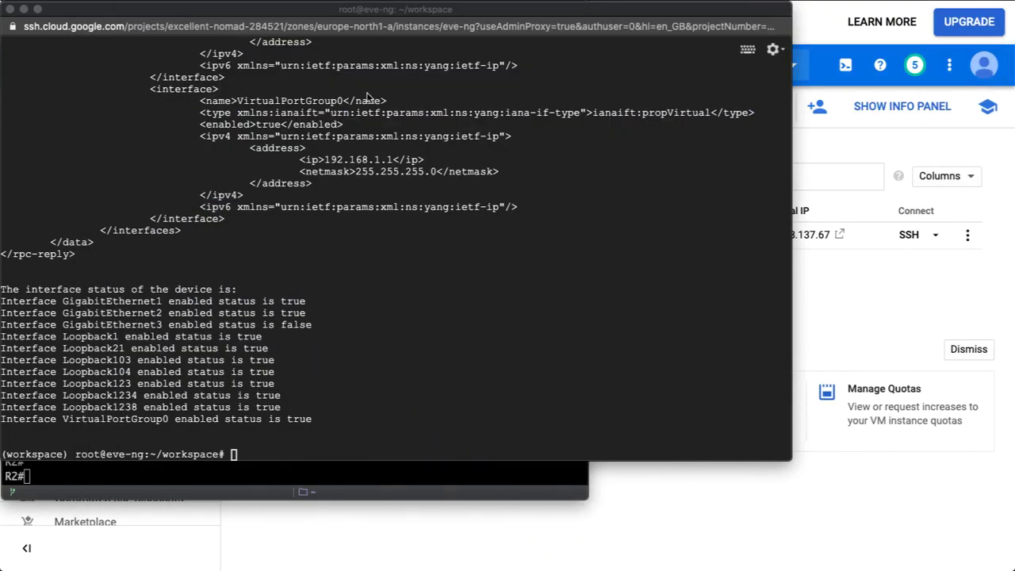
Close the browser SSH window, confirming Leave, and switch between the Compute Engine page and Terminal.
left_click(10, 9)
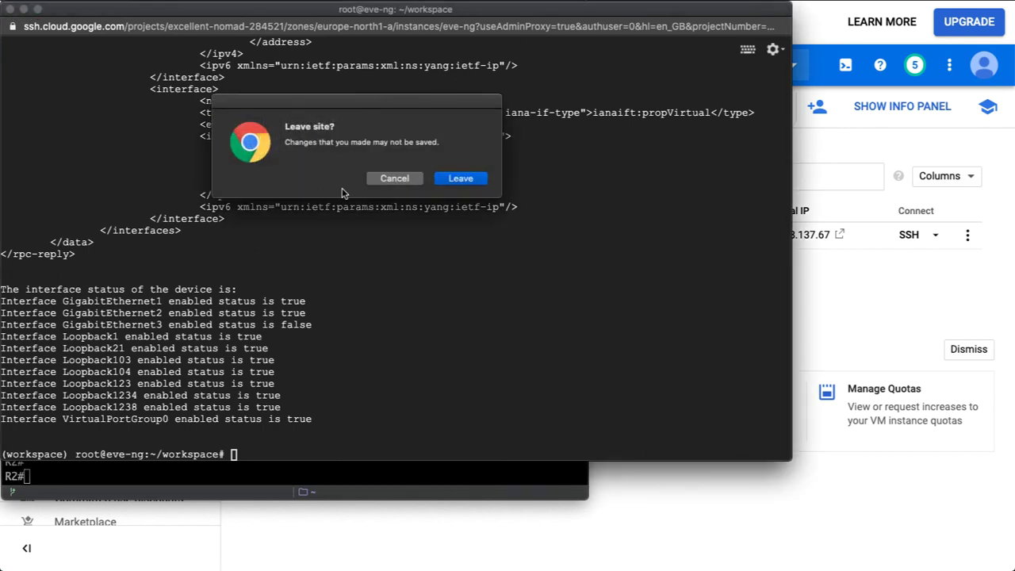
left_click(460, 180)
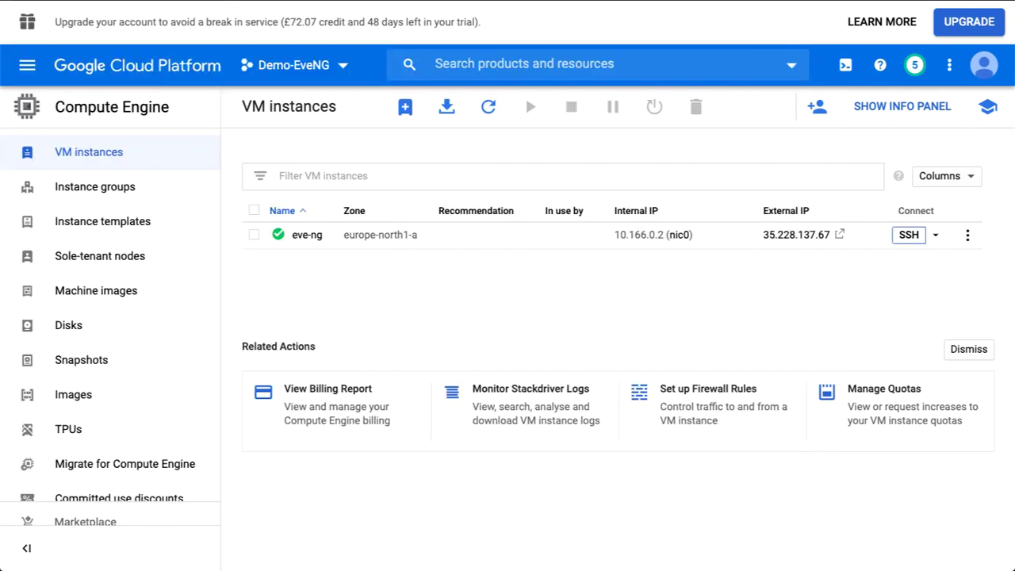
key("super+Tab")
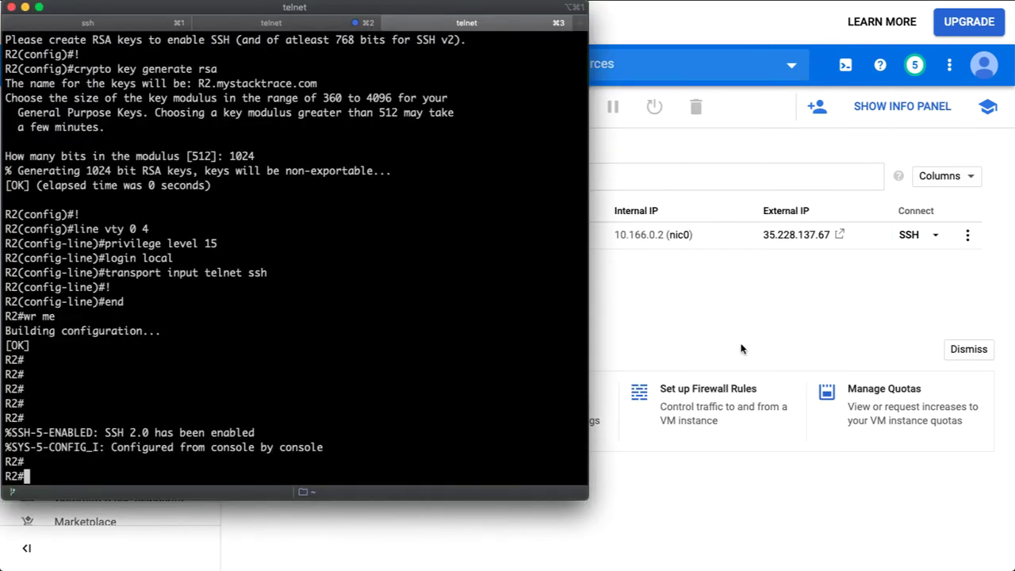
left_click(737, 352)
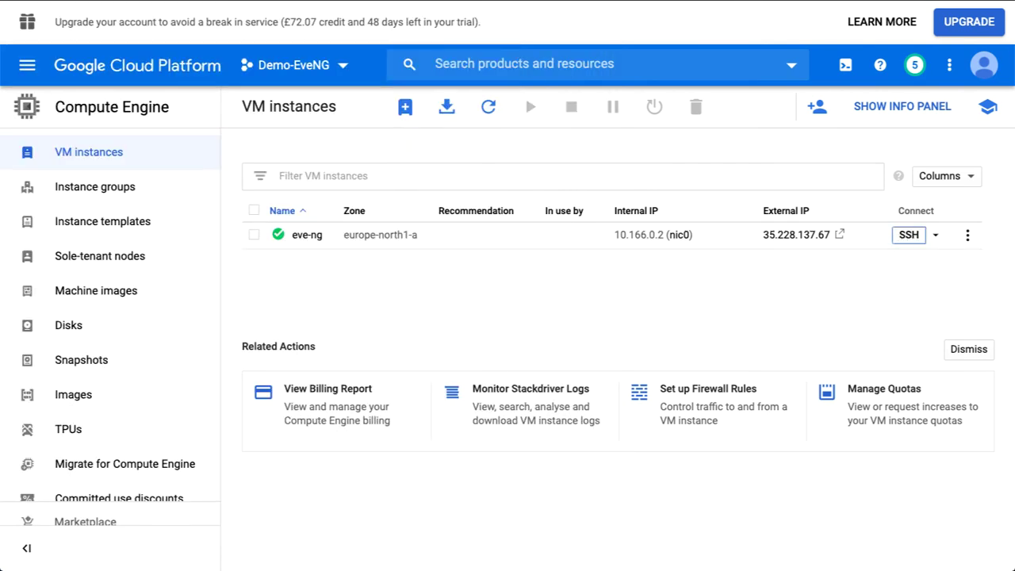
key("super+Tab")
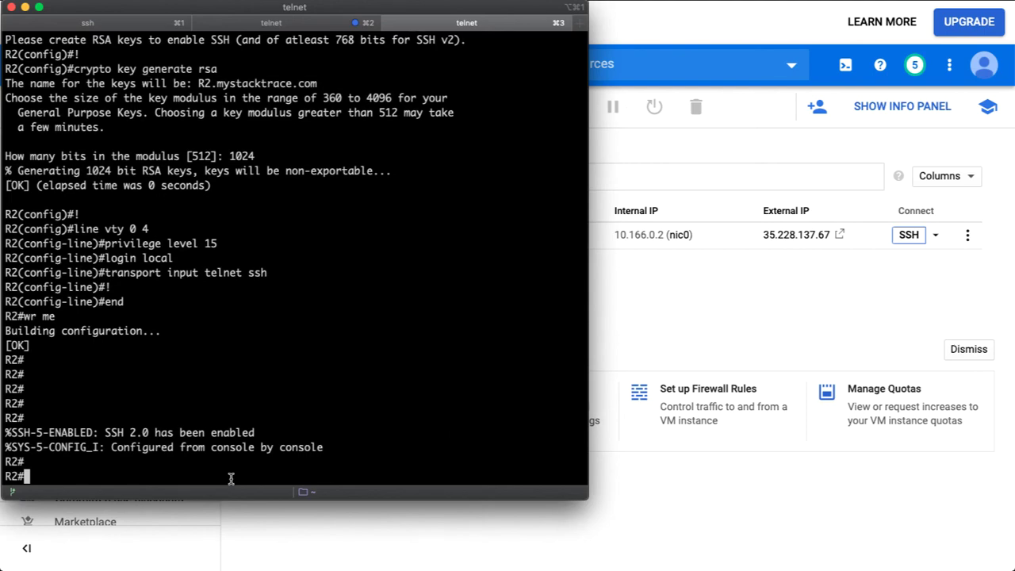
In the eve-ng ssh tab, run cd workspace/ and list its files with ls.
left_click(89, 24)
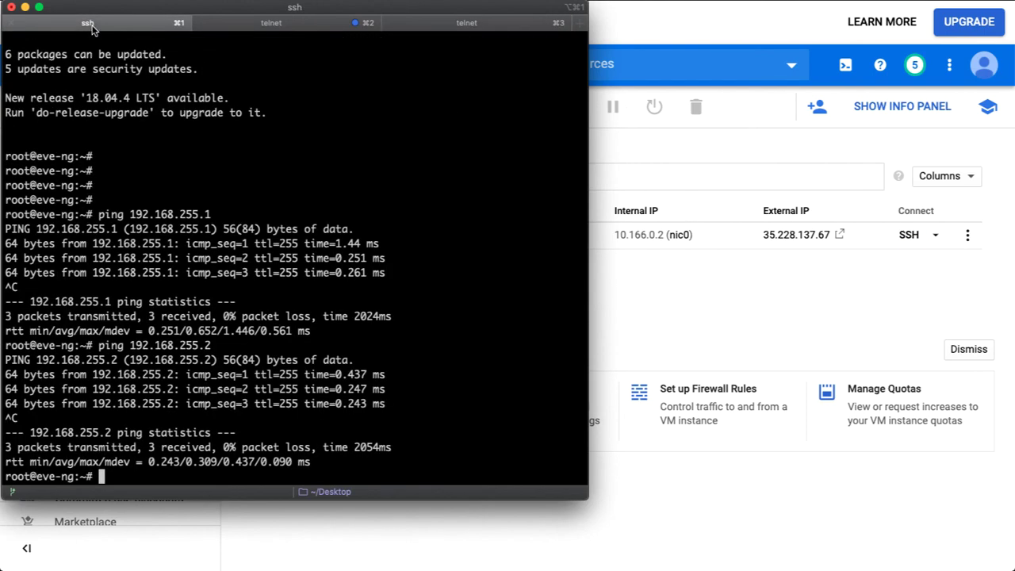
key("Return")
key("Return")
key("Return")
key("Return")
key("Return")
key("Return")
key("Return")
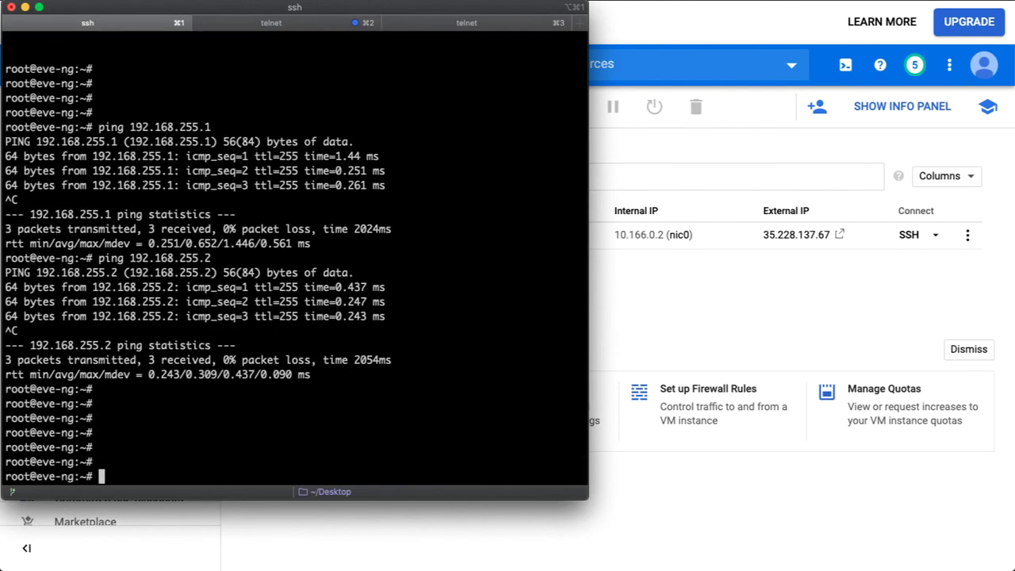
key("Return")
key("Return")
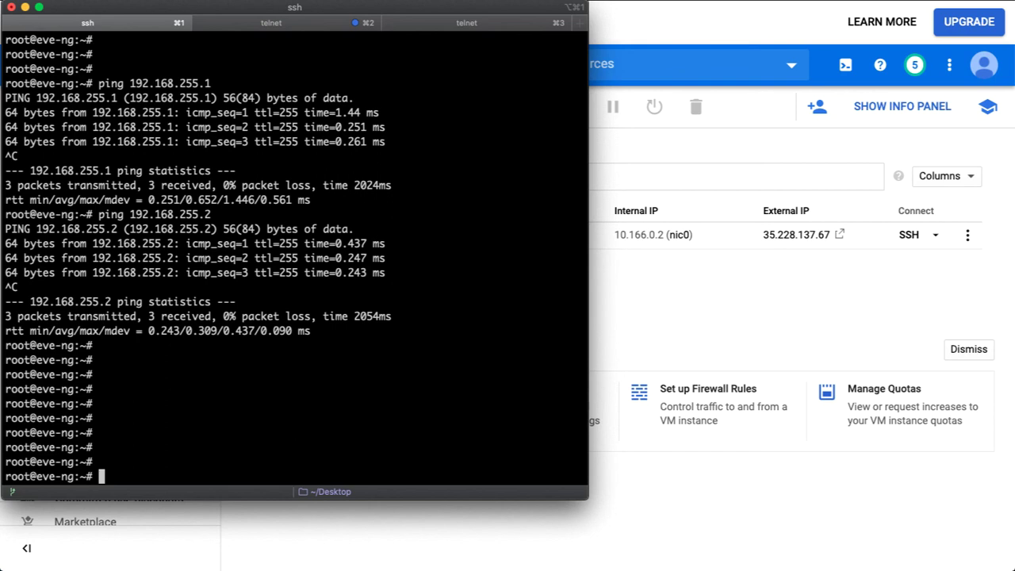
type("cd")
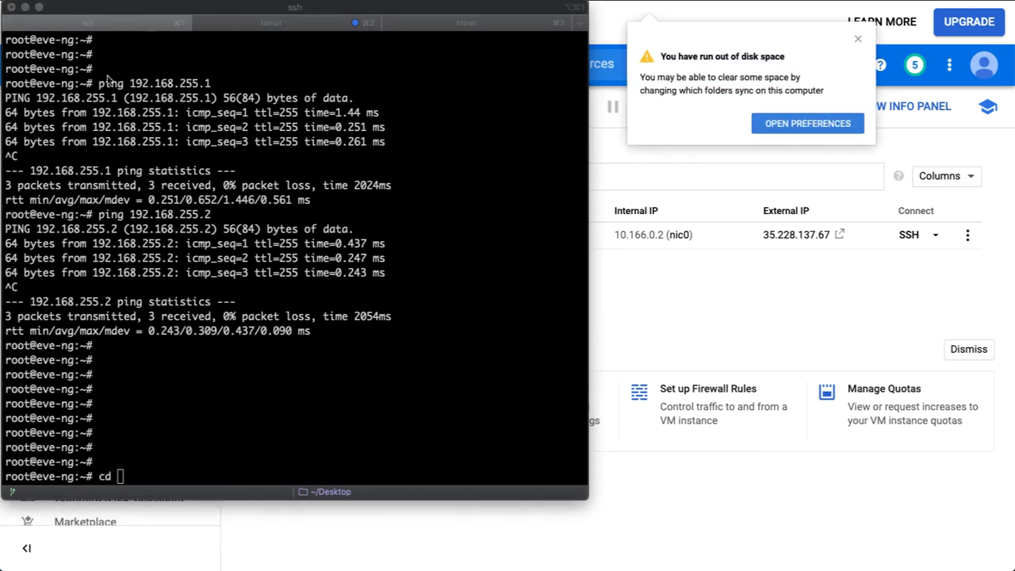
left_click(156, 369)
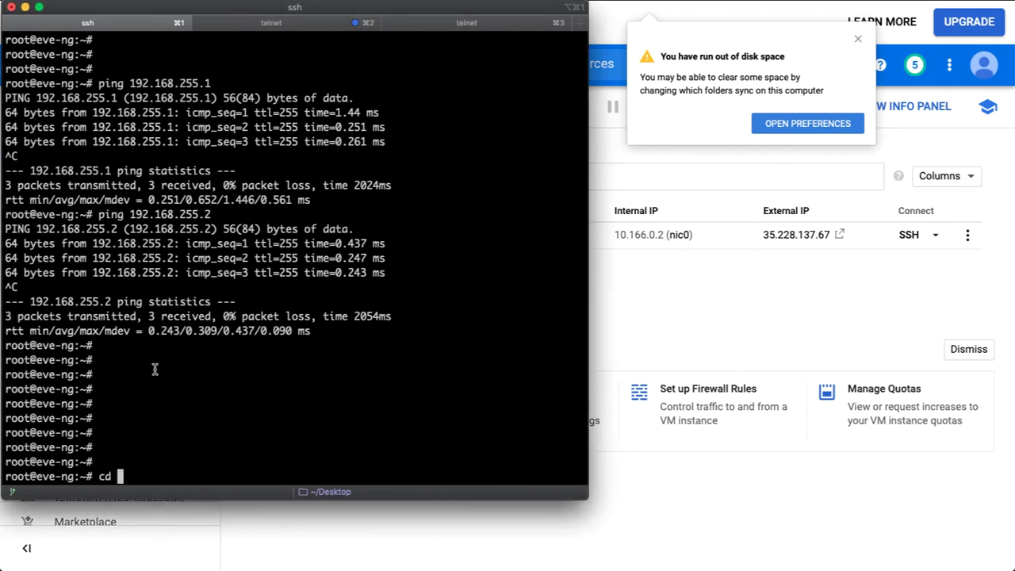
type("workspace/")
key("Return")
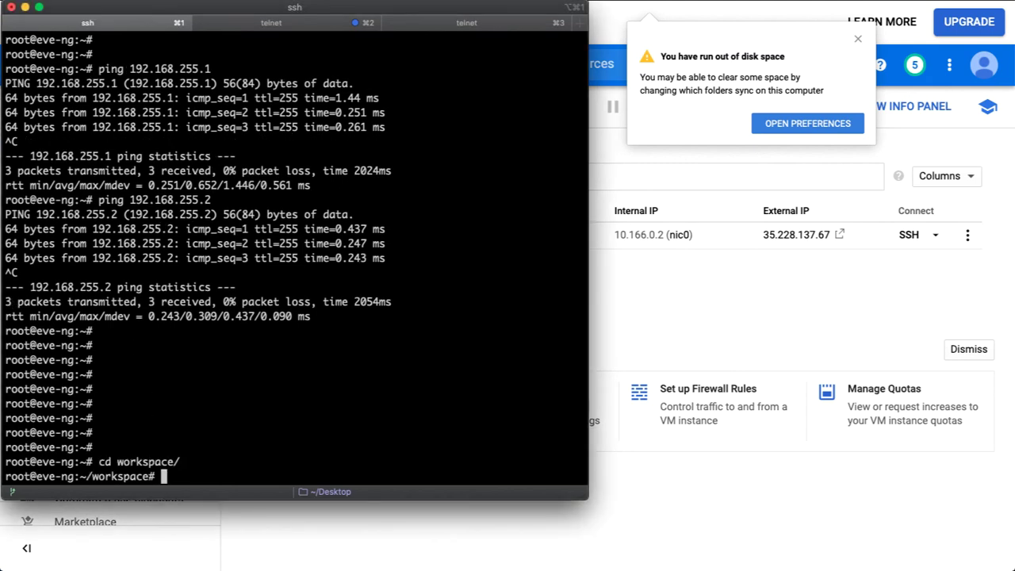
type("ls")
key("Return")
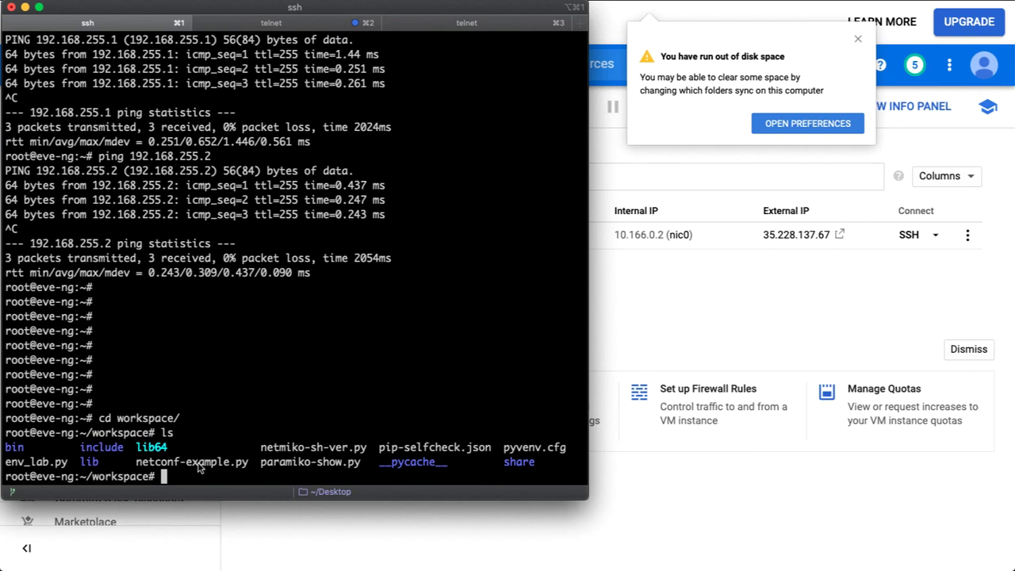
Look over the listed script names and return to Visual Studio Code showing env_lab.py.
left_click_drag(259, 448, 358, 463)
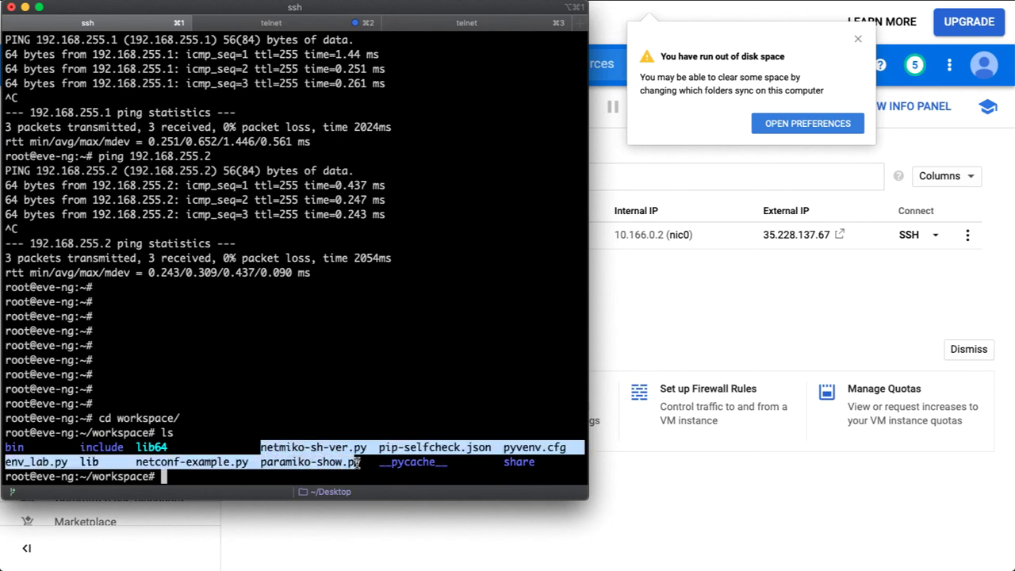
left_click(332, 463)
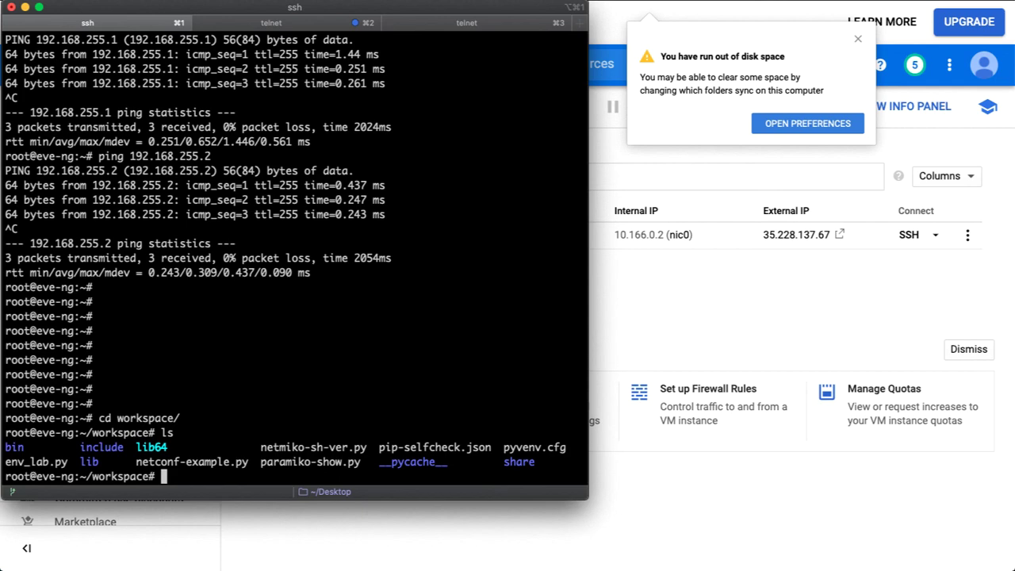
key("super+Tab")
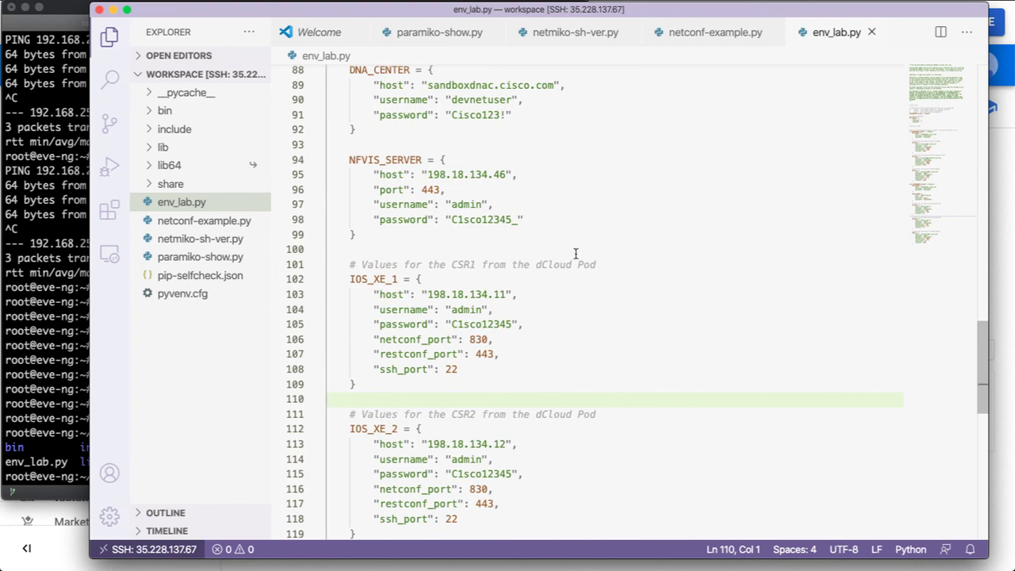
Review paramiko-show.py, then switch between the terminal and the editor, ending on the Compute Engine page.
scroll(577, 254, "up", 3)
left_click(453, 33)
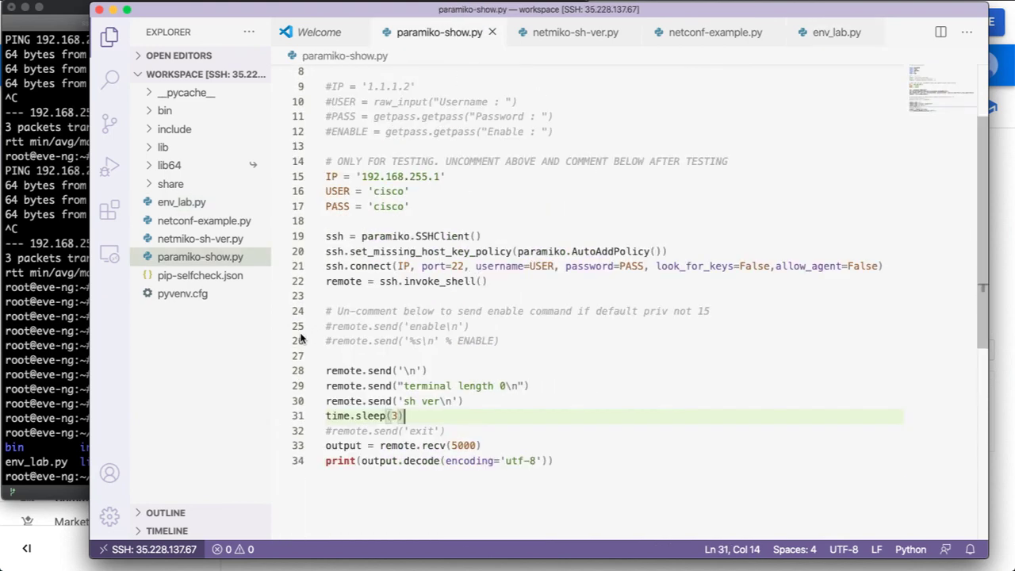
left_click(53, 358)
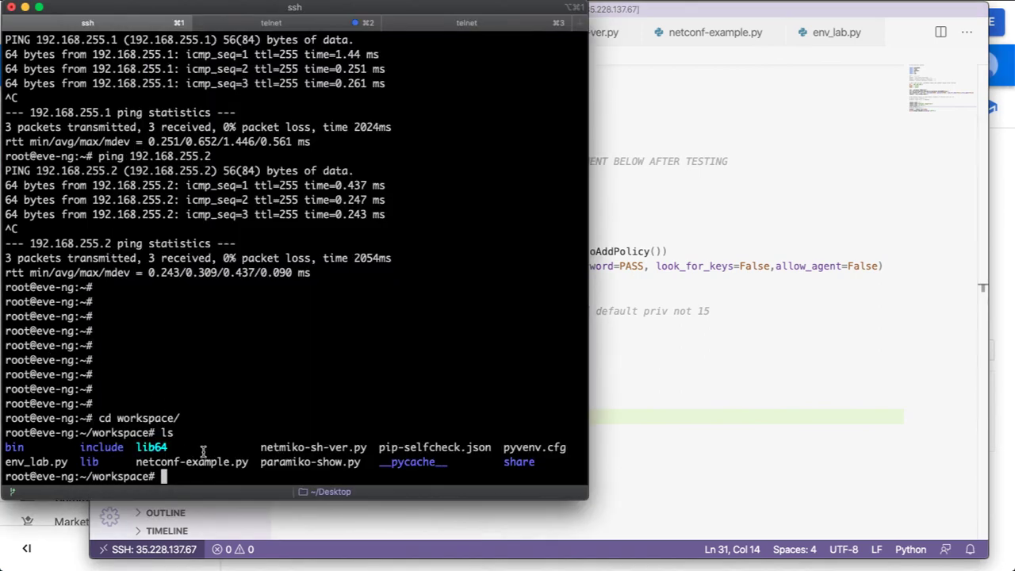
key("Return")
key("Return")
key("Return")
key("Return")
key("Return")
key("Return")
key("Return")
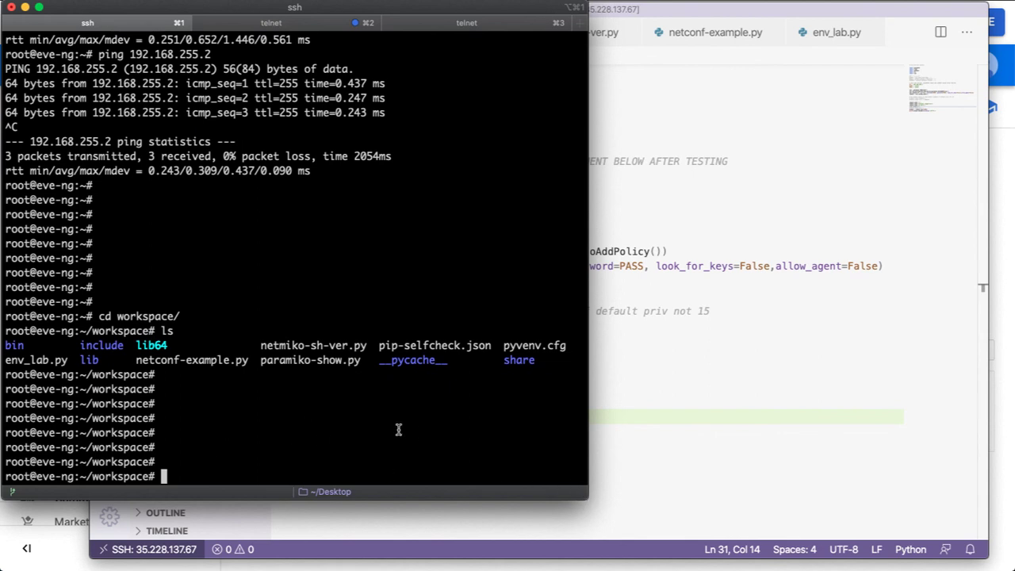
left_click(603, 430)
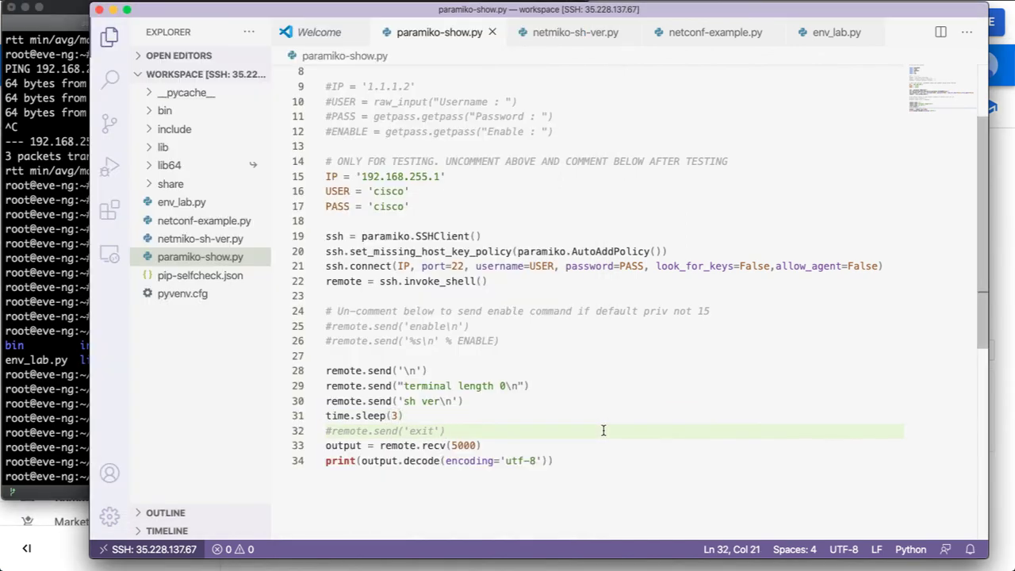
left_click(64, 307)
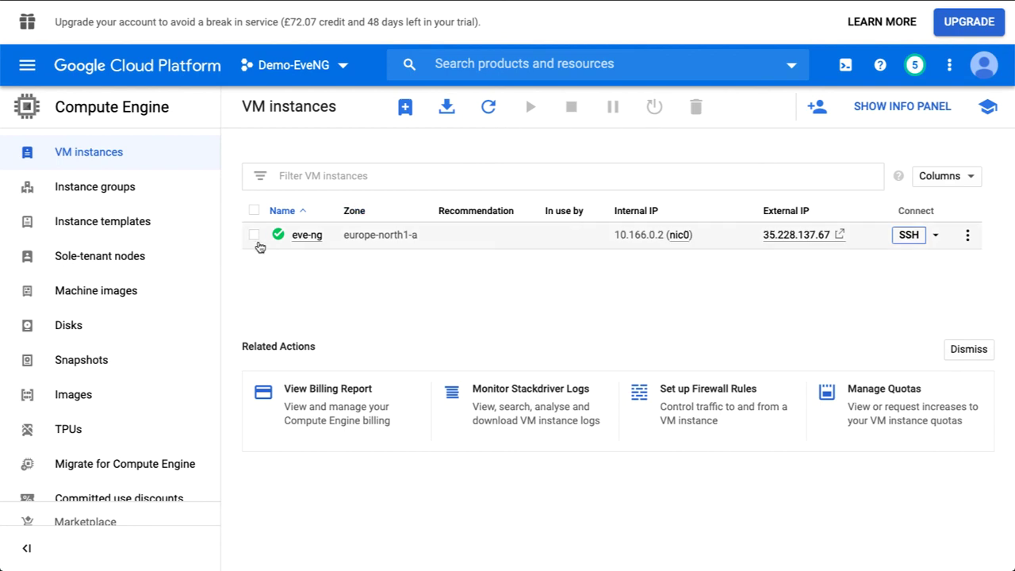
Select the eve-ng VM instance, stop it, and confirm in the Stop VM instance dialog.
left_click(254, 236)
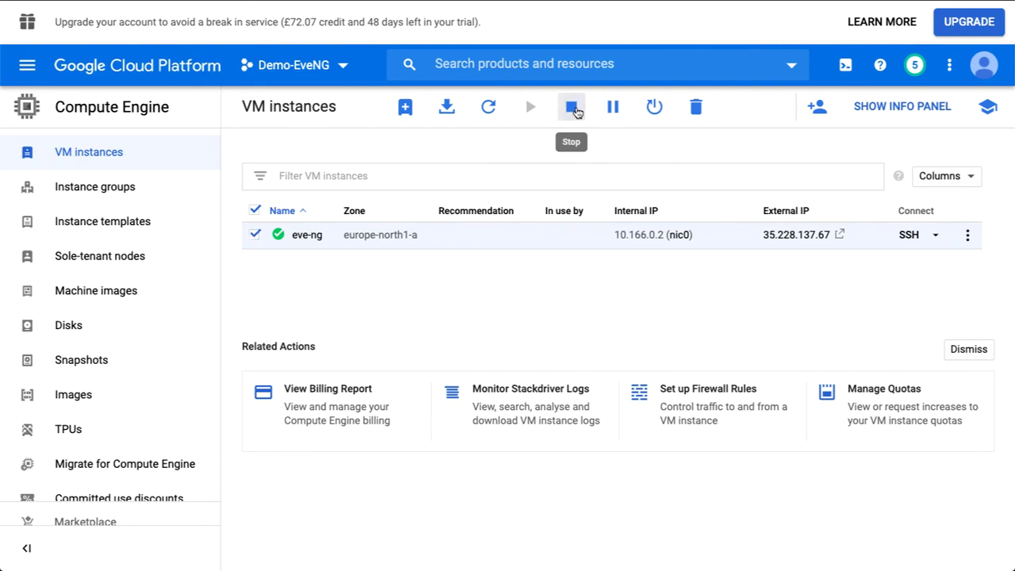
left_click(575, 109)
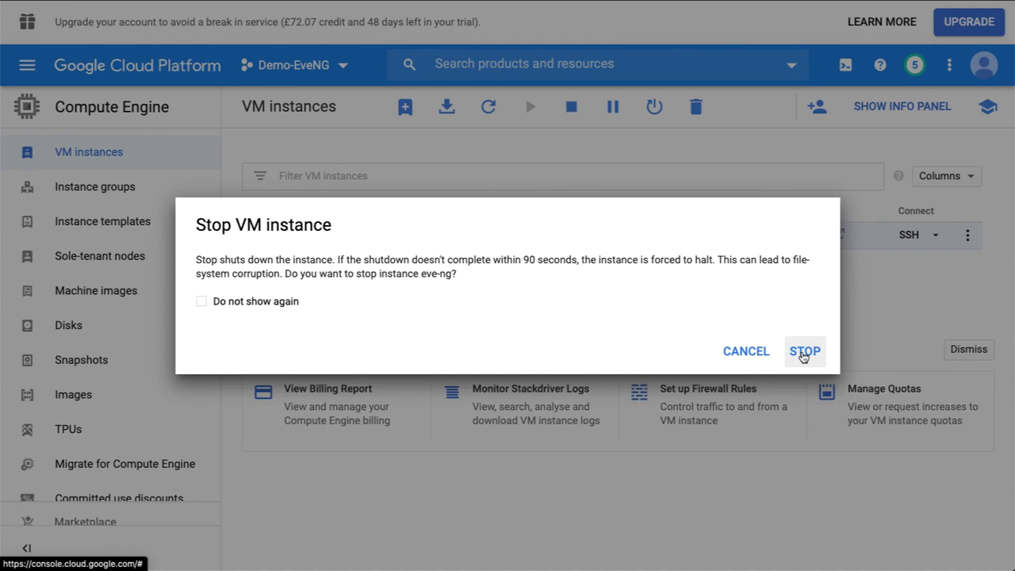
left_click(803, 355)
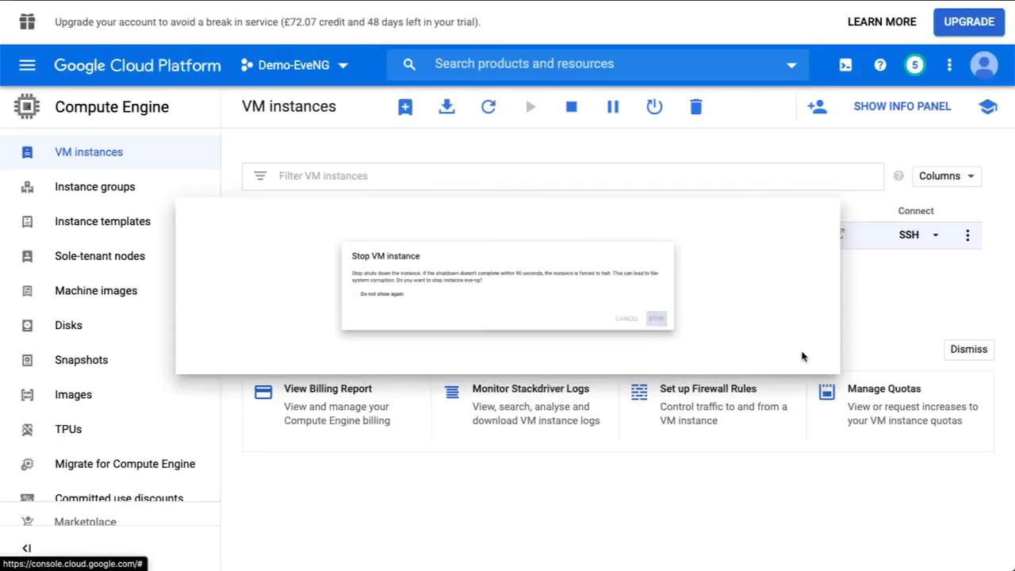